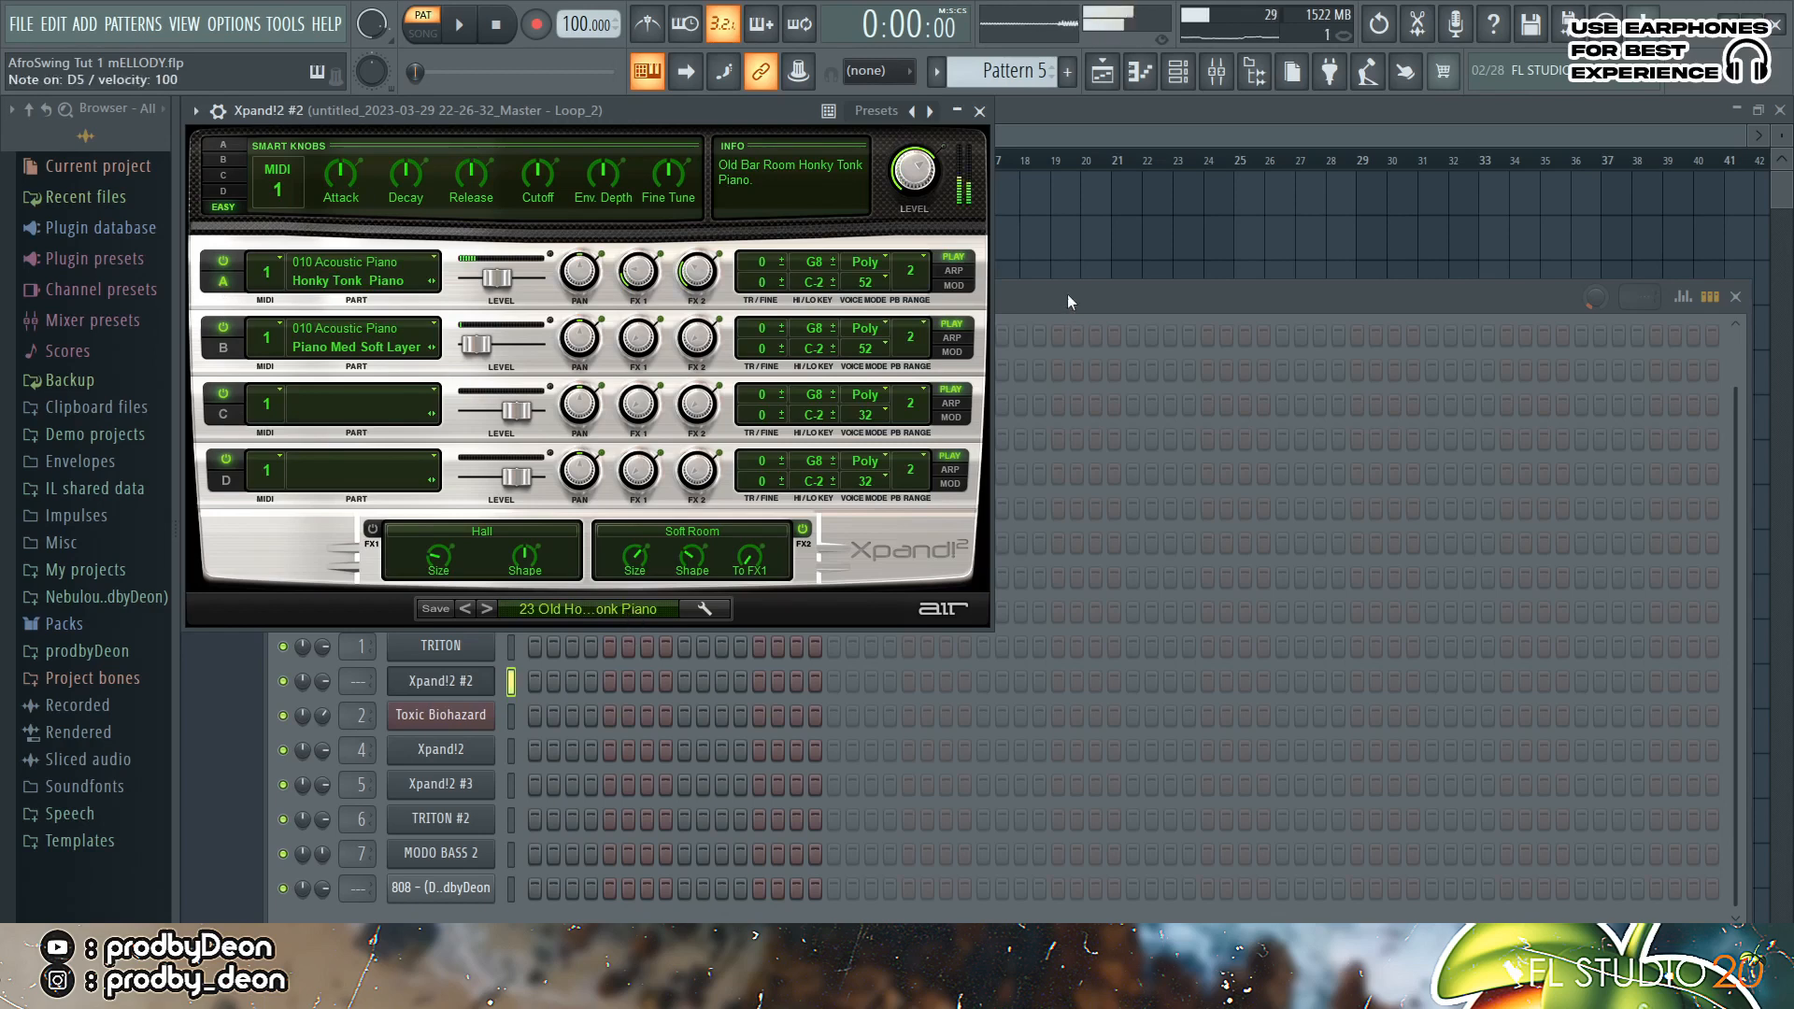
Step: Open the Xpand!2 #2 piano roll and voice its two bar-long chords as D6-F#5-B4 and C#6-F#5-A4
click(1149, 78)
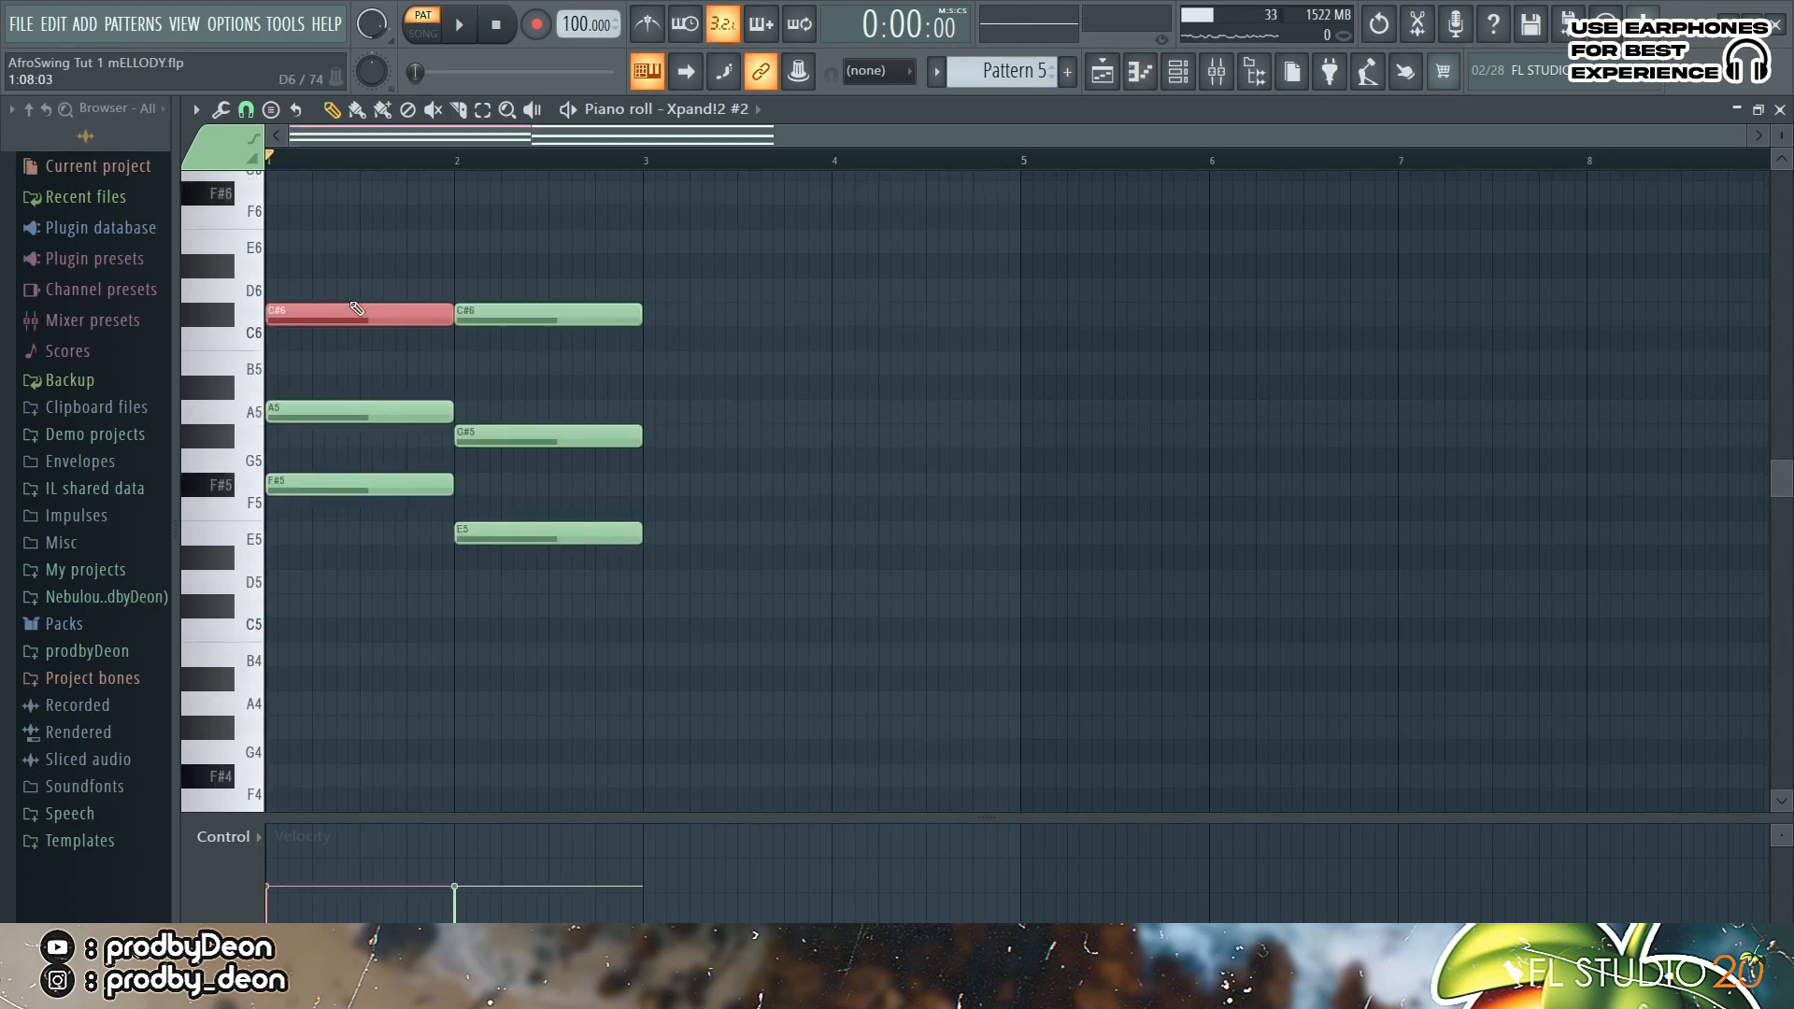
drag(349, 309, 349, 296)
key(space)
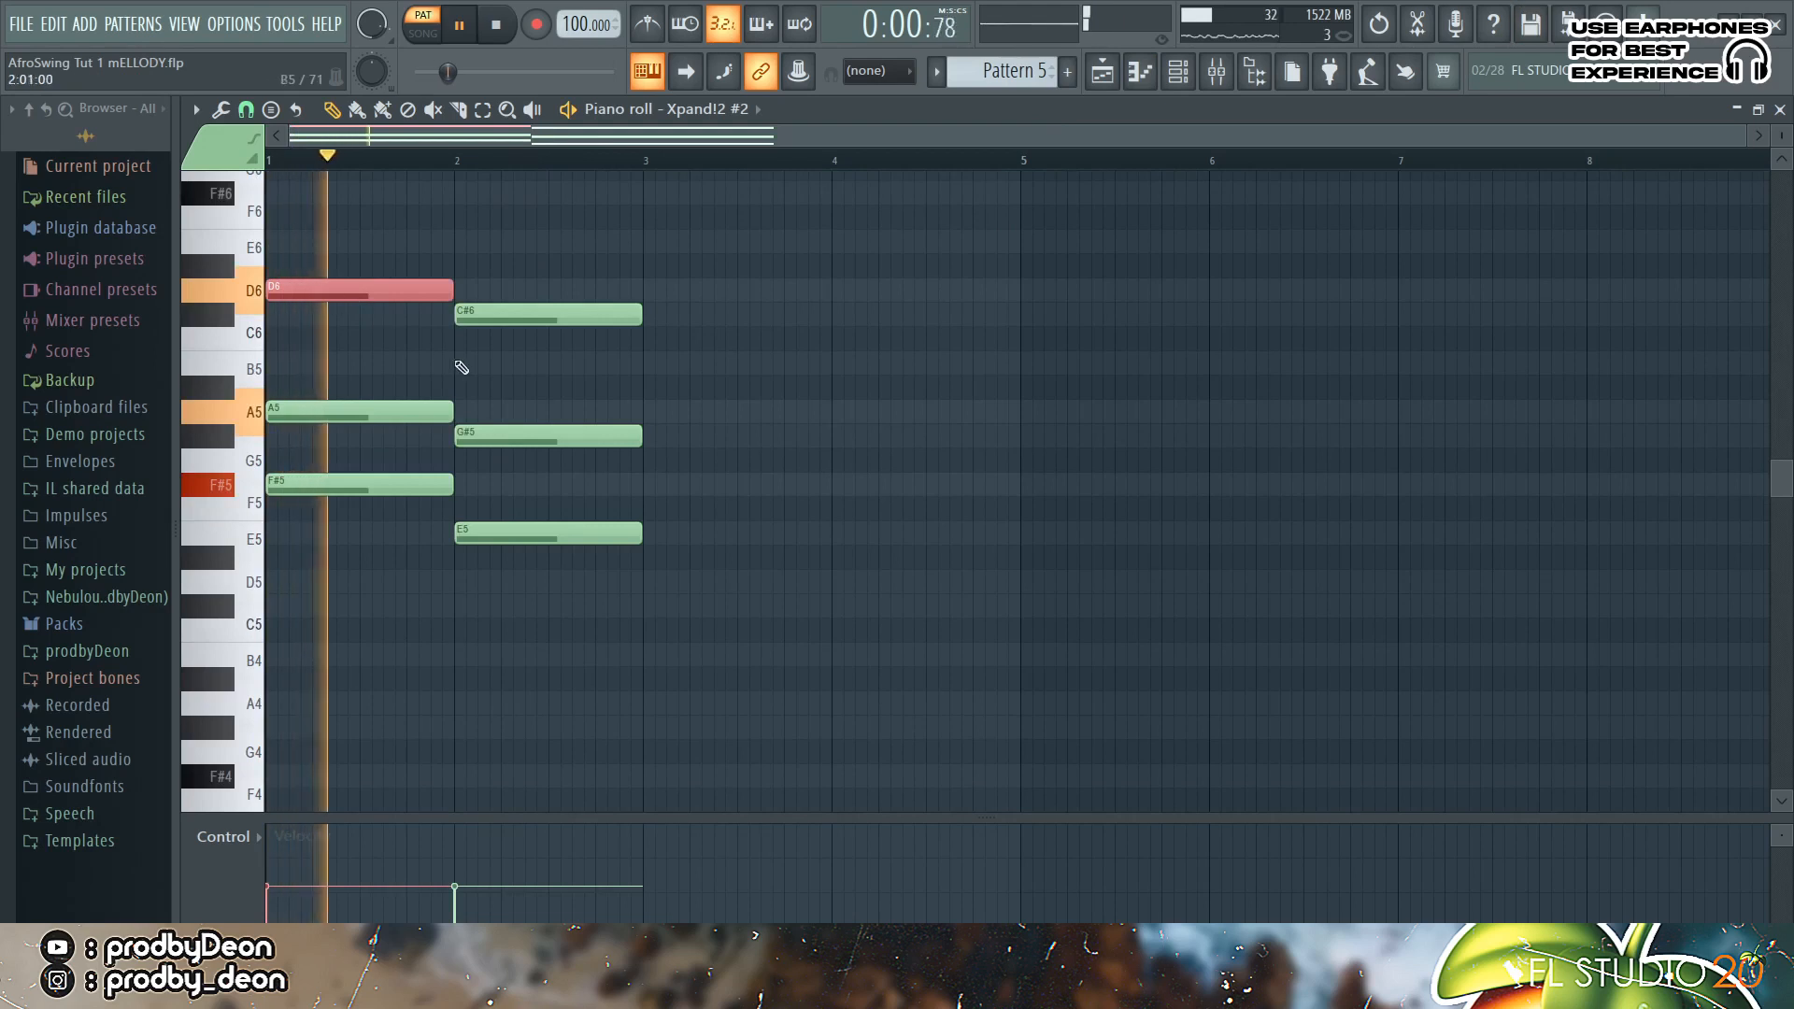
key(space)
click(342, 414)
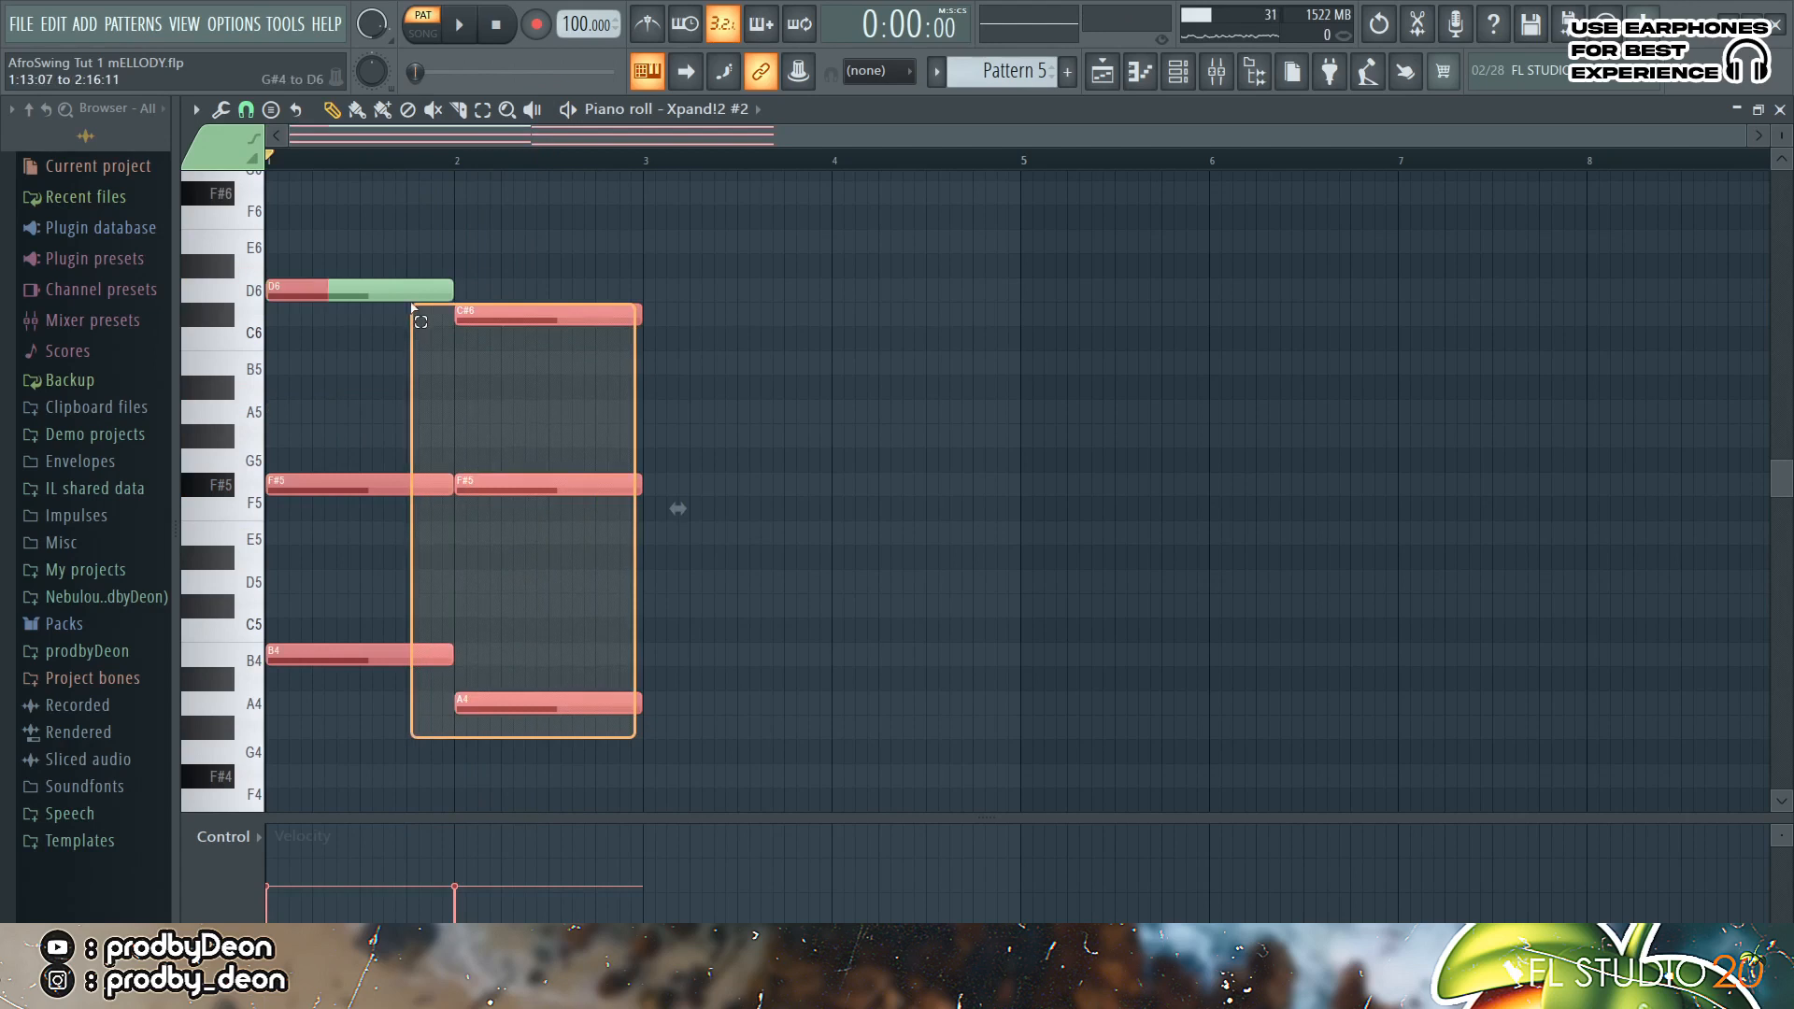
Step: Shorten both chords to half a bar so they fill bar 1 back to back, and audition them
drag(413, 300, 361, 305)
drag(500, 269, 504, 817)
drag(505, 697, 432, 690)
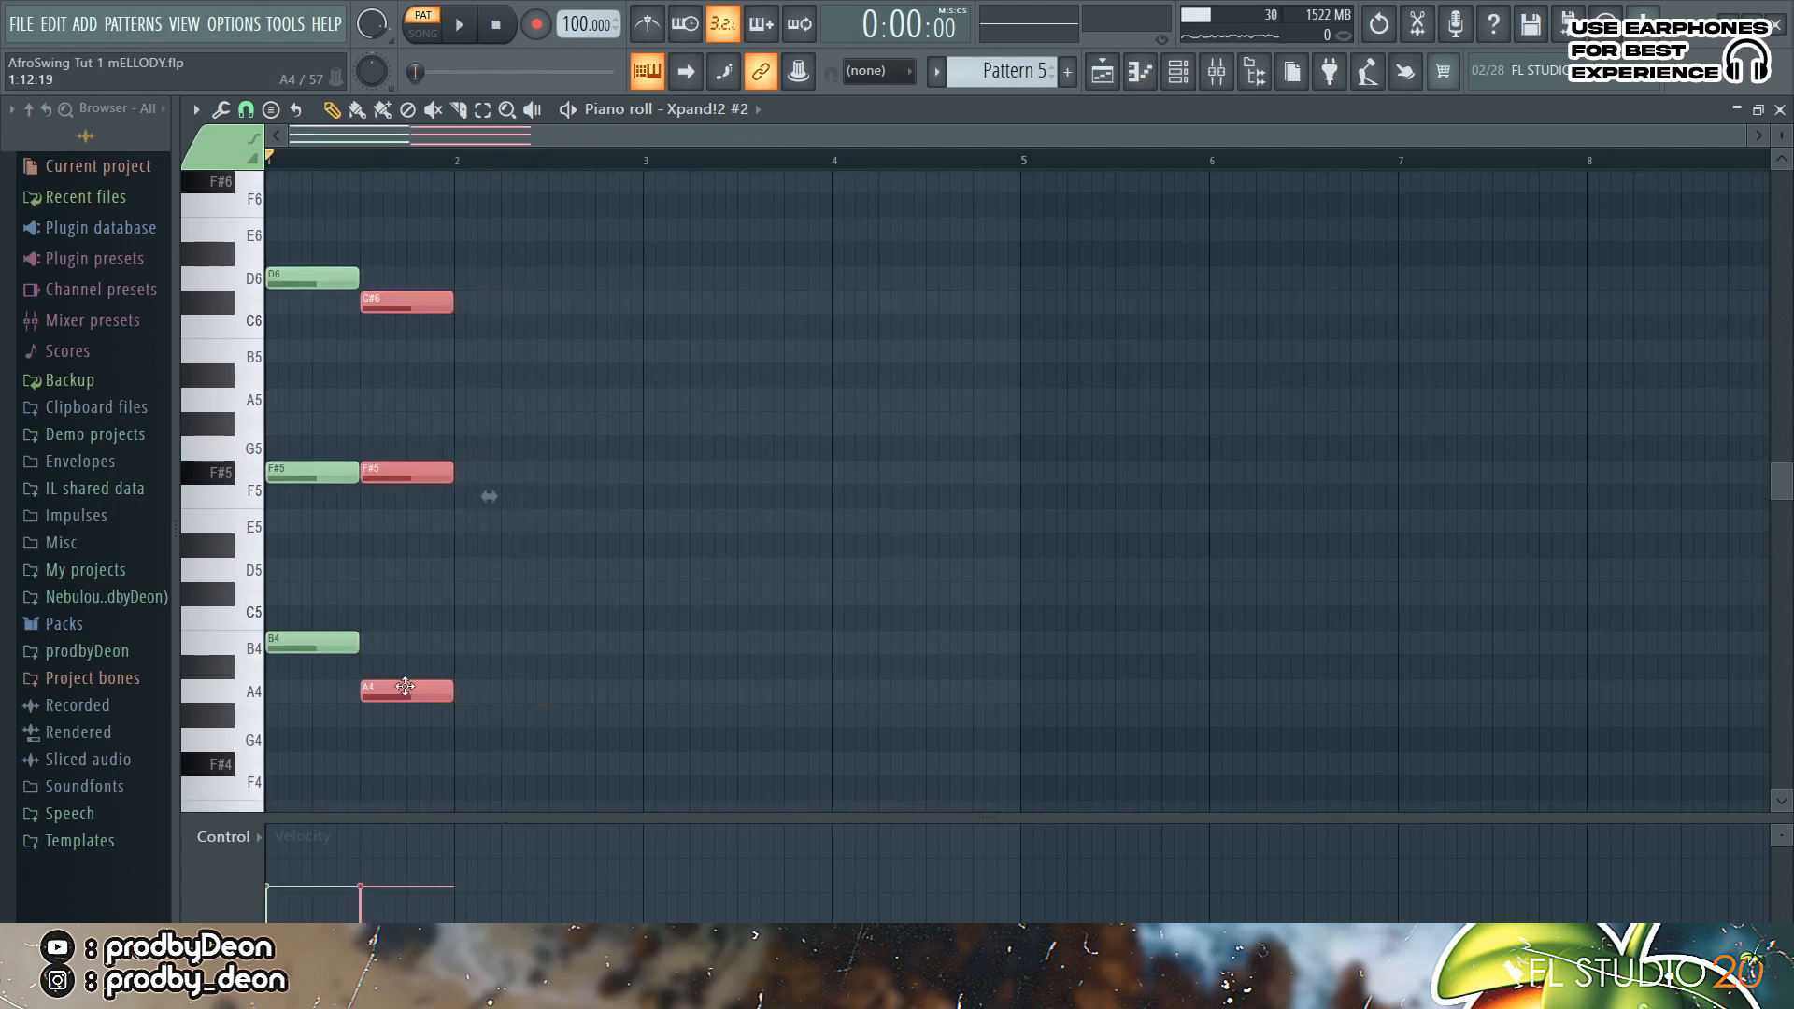
click(492, 652)
key(space)
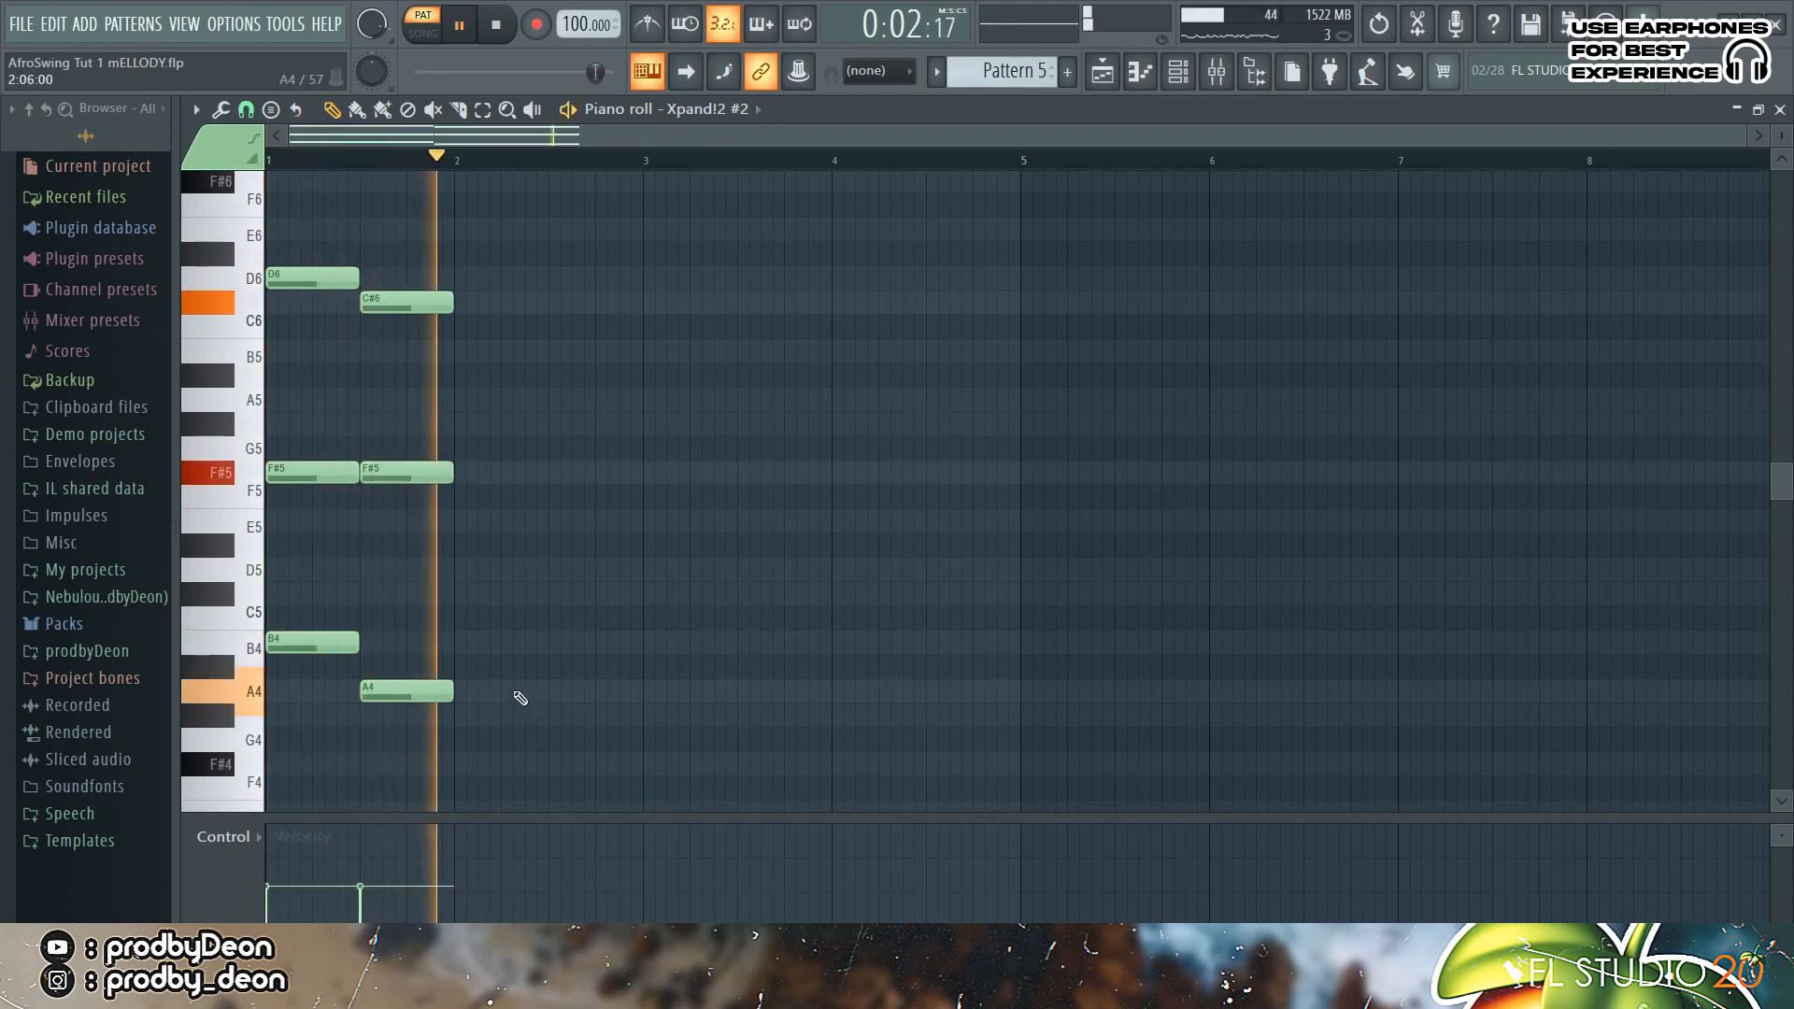
Step: Duplicate the two-chord bar three times to fill bars 1 to 4, leaving no stray notes beyond bar 4
key(ctrl+b)
key(ctrl+b)
key(ctrl+b)
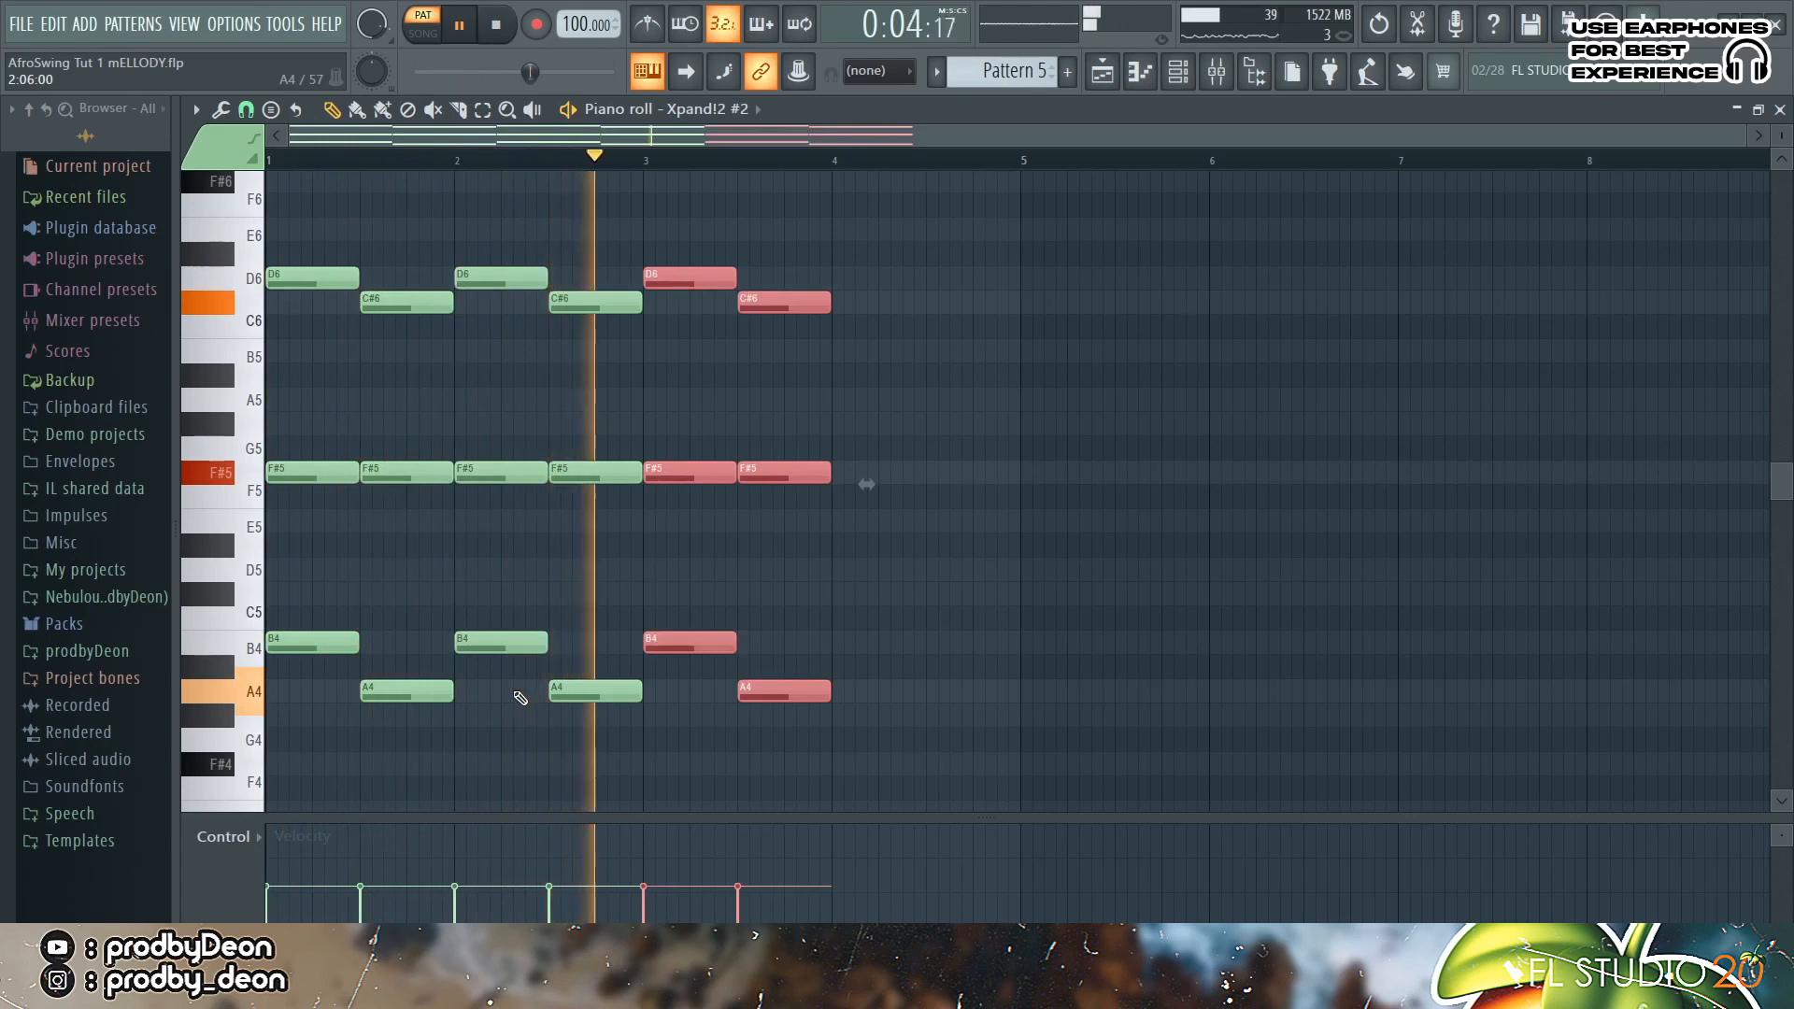
click(1117, 658)
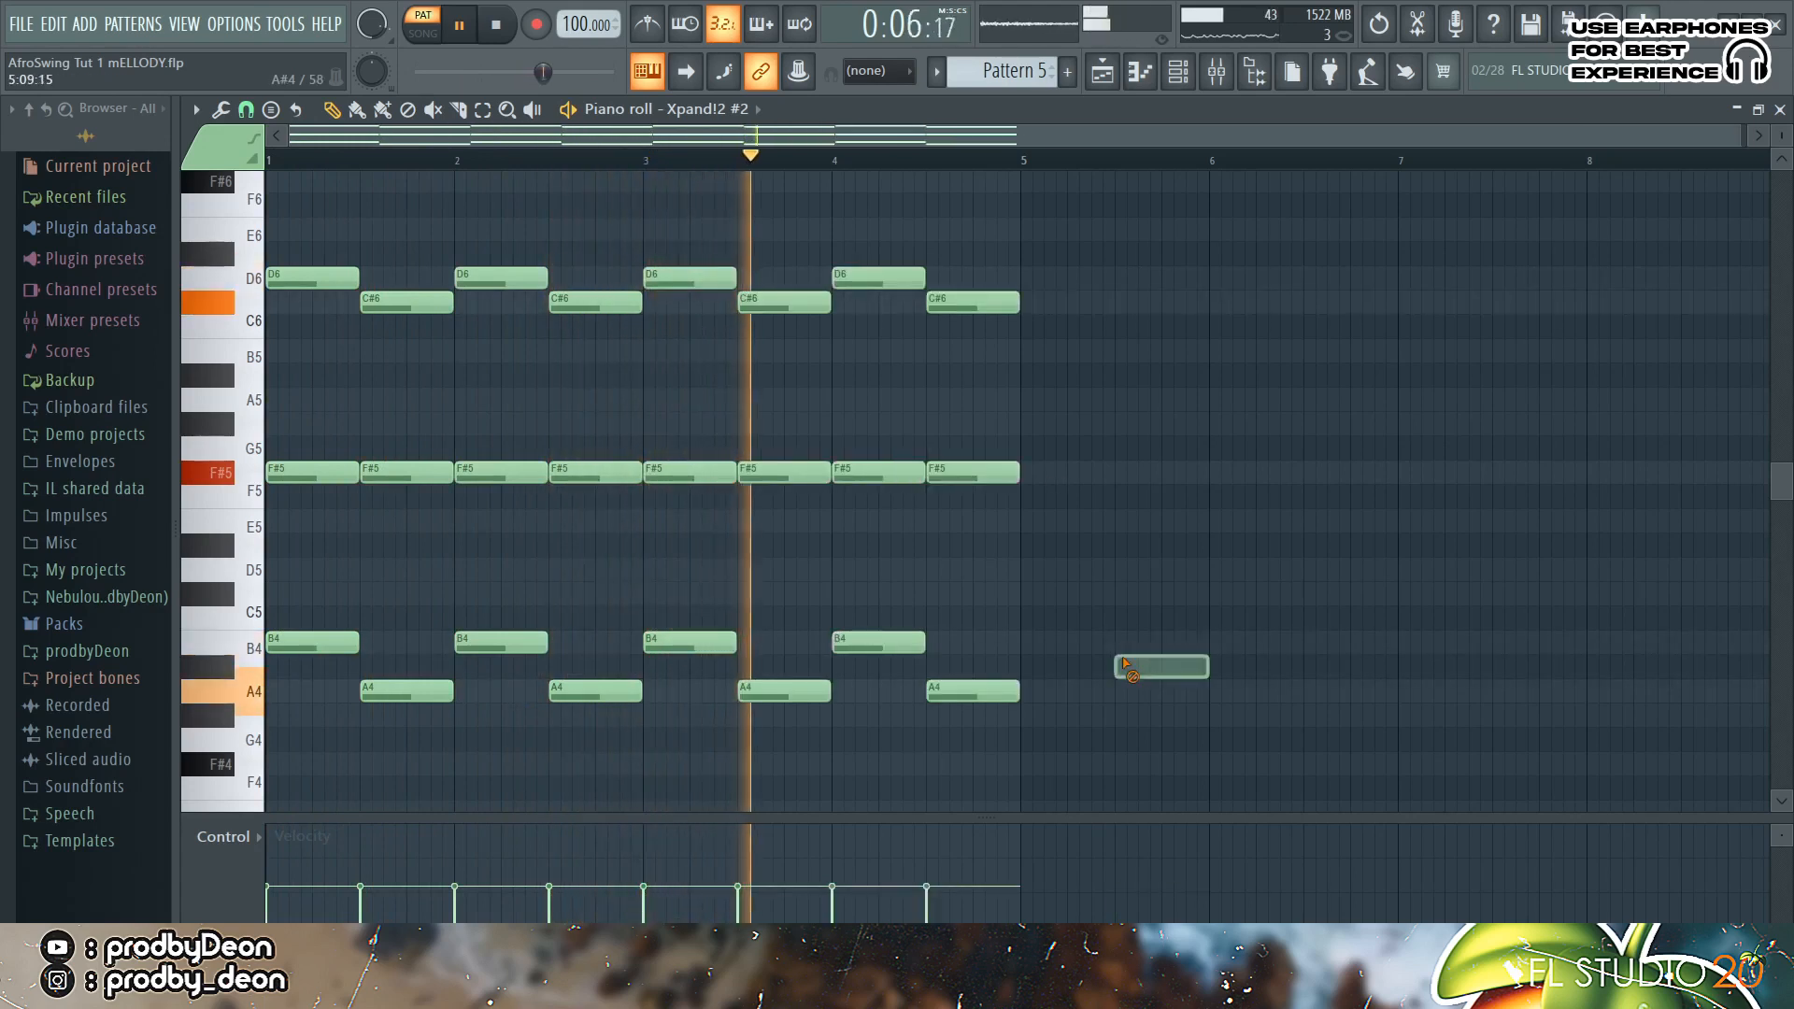
right_click(1125, 666)
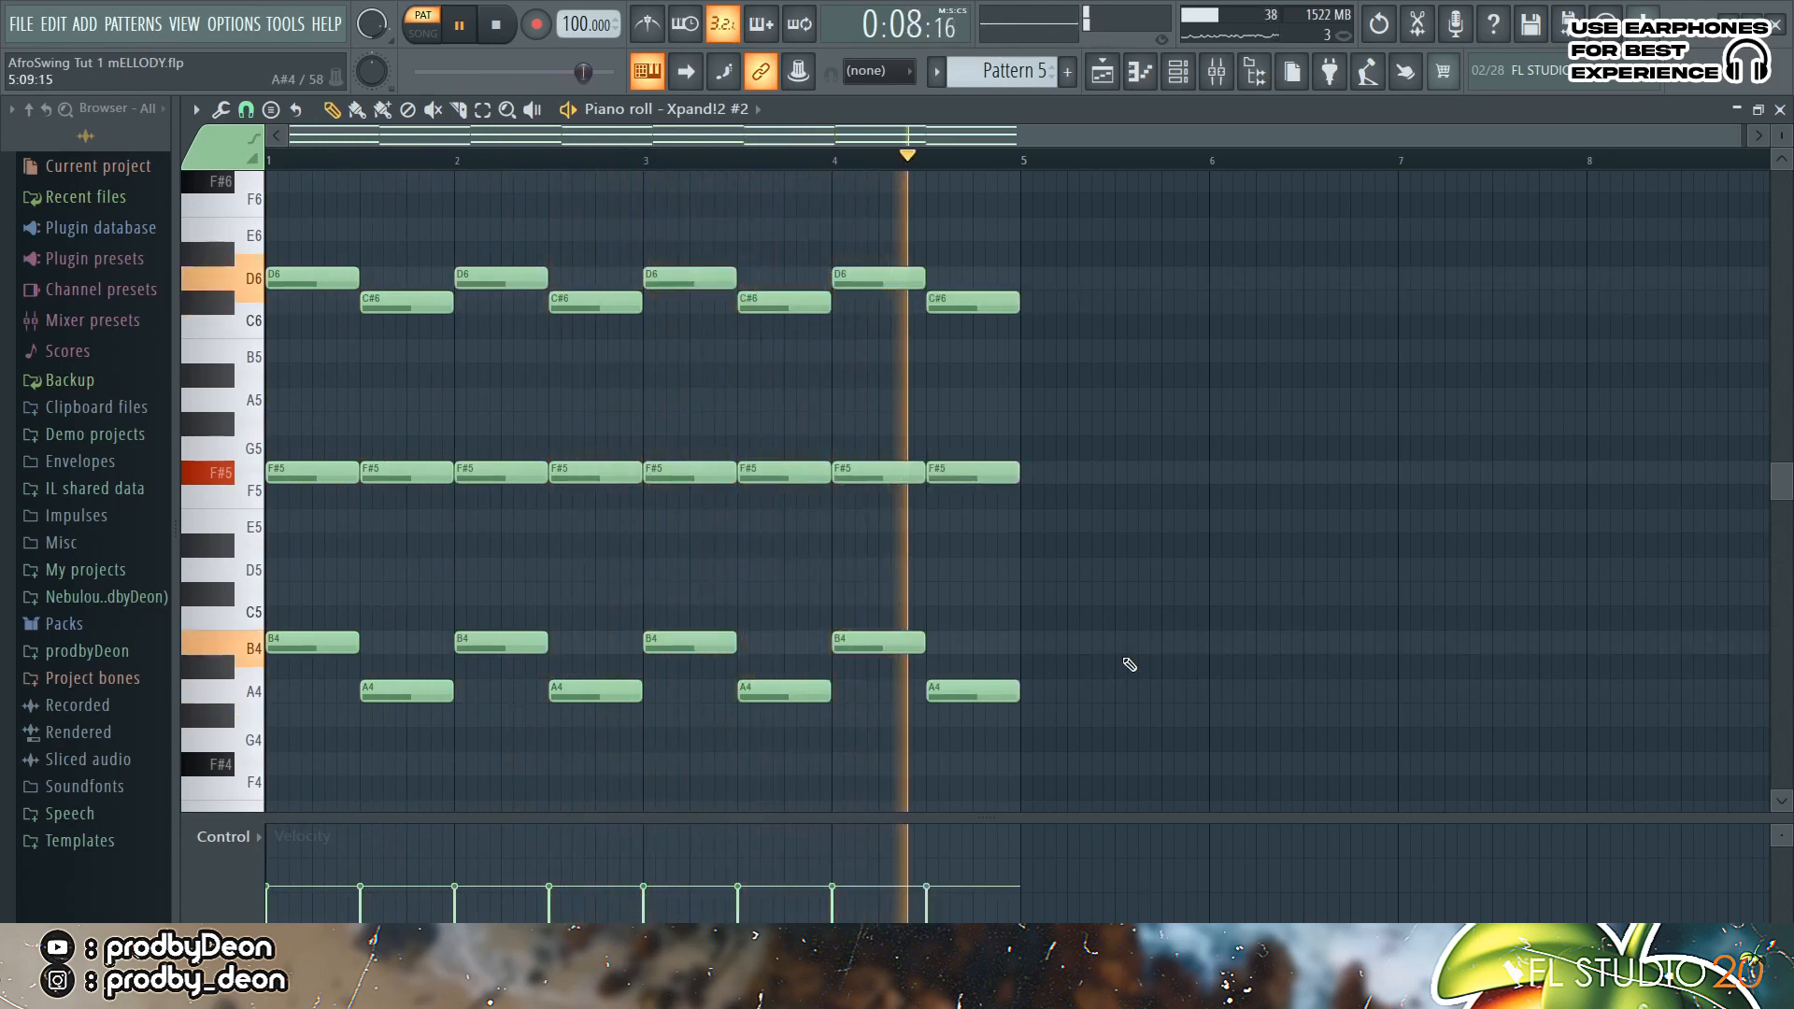
key(space)
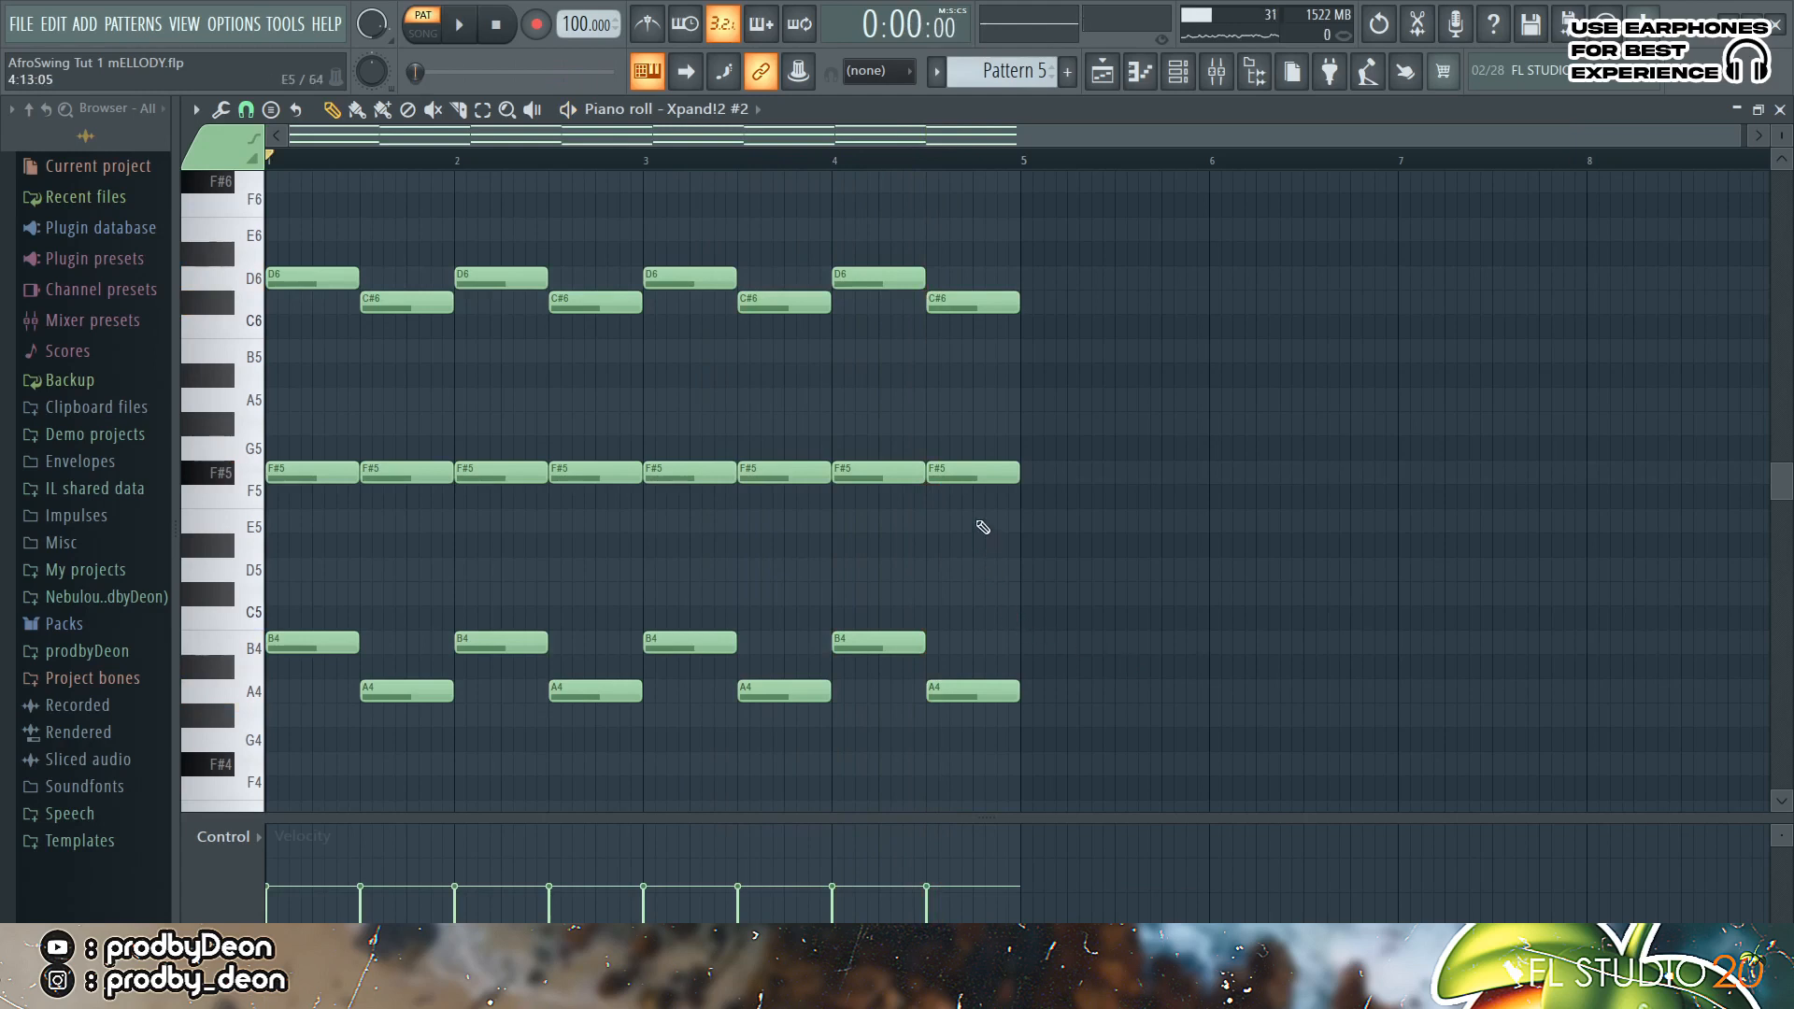
Step: Shorten all the D6, C#6 and F#5 notes to a quarter of a bar and play the pattern
drag(977, 530, 320, 286)
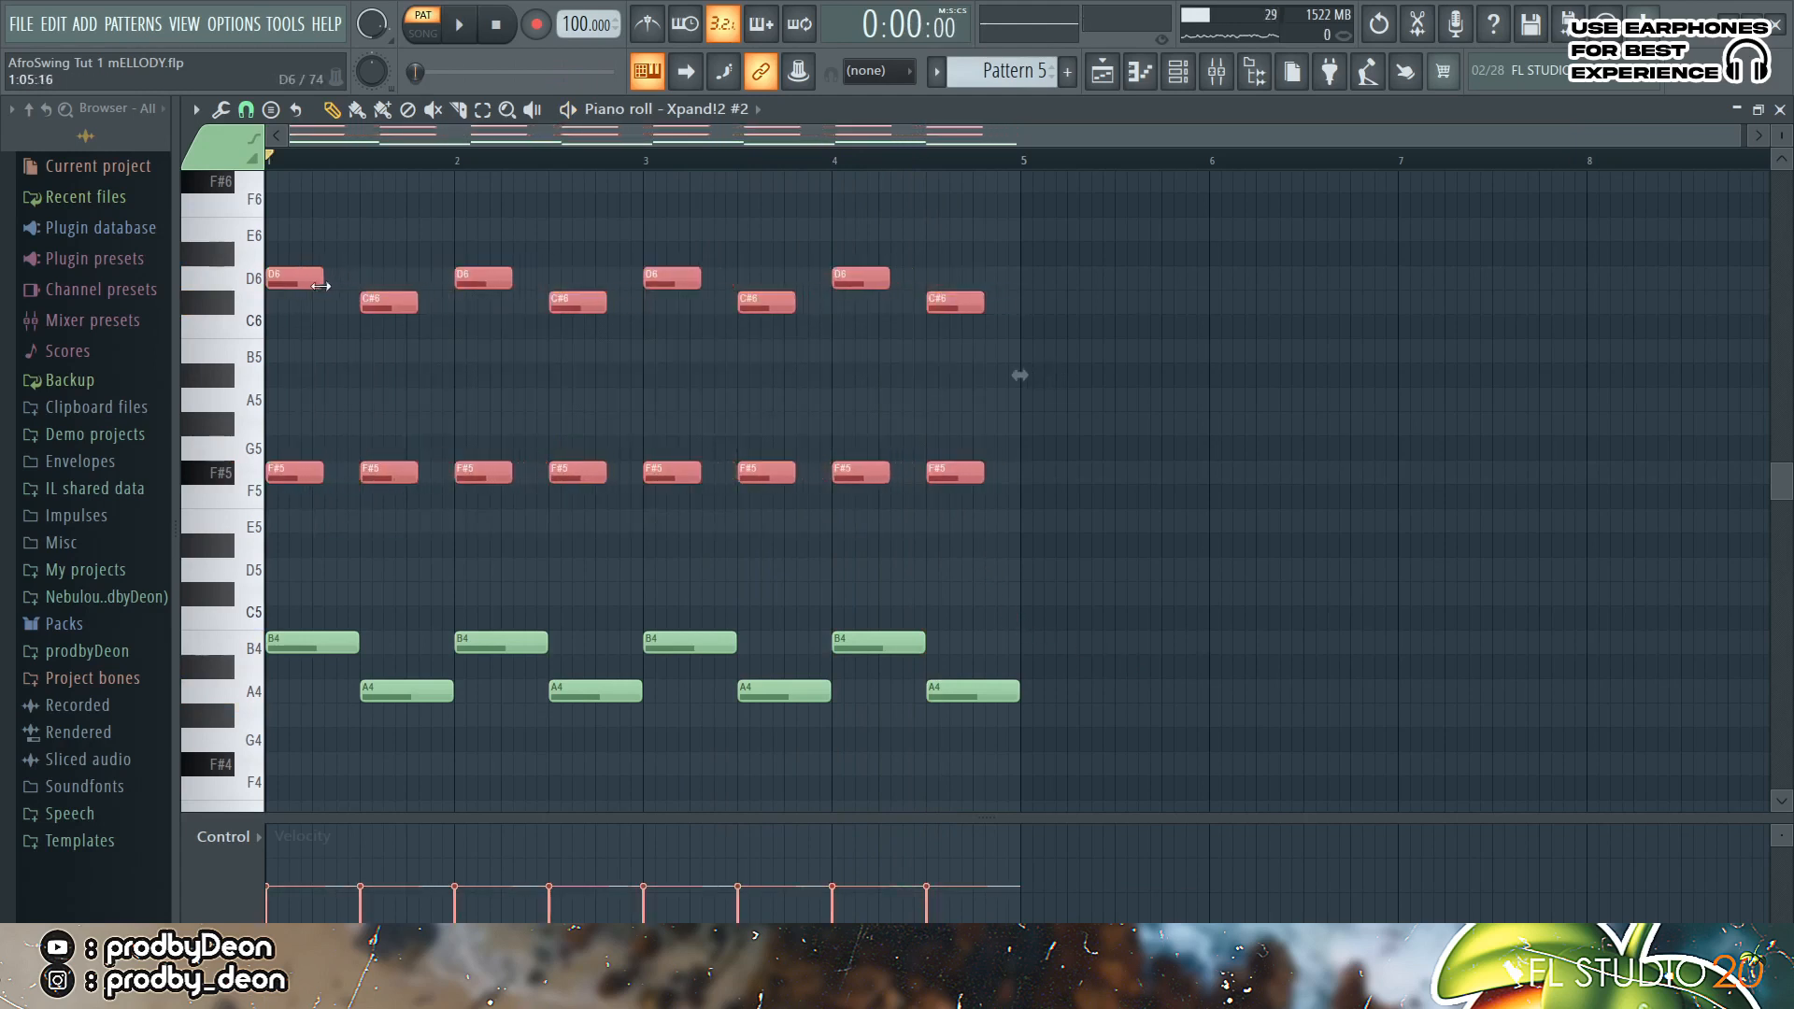
click(404, 344)
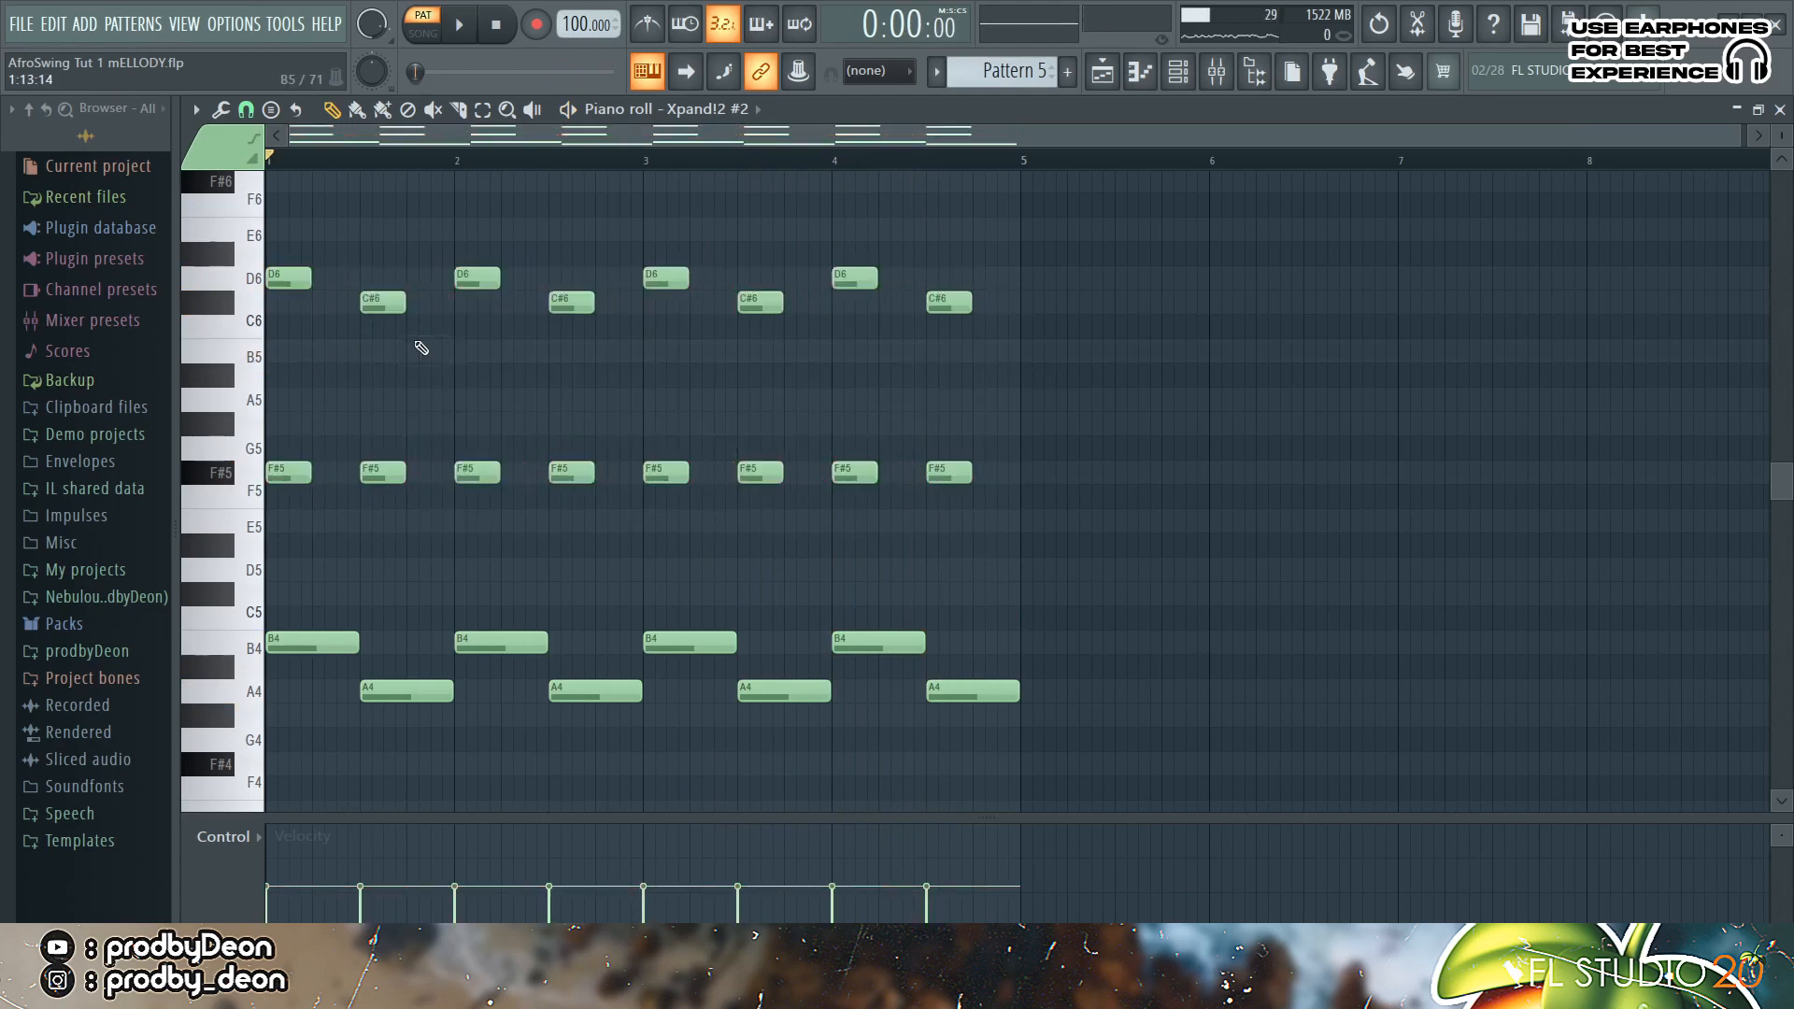
key(space)
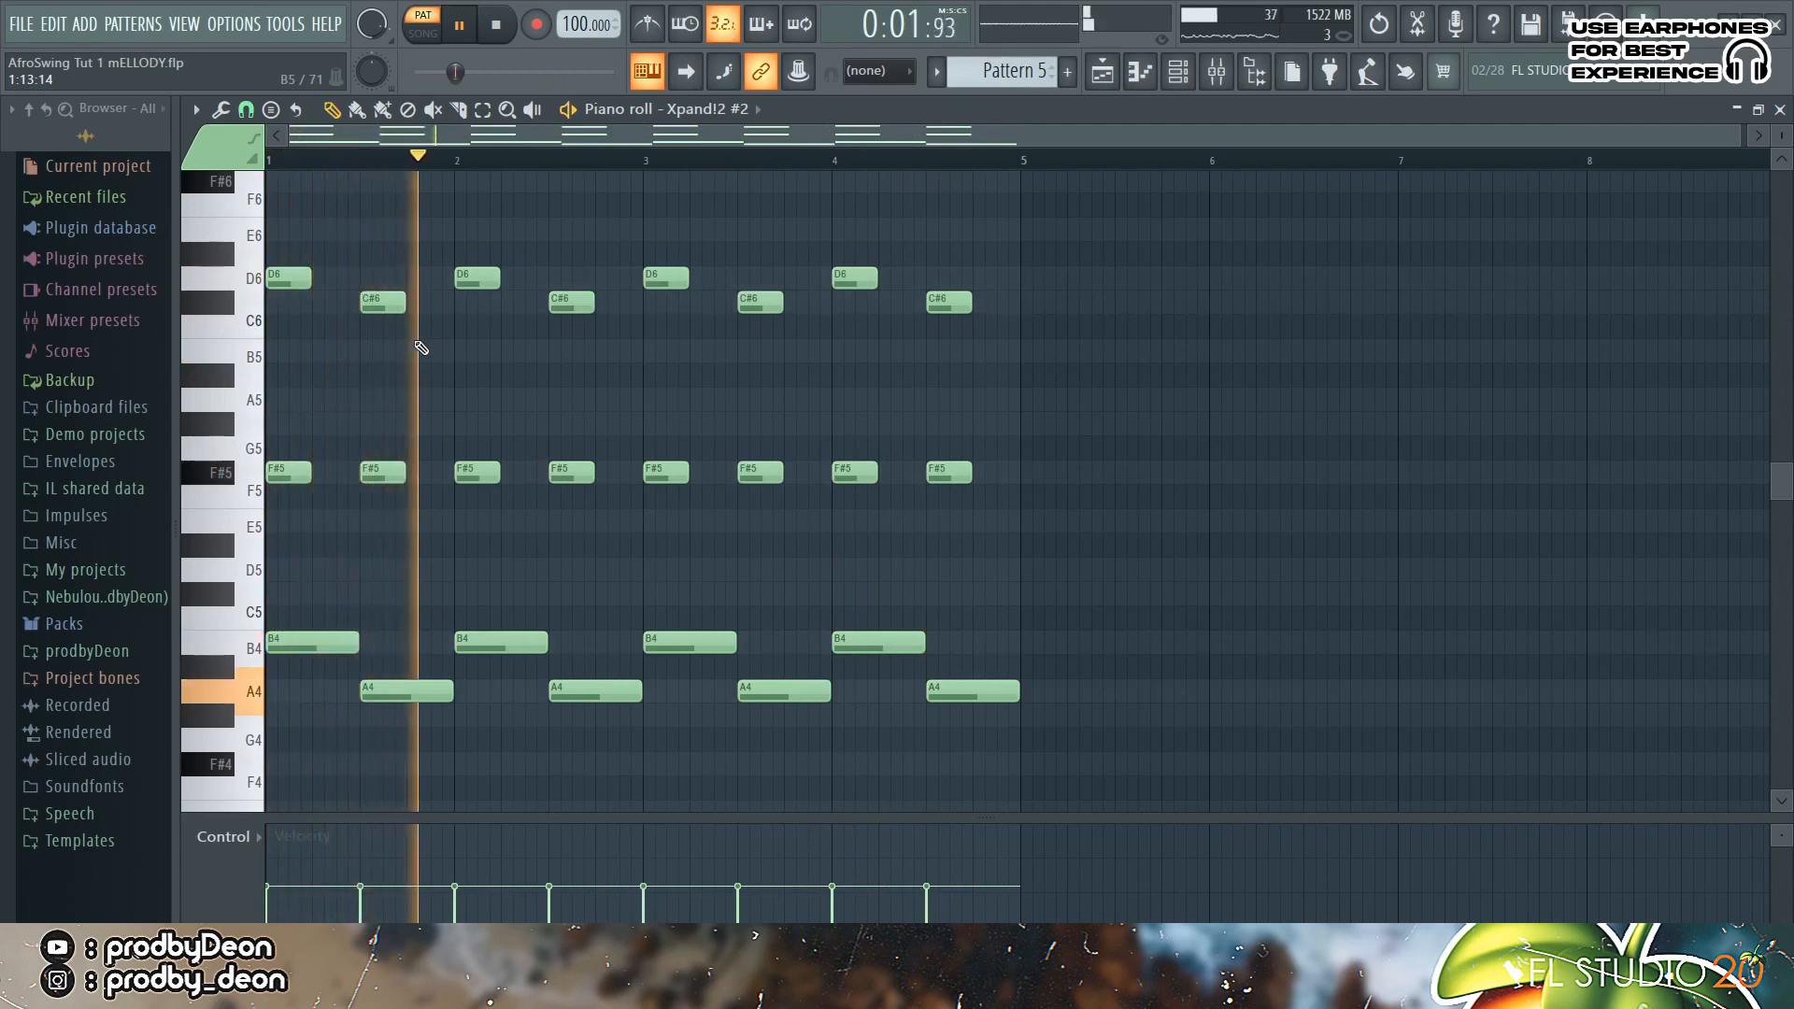
Step: Add a short C#6 note at the very end of bars 2 and 4, and check it in playback
click(629, 309)
key(space)
key(space)
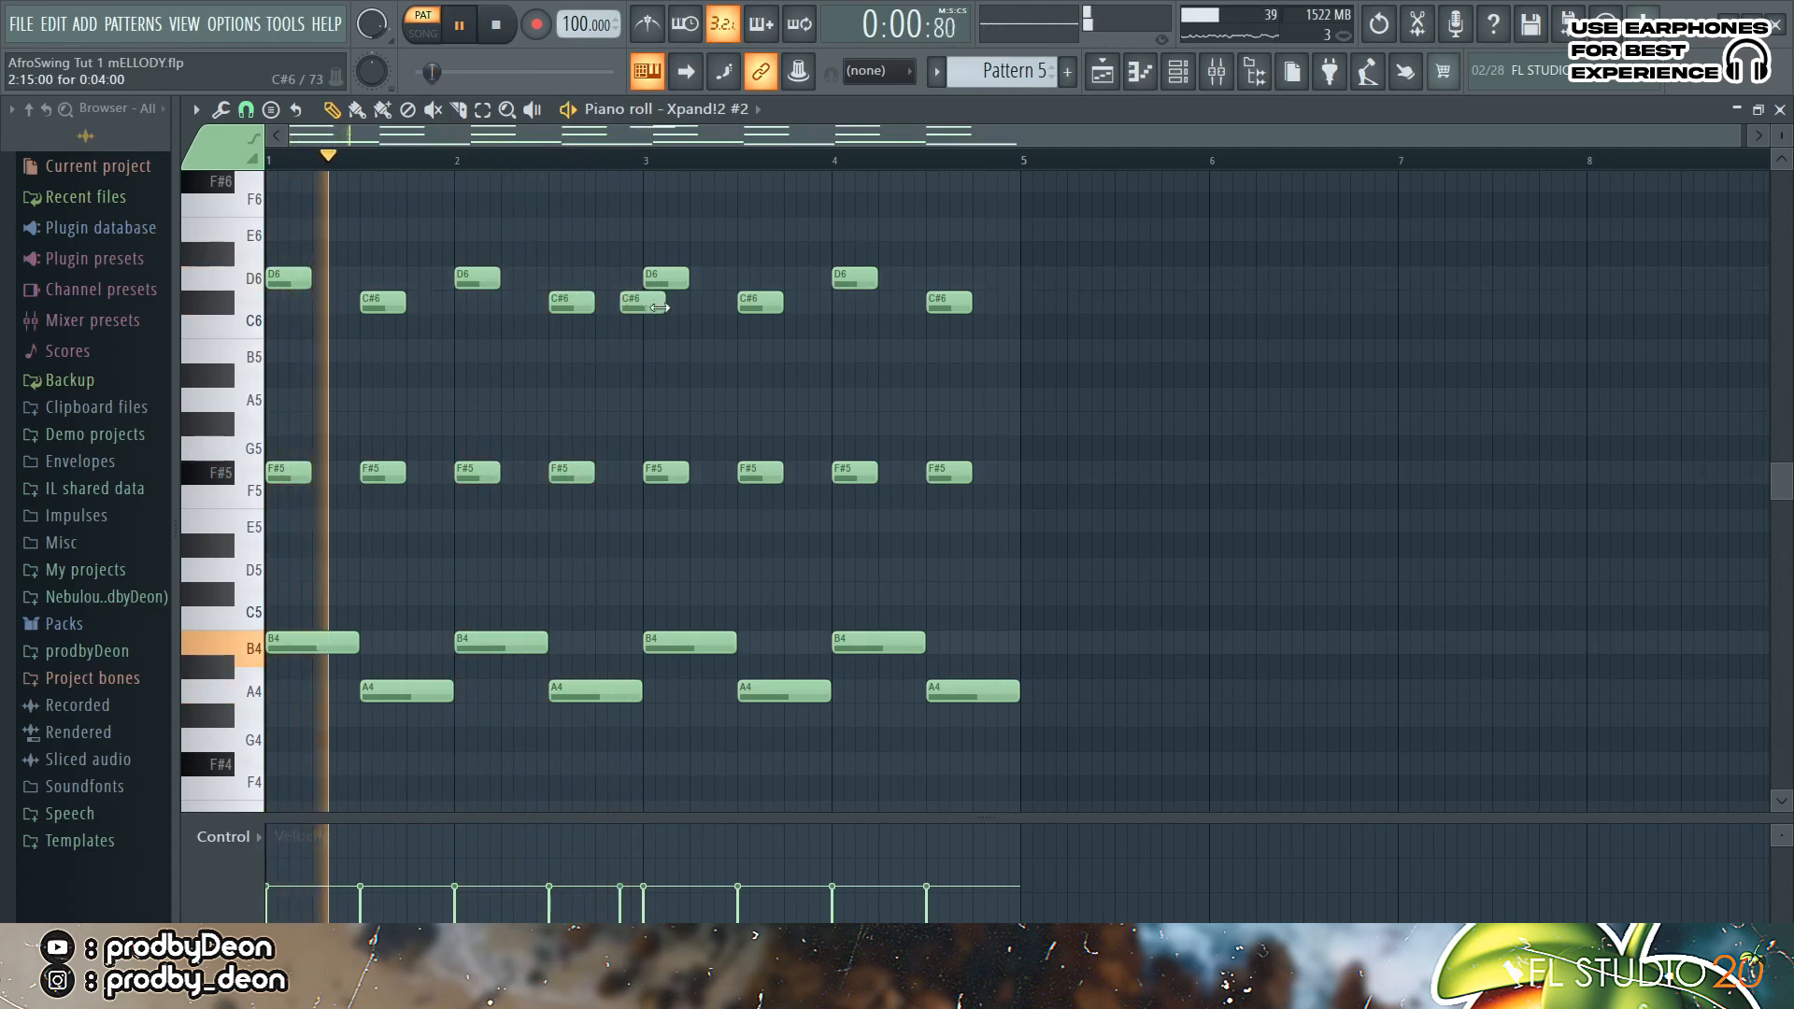
drag(660, 308, 642, 308)
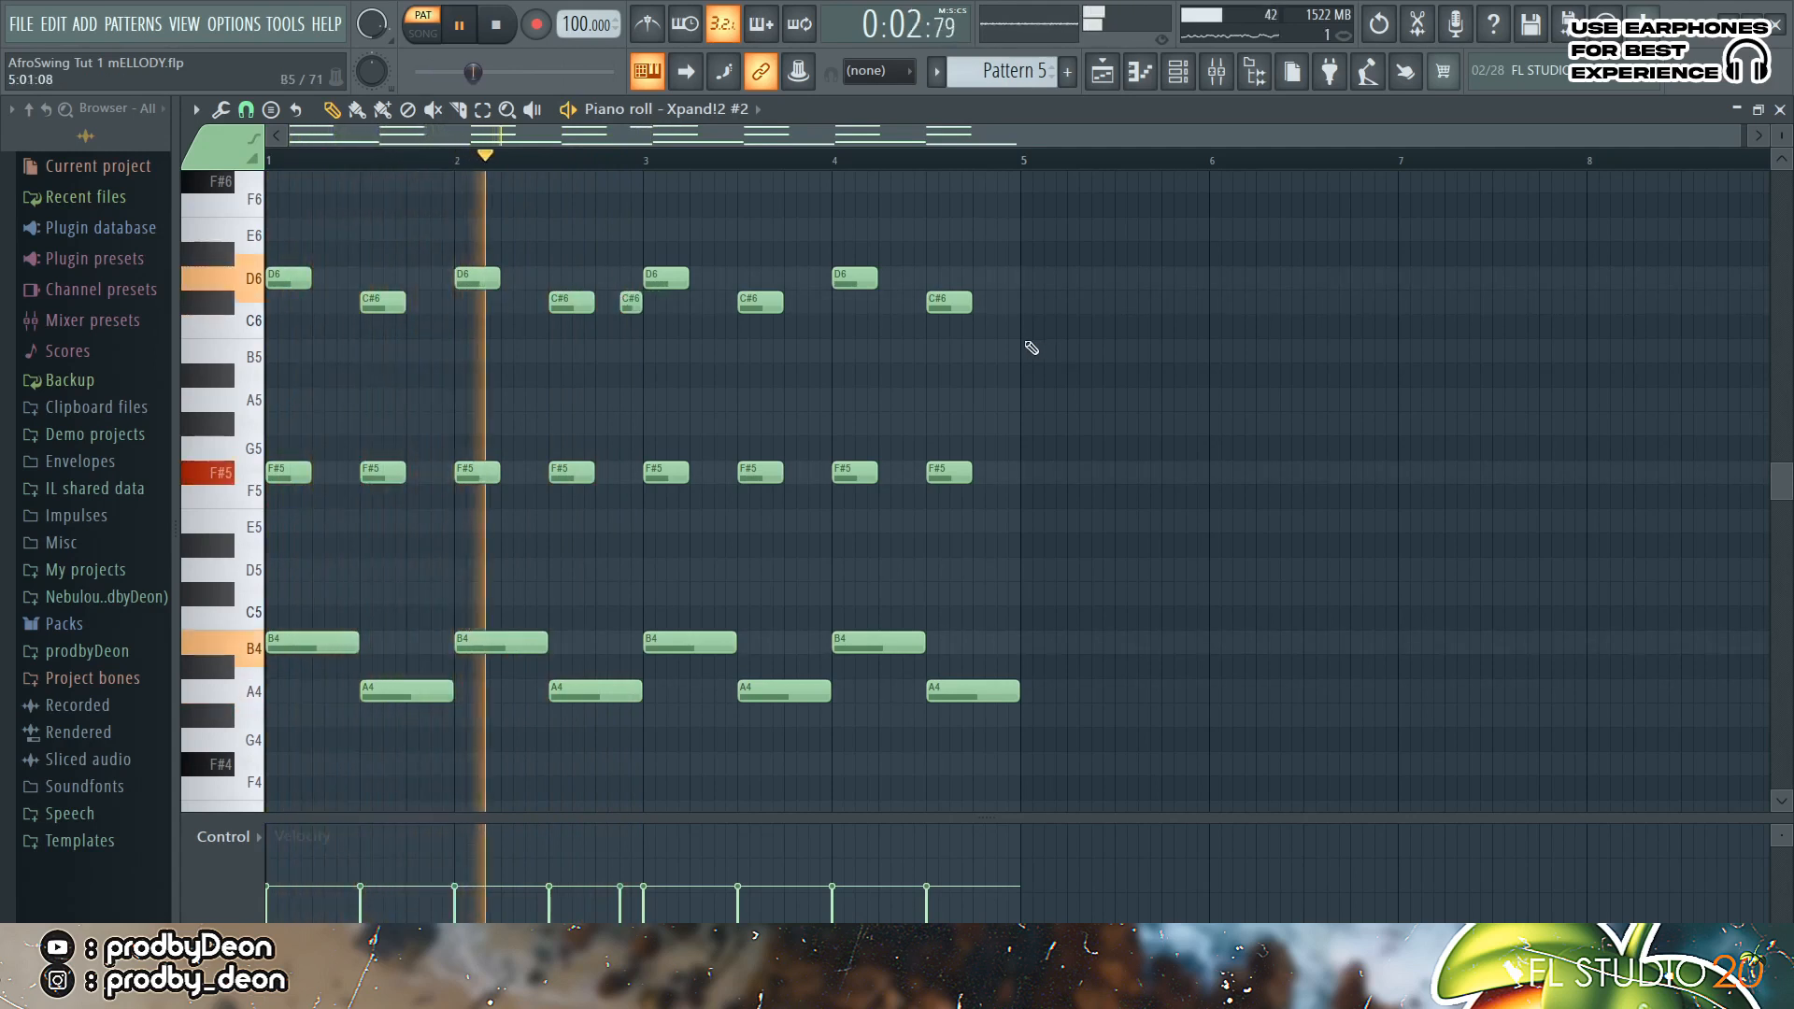
click(1005, 303)
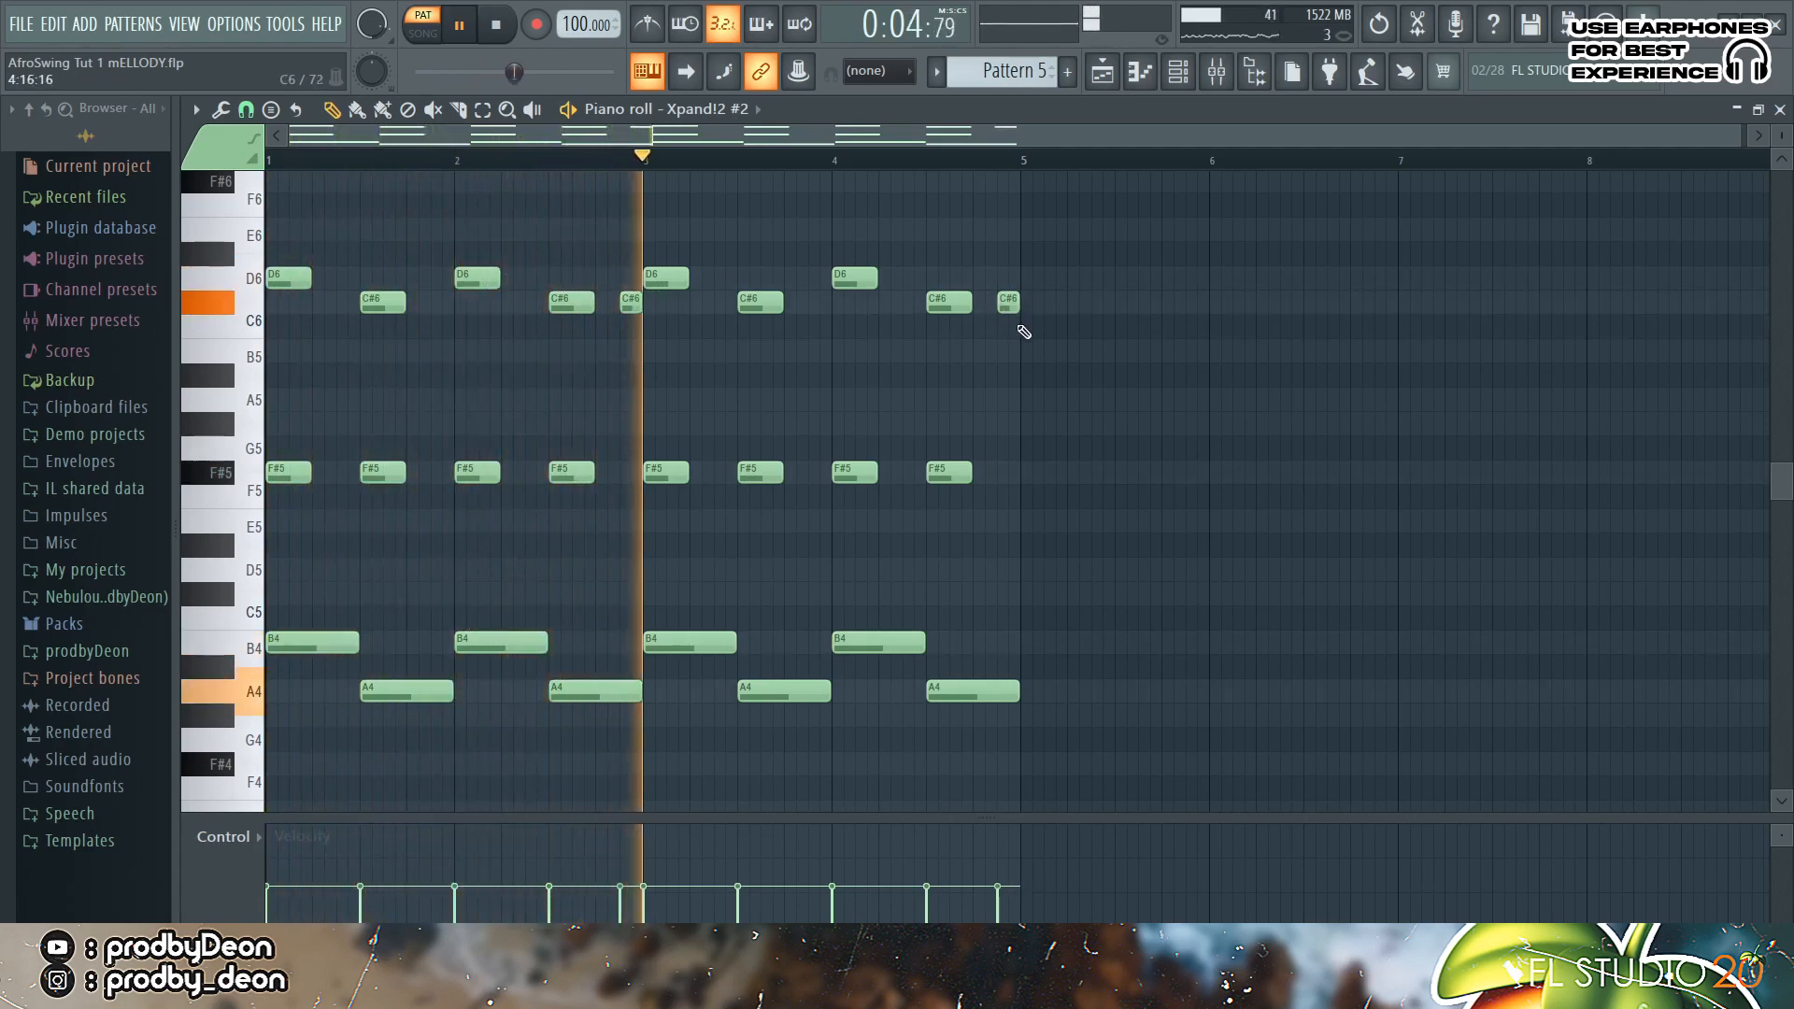
key(space)
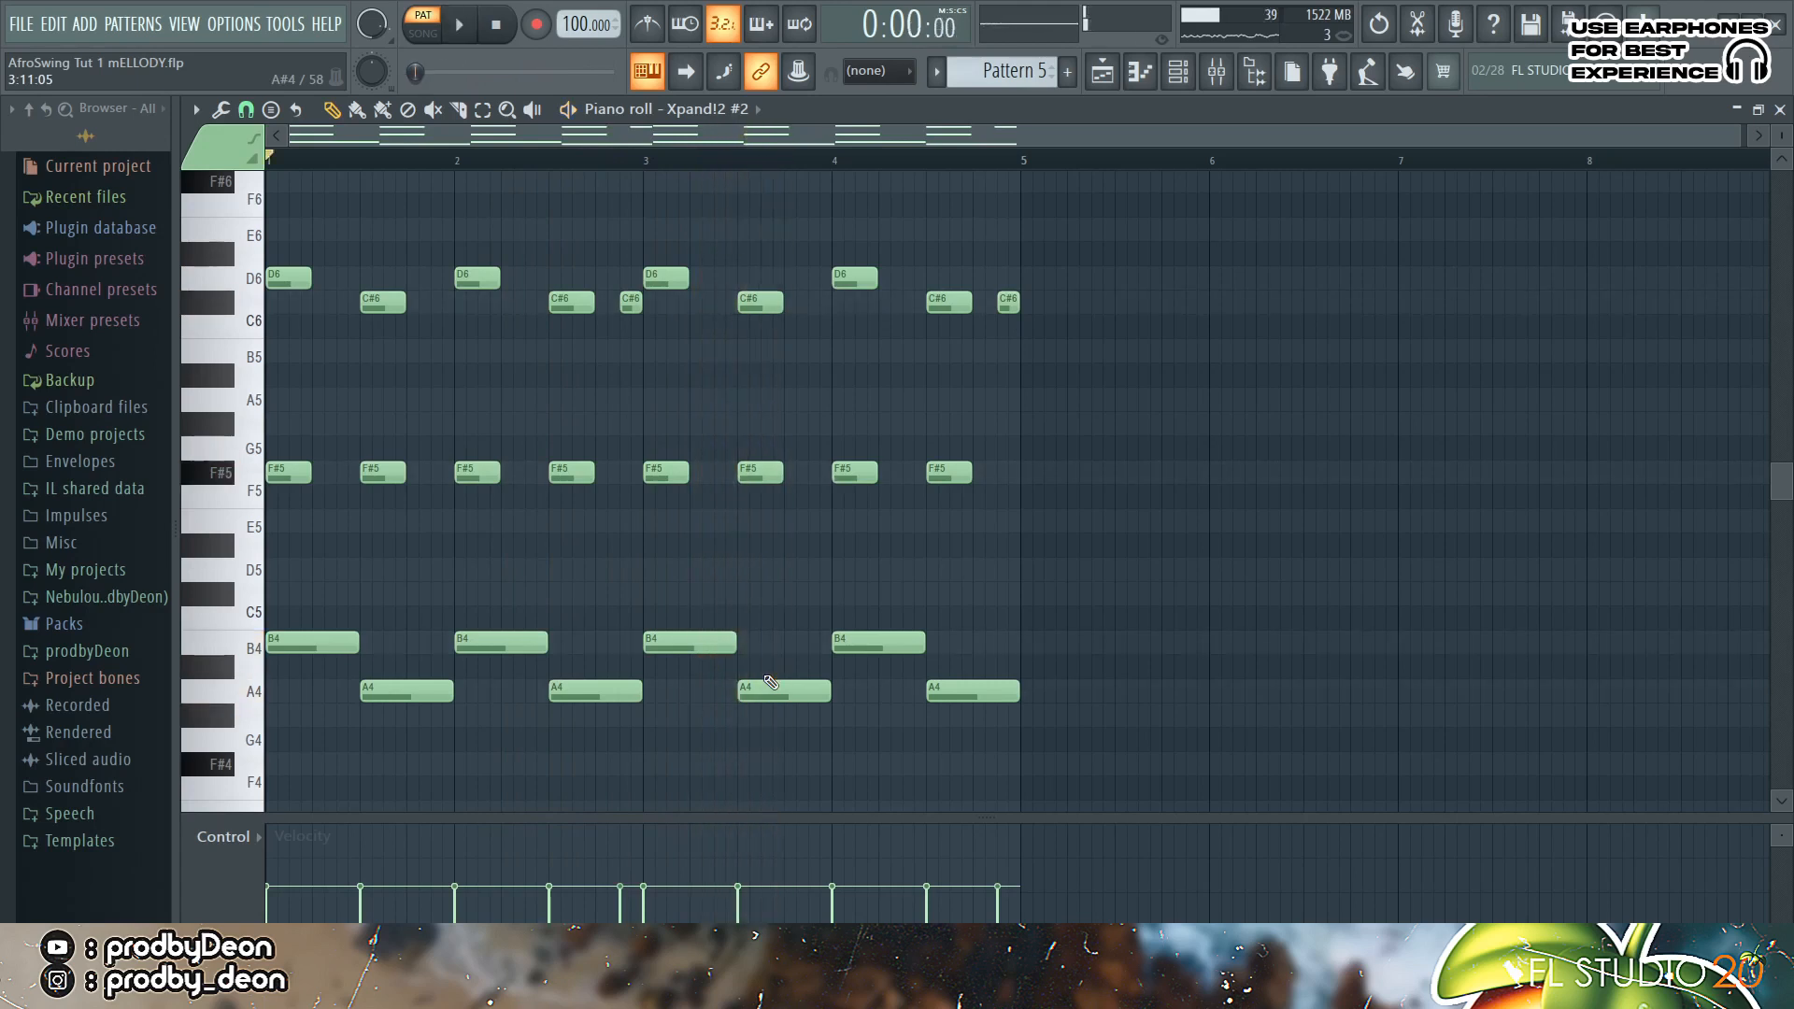
Step: Review the HalfTime, Fruity Reeverb 2 and two Fruity Parametric EQ 2 effects on the Xpand!2 #2 mixer track
double_click(787, 690)
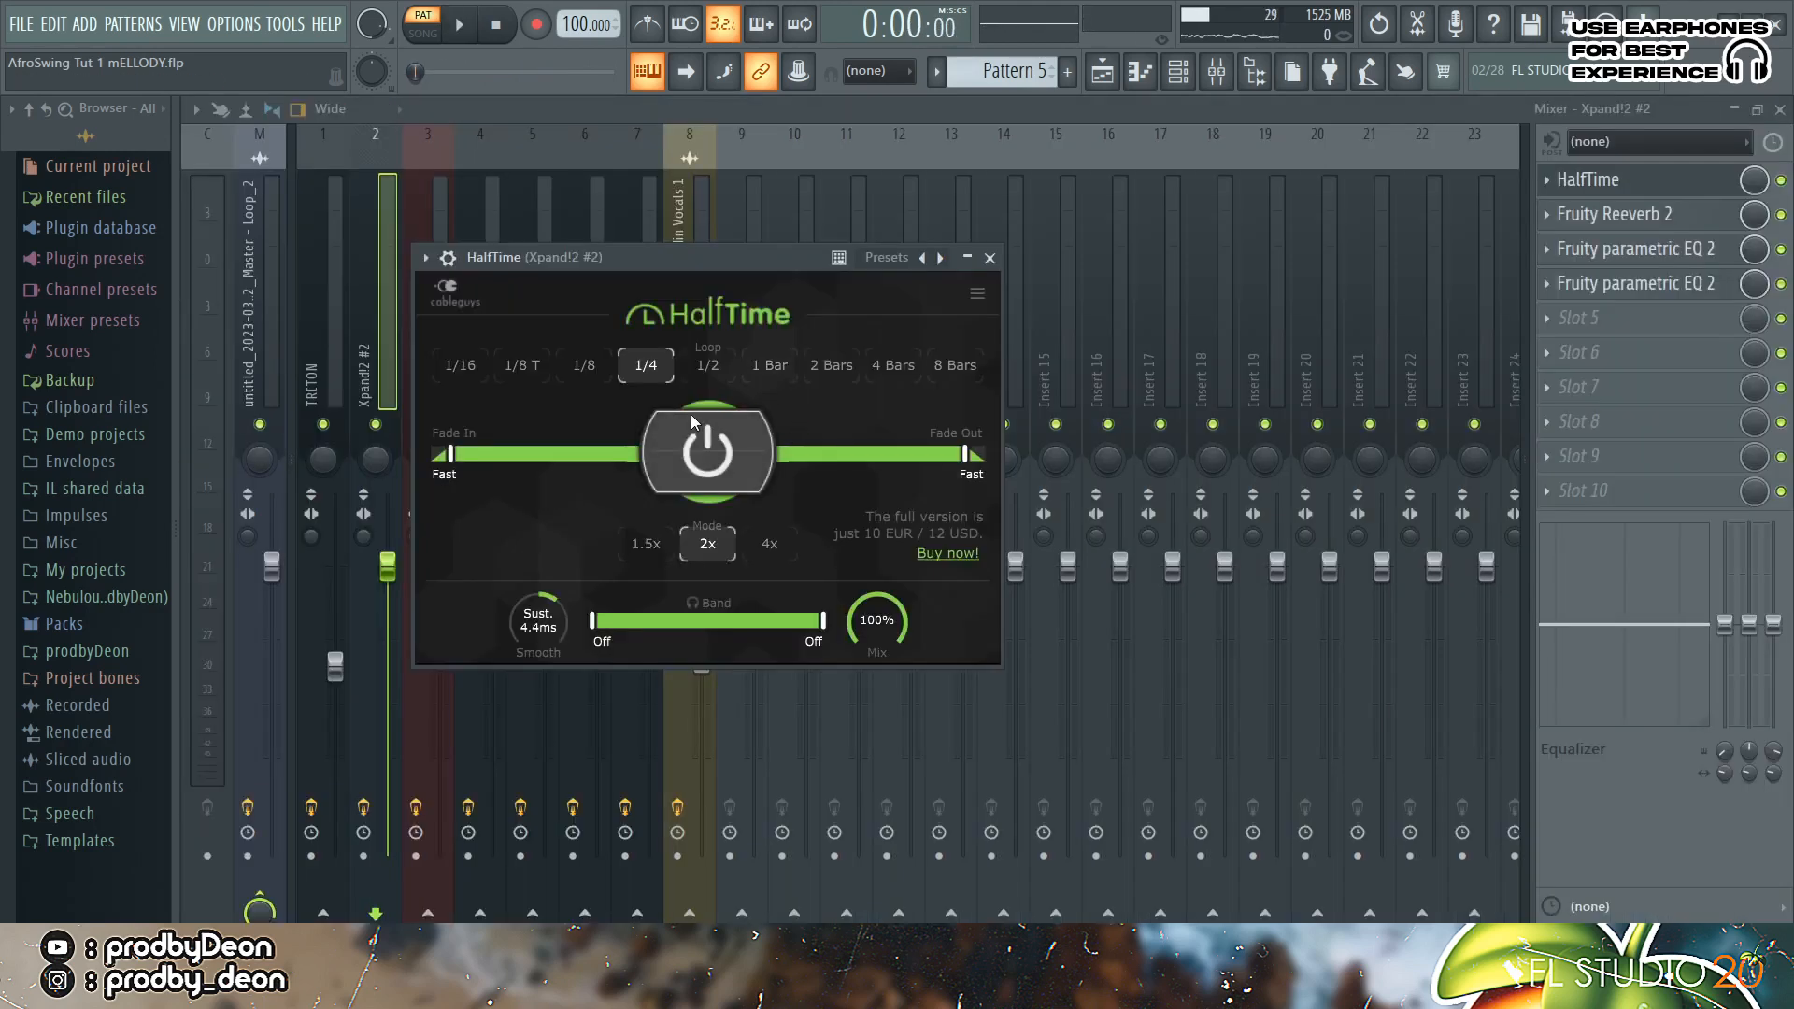
click(1712, 216)
click(1695, 250)
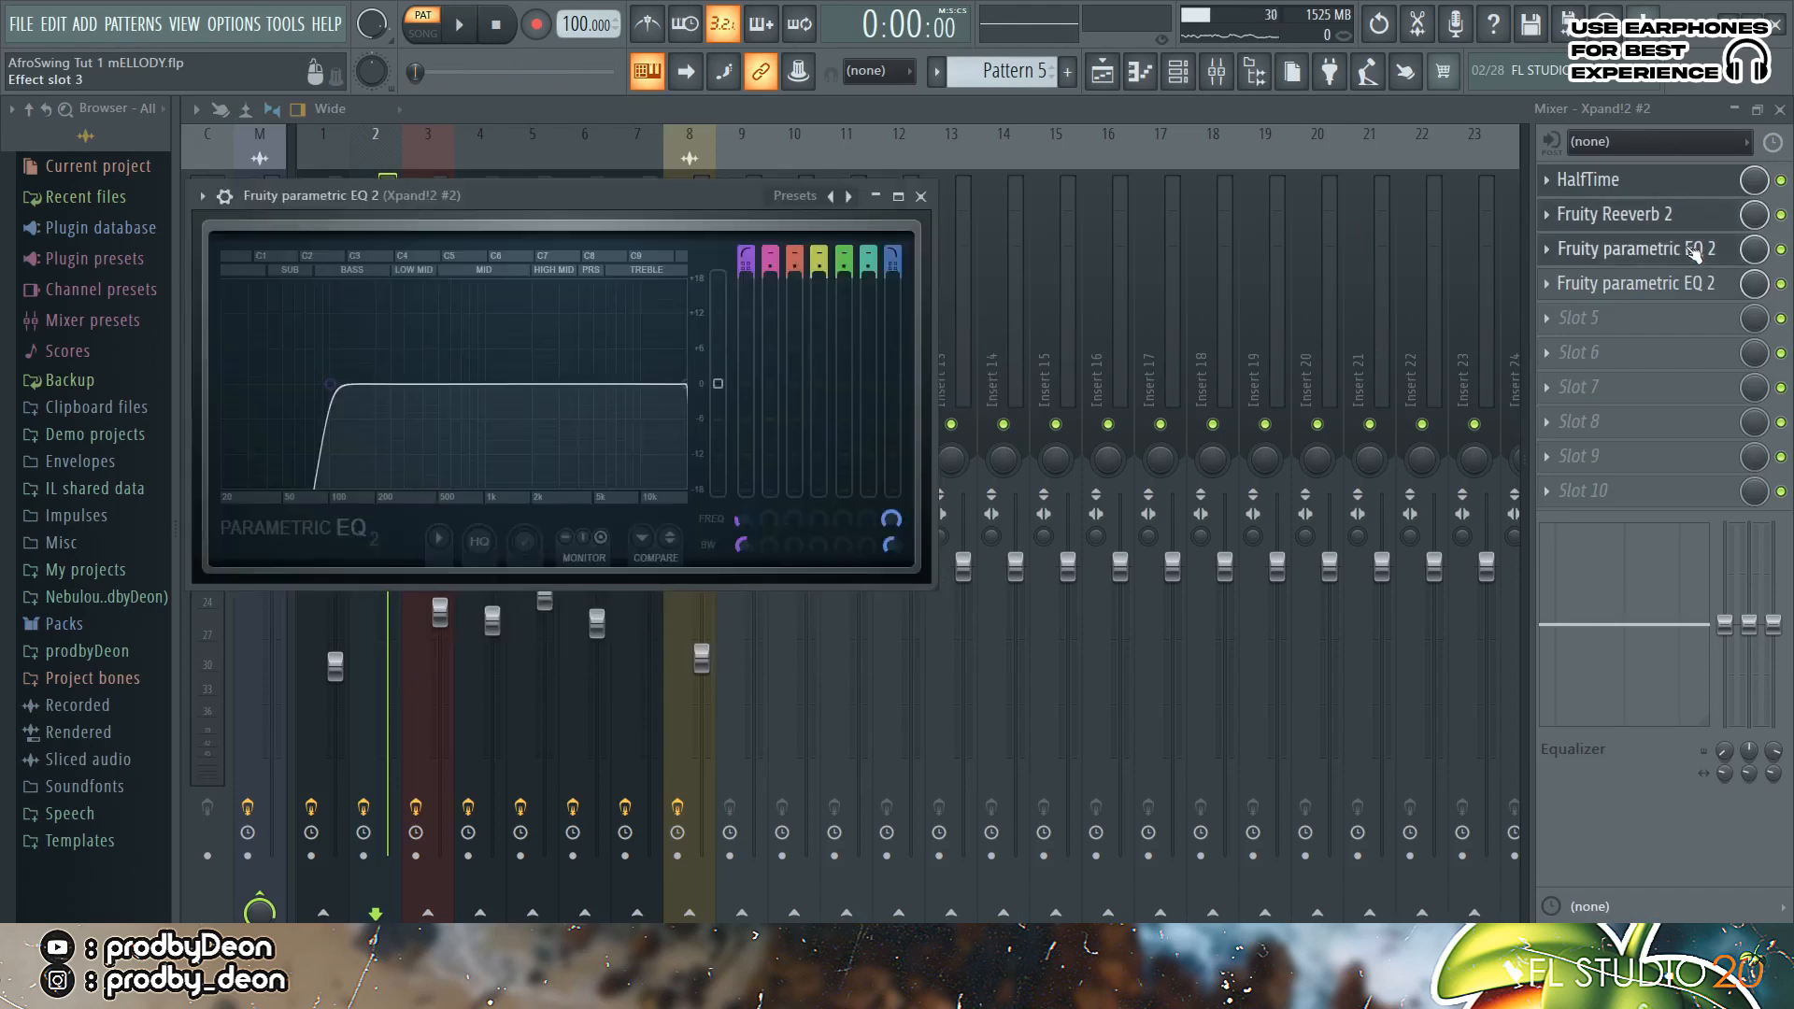
click(1694, 250)
click(1694, 286)
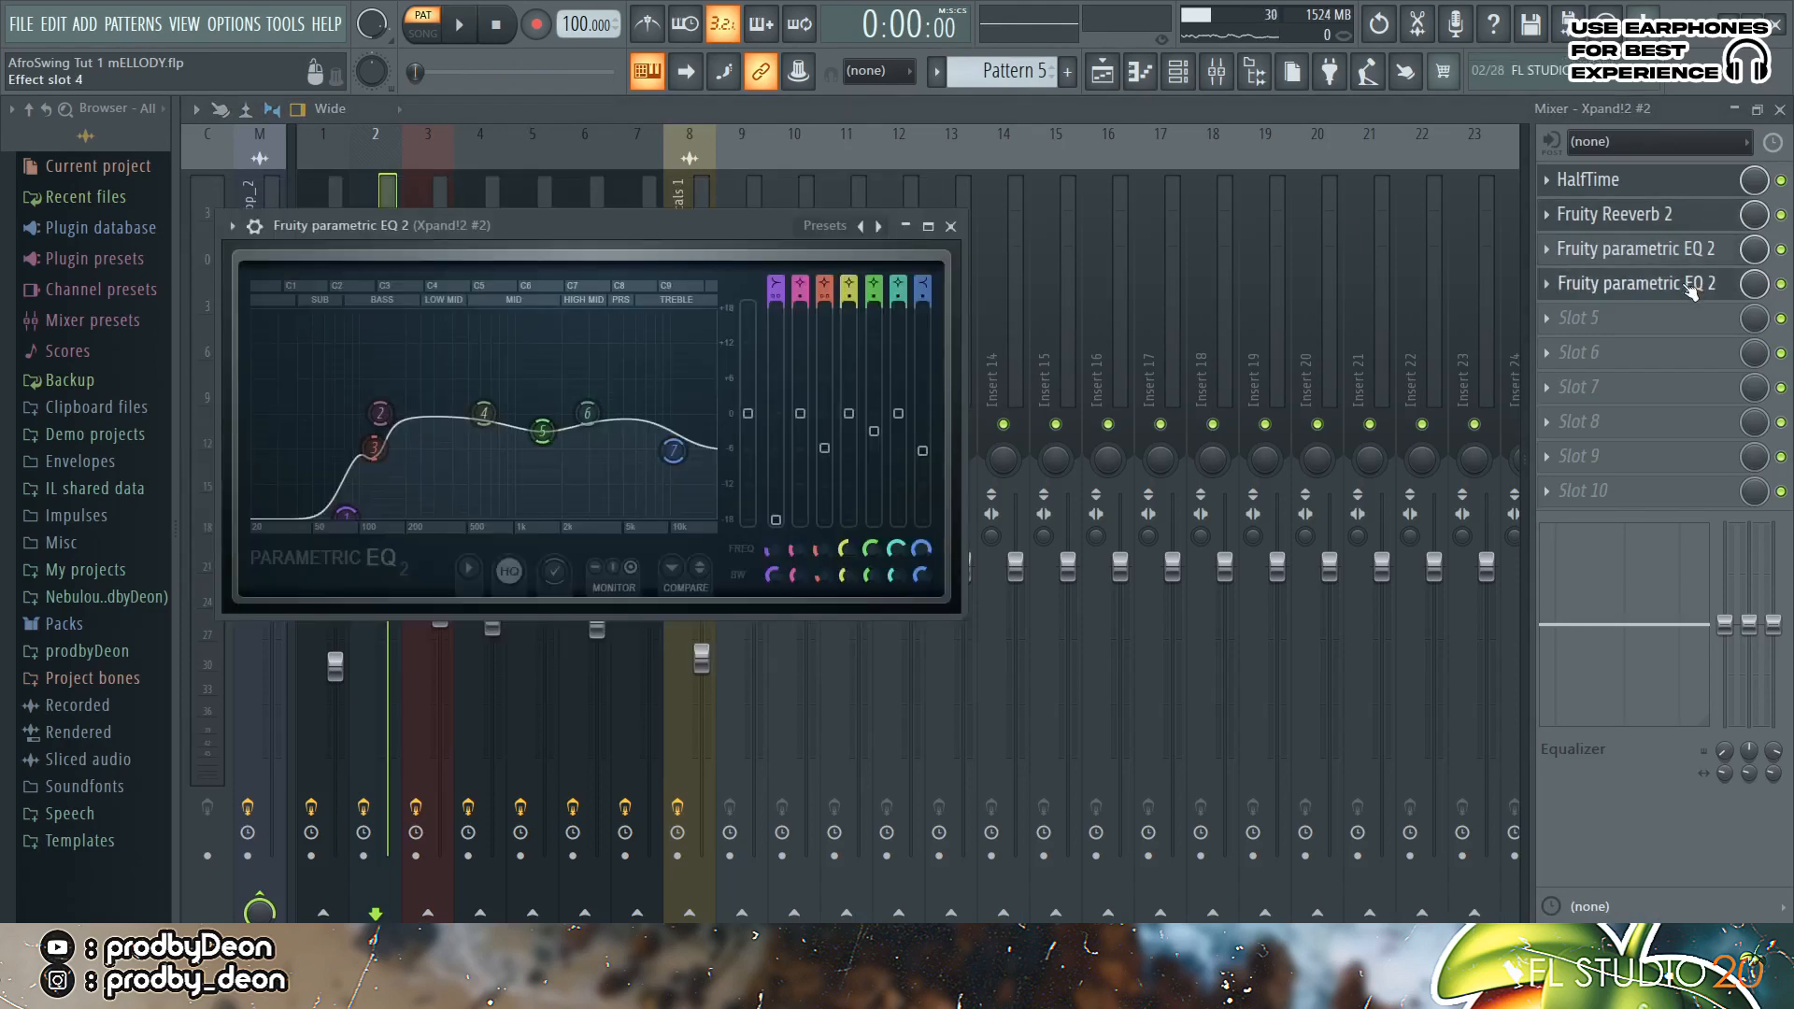
click(1695, 286)
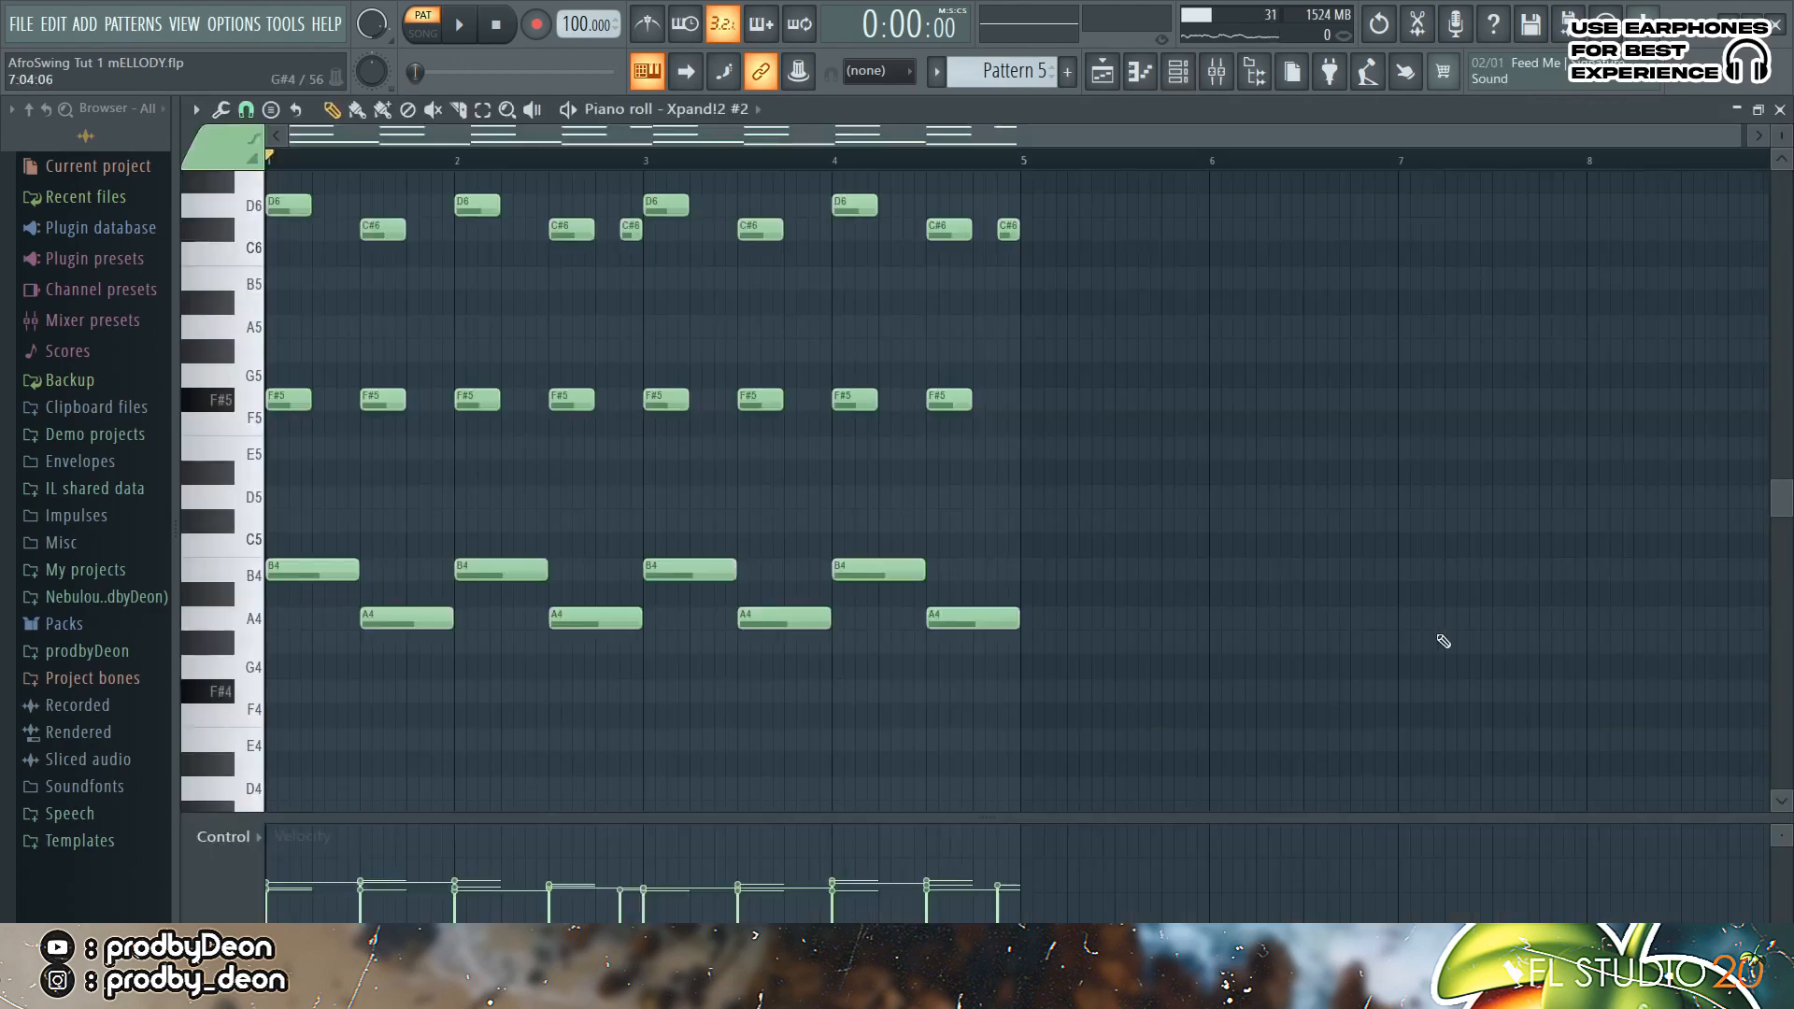
Step: Play back the four-bar Xpand!2 #2 chord pattern
scroll(1790, 479, up, 2)
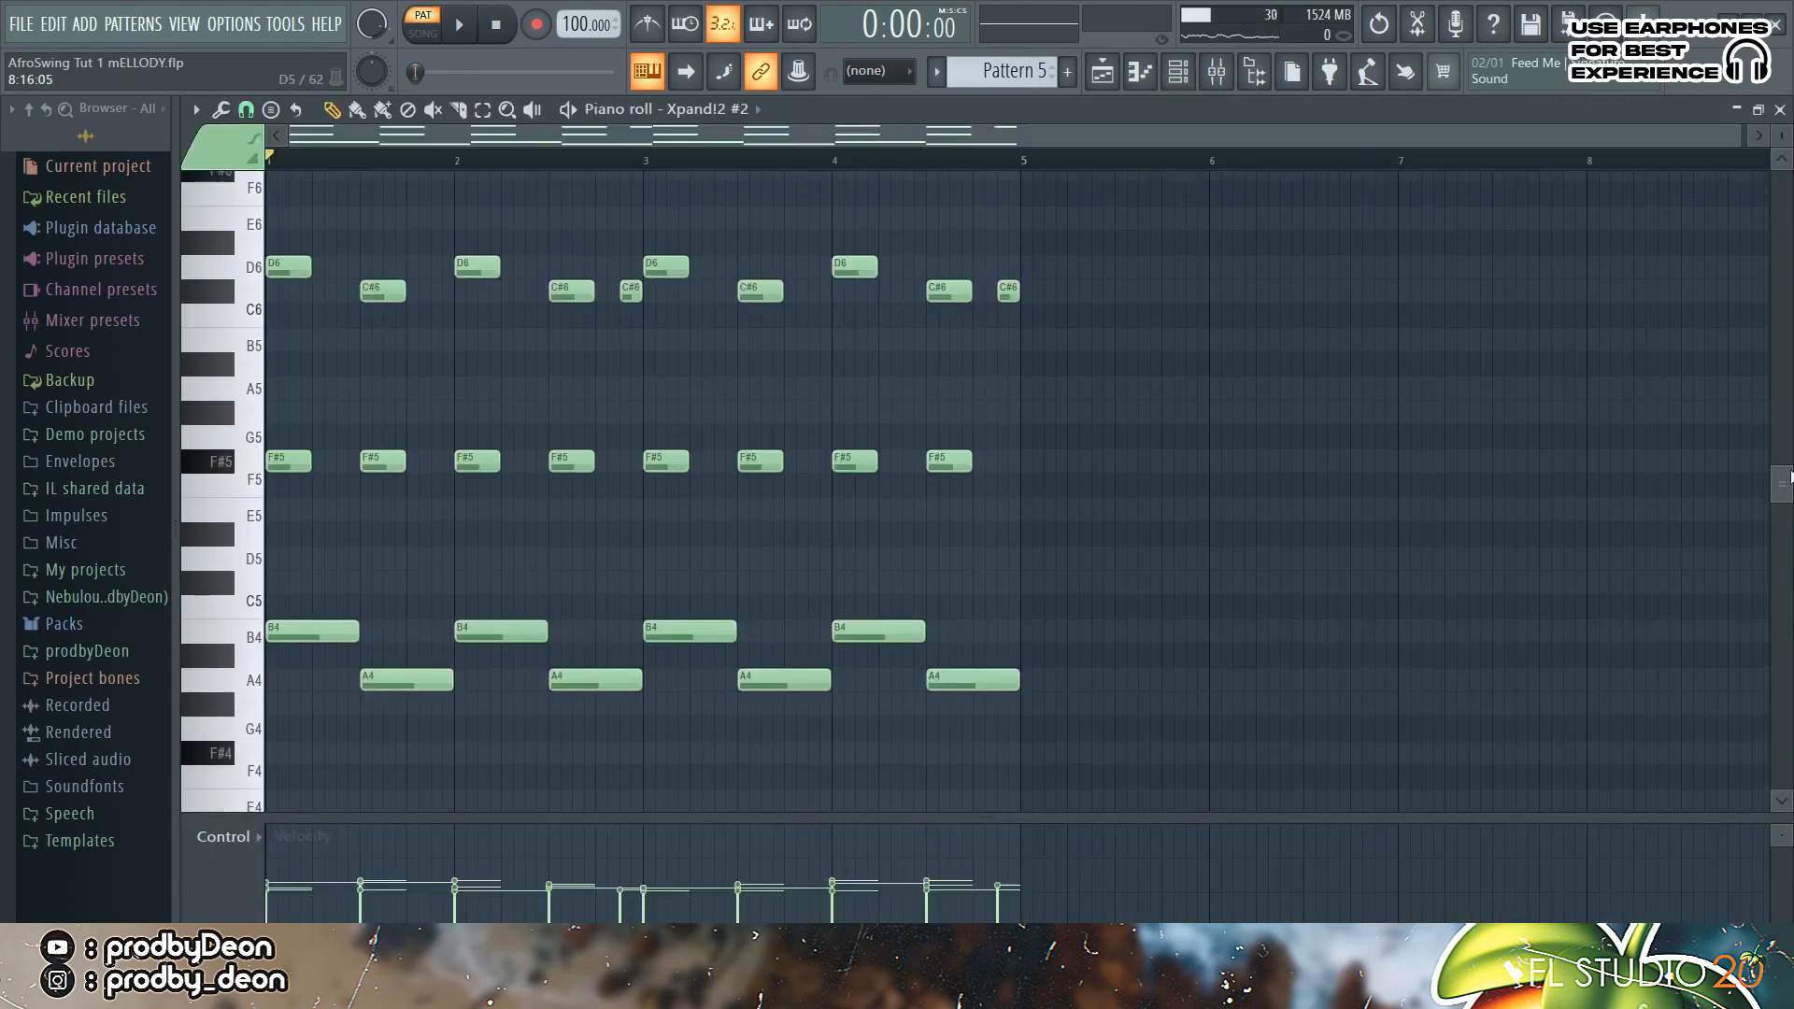
key(space)
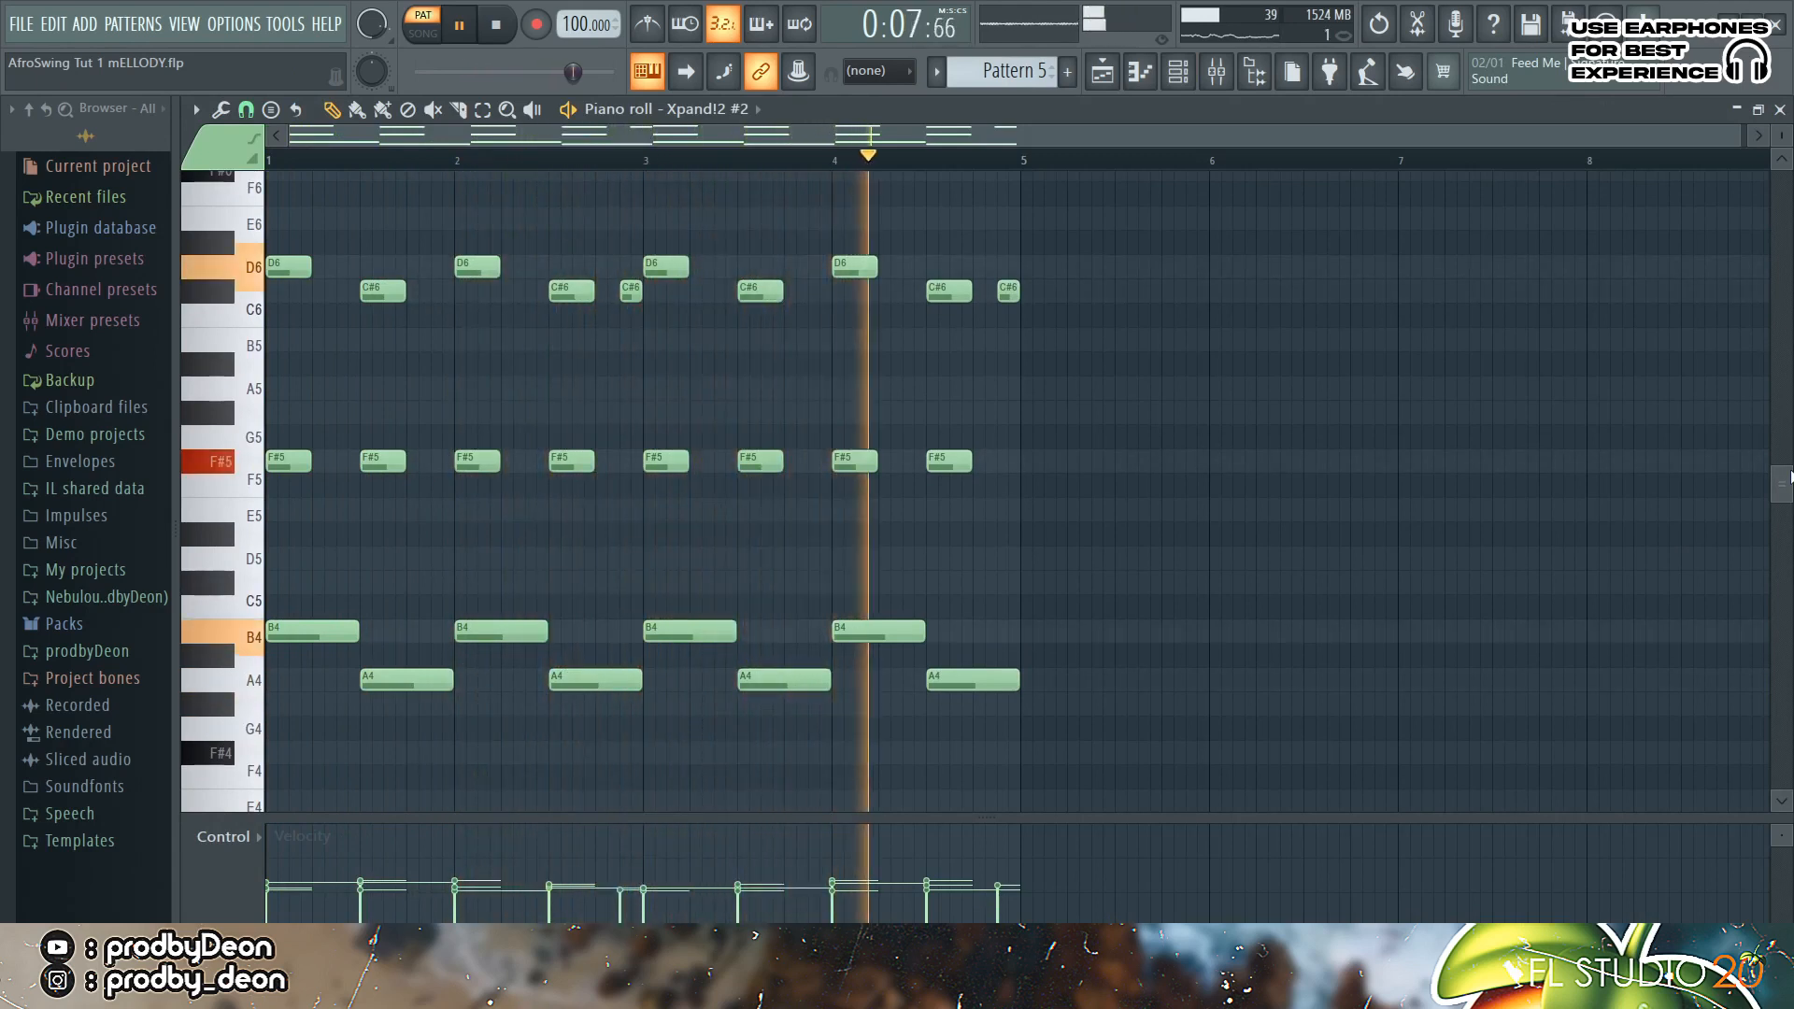
key(space)
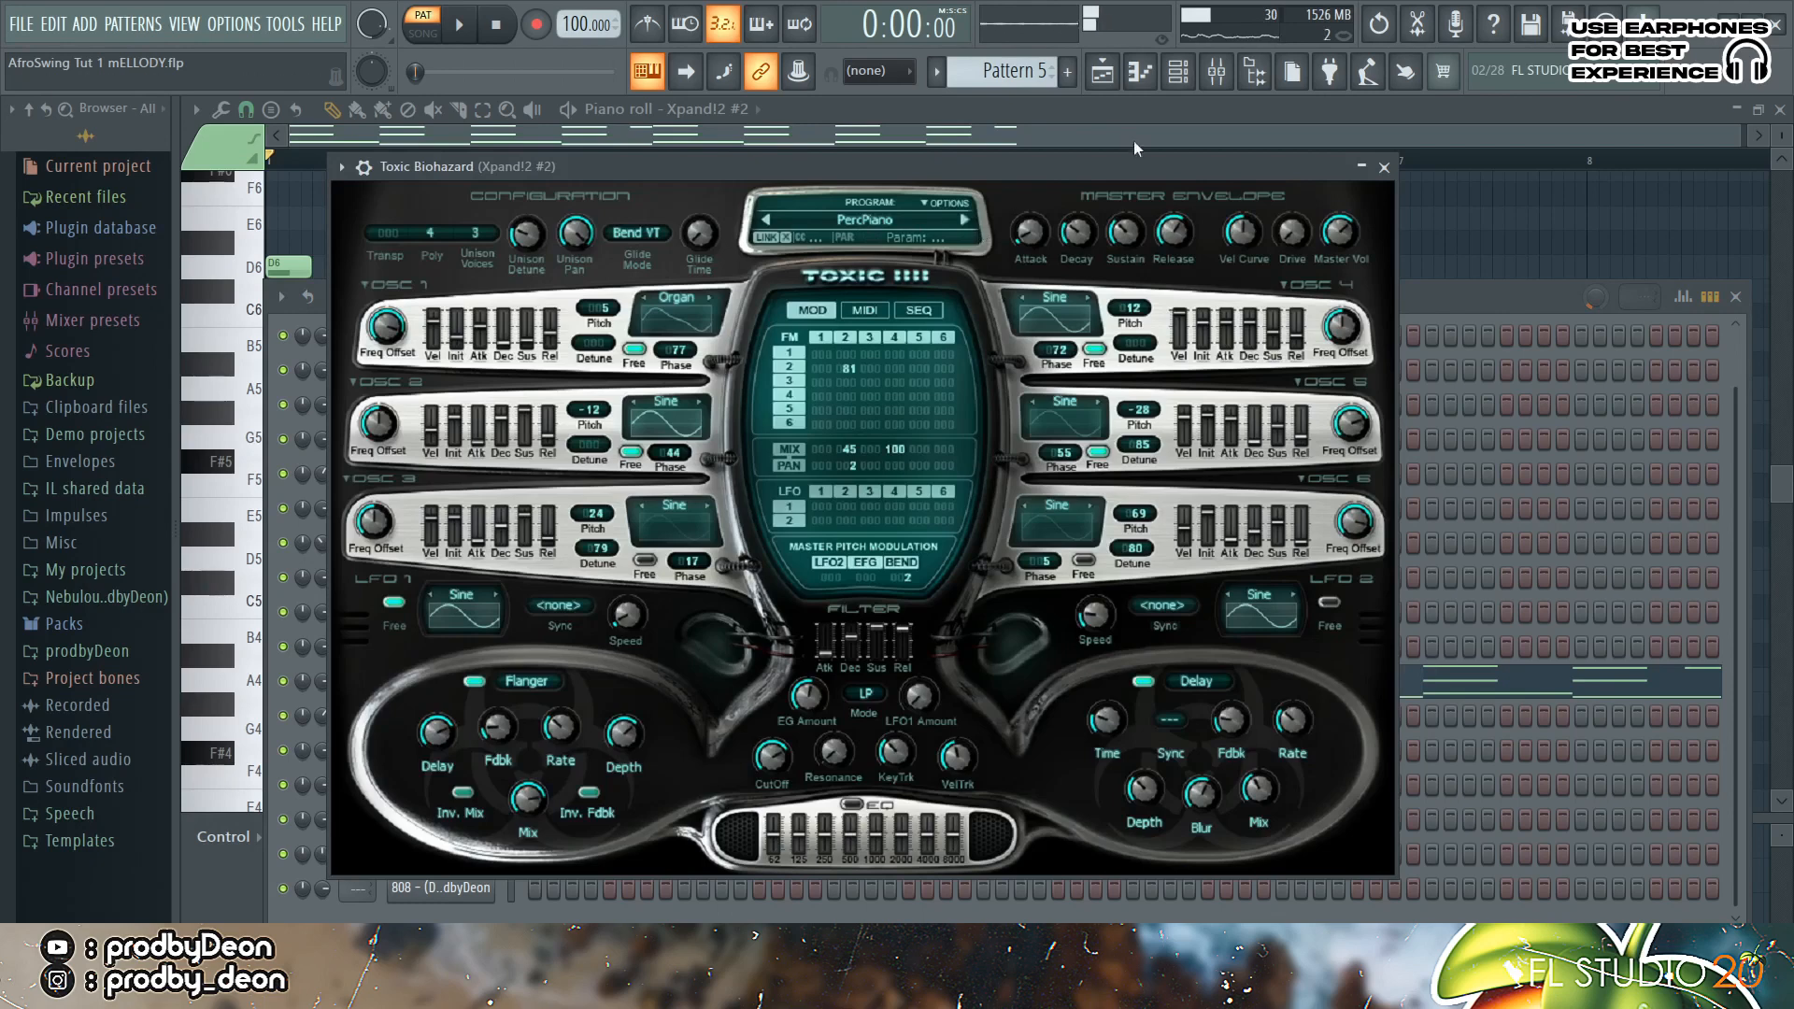
Step: Paste the Xpand!2 #2 chord notes into the Toxic Biohazard channel and open its piano roll
click(1150, 84)
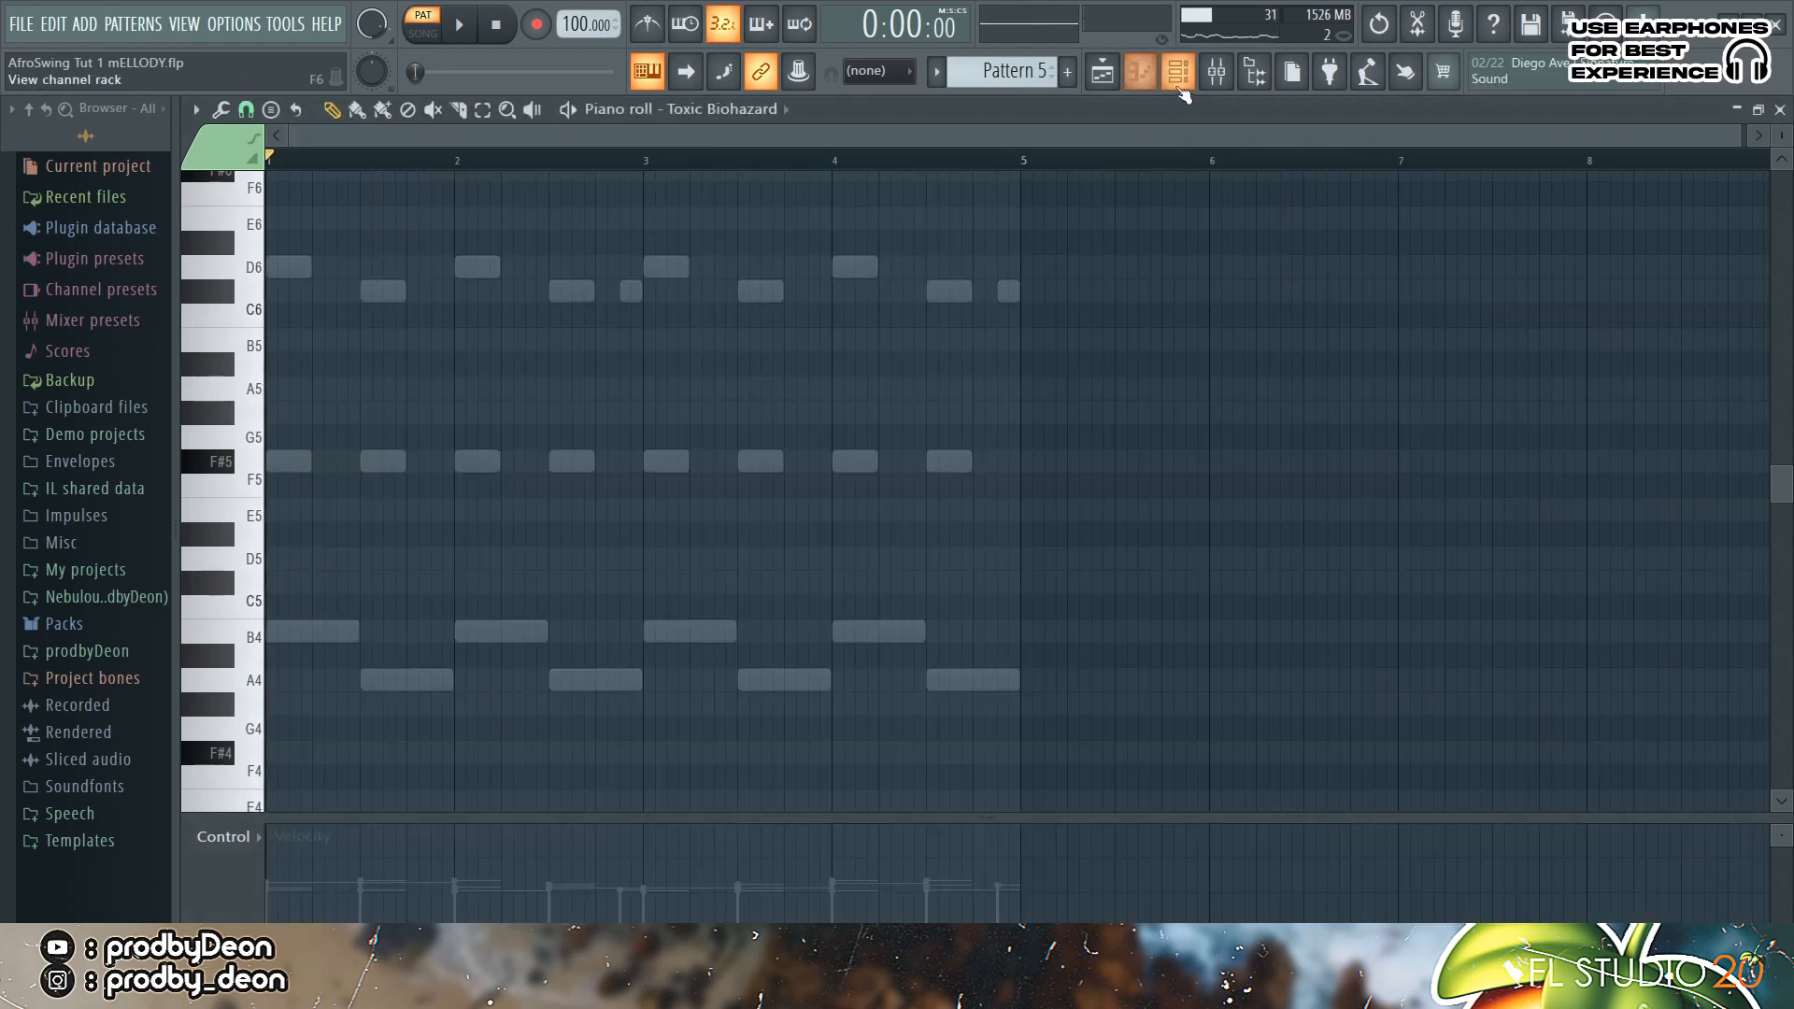
click(1179, 79)
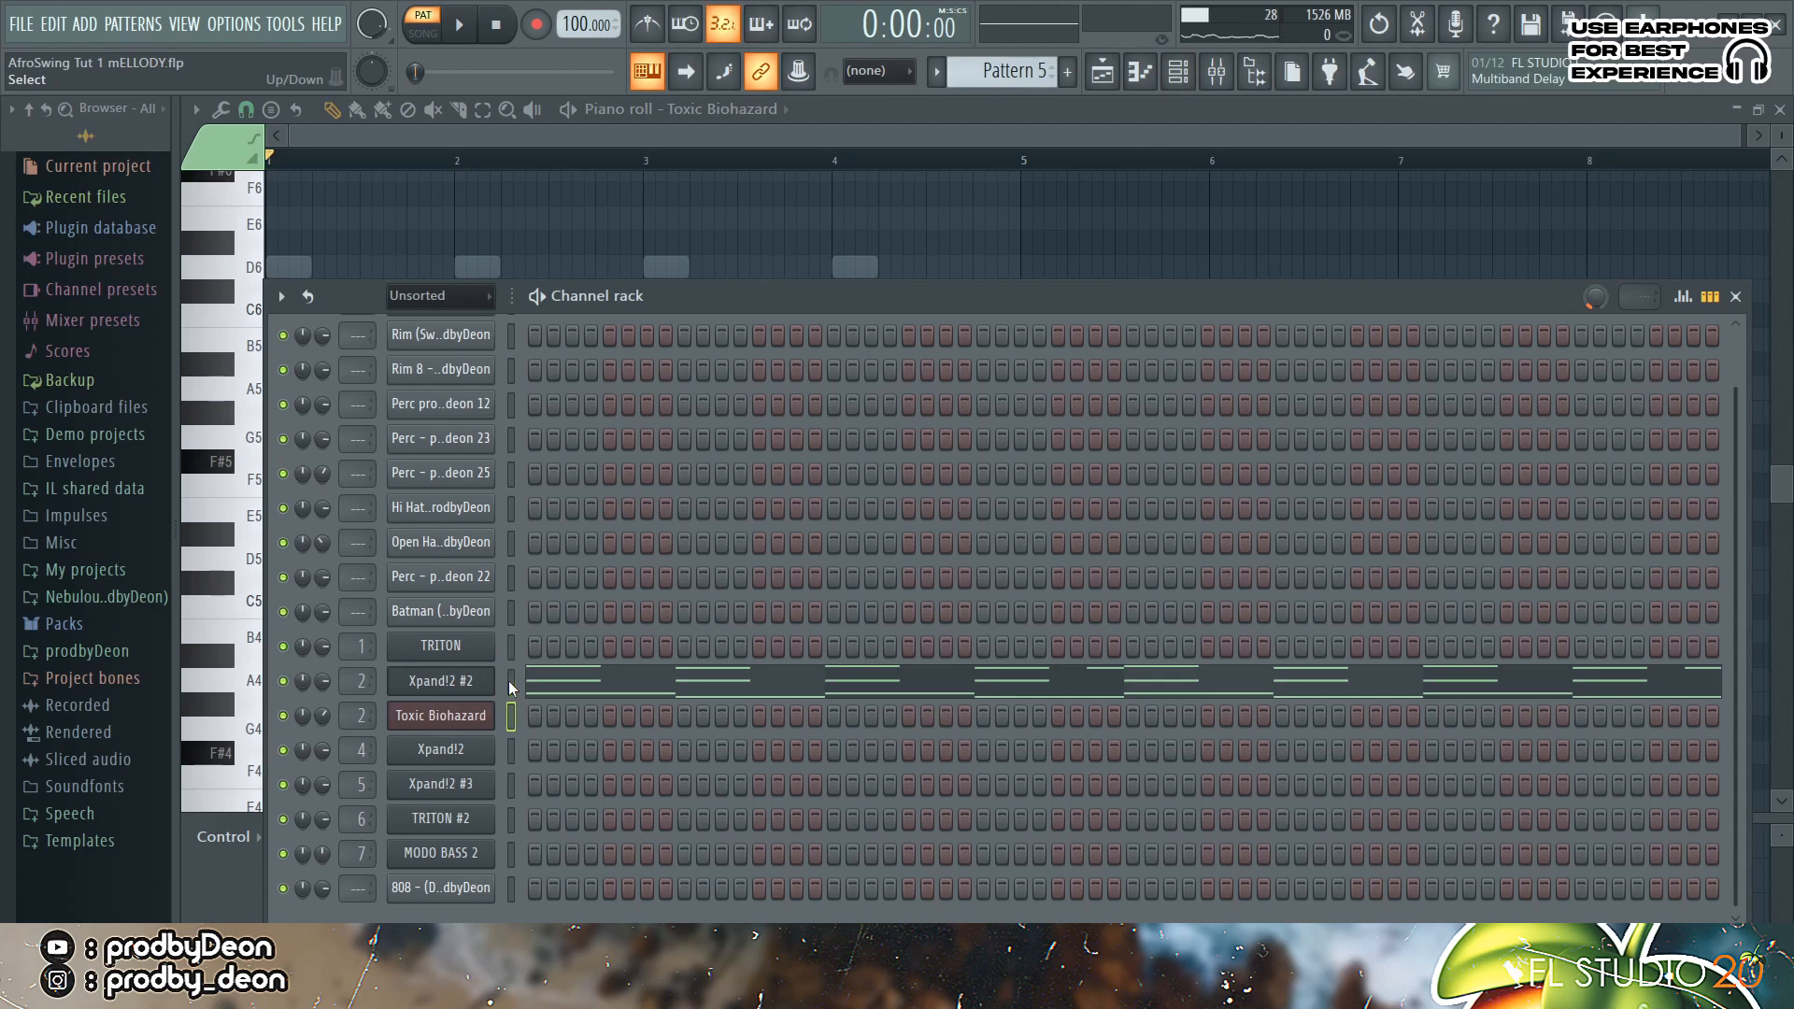
key(ctrl+v)
click(567, 704)
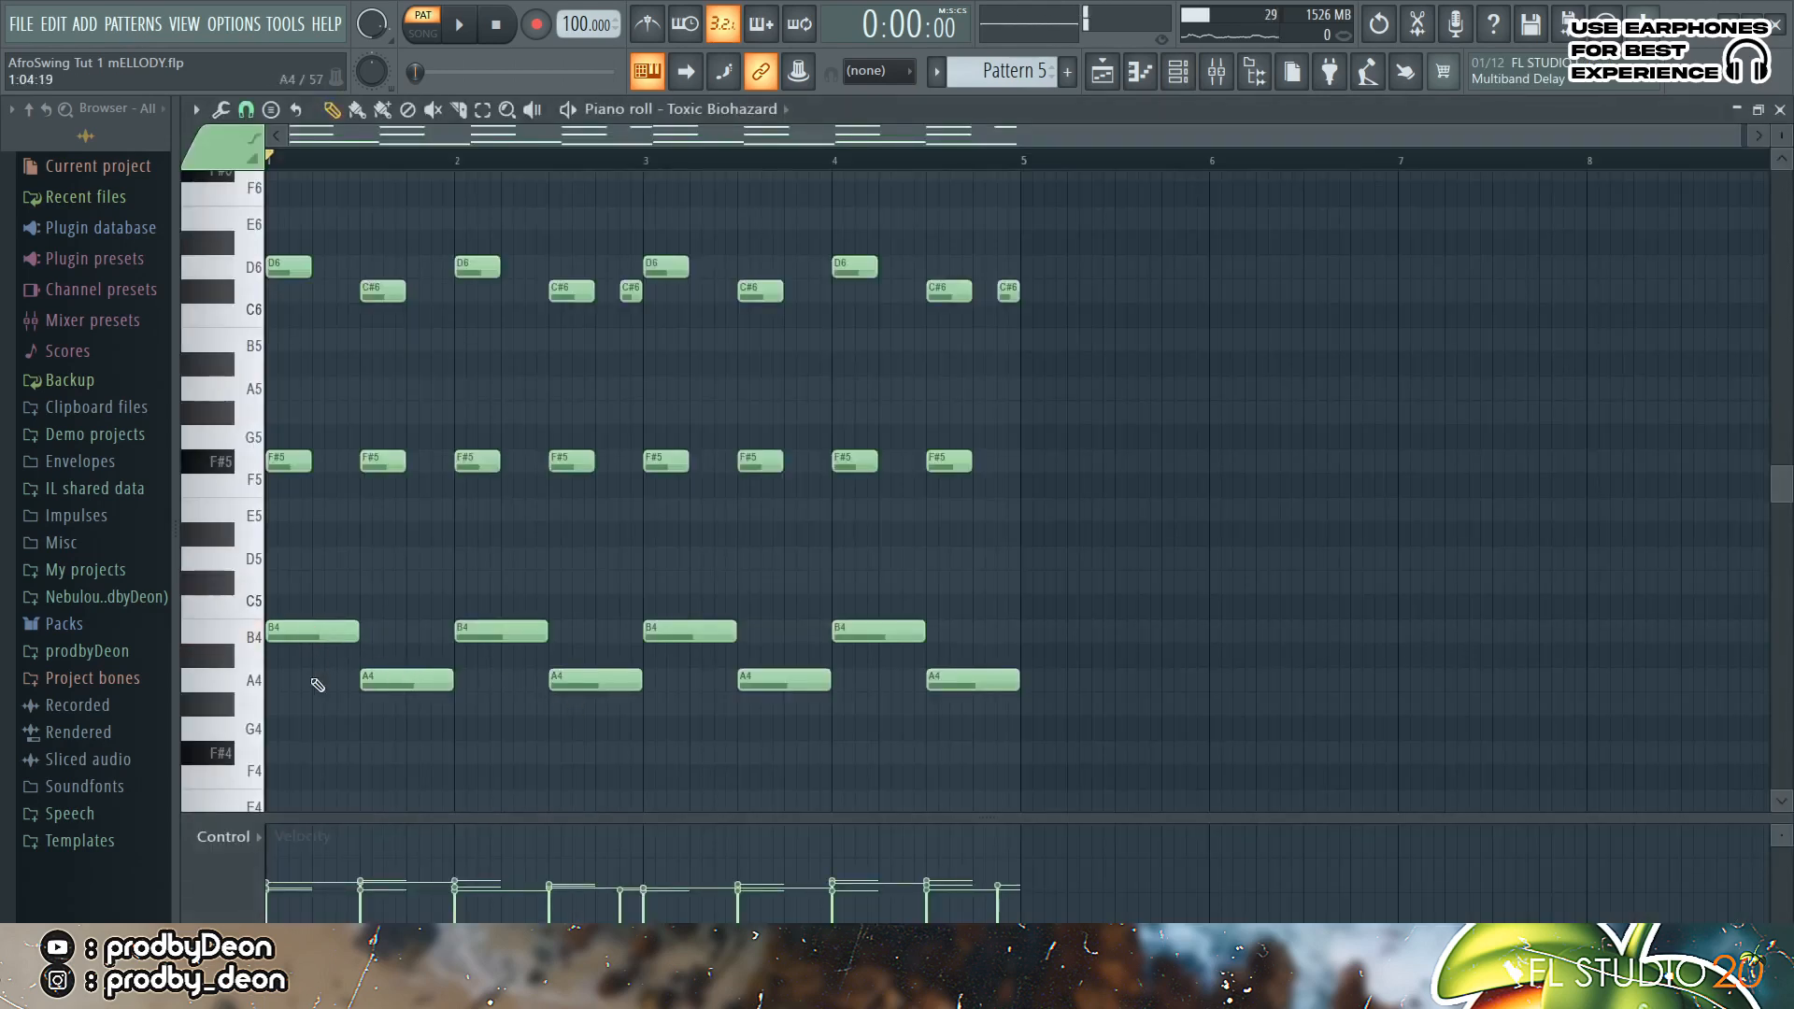
Step: Add F#4 and C#4 notes below the chords plus short B5 and E6 notes in bars 1 and 2, and audition them
drag(318, 685, 218, 525)
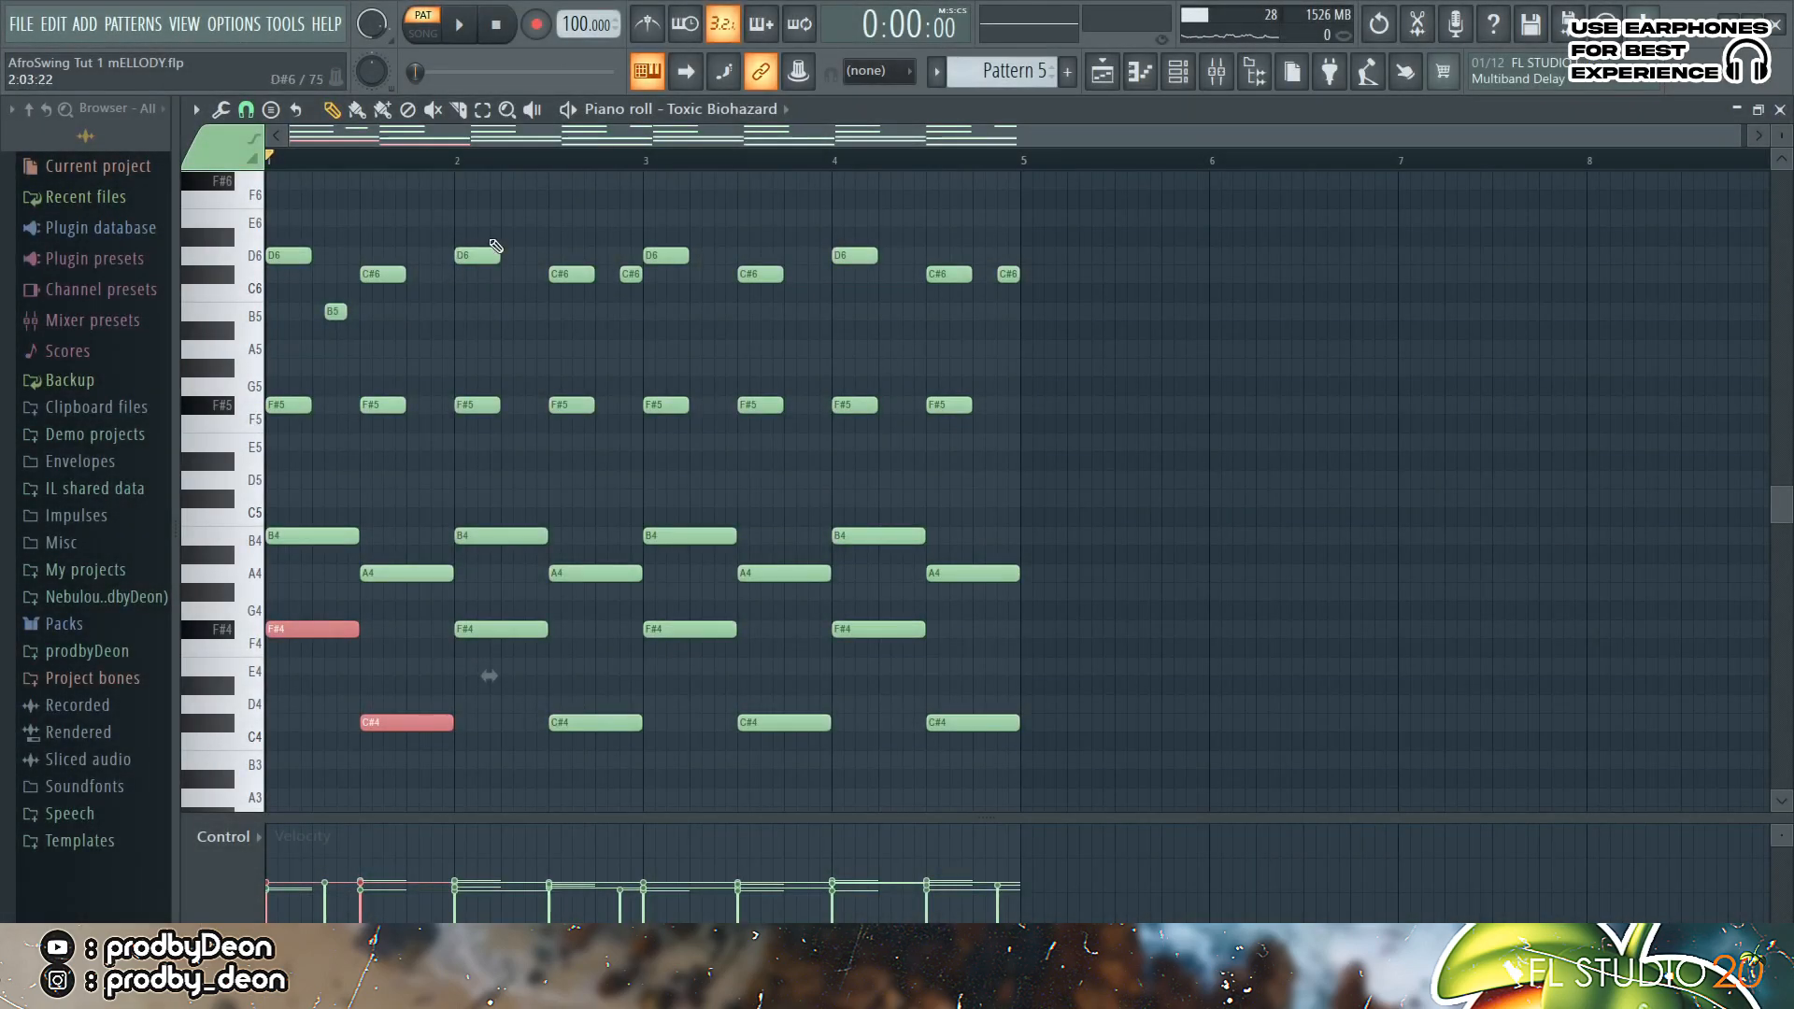
click(536, 217)
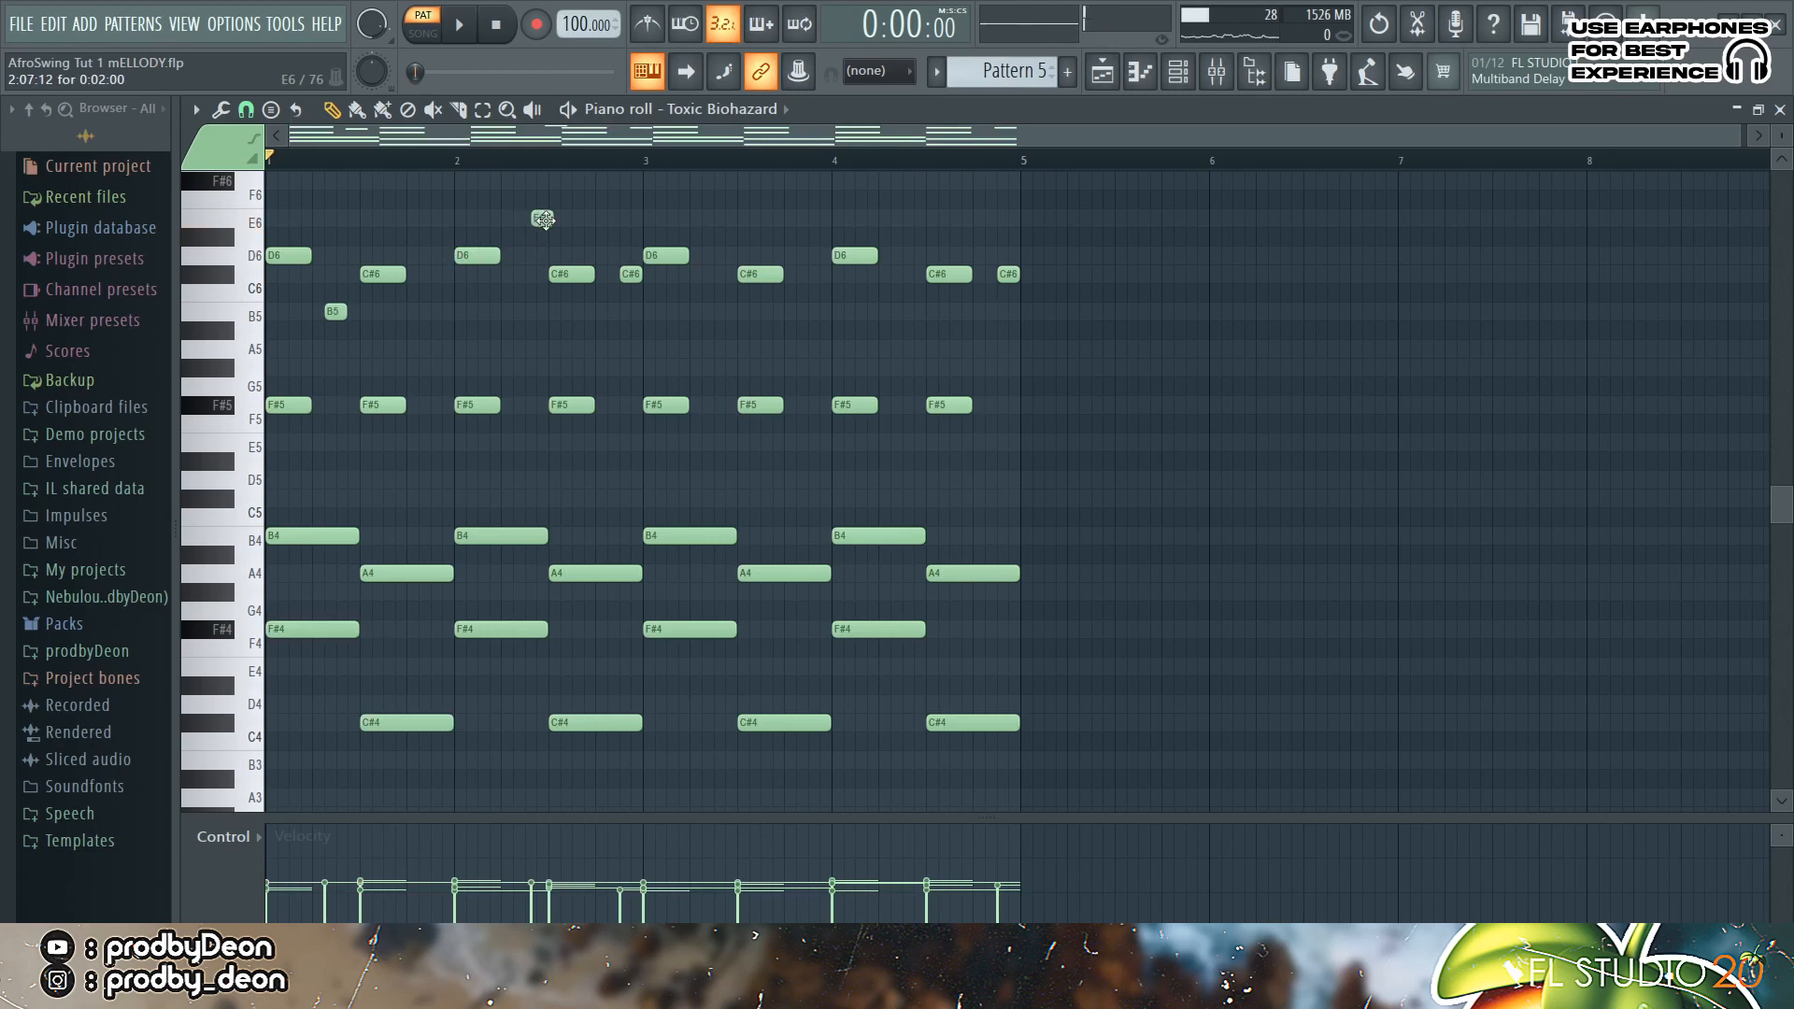
key(space)
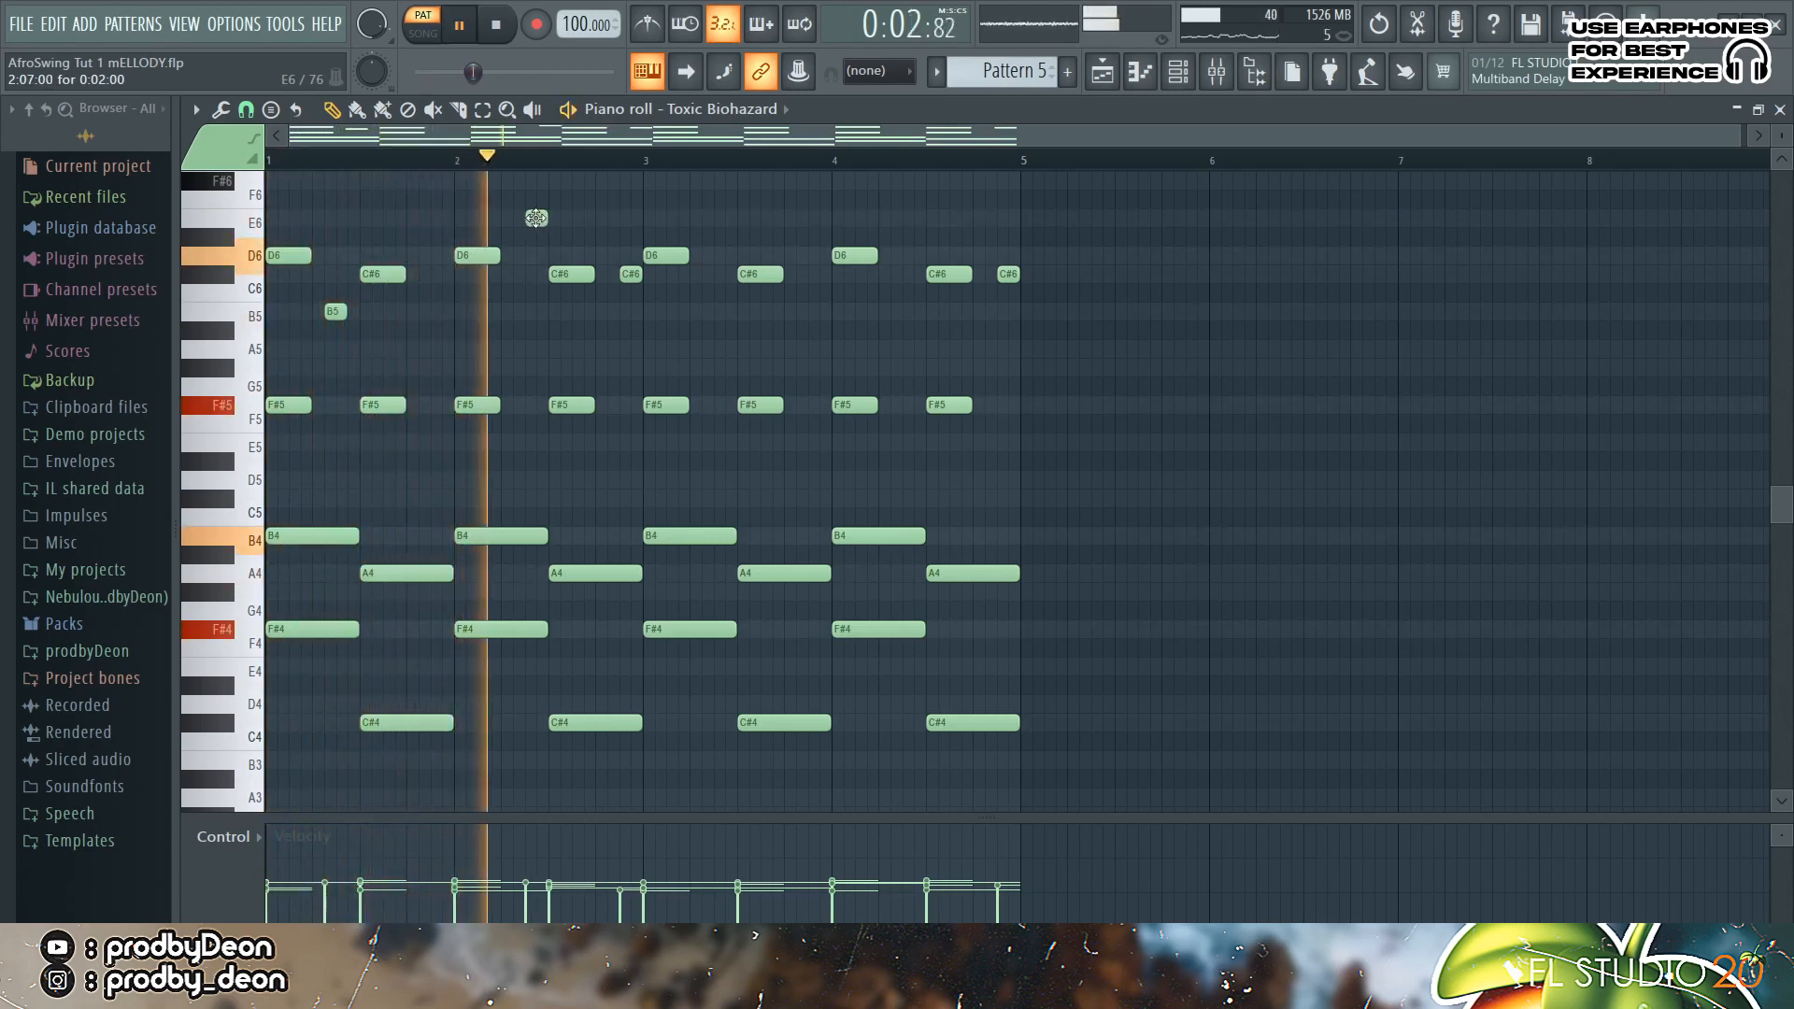
key(space)
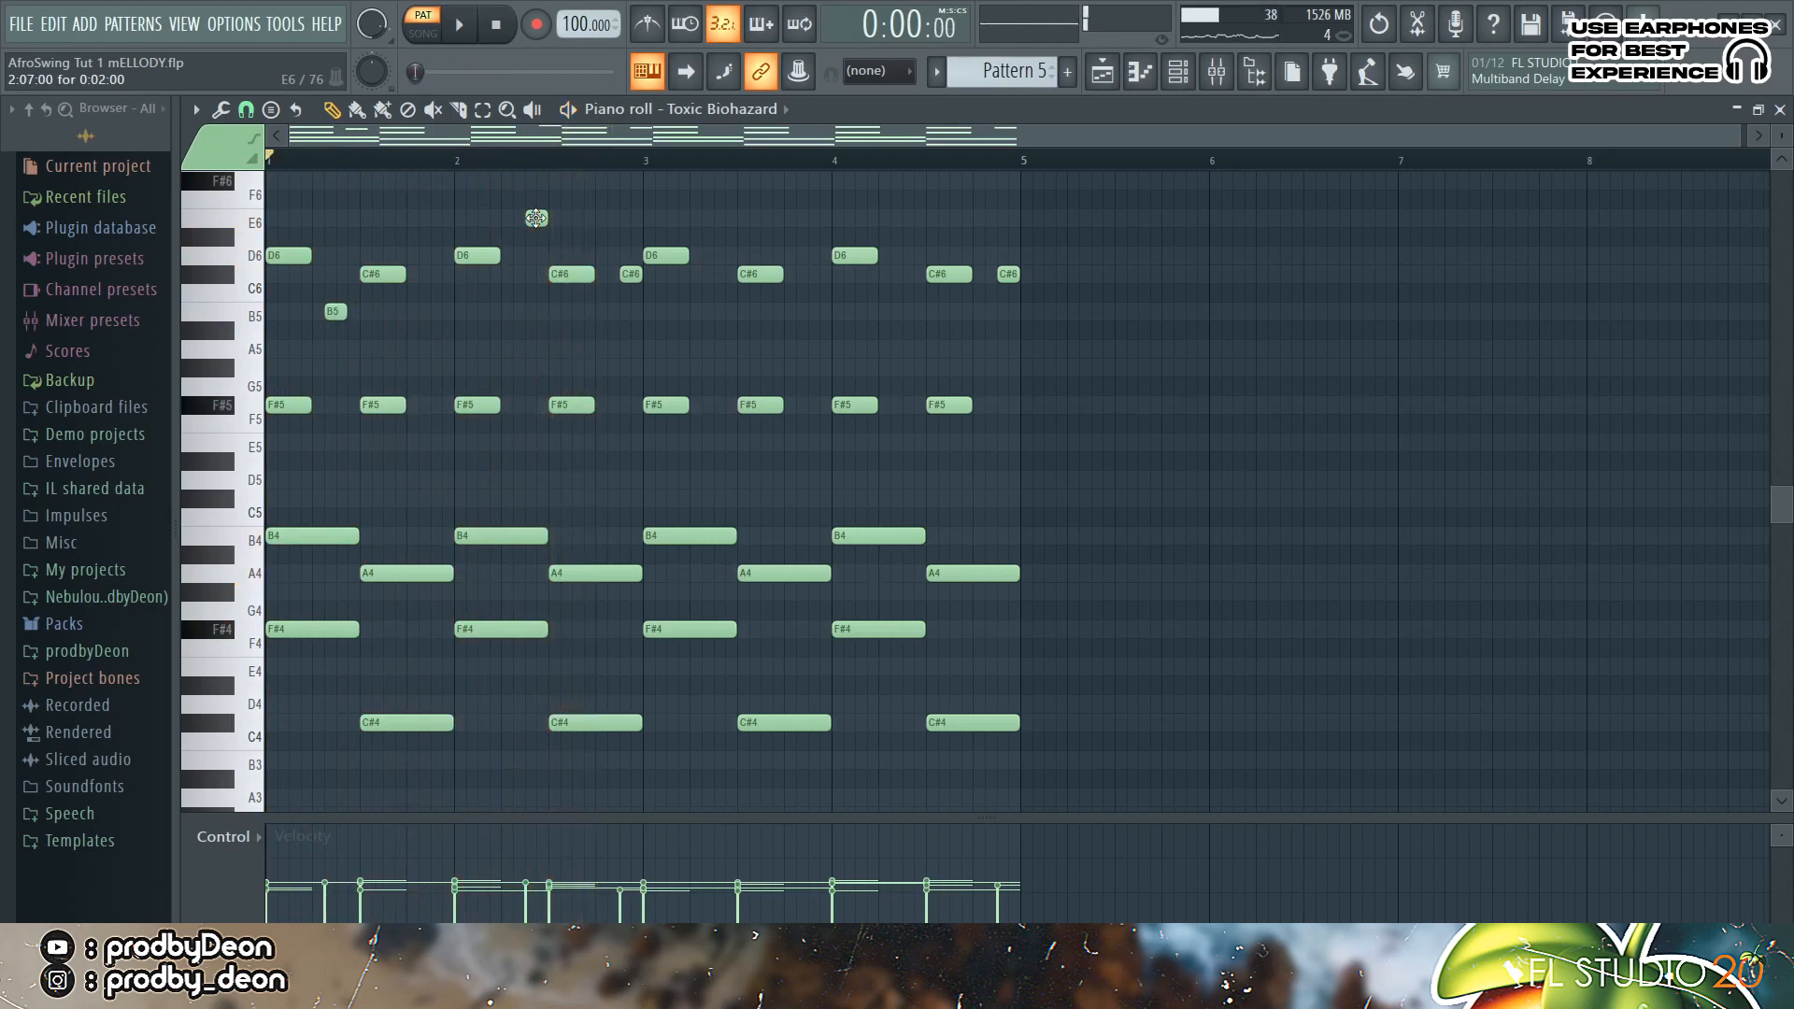
key(space)
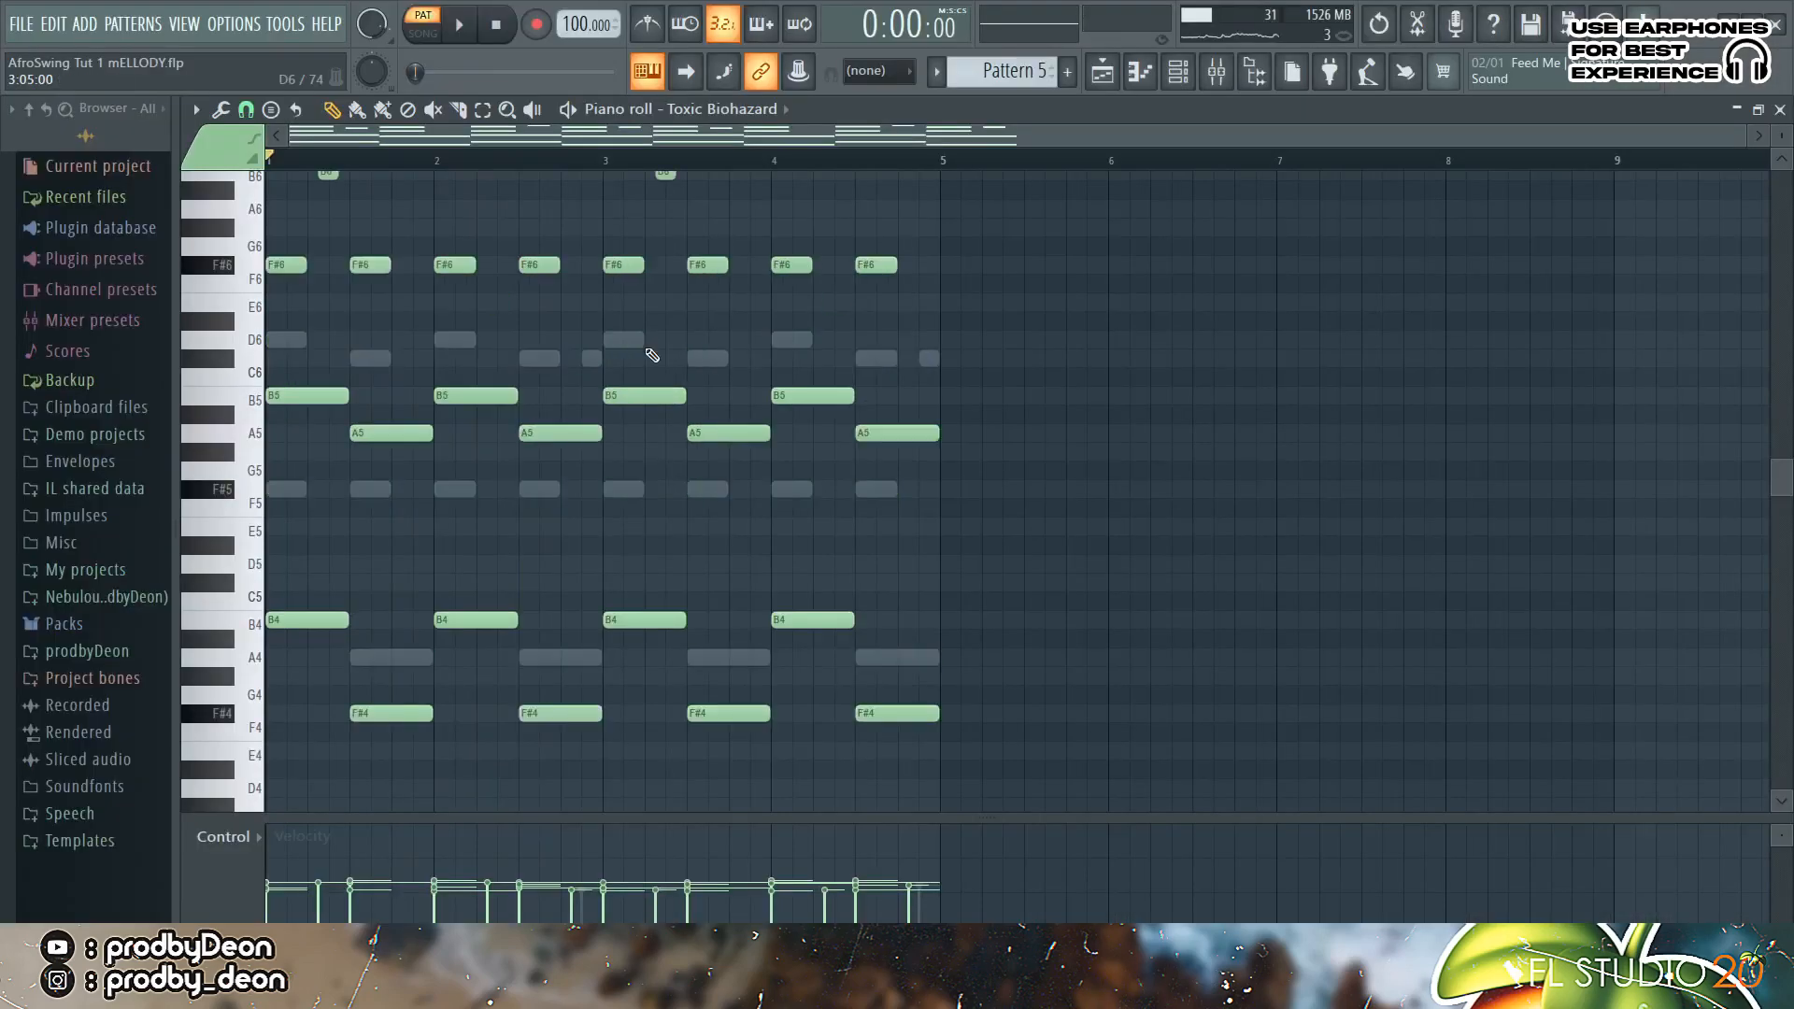
Step: Lower the velocity of the B4 and F#4 bass notes to about 34% during playback and deselect them
key(space)
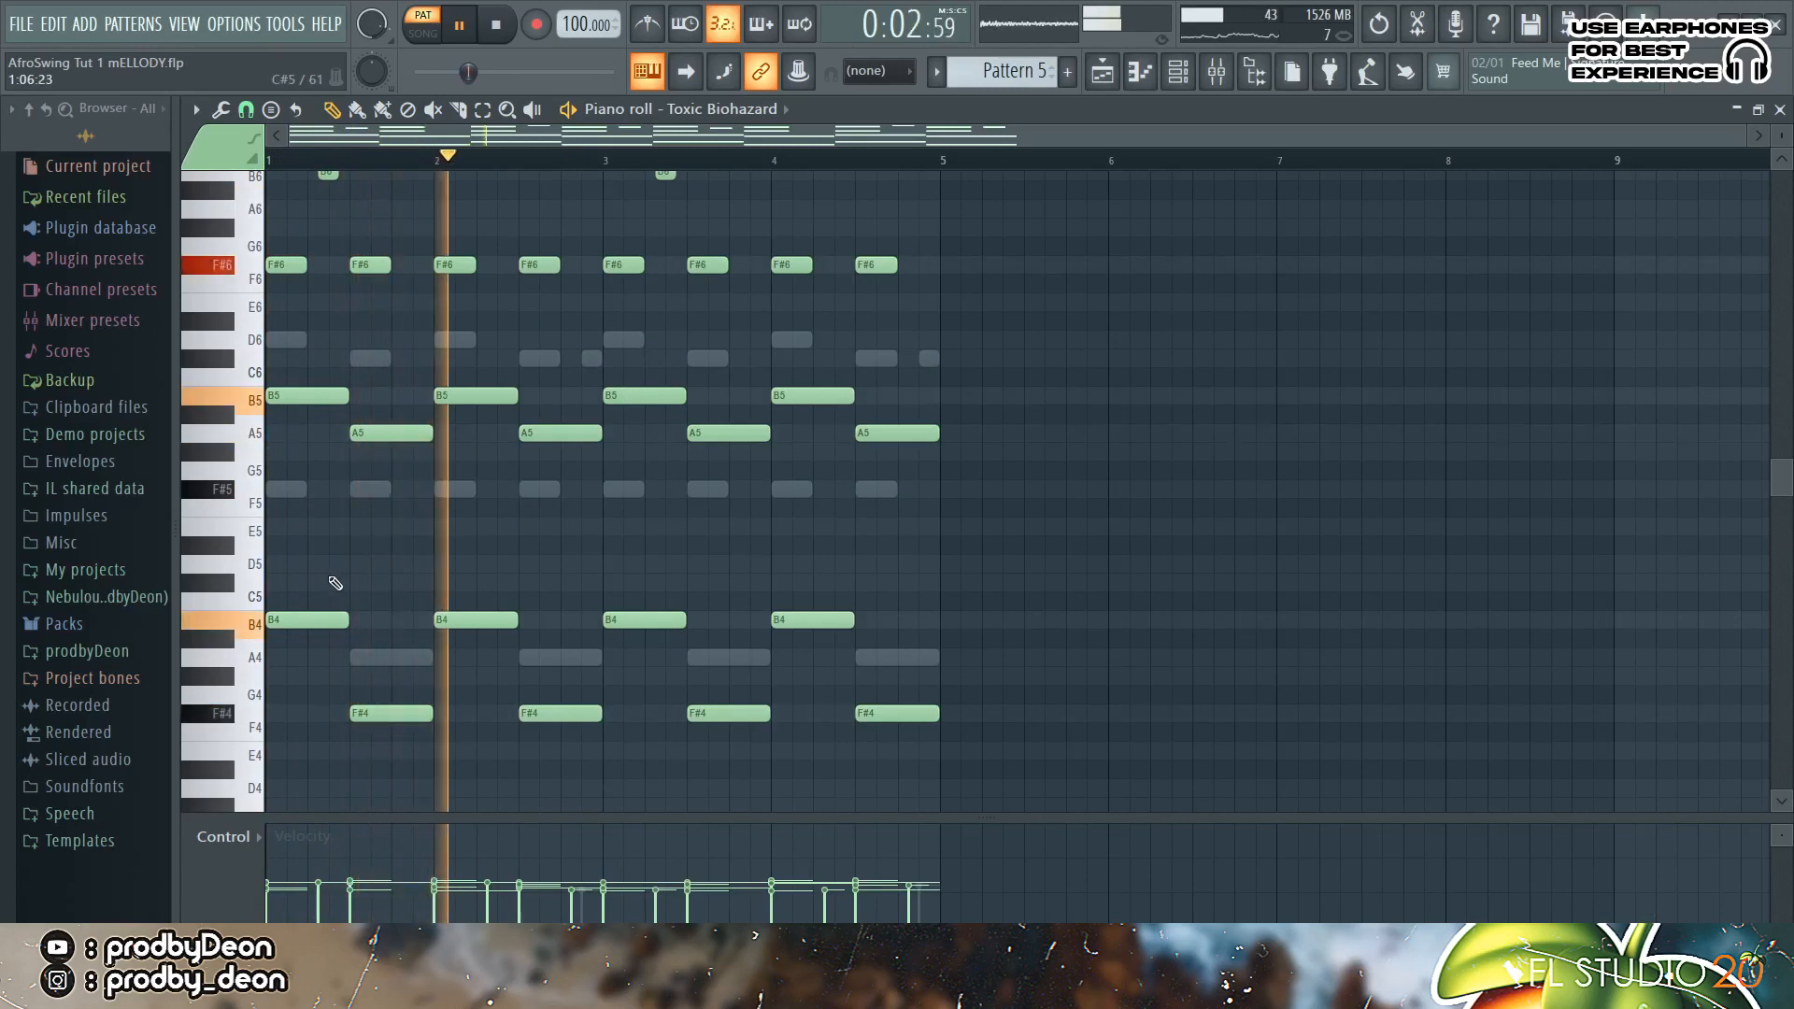
drag(258, 577, 269, 731)
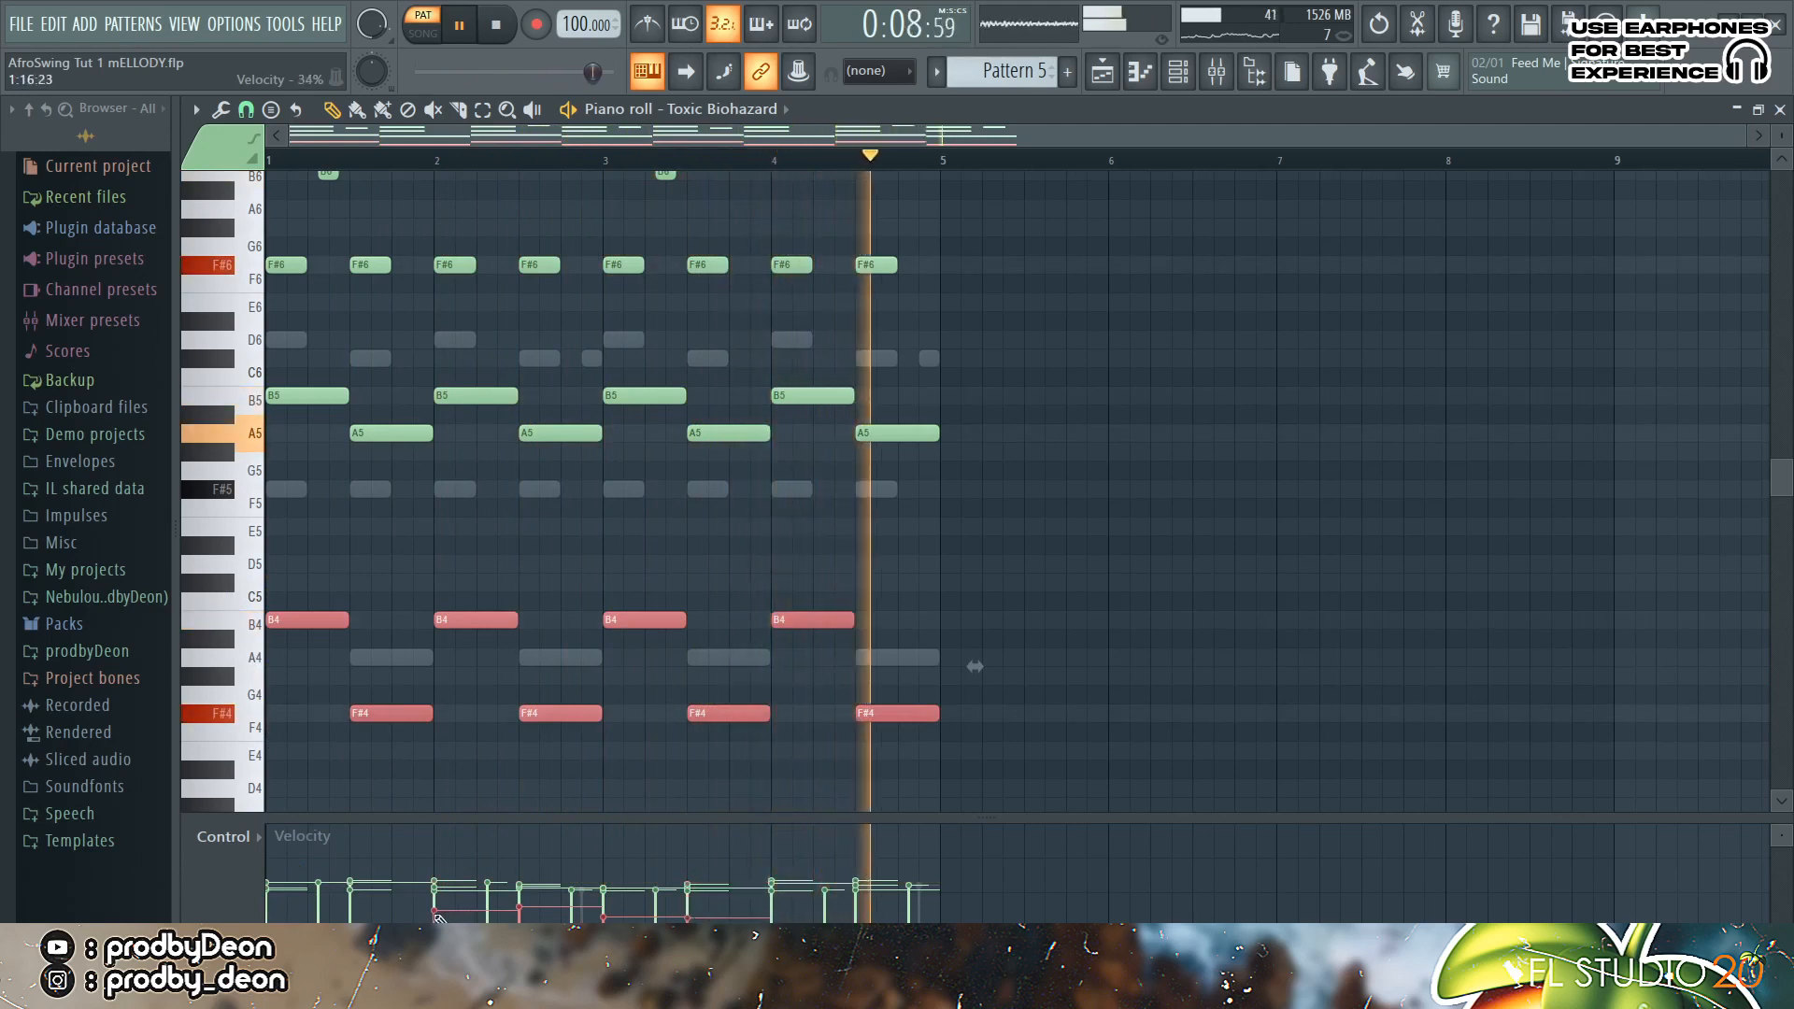
key(ctrl+d)
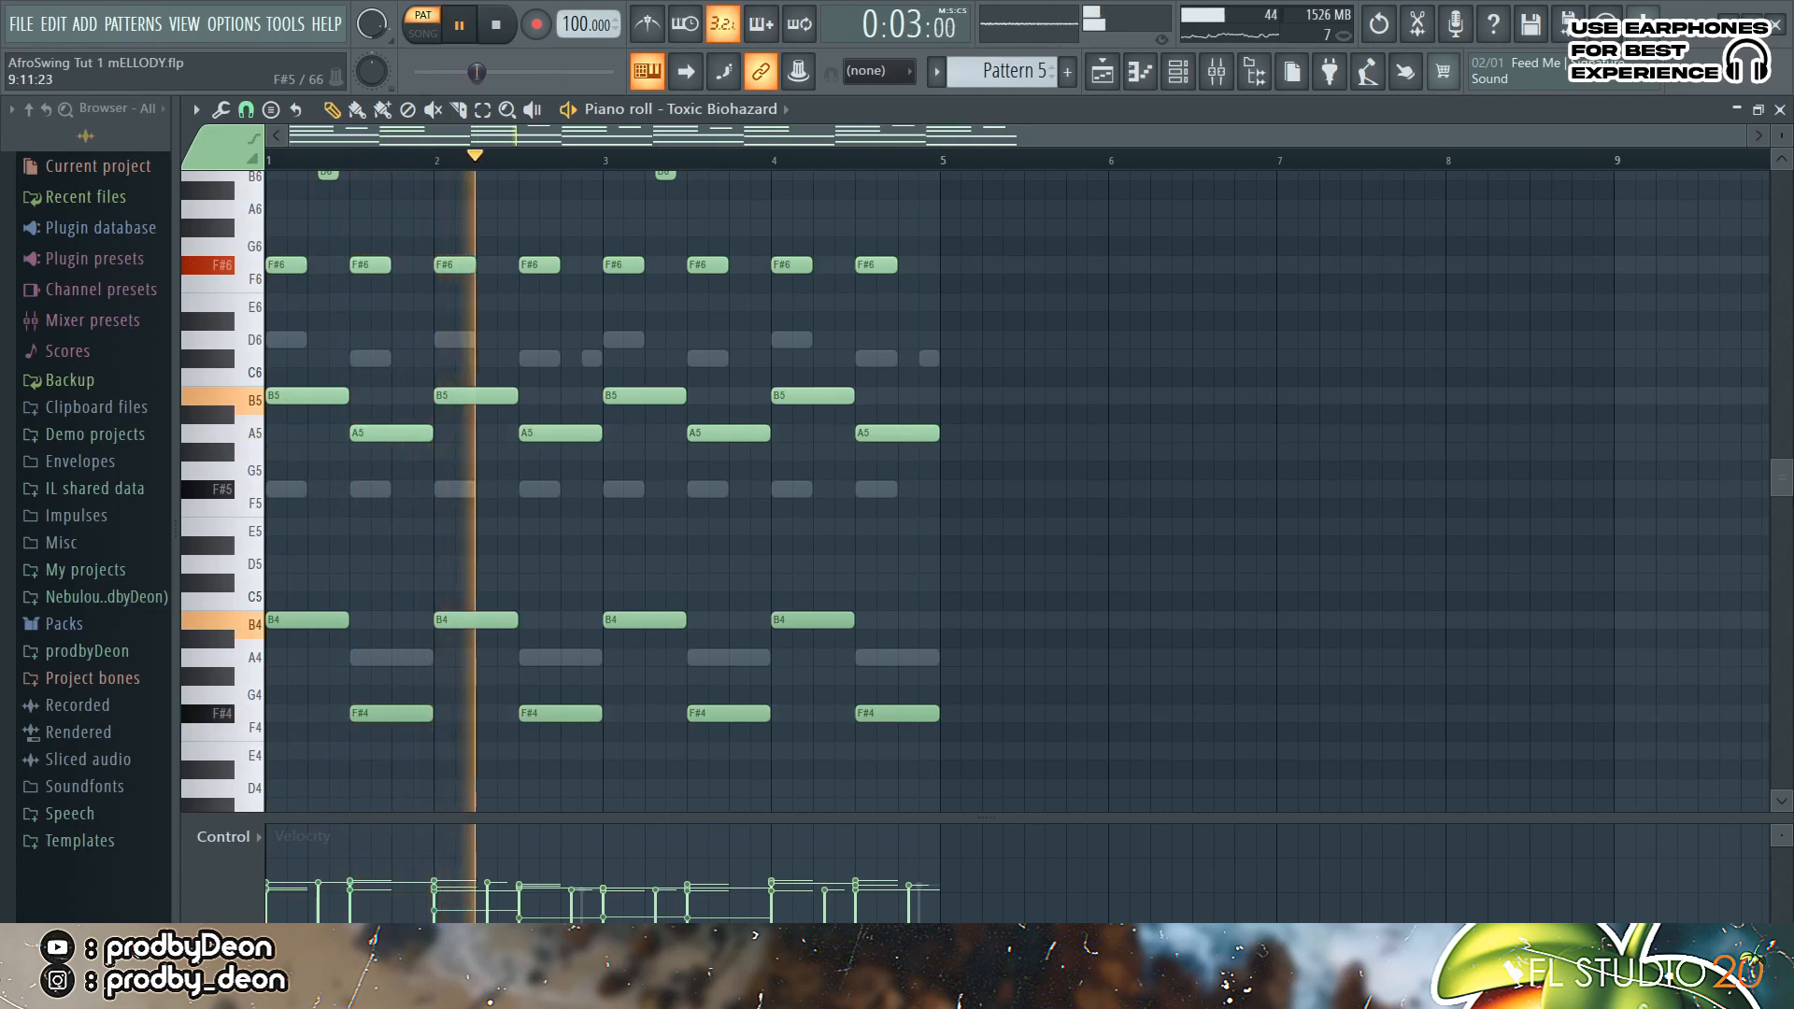
drag(1784, 487, 1787, 441)
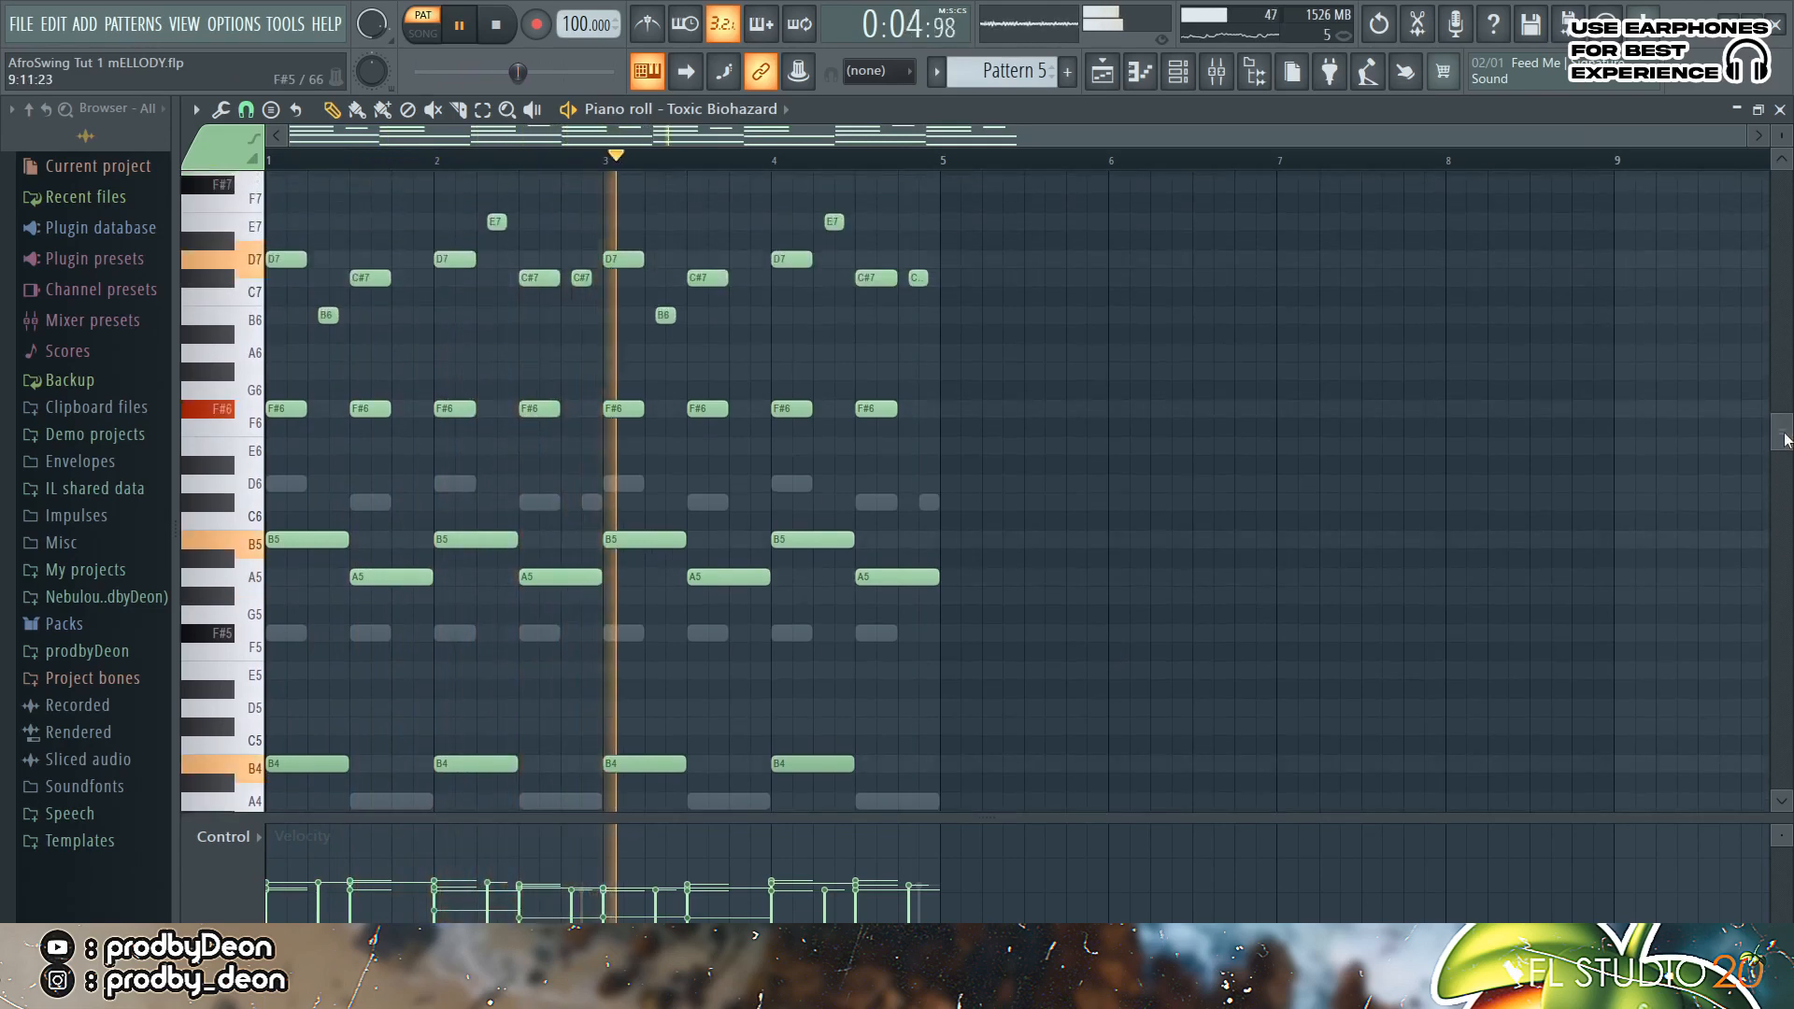
Step: Stop playback, preview the Xpand!2 channel's +12 Old Celeste Bell sound, and paste the chord notes into that channel
key(space)
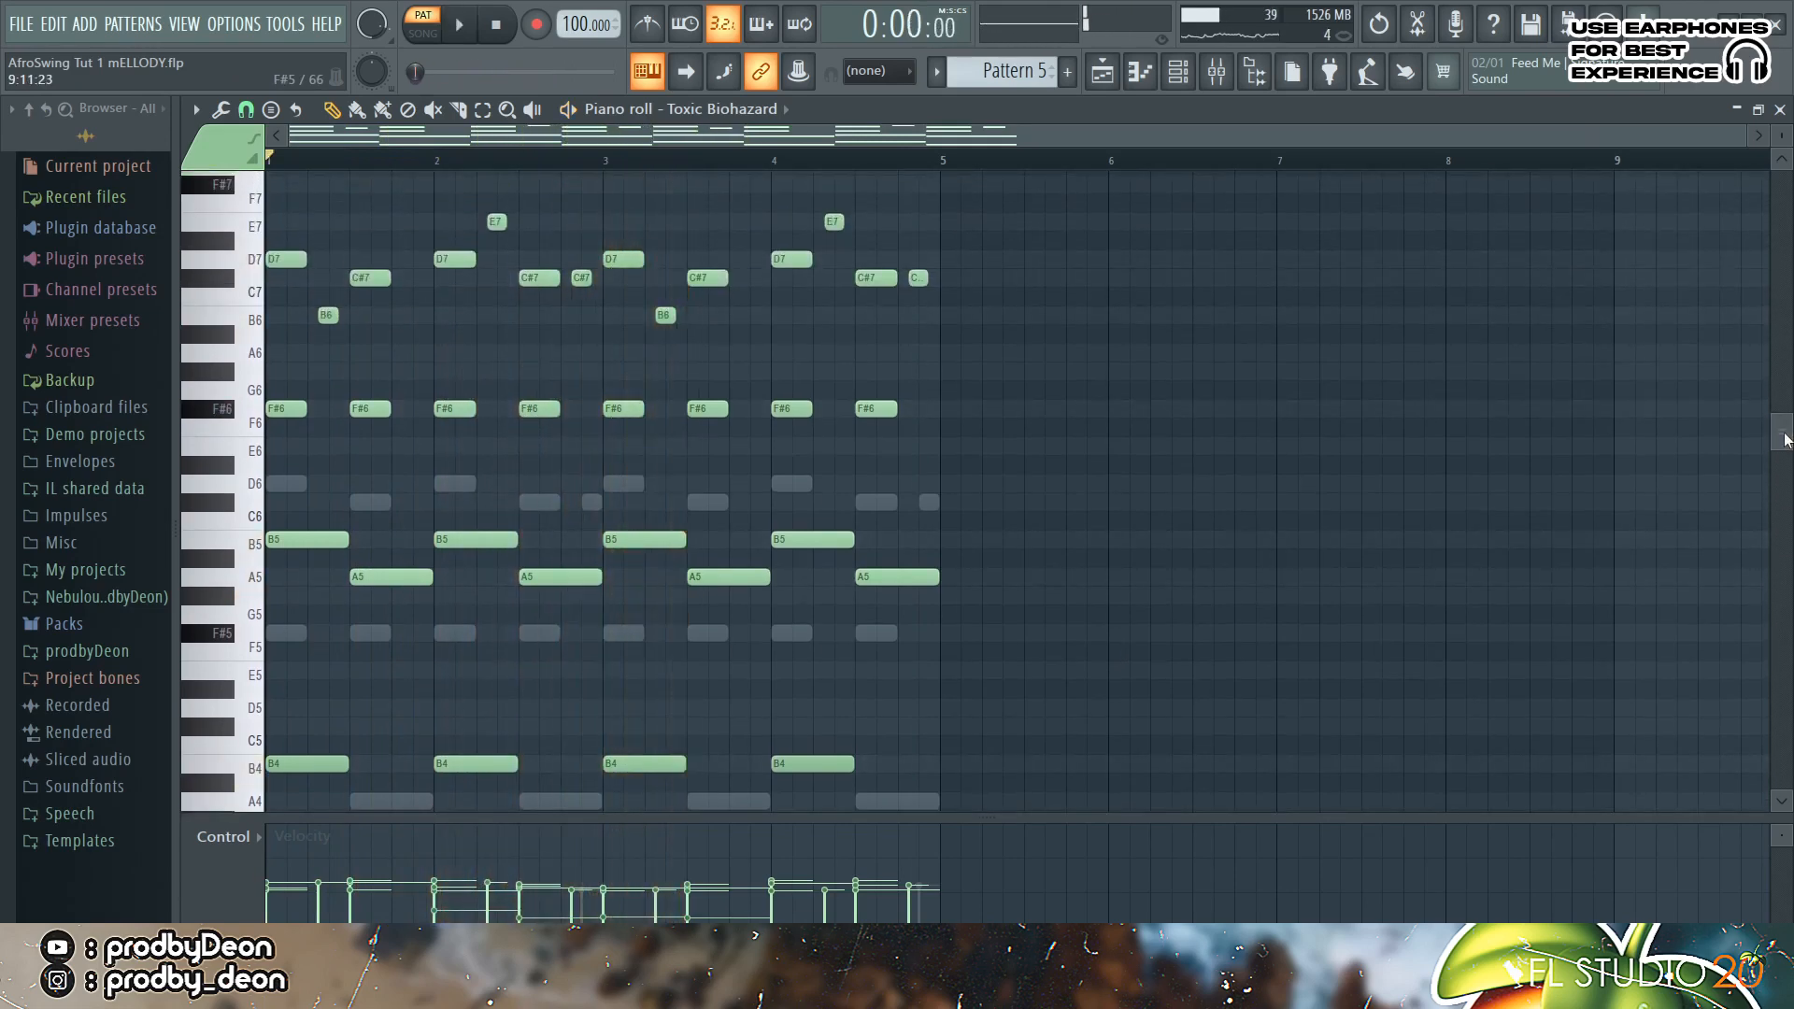
key(F6)
click(477, 752)
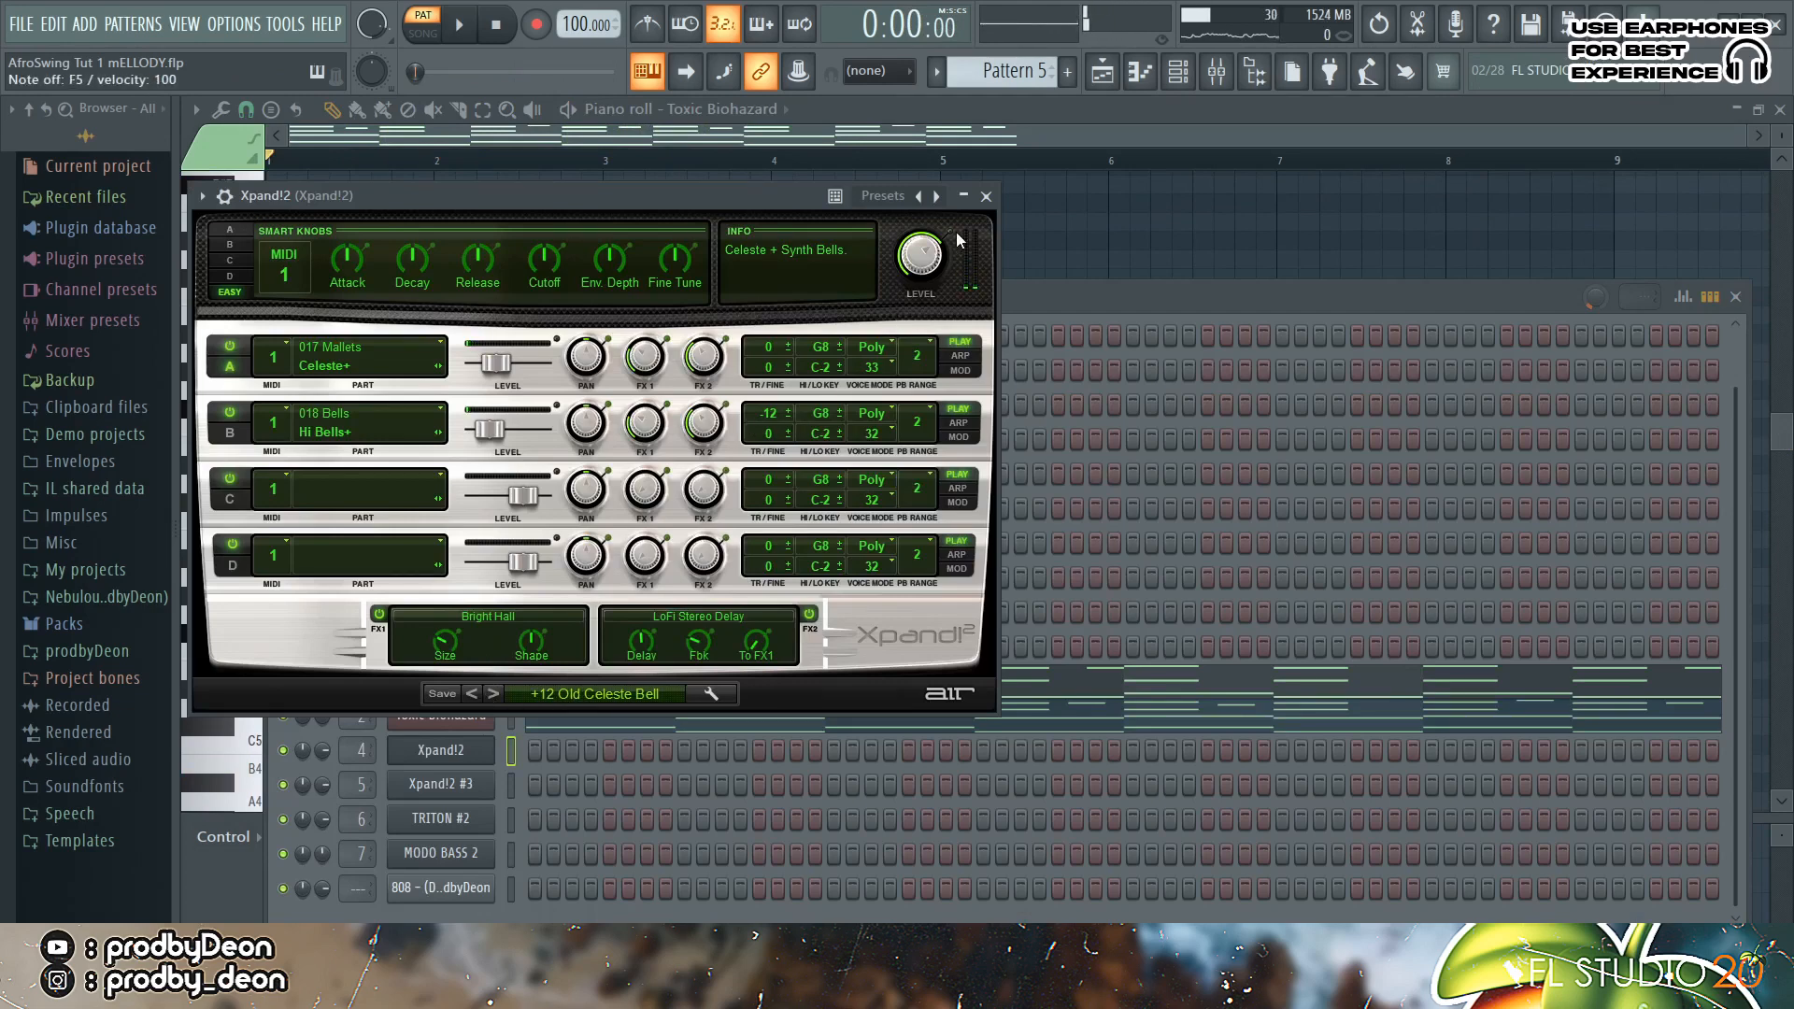
click(986, 197)
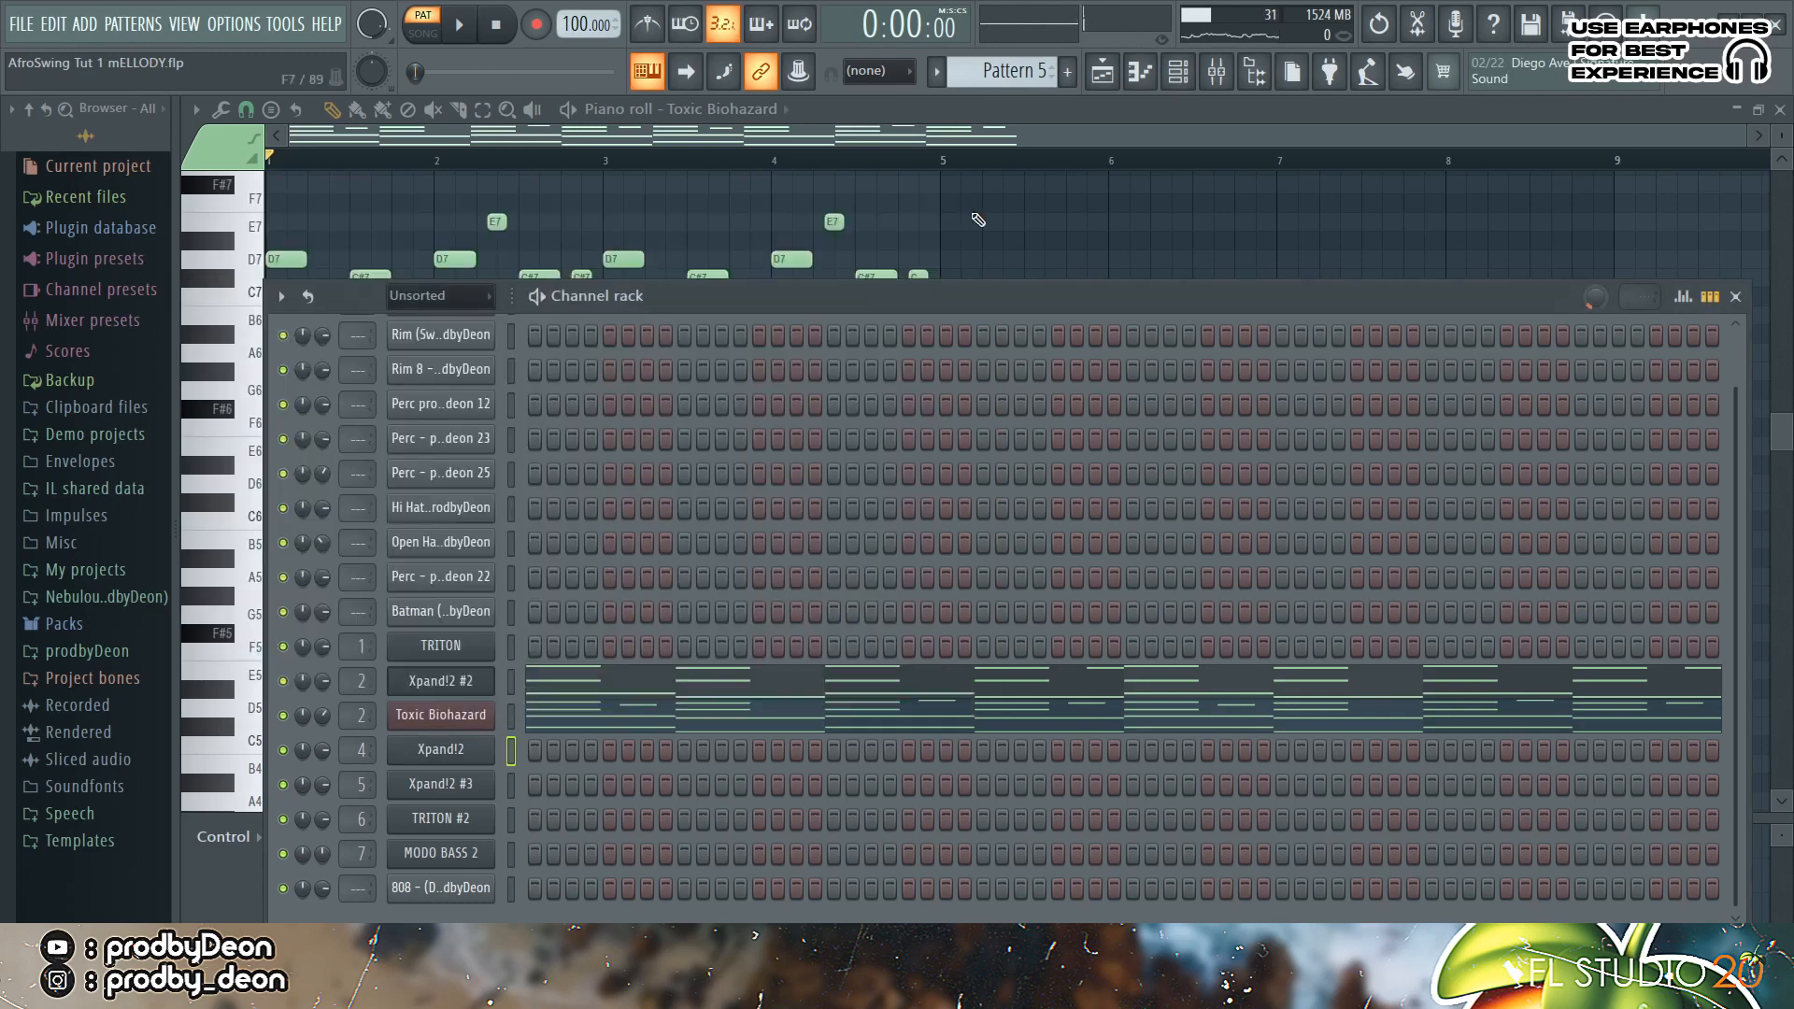
right_click(475, 751)
click(738, 693)
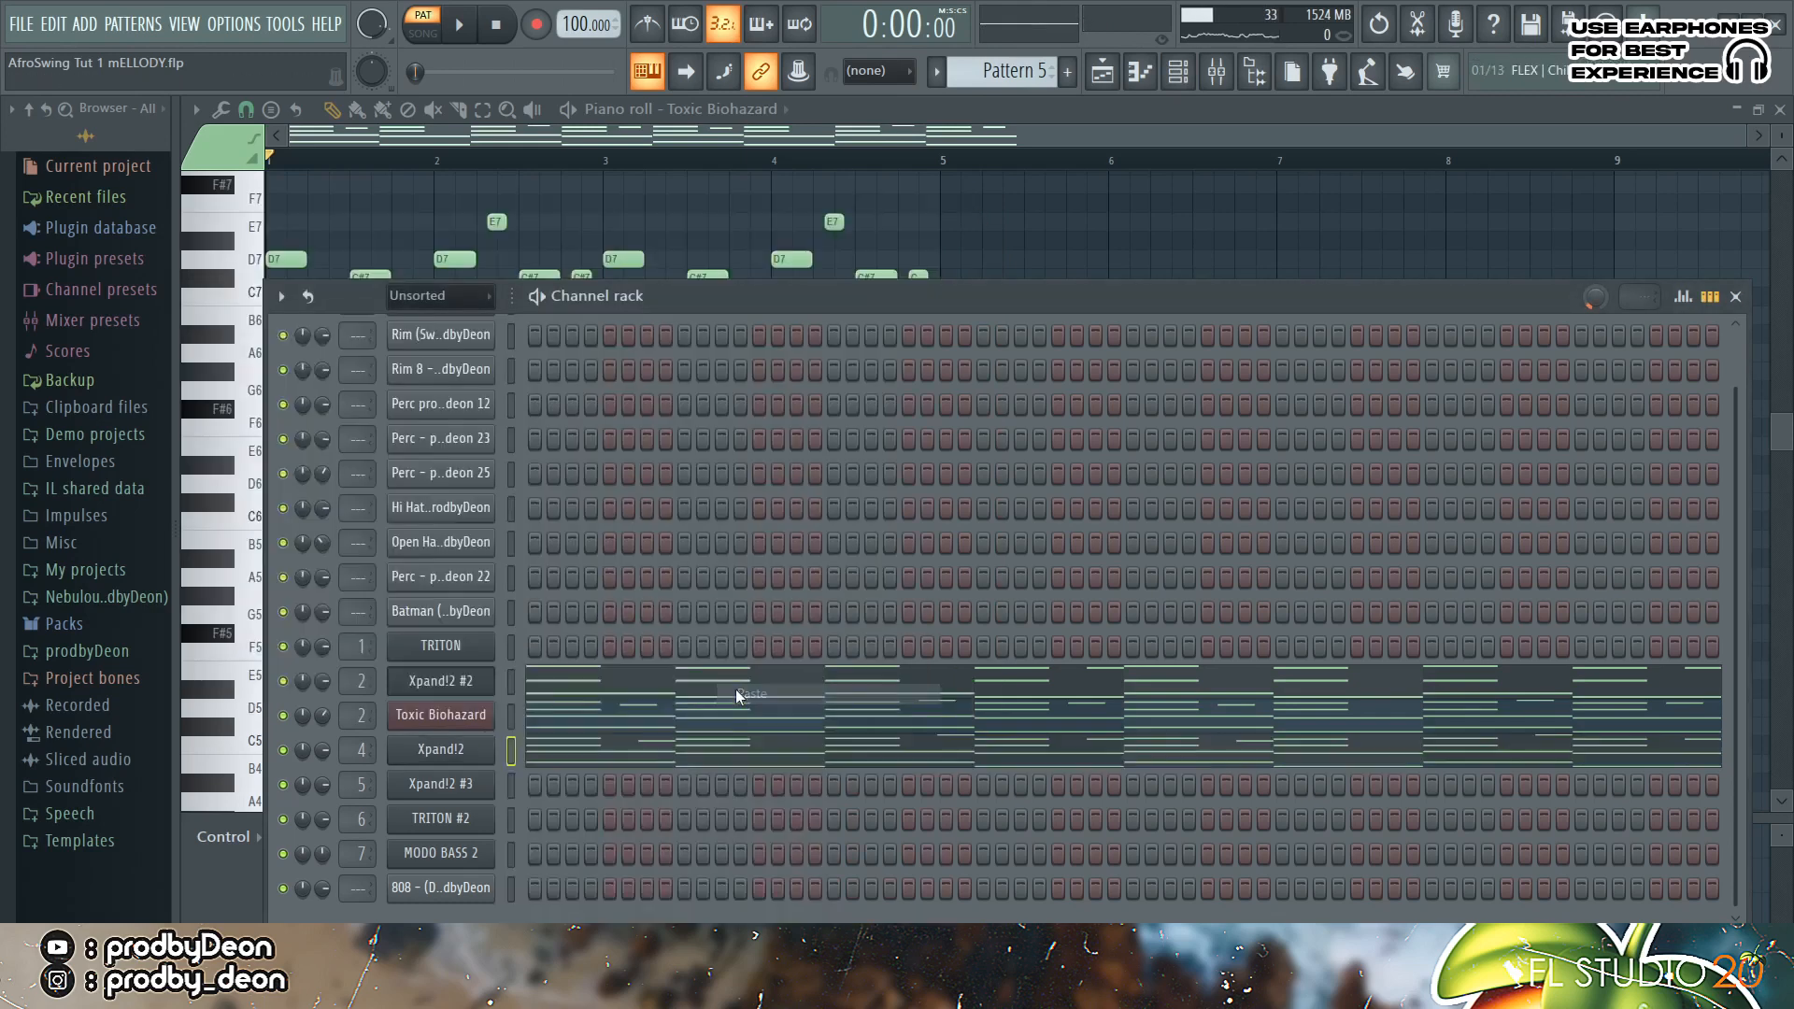
Step: Play back the Xpand!2 bell part in its piano roll and review its upper and bass notes
click(1780, 499)
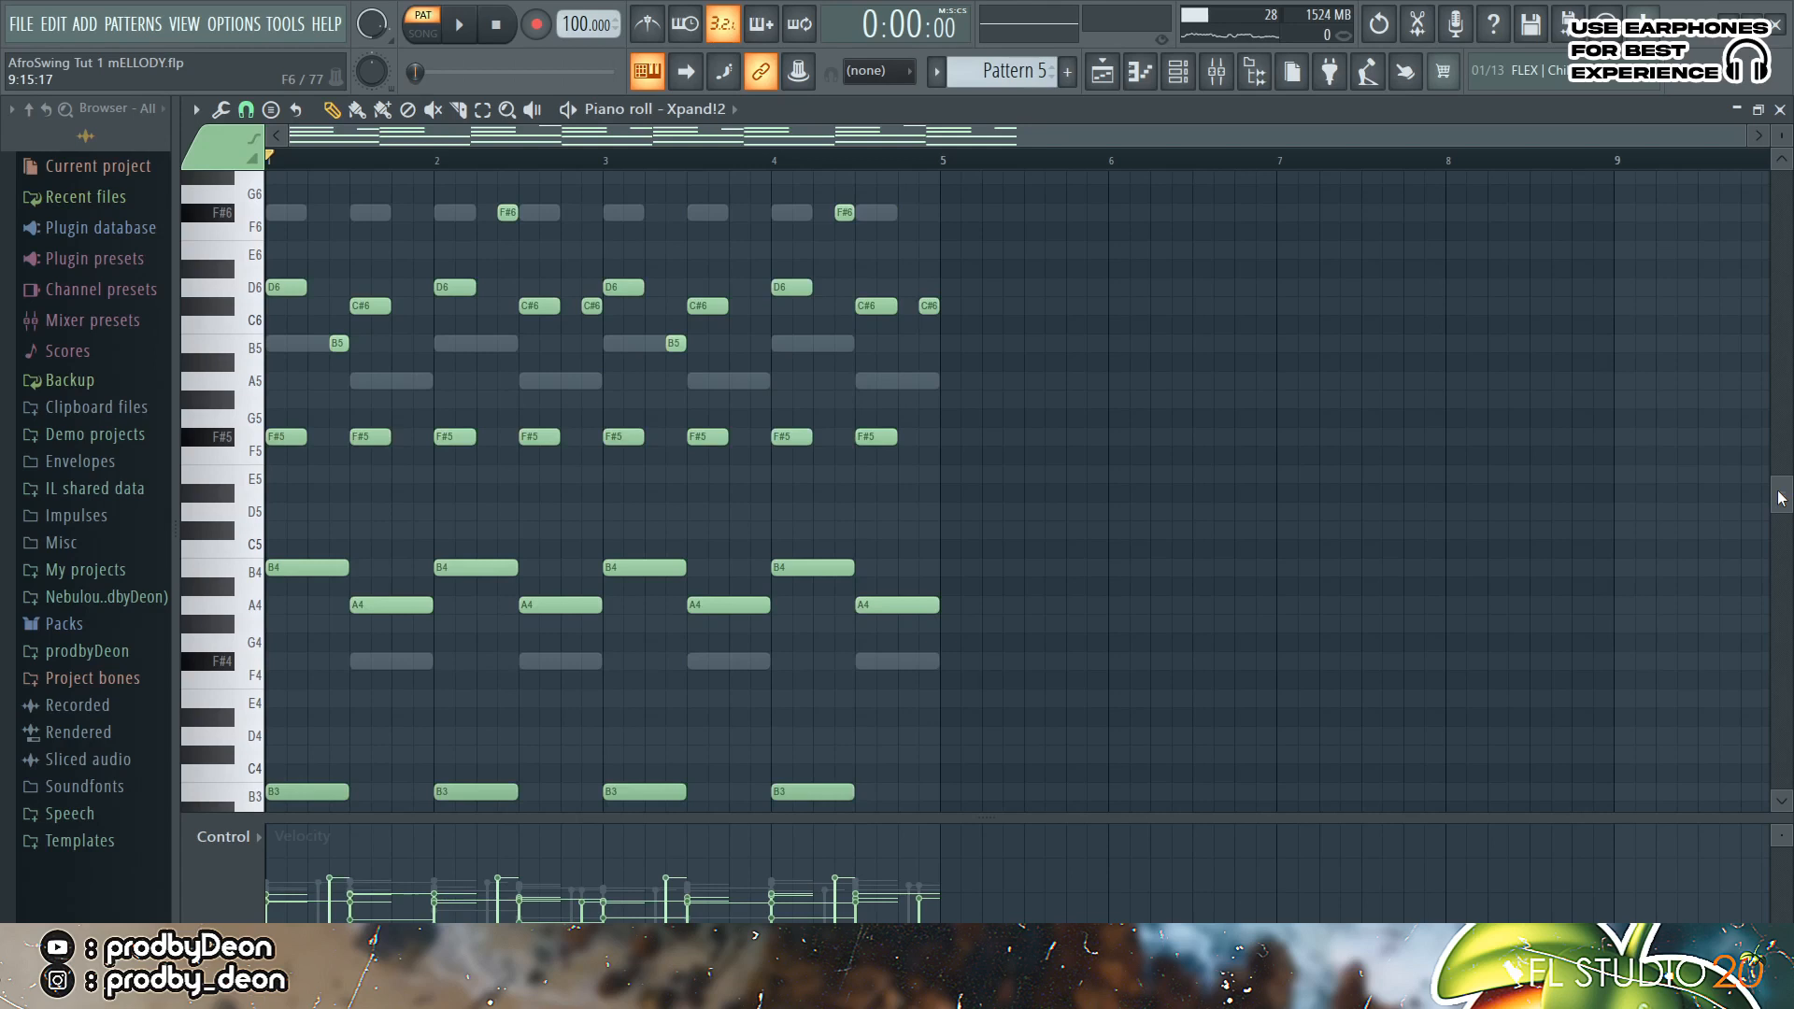
key(space)
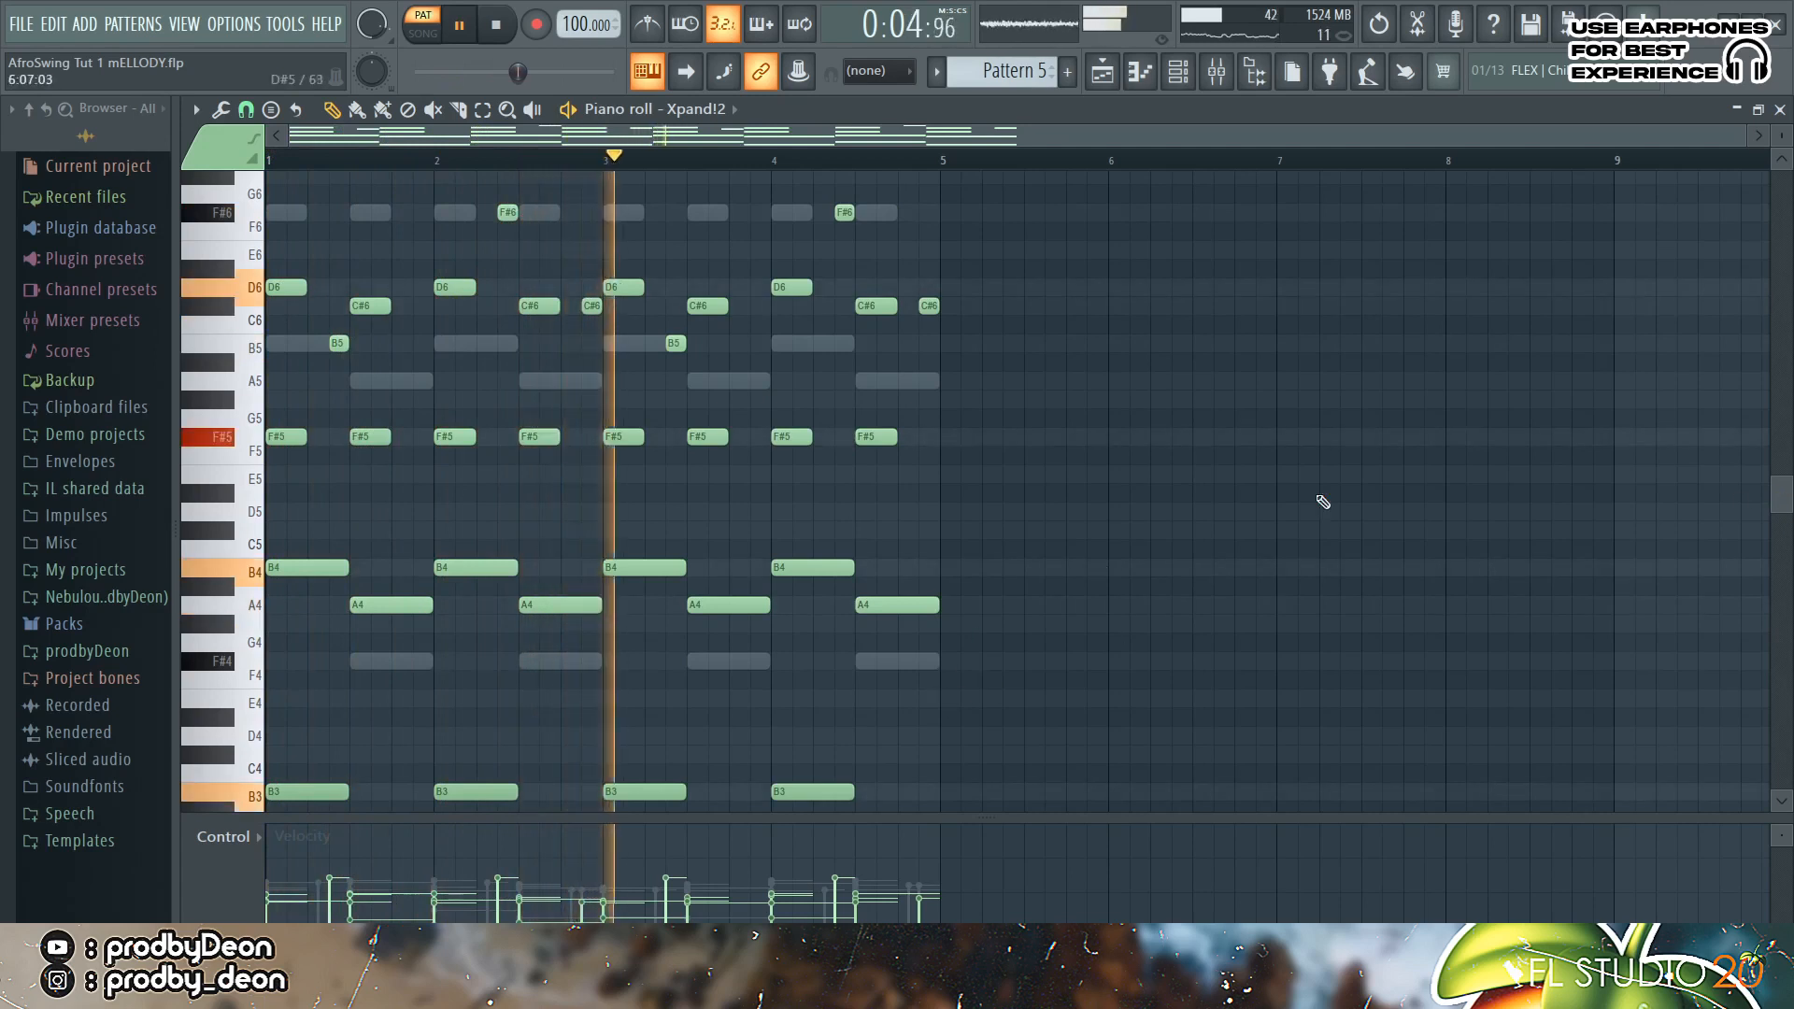
scroll(1787, 495, up, 3)
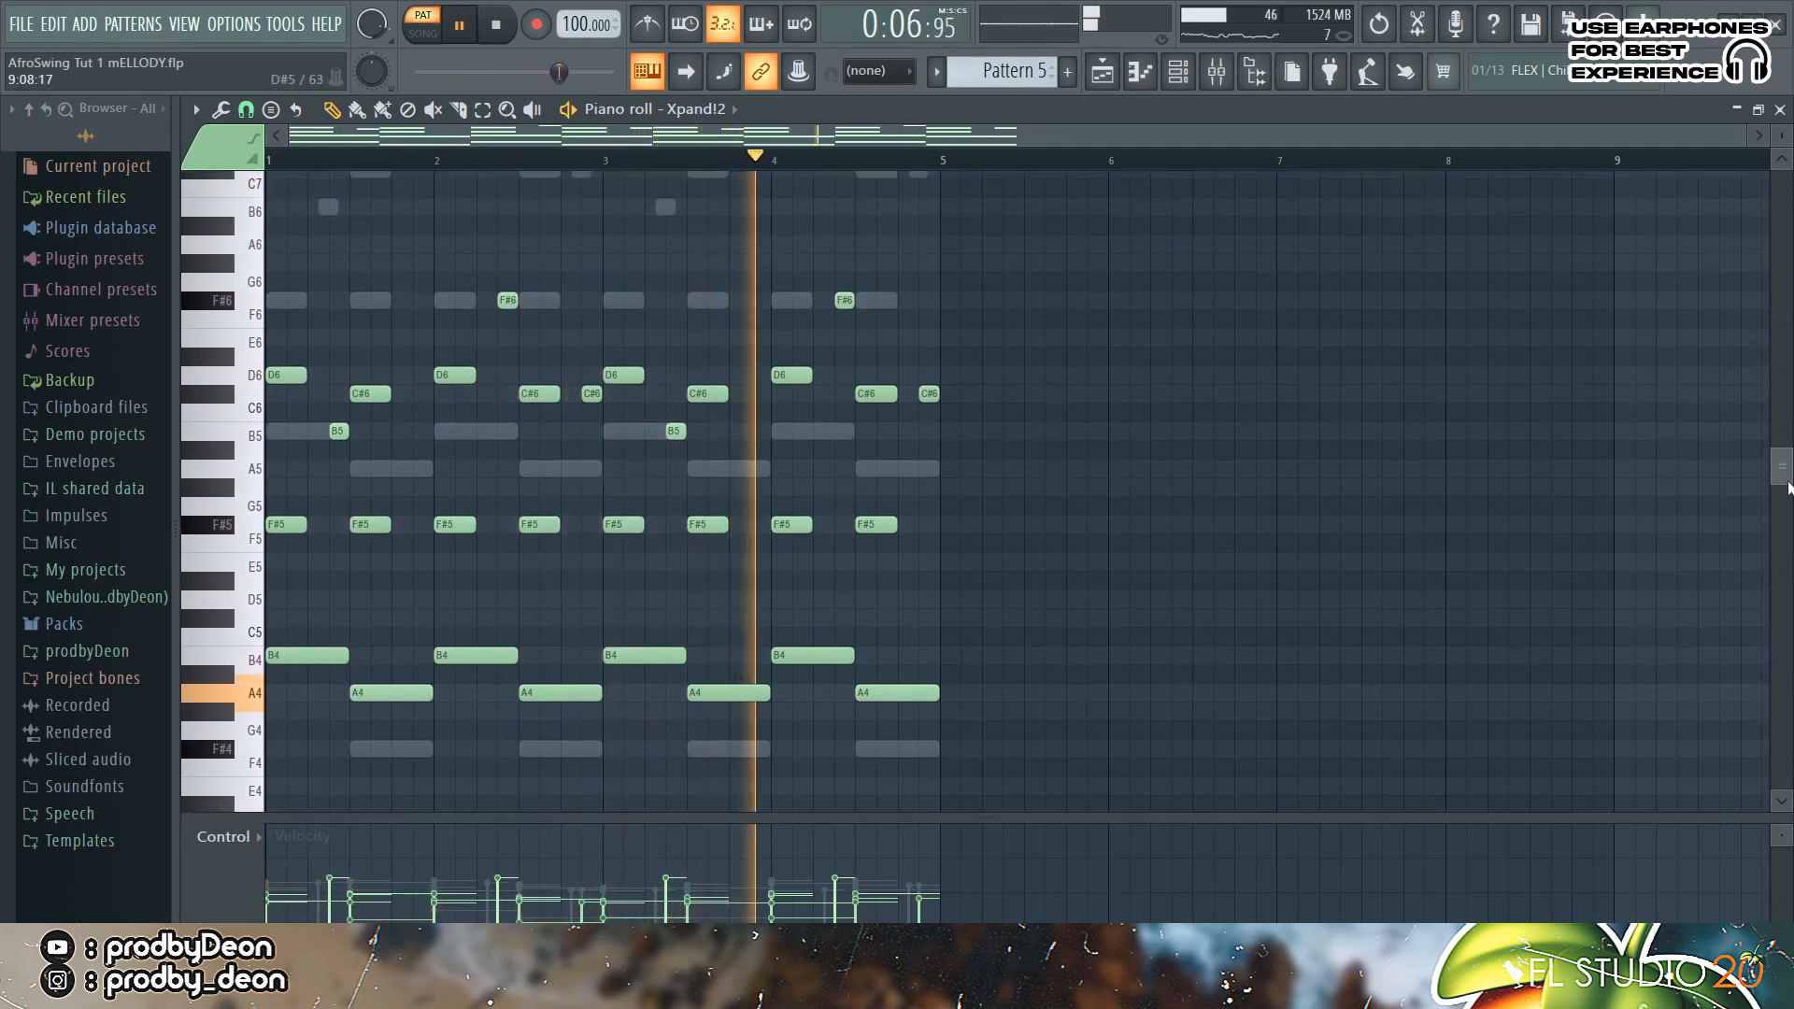
drag(1790, 477, 1776, 587)
key(space)
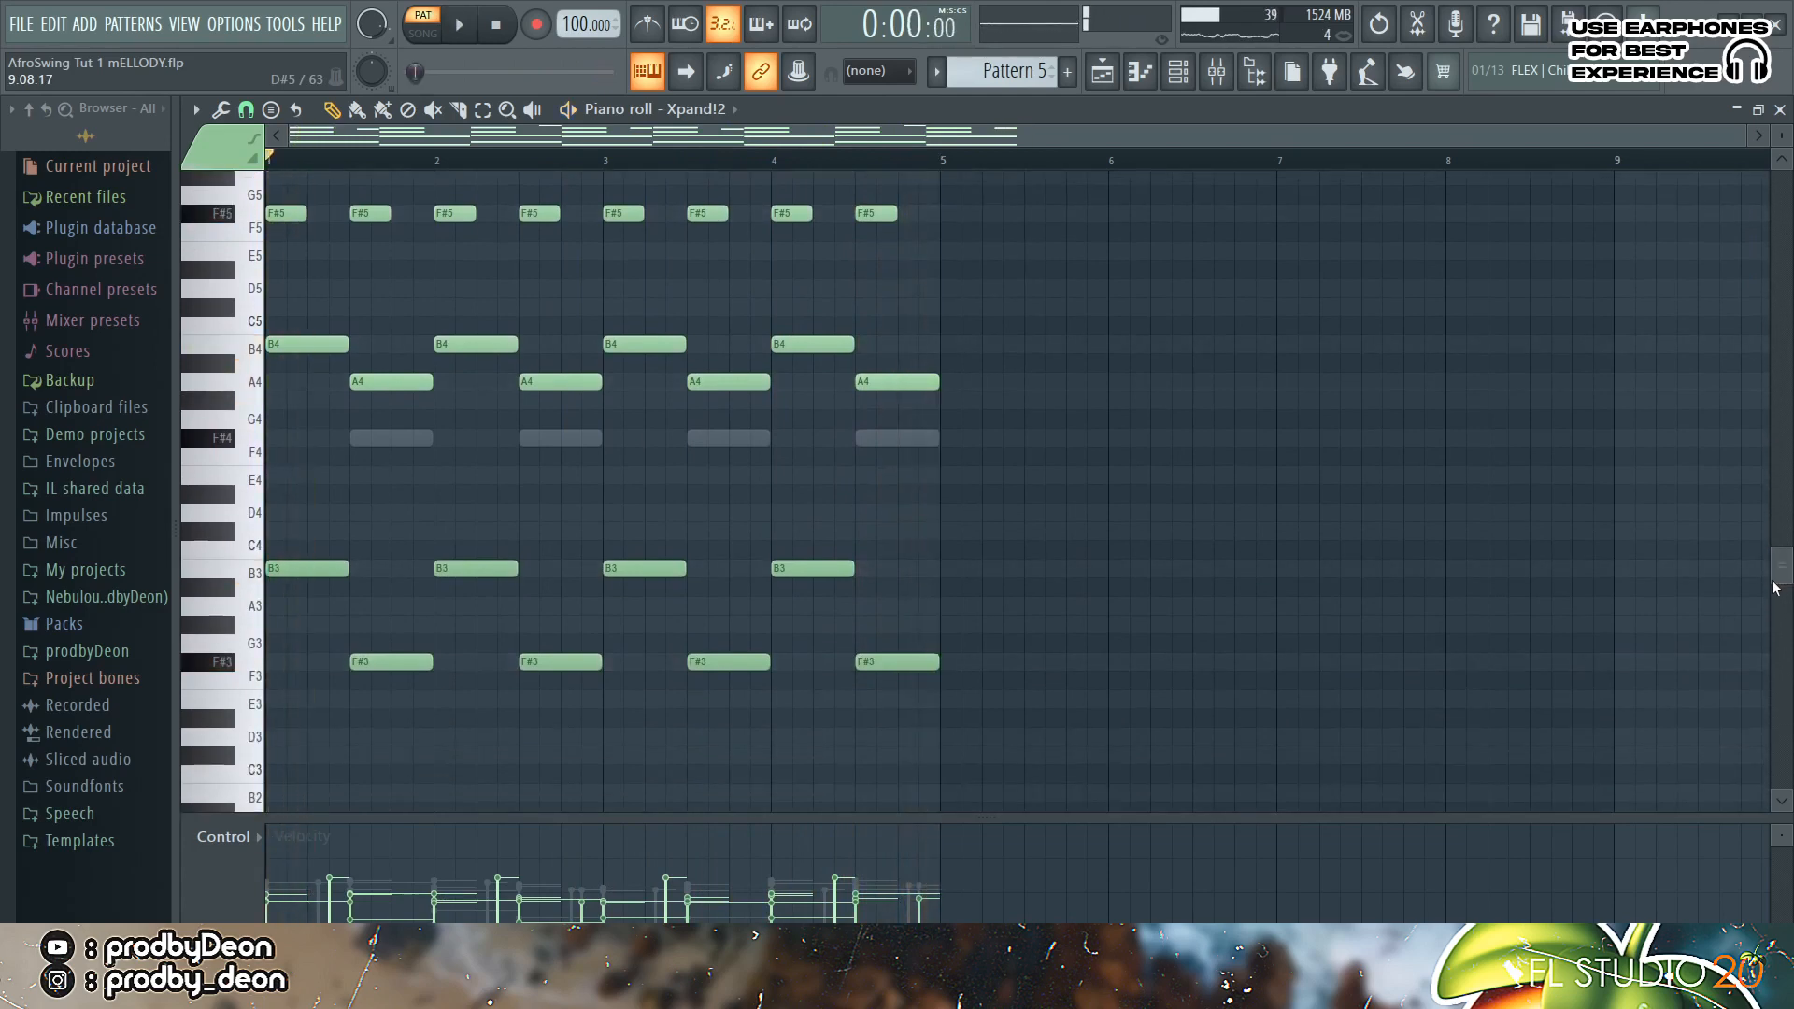
Step: Mute the Xpand!2 #2 and Toxic Biohazard channels and play the Xpand!2 bell part on its own
click(1178, 75)
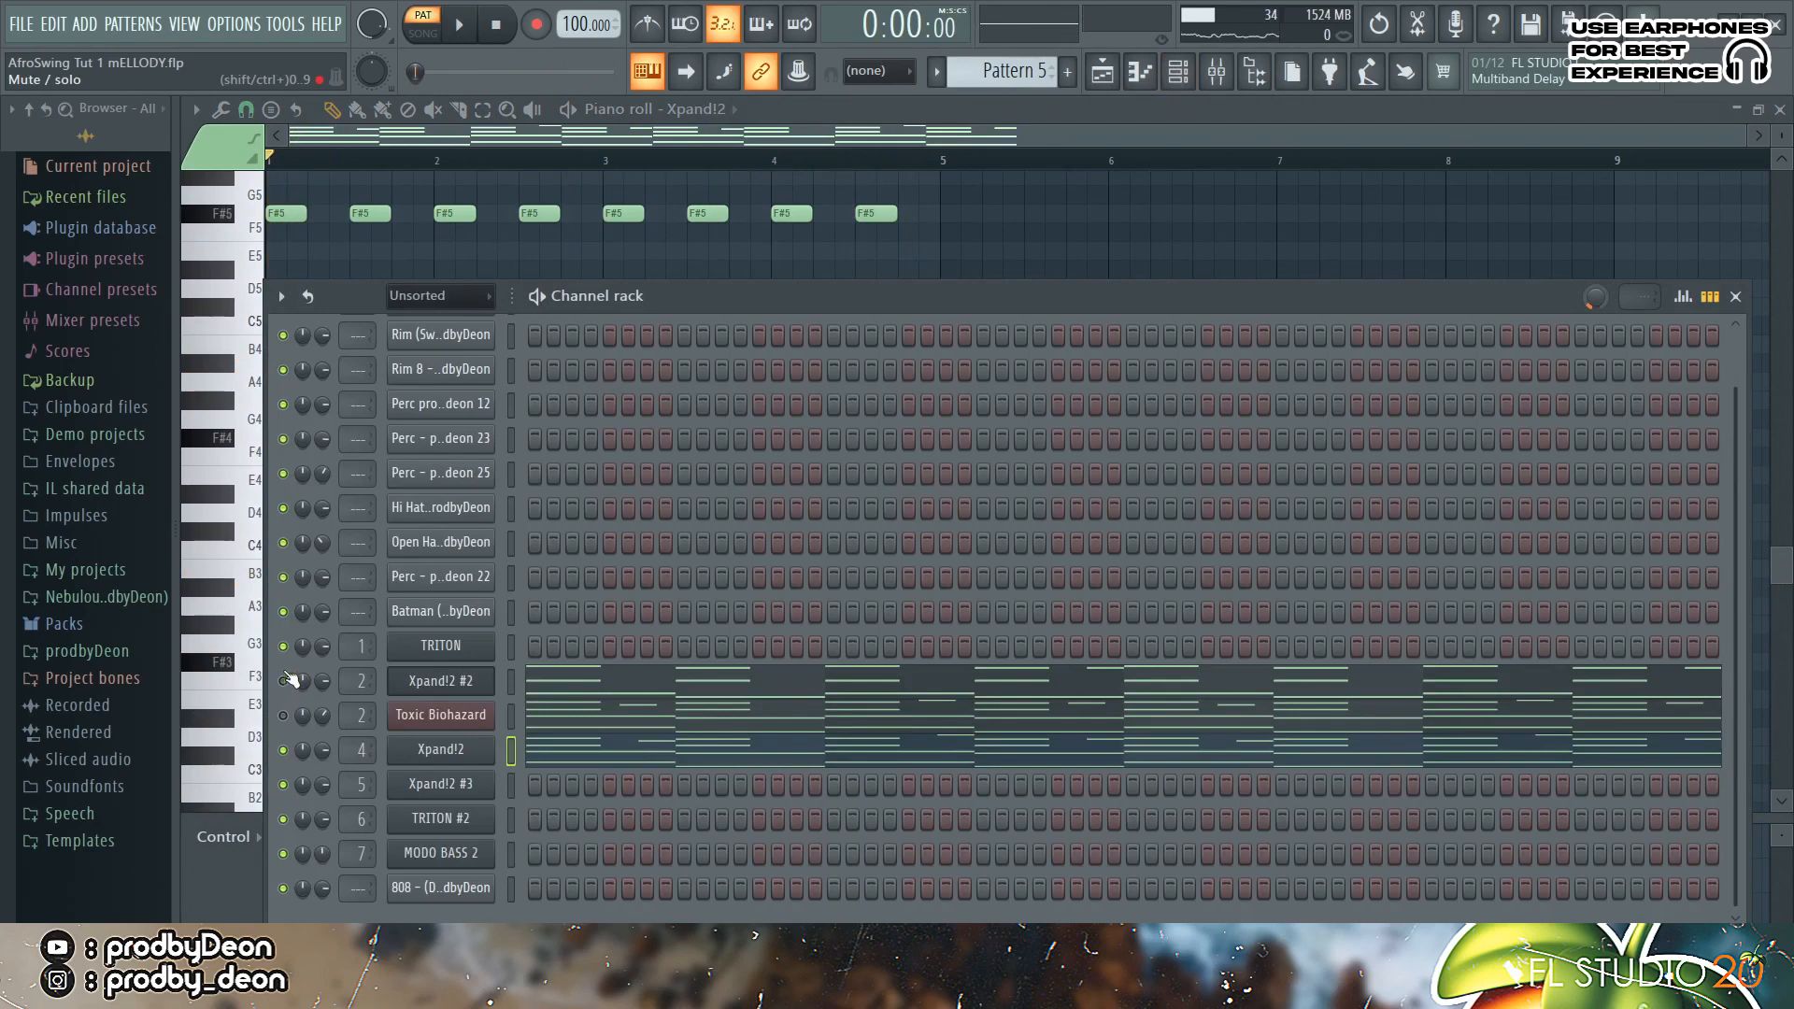
key(space)
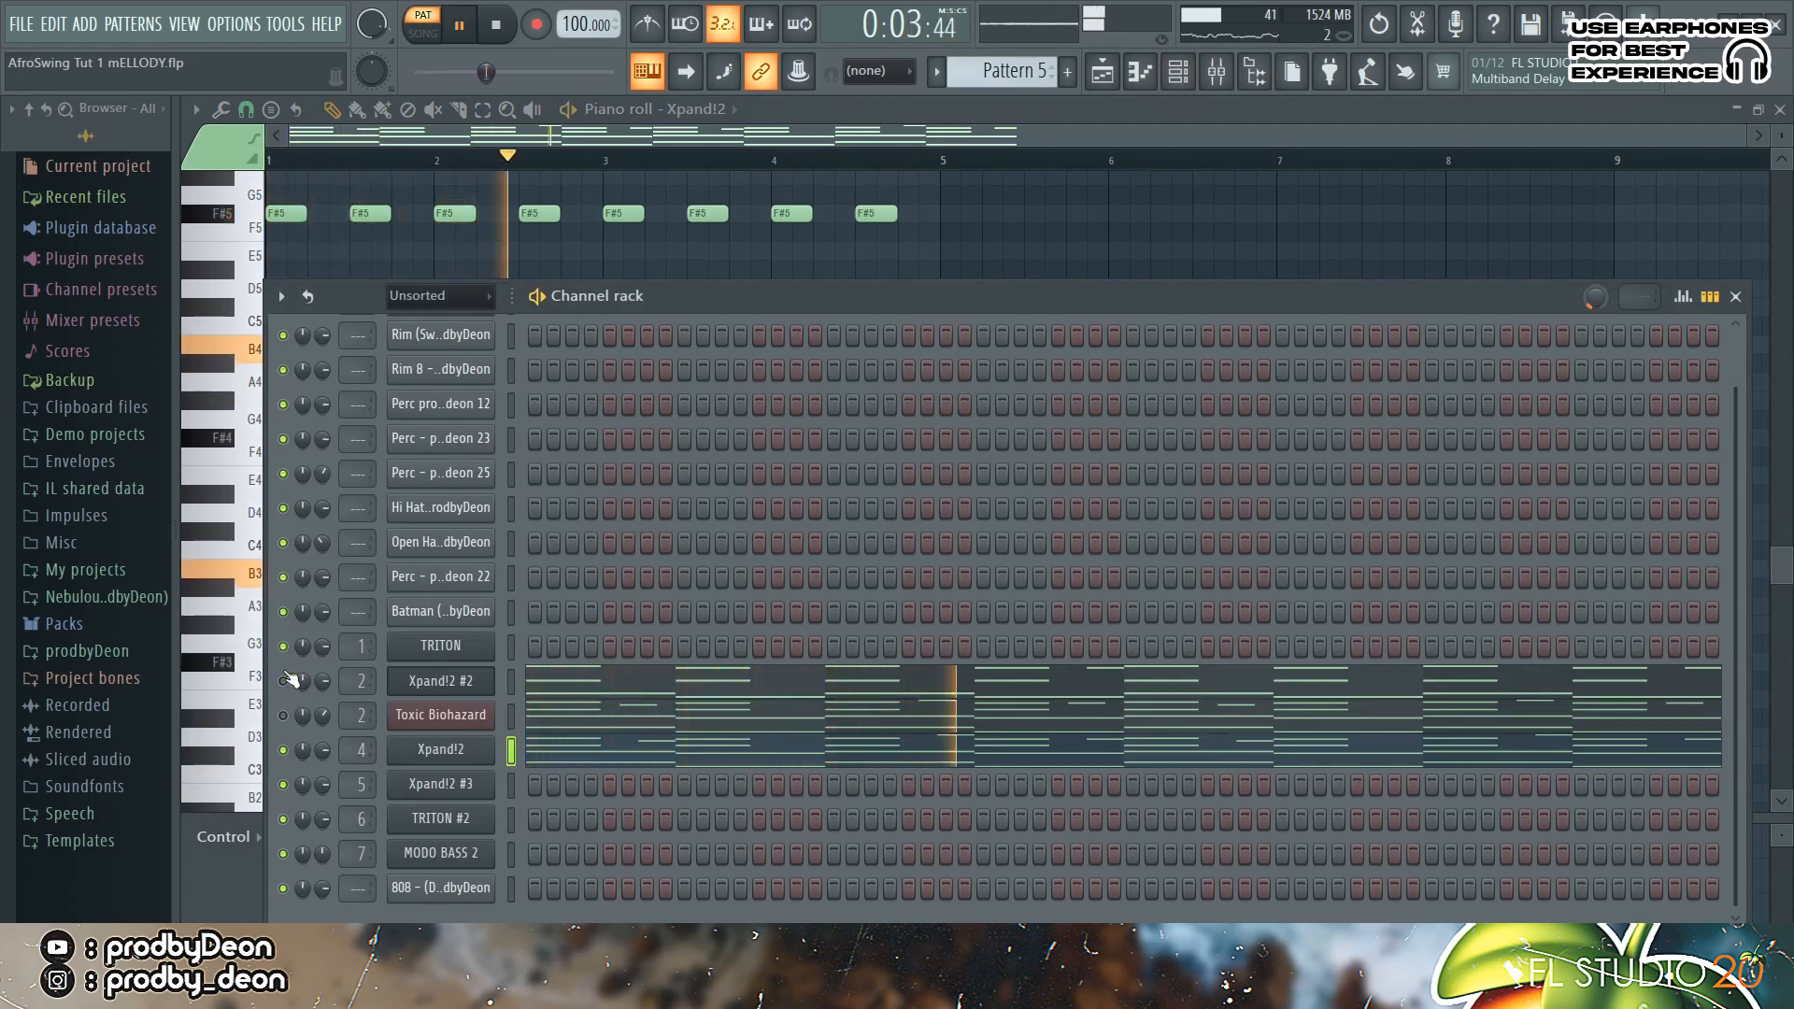
key(space)
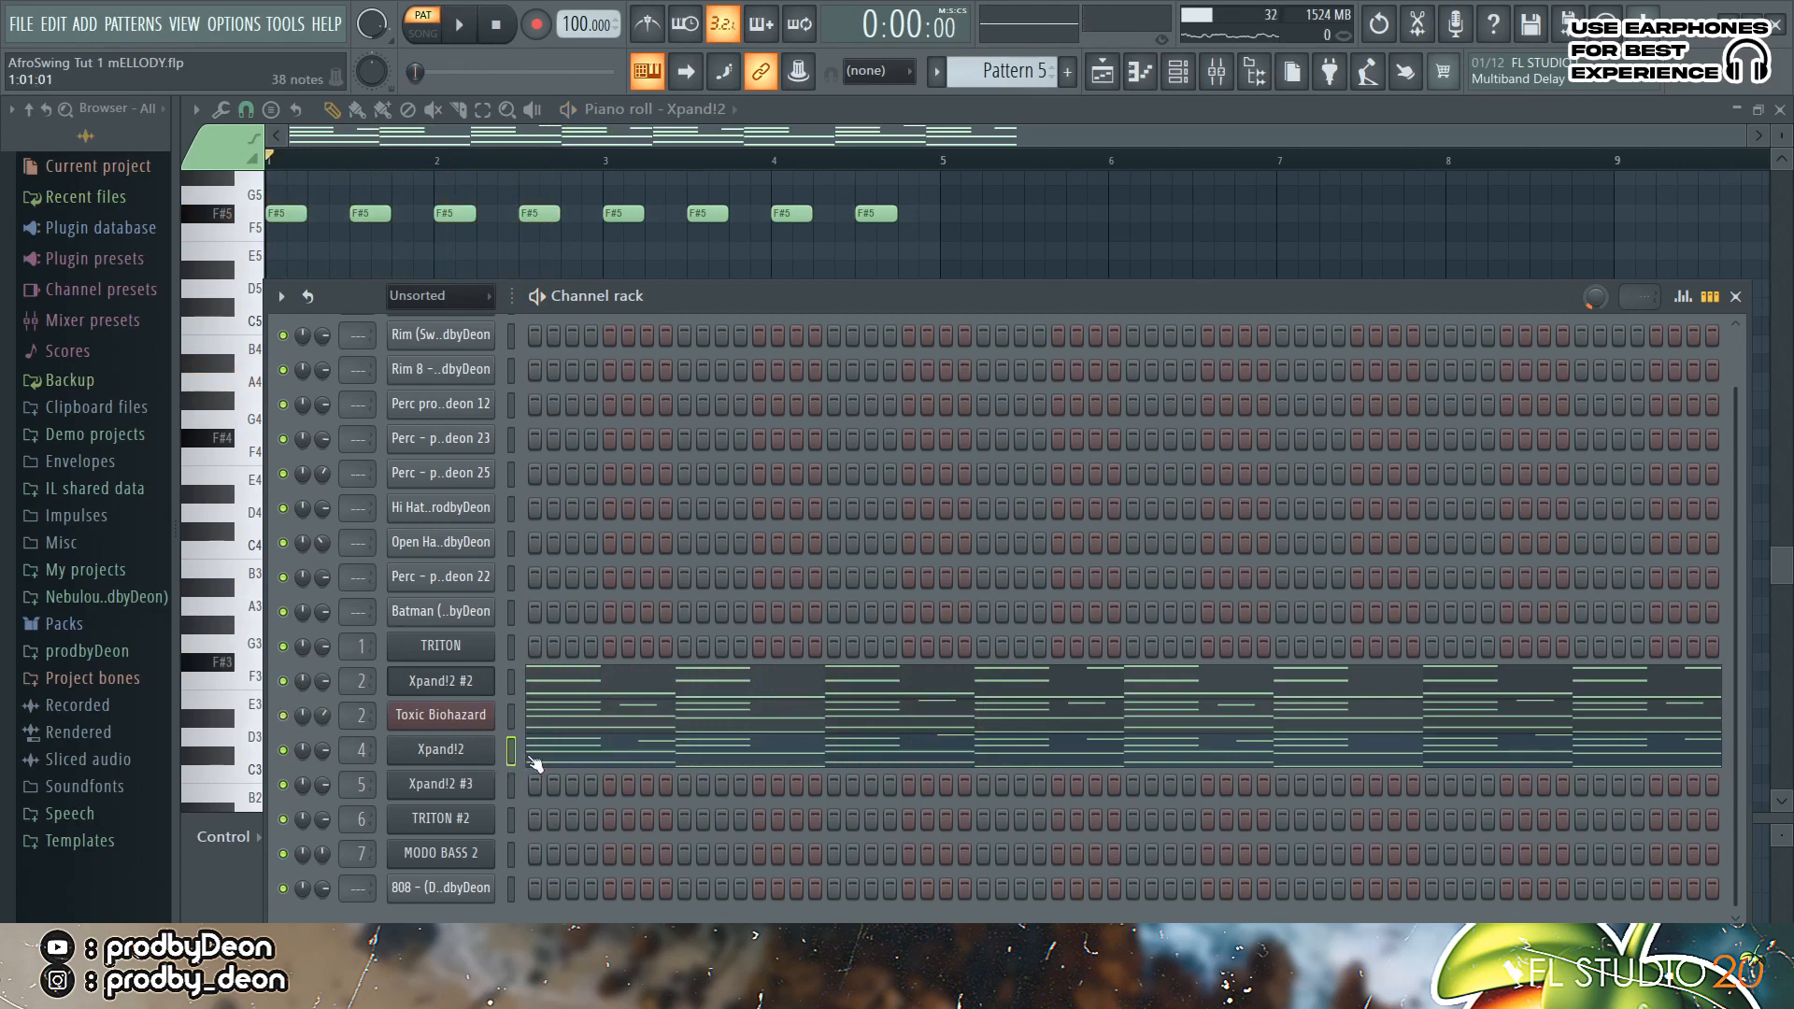
Step: In the Xpand!2 #3 piano roll, place B5 notes starting bars 1 and 3 and an E5 ending bar 2, and start playback
click(485, 791)
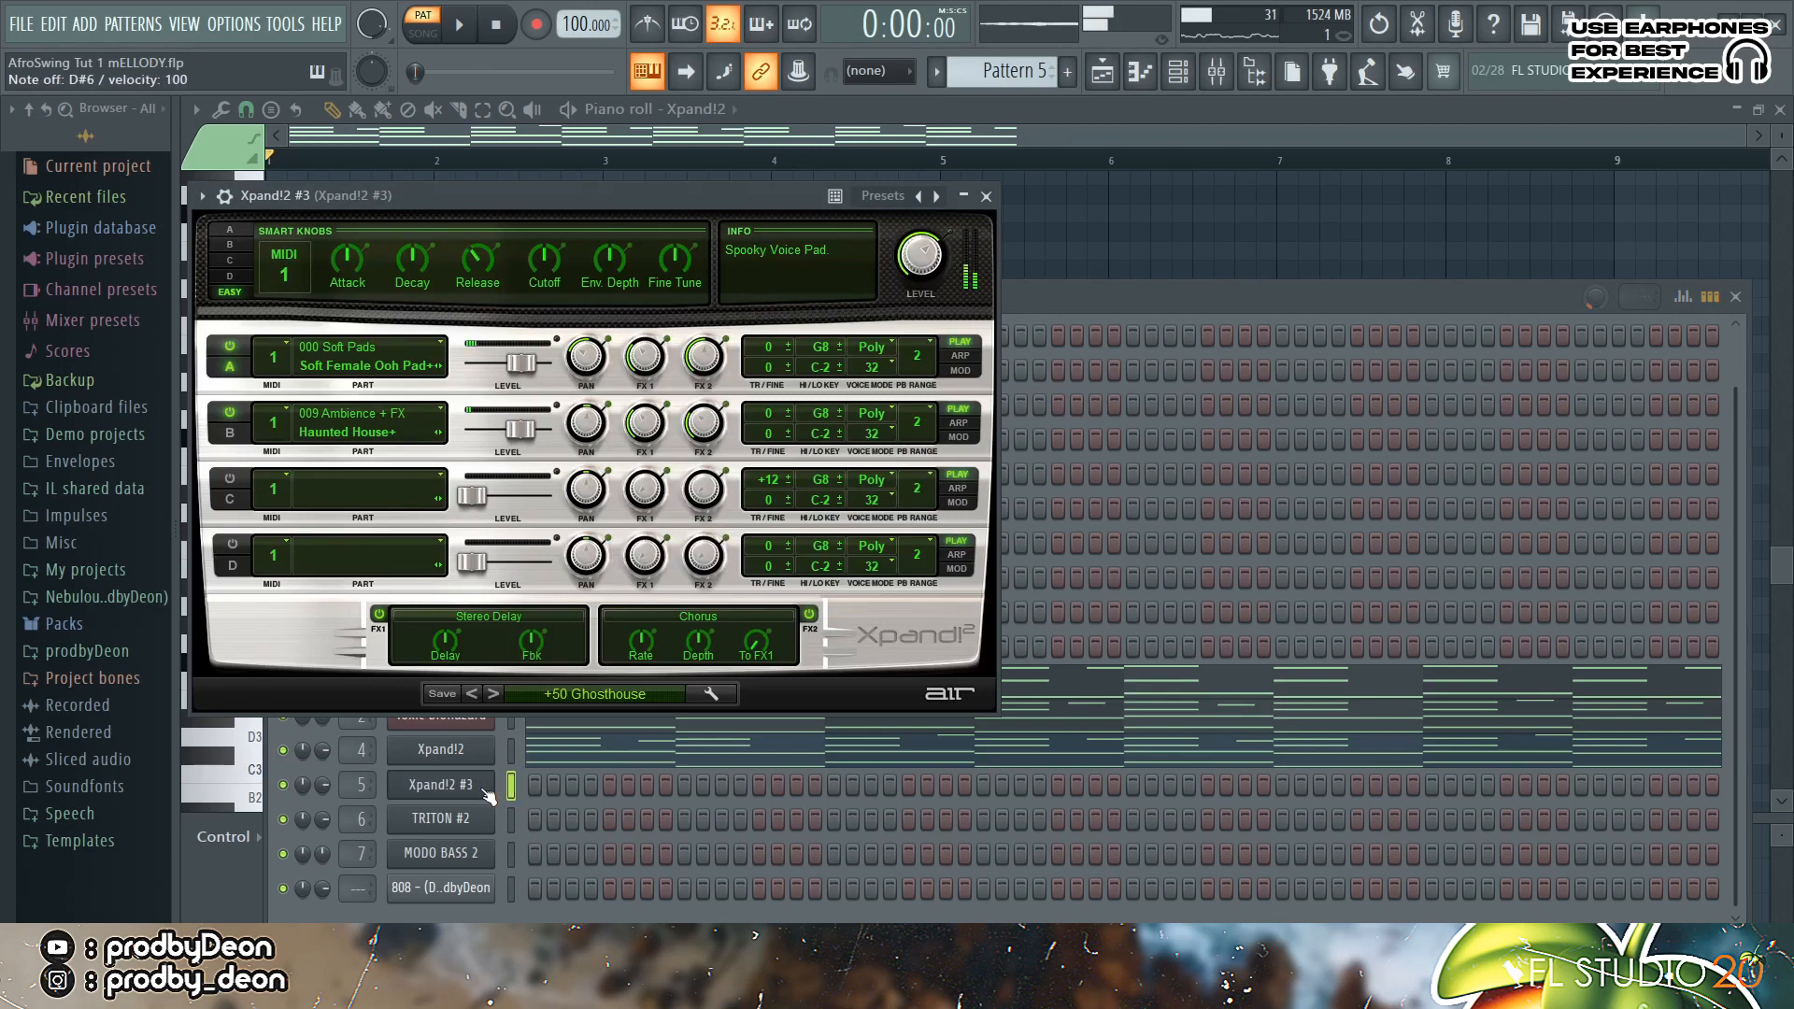
click(1141, 74)
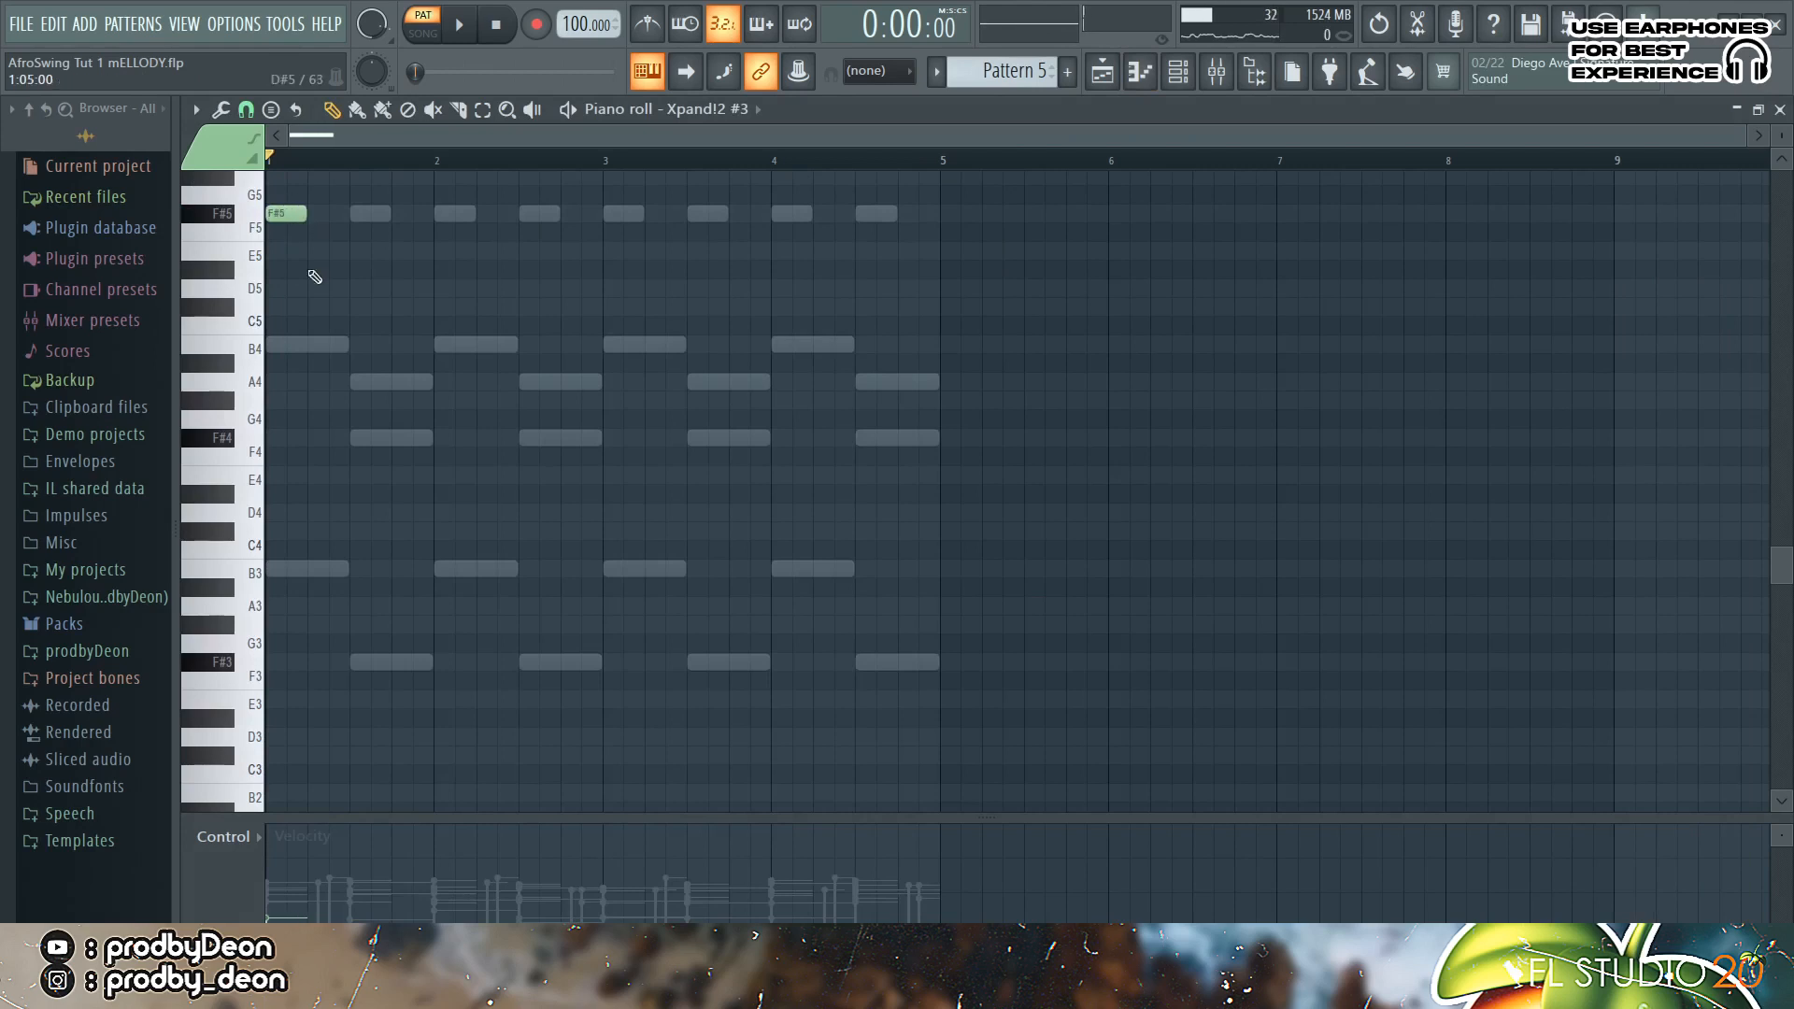
click(581, 255)
scroll(420, 280, up, 5)
key(space)
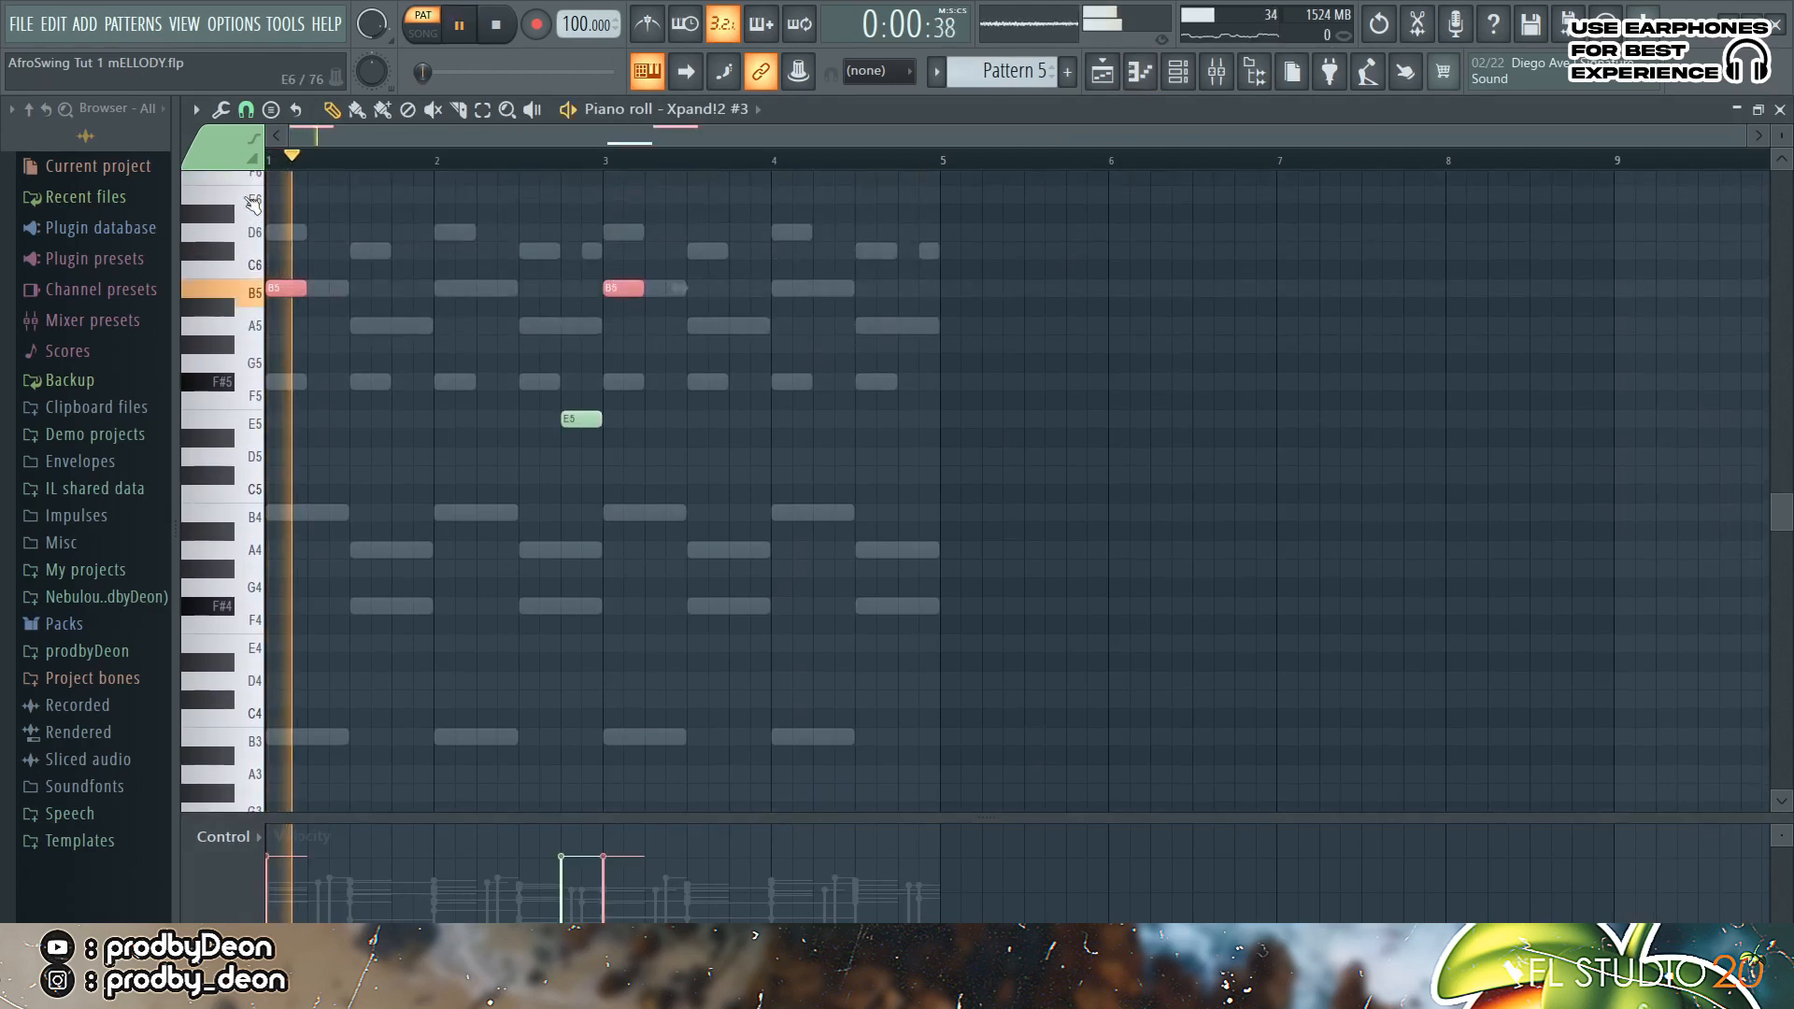
Step: Move the bar 2 note up to A5, add a matching A5 at the end of bar 4, and audition the part
drag(589, 414, 588, 327)
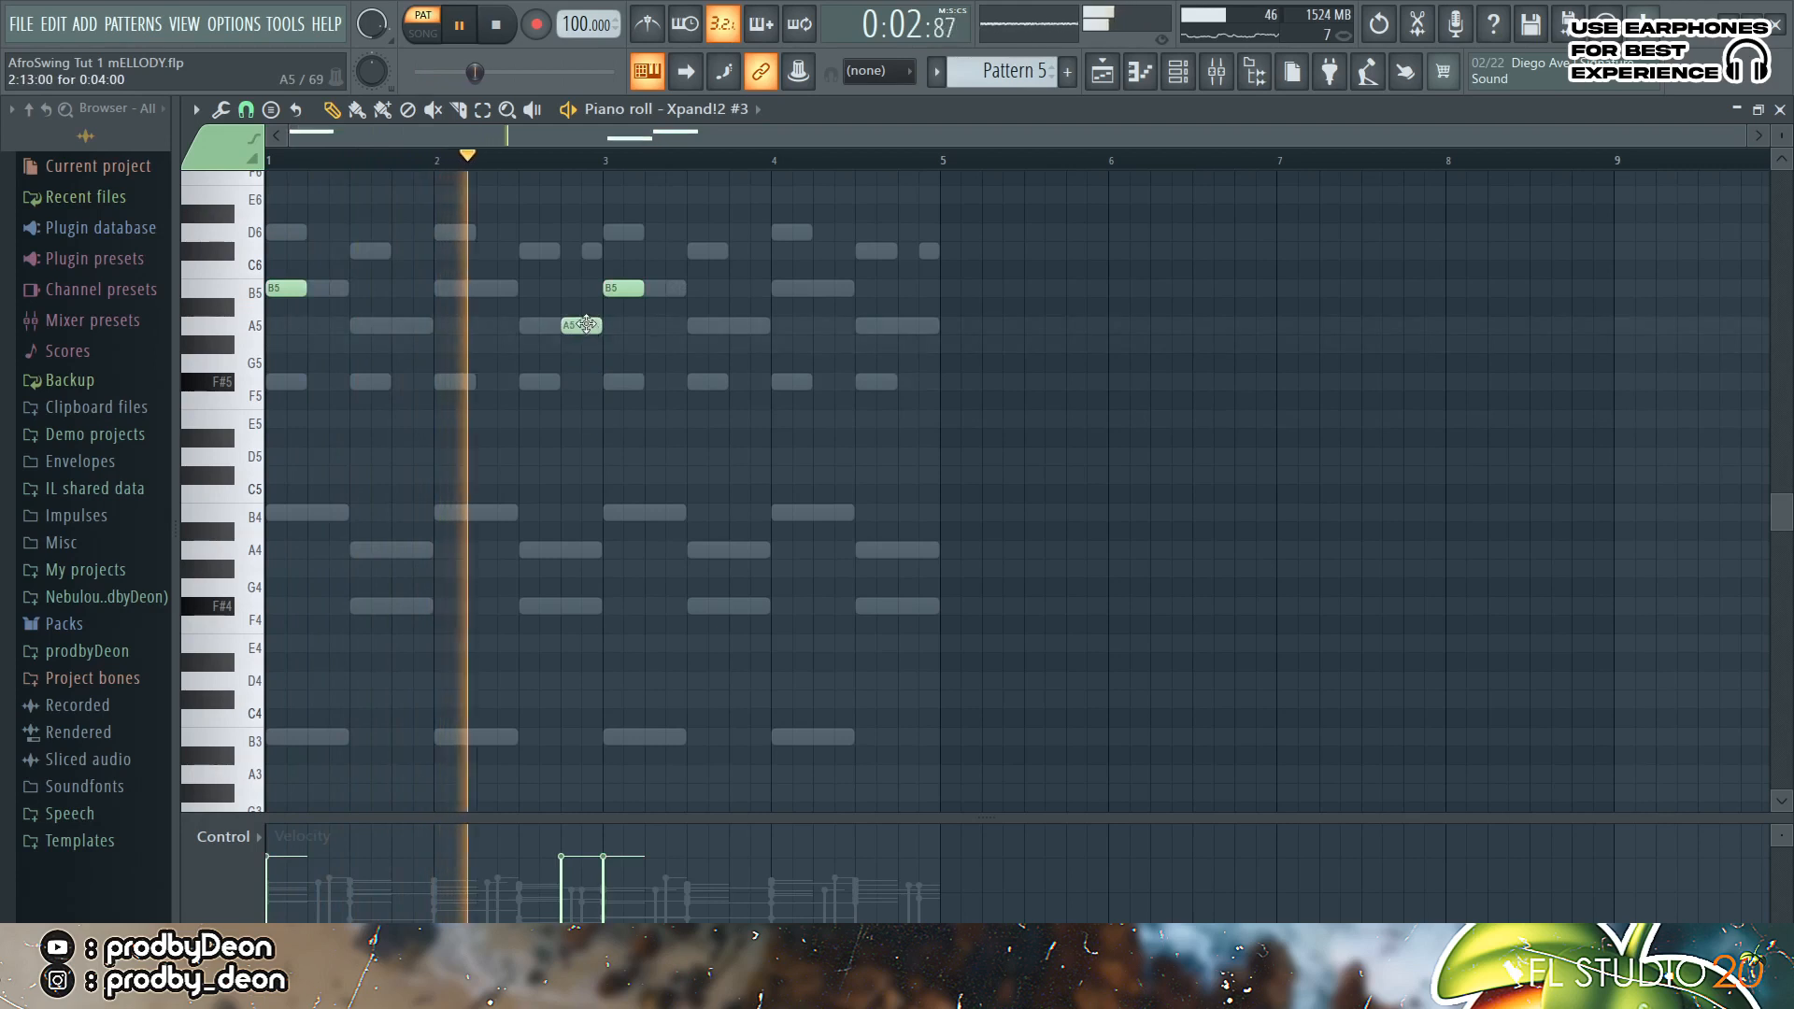
click(905, 329)
click(1041, 365)
right_click(1051, 364)
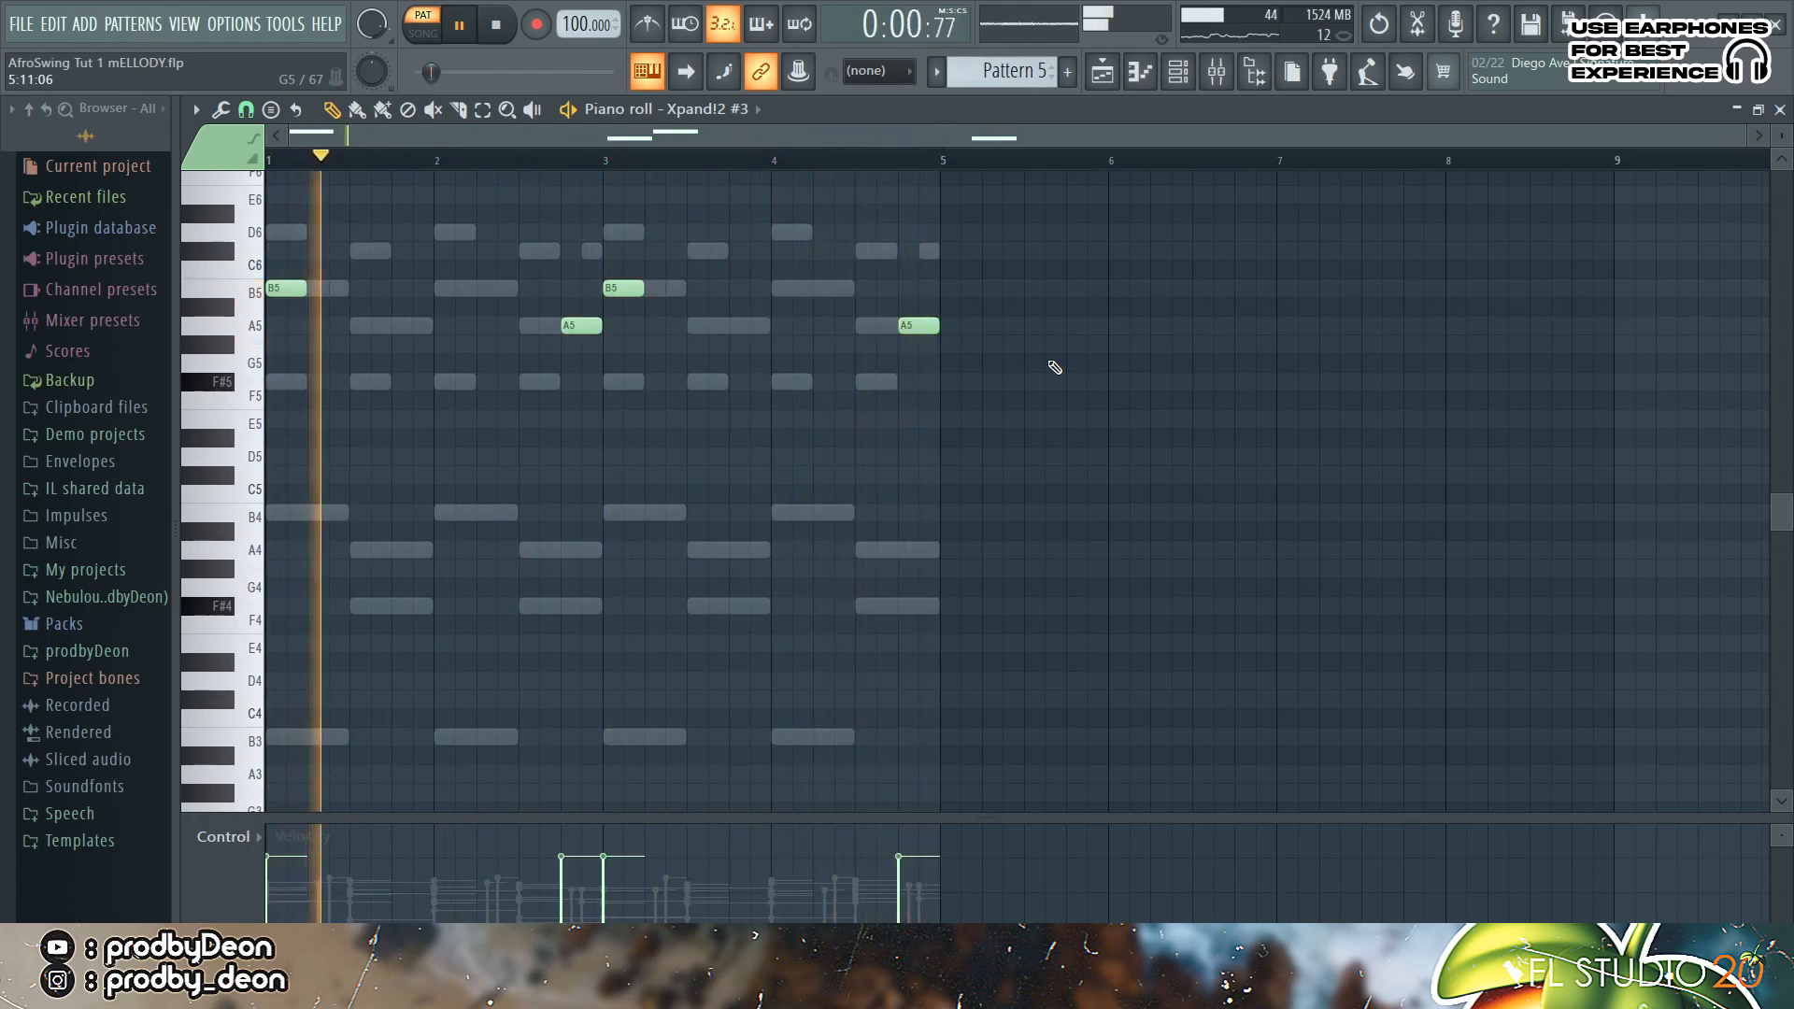
key(space)
Step: Preview the TRITON #2 Velo Kalimba sound, then place a B4 note at the start of bar 1 in its piano roll and audition it
click(1176, 73)
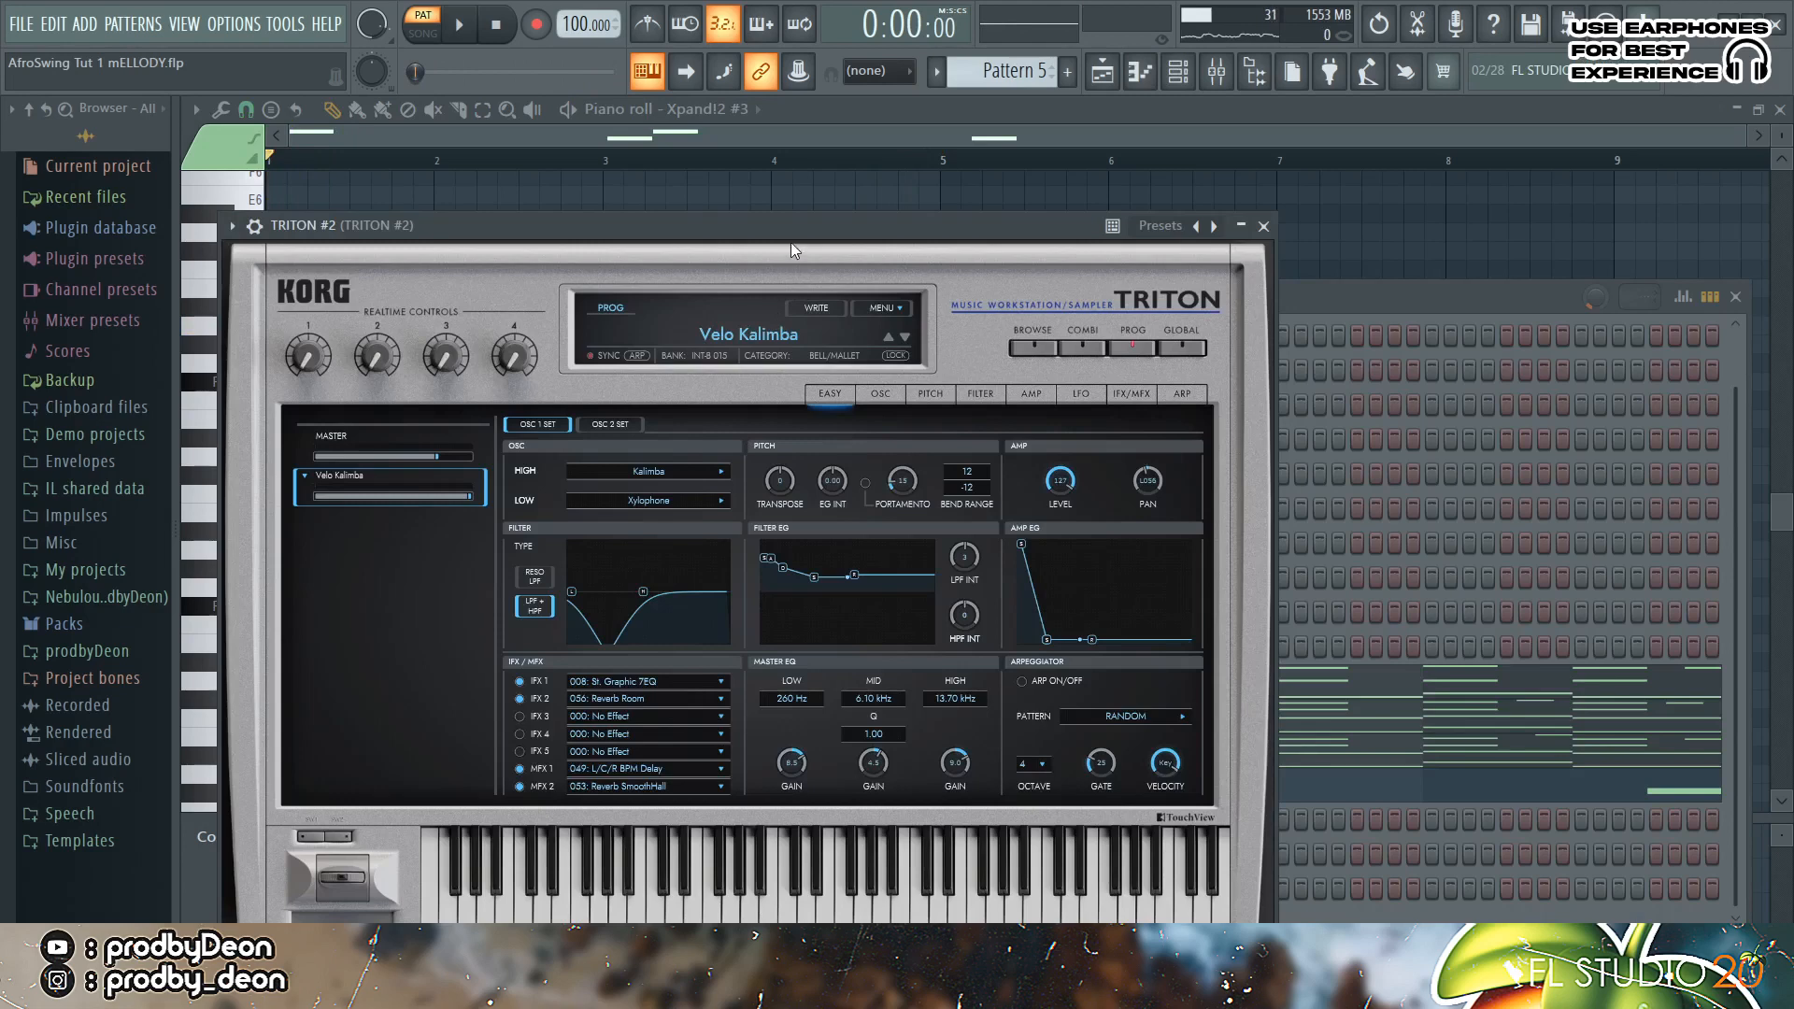
key(d)
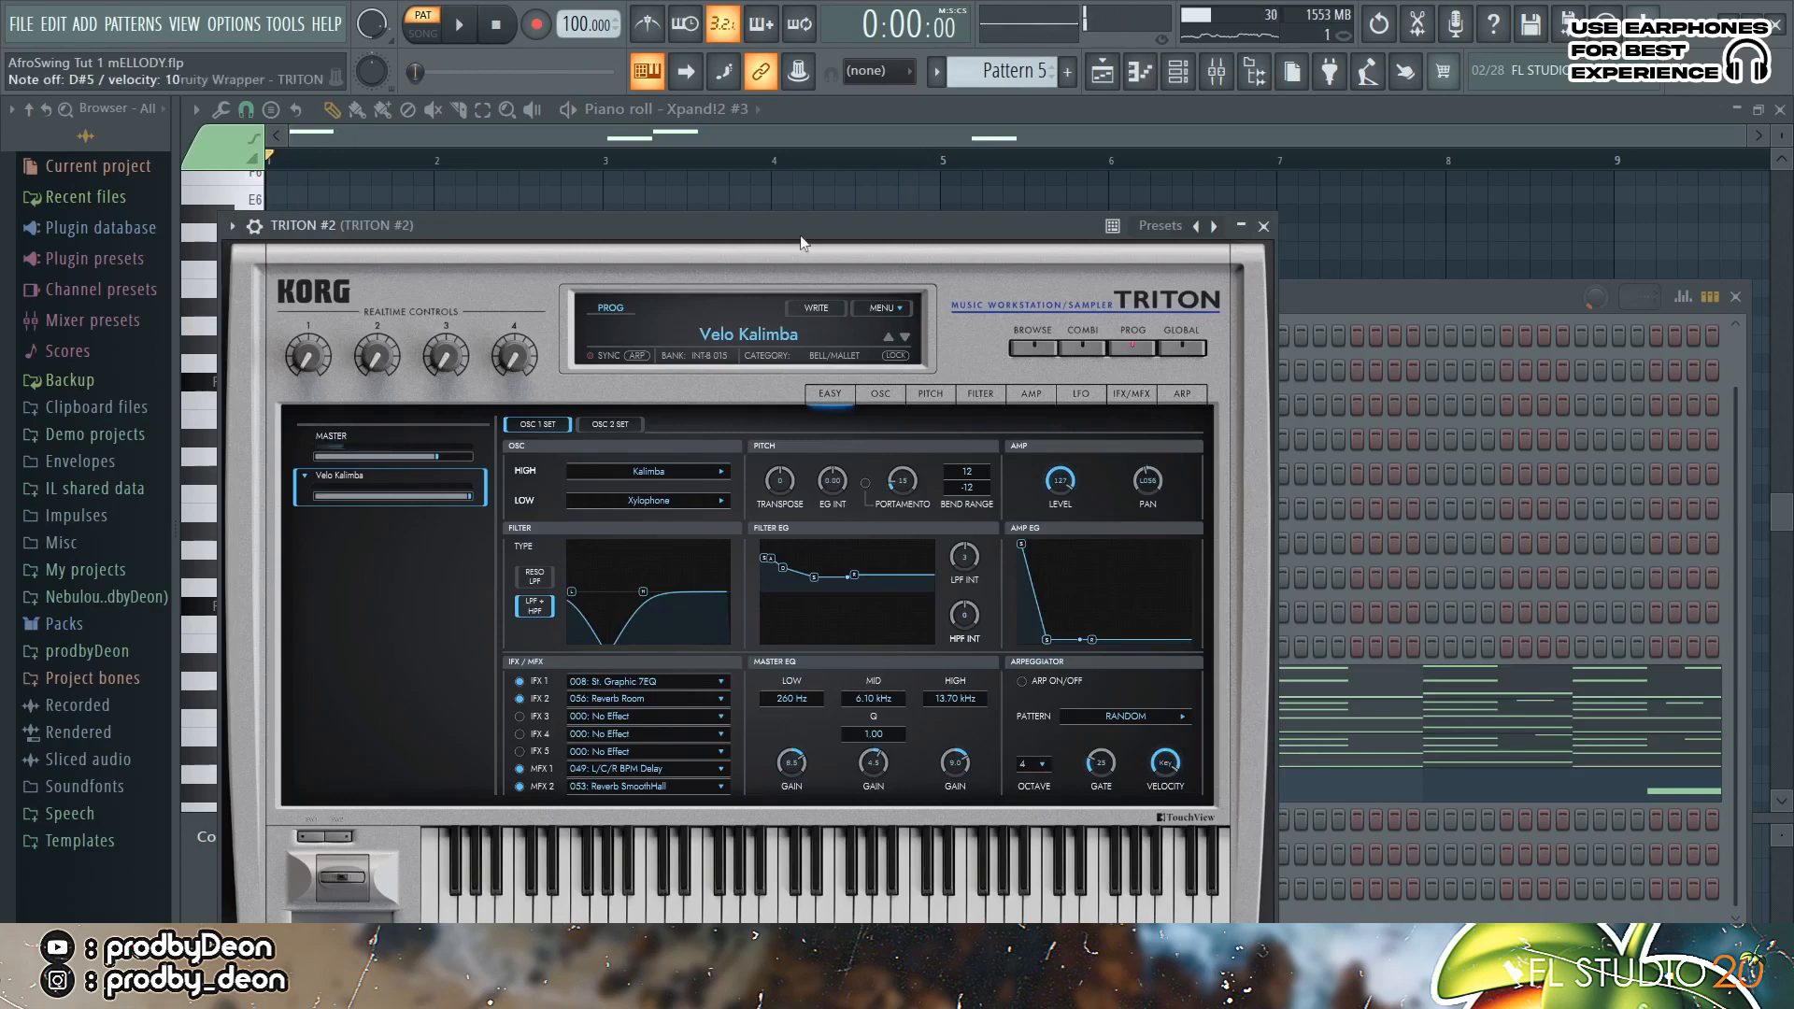
click(1140, 80)
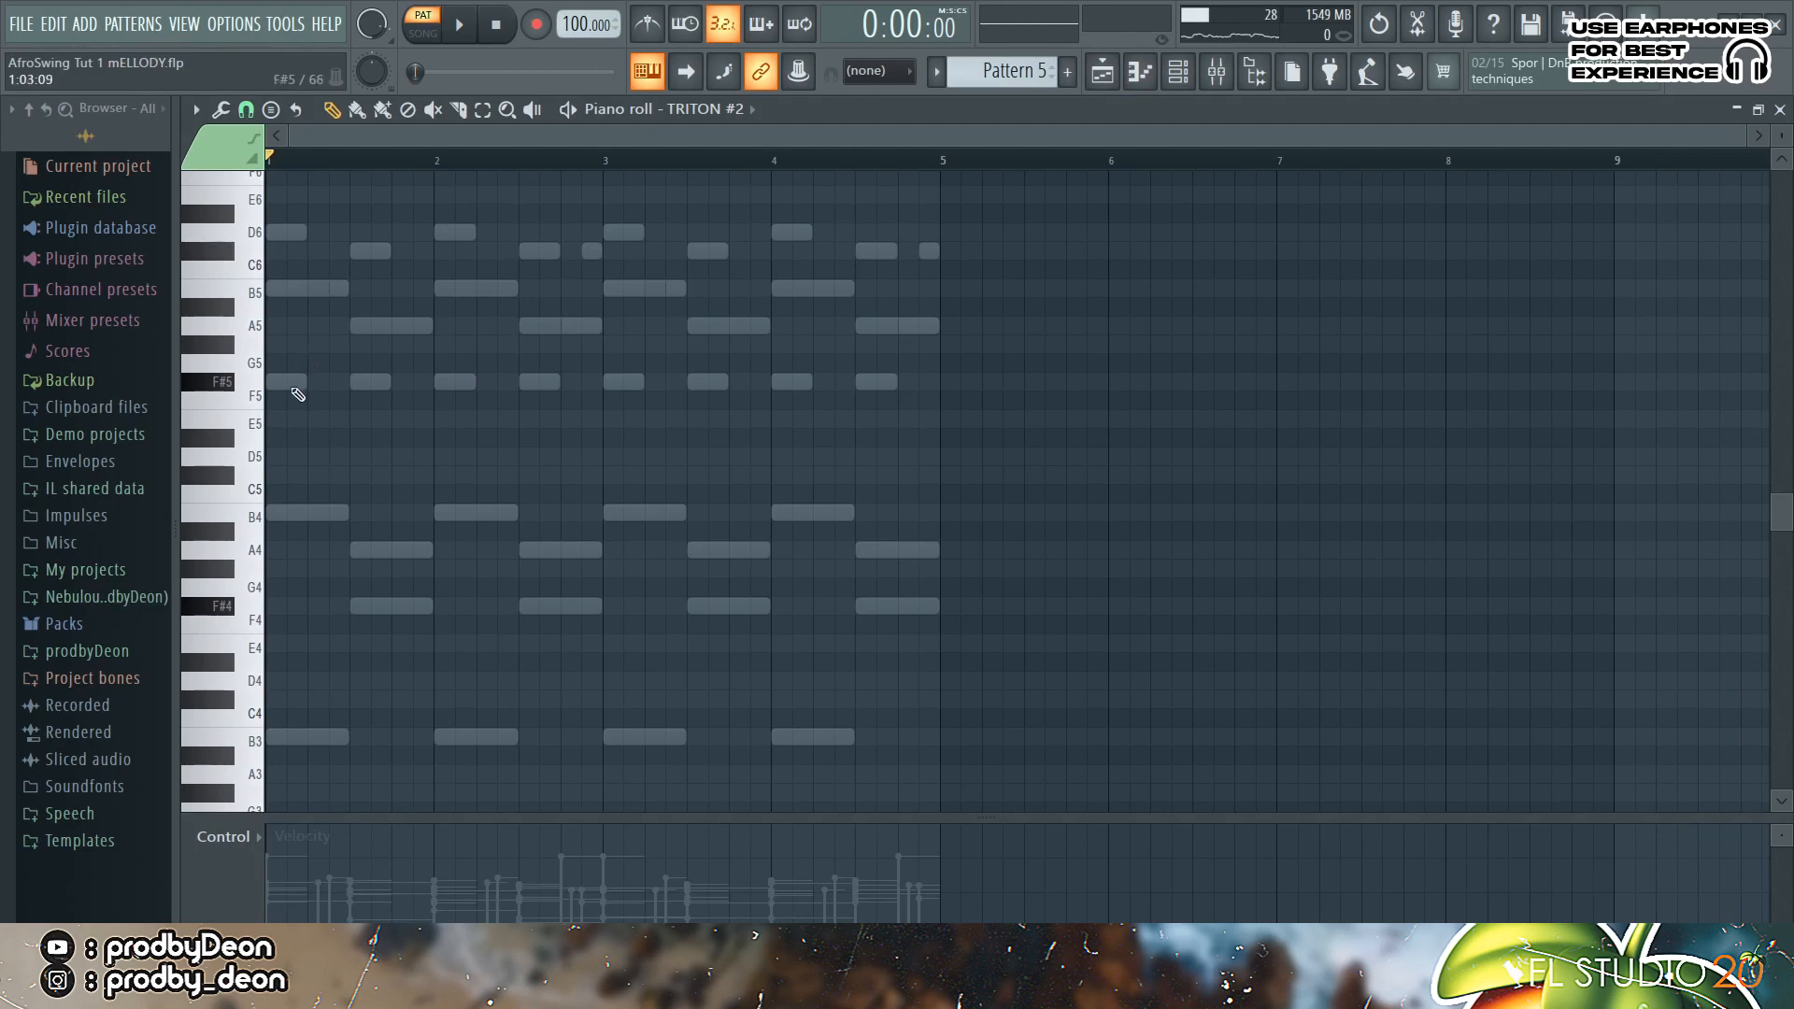
drag(287, 509, 257, 513)
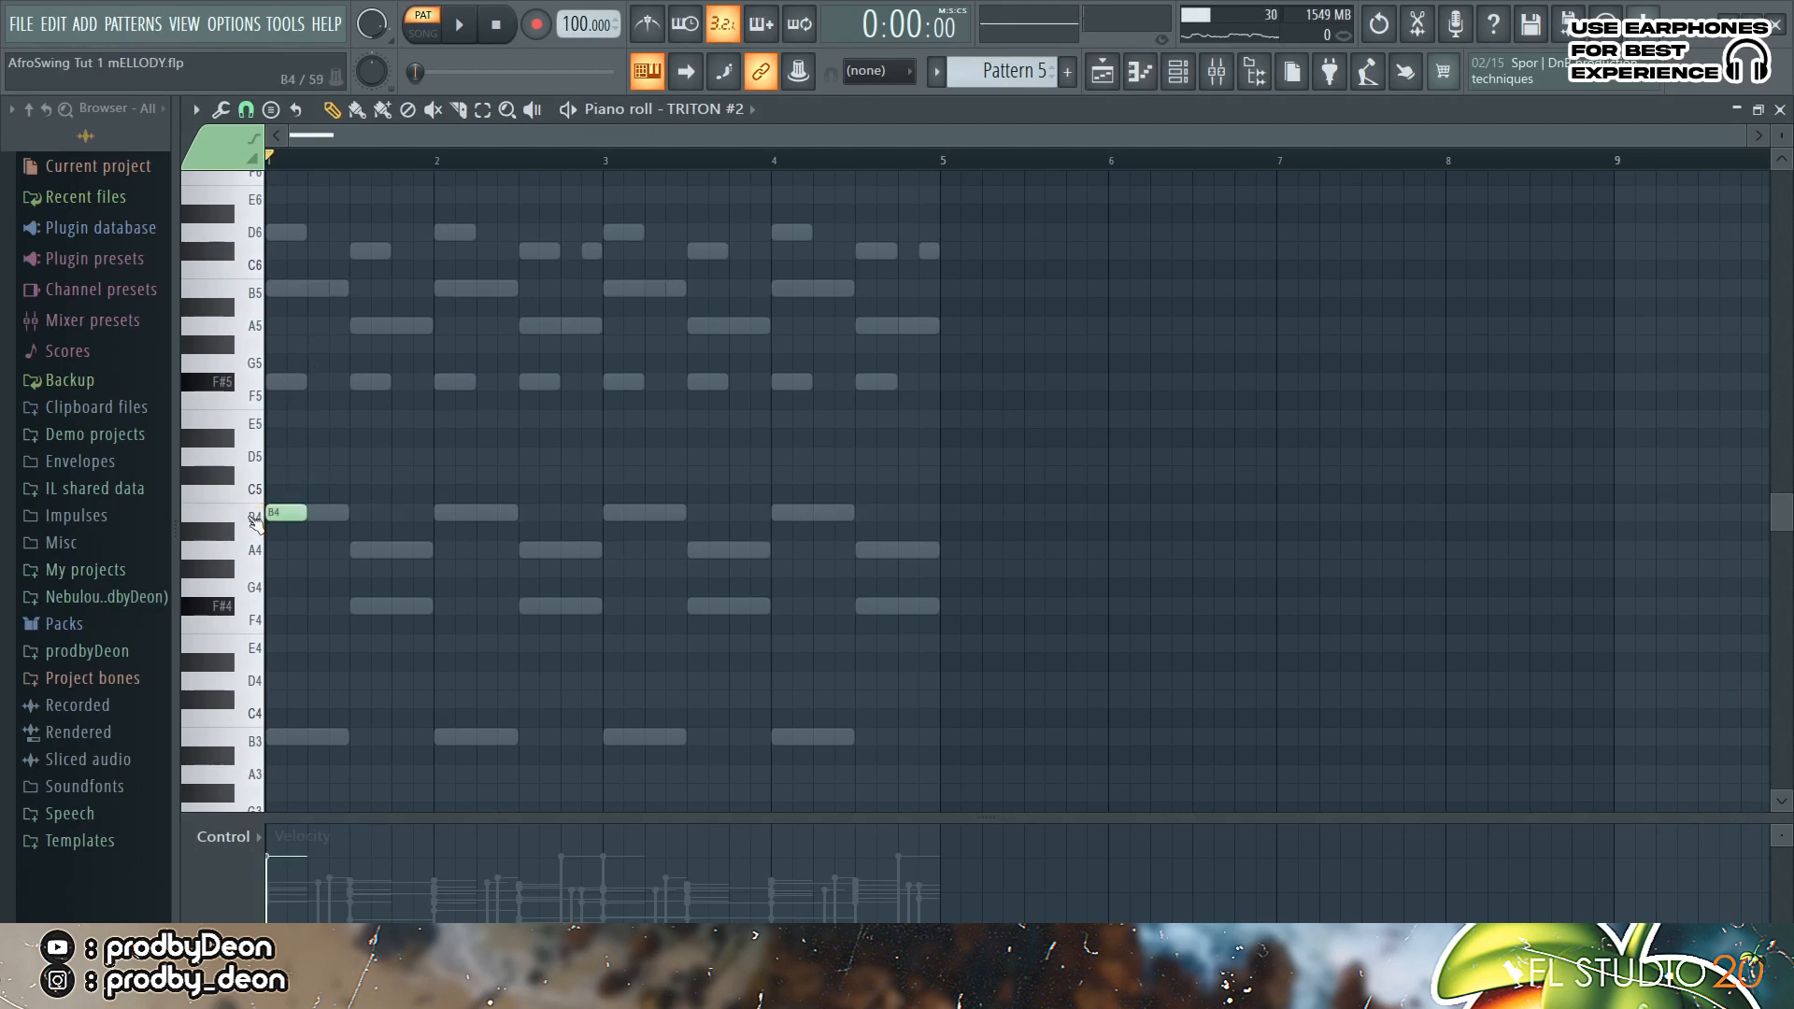
key(space)
key(space)
key(space)
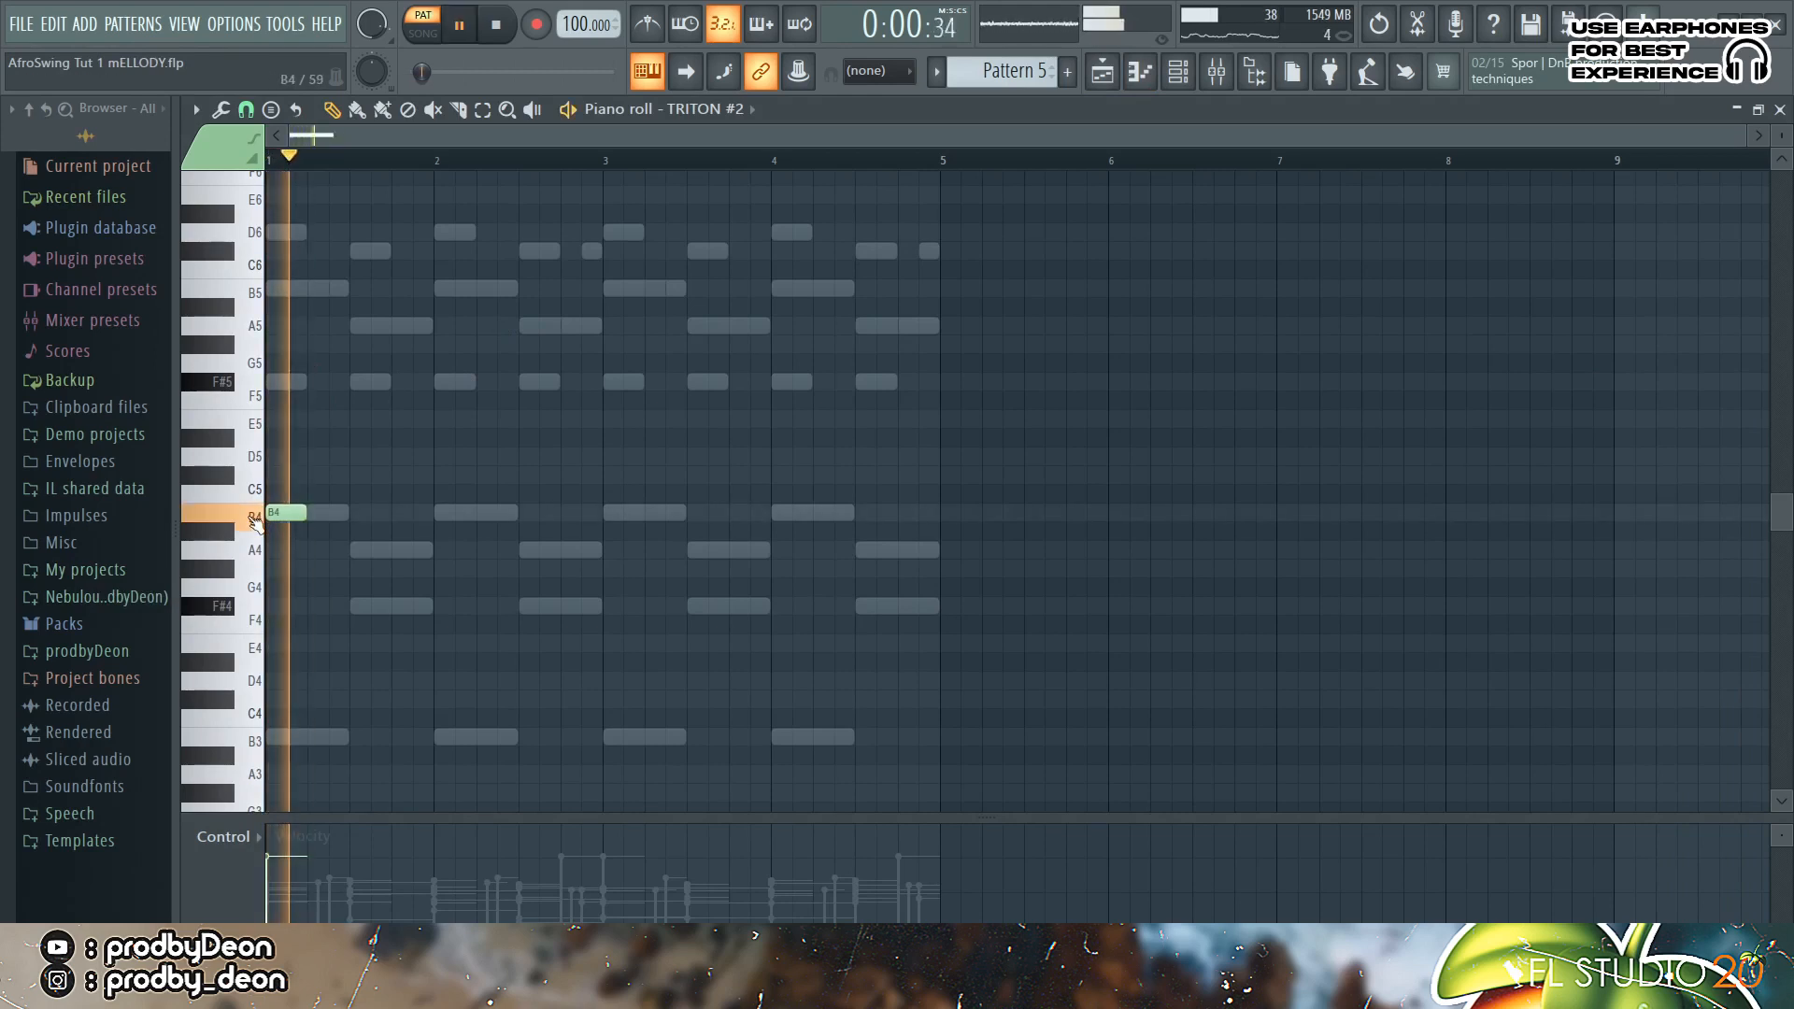
Step: Raise the TRITON #2 note an octave to B5, audition it, and shorten it to two steps
key(ctrl+Up)
scroll(292, 526, up, 2)
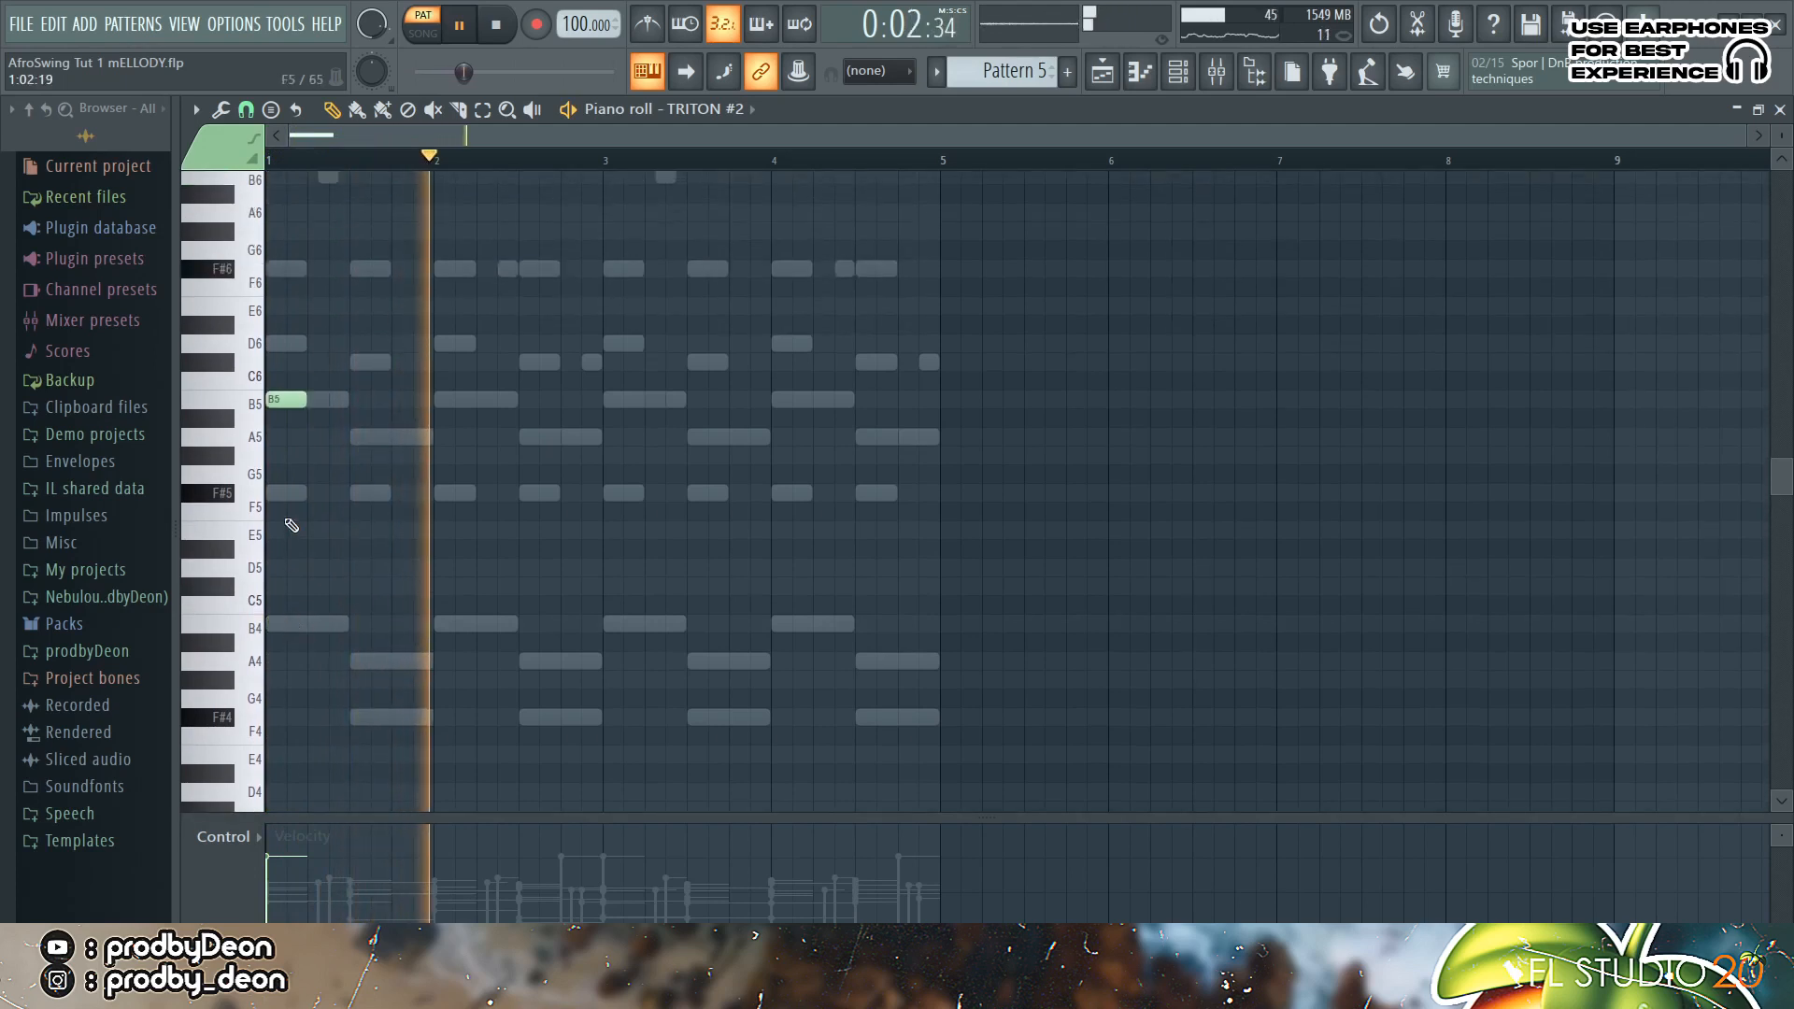
key(space)
key(space)
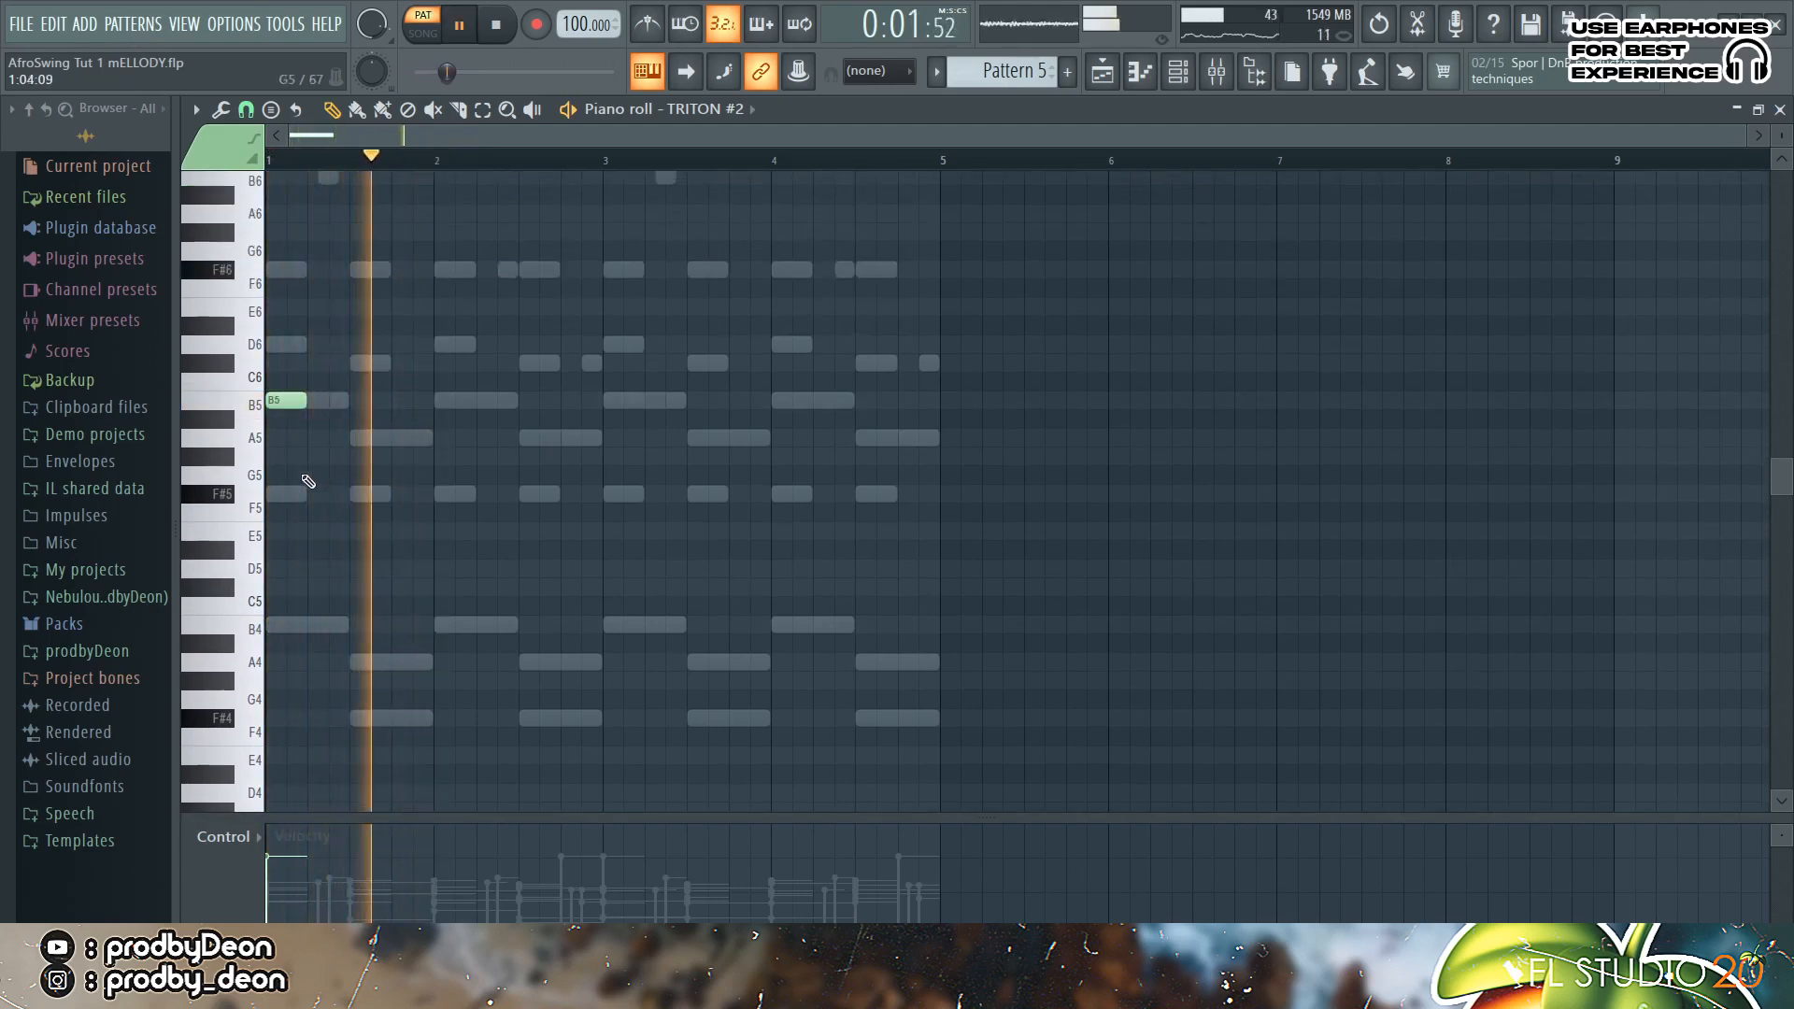
key(space)
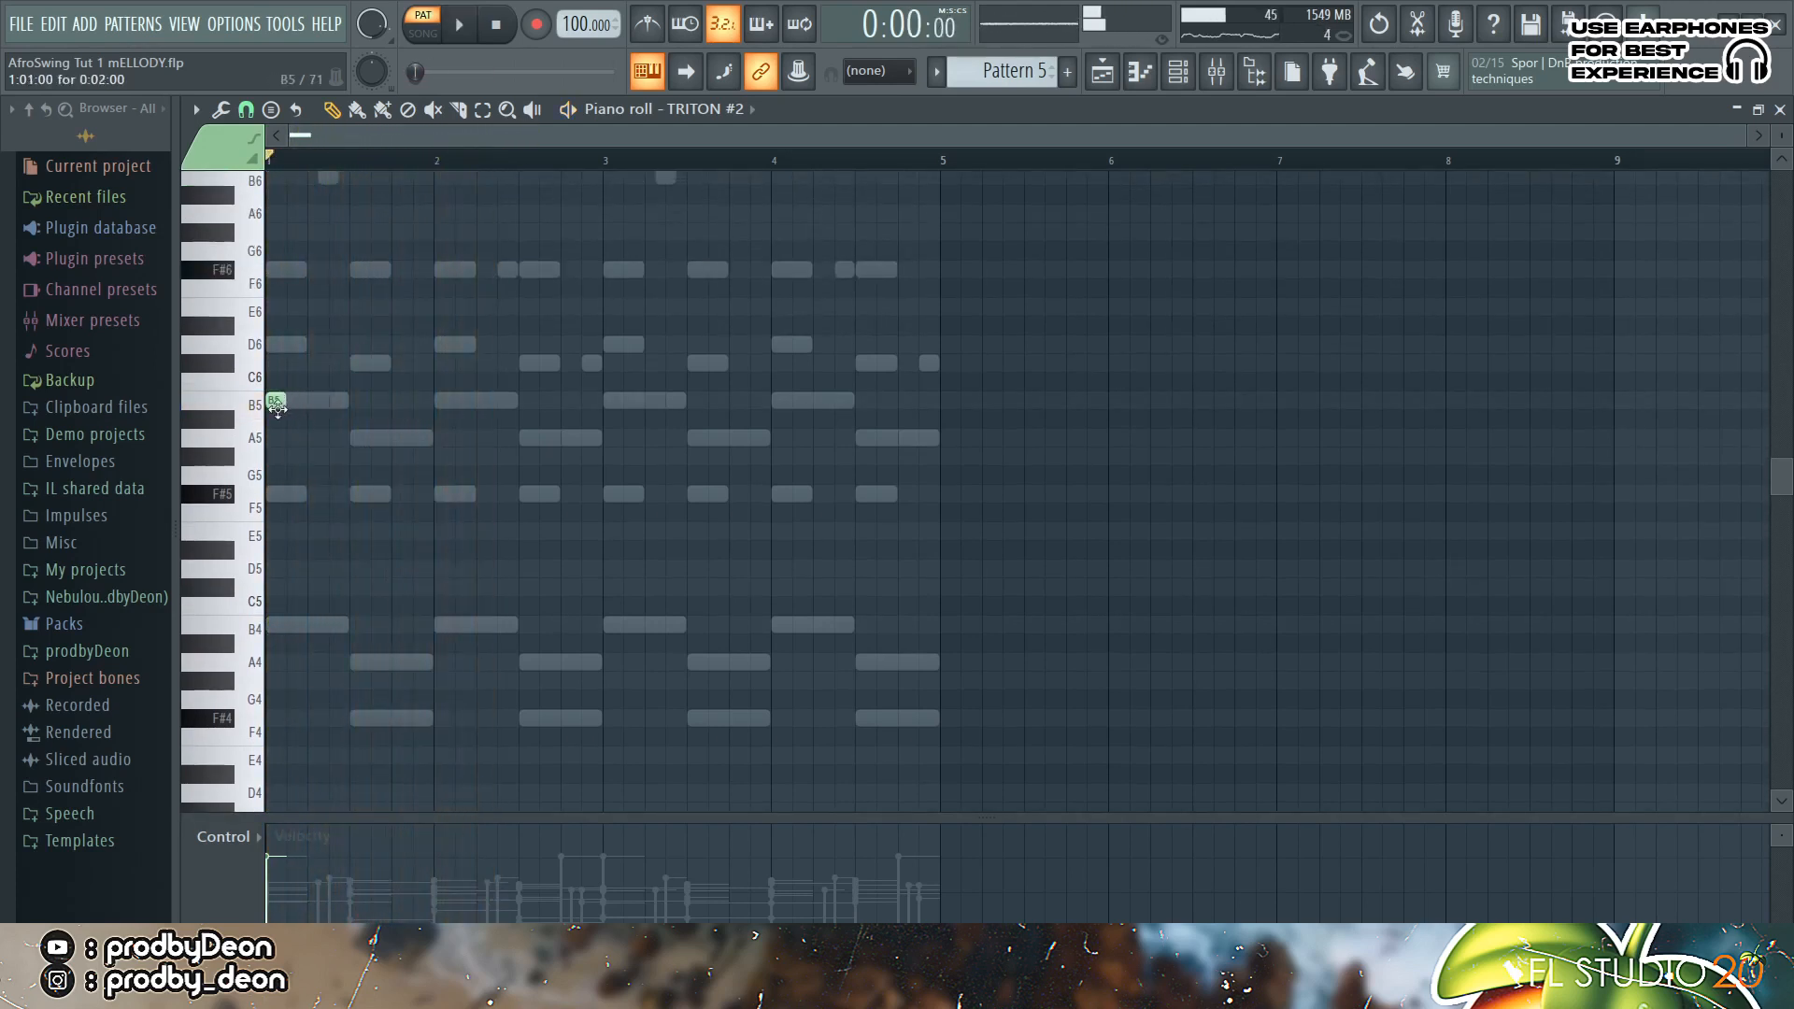
Step: Build a two-step chord of B5, D6 and F#6 halfway through bar 1 of TRITON #2, and play it back
drag(276, 407, 337, 408)
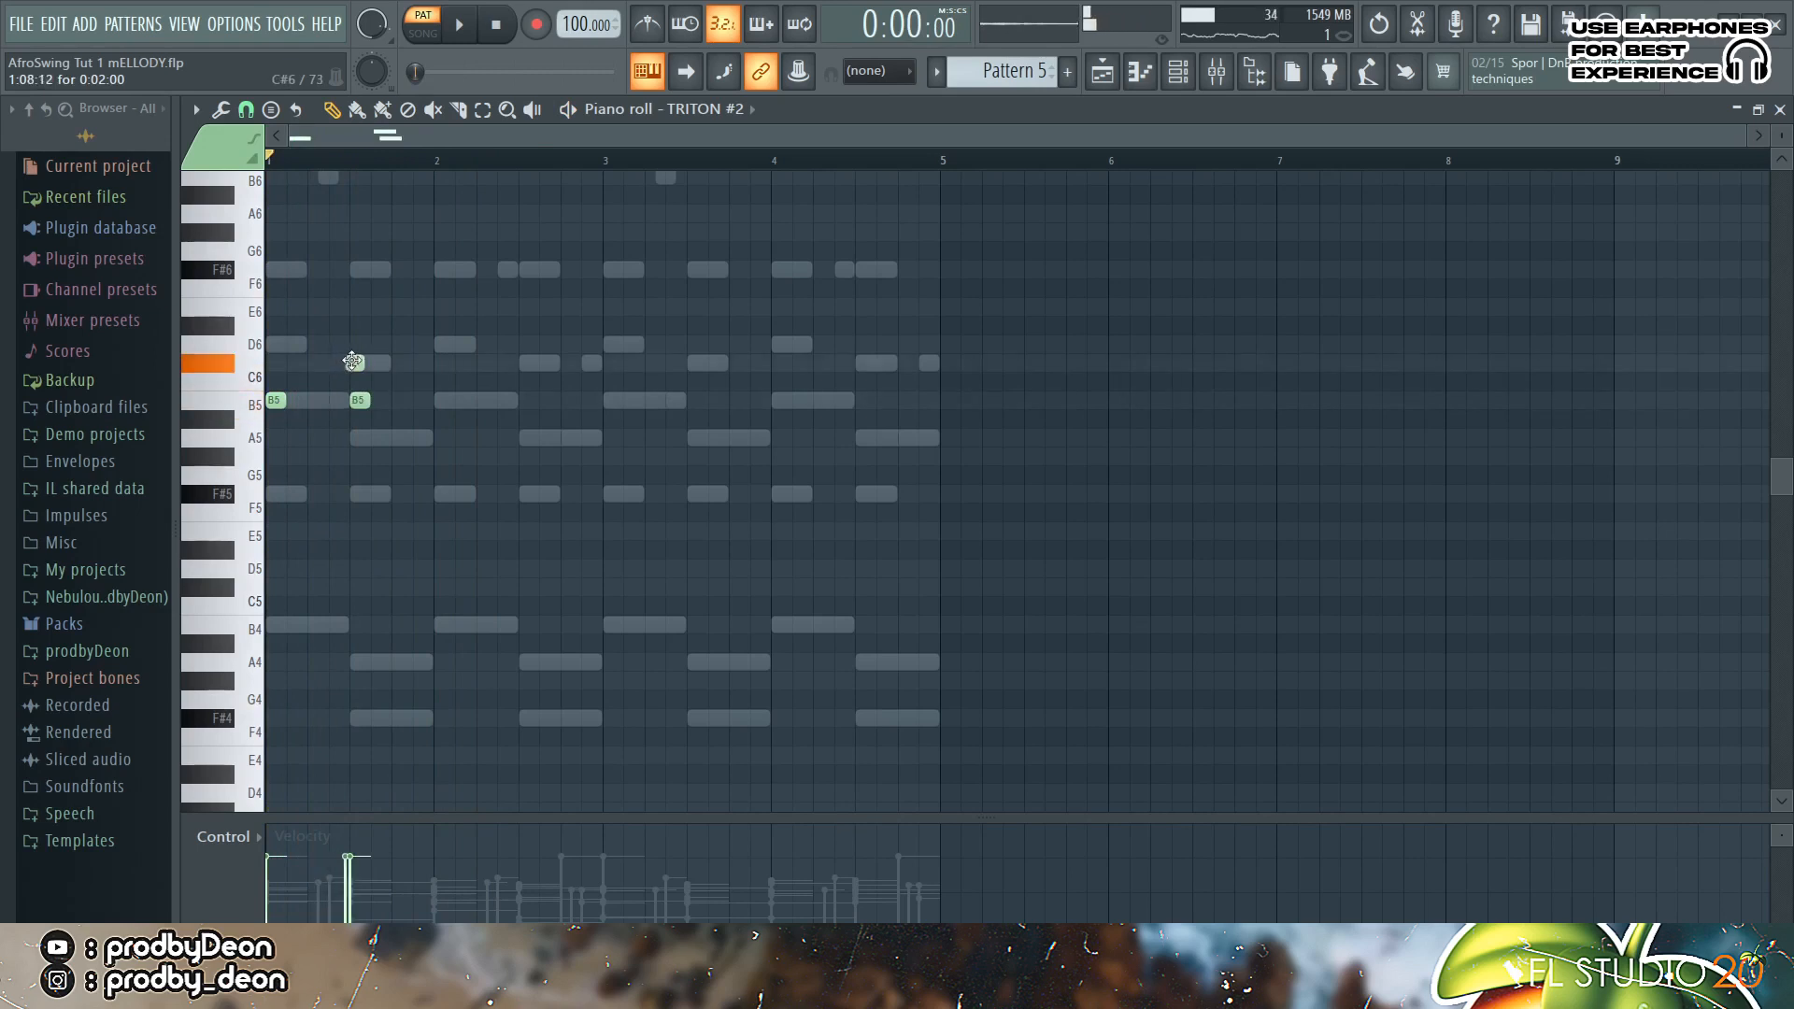
drag(356, 401, 354, 442)
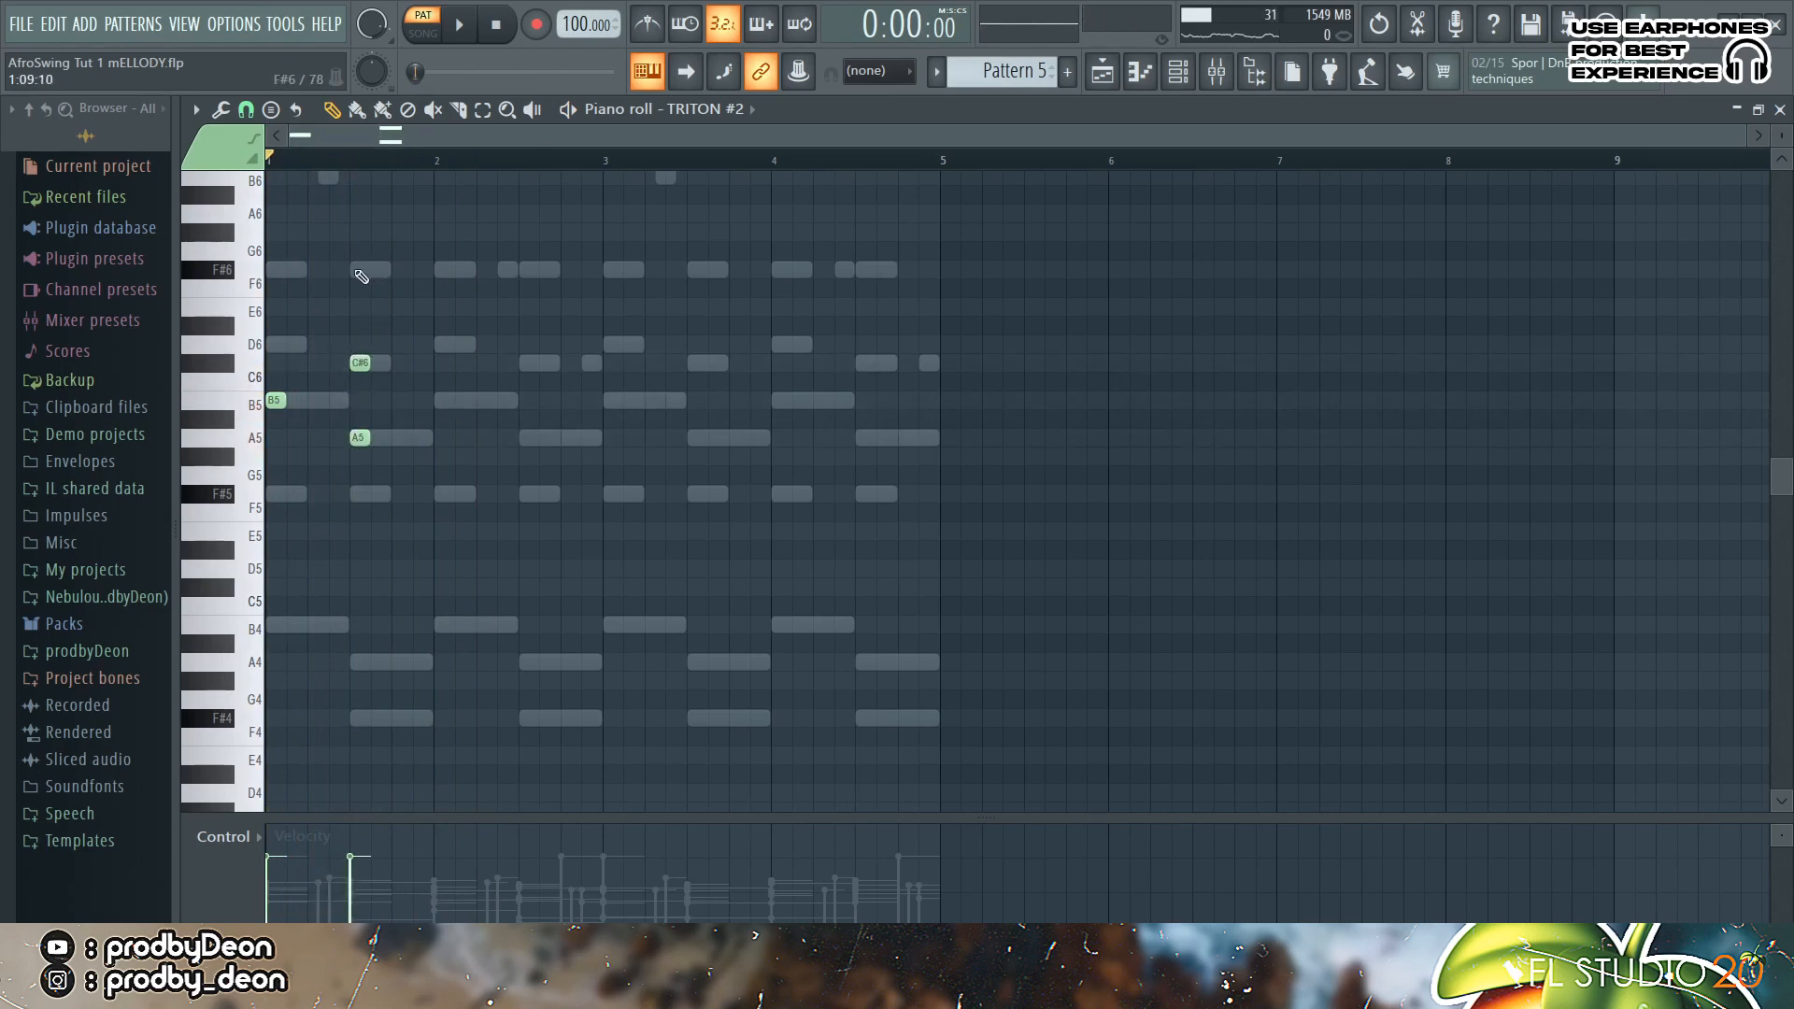
key(space)
drag(356, 437, 359, 344)
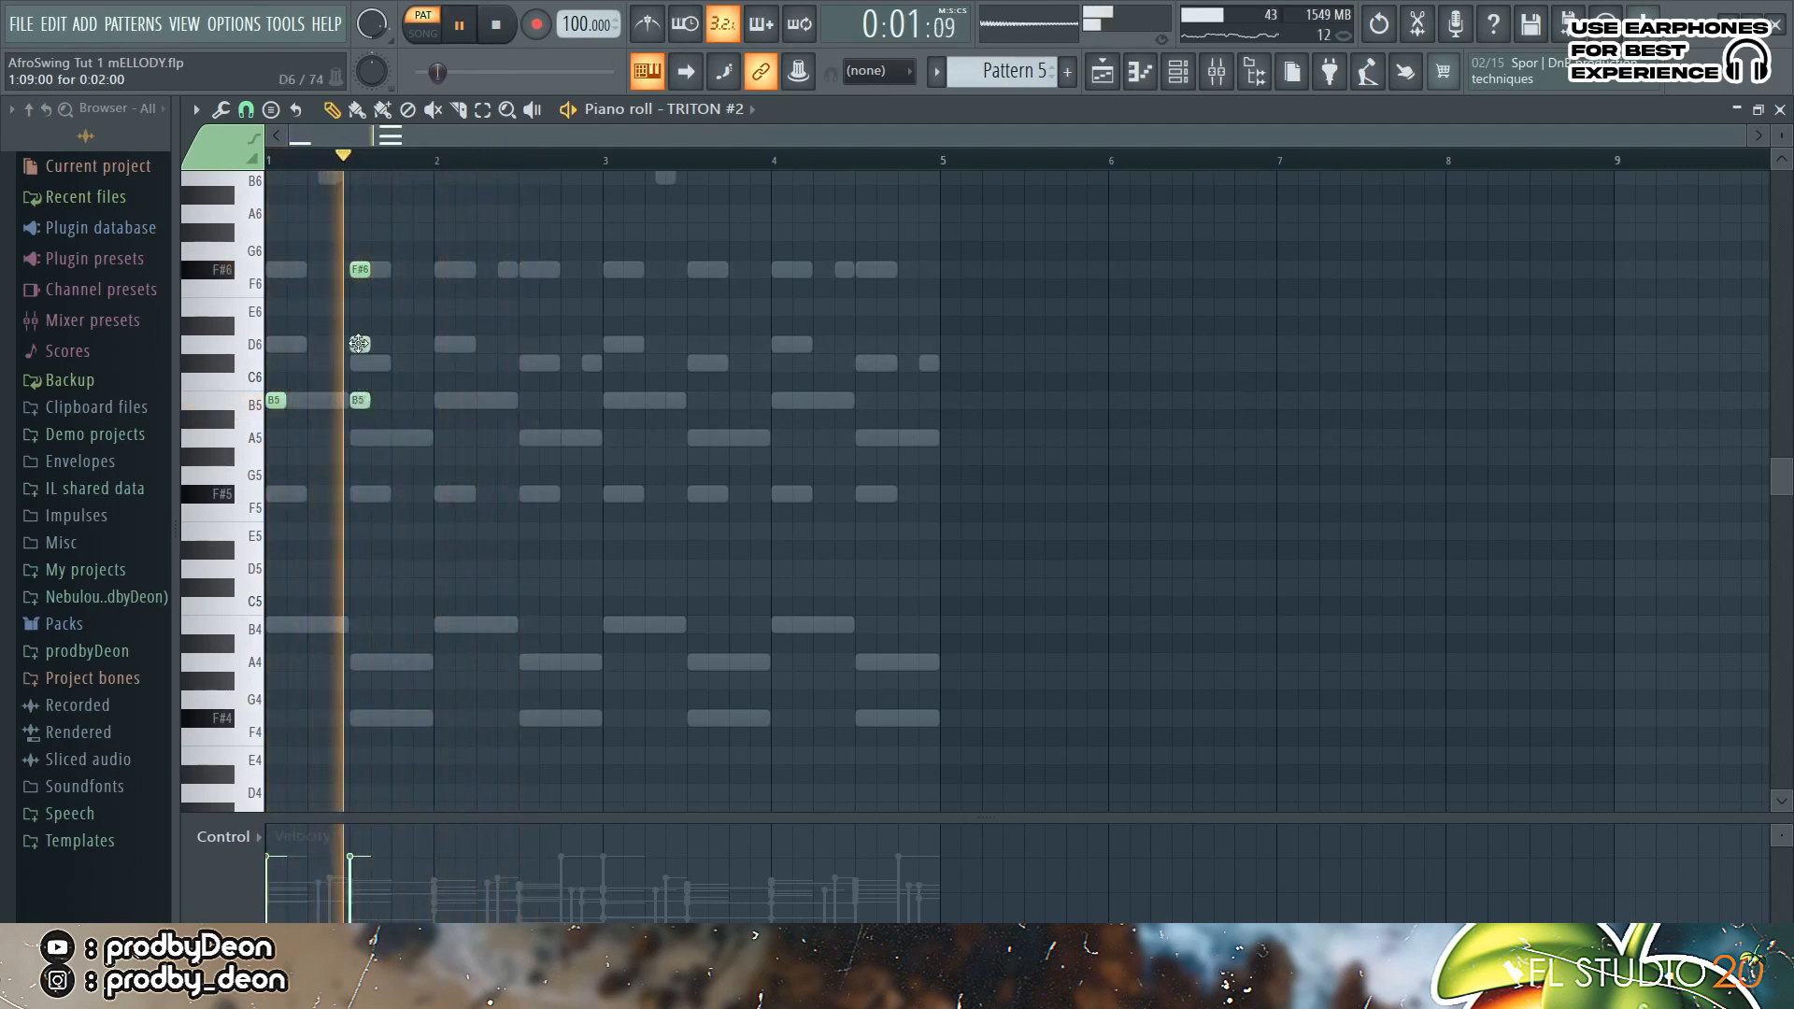
key(space)
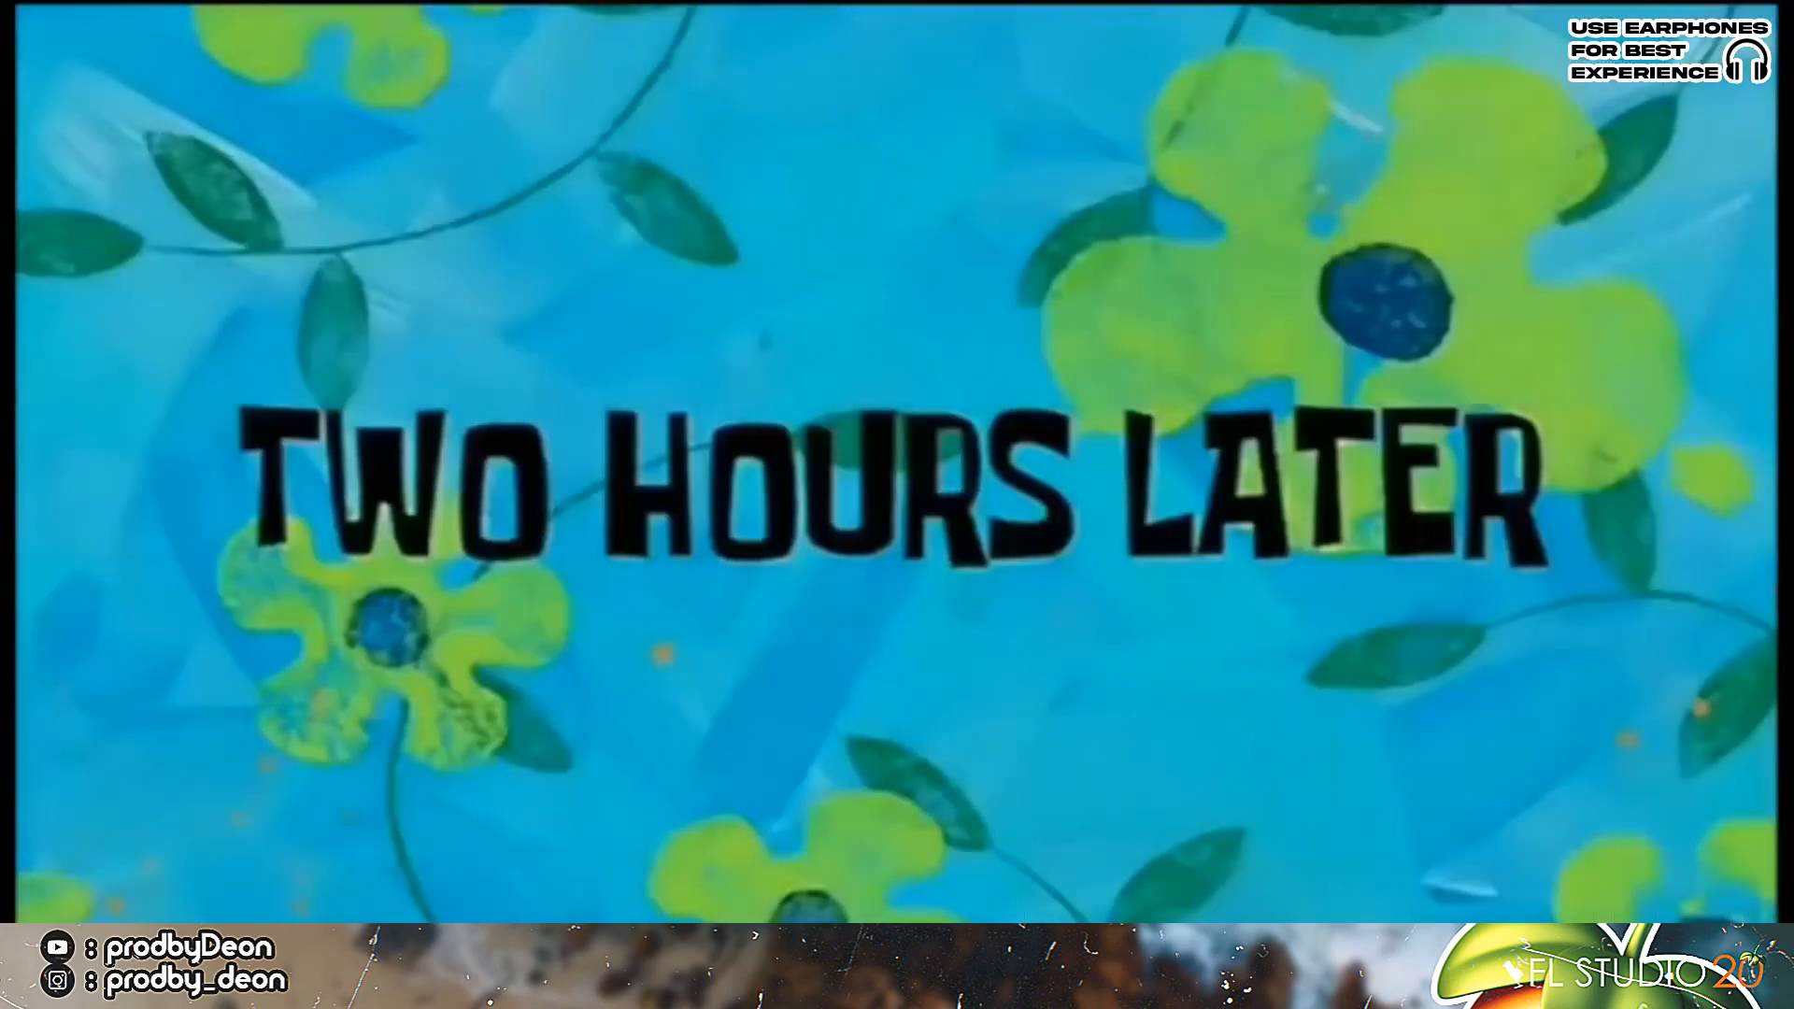
Step: Play back the completed four-bar TRITON #2 pattern and the eight-bar TRITON melody, reviewing their notes
key(space)
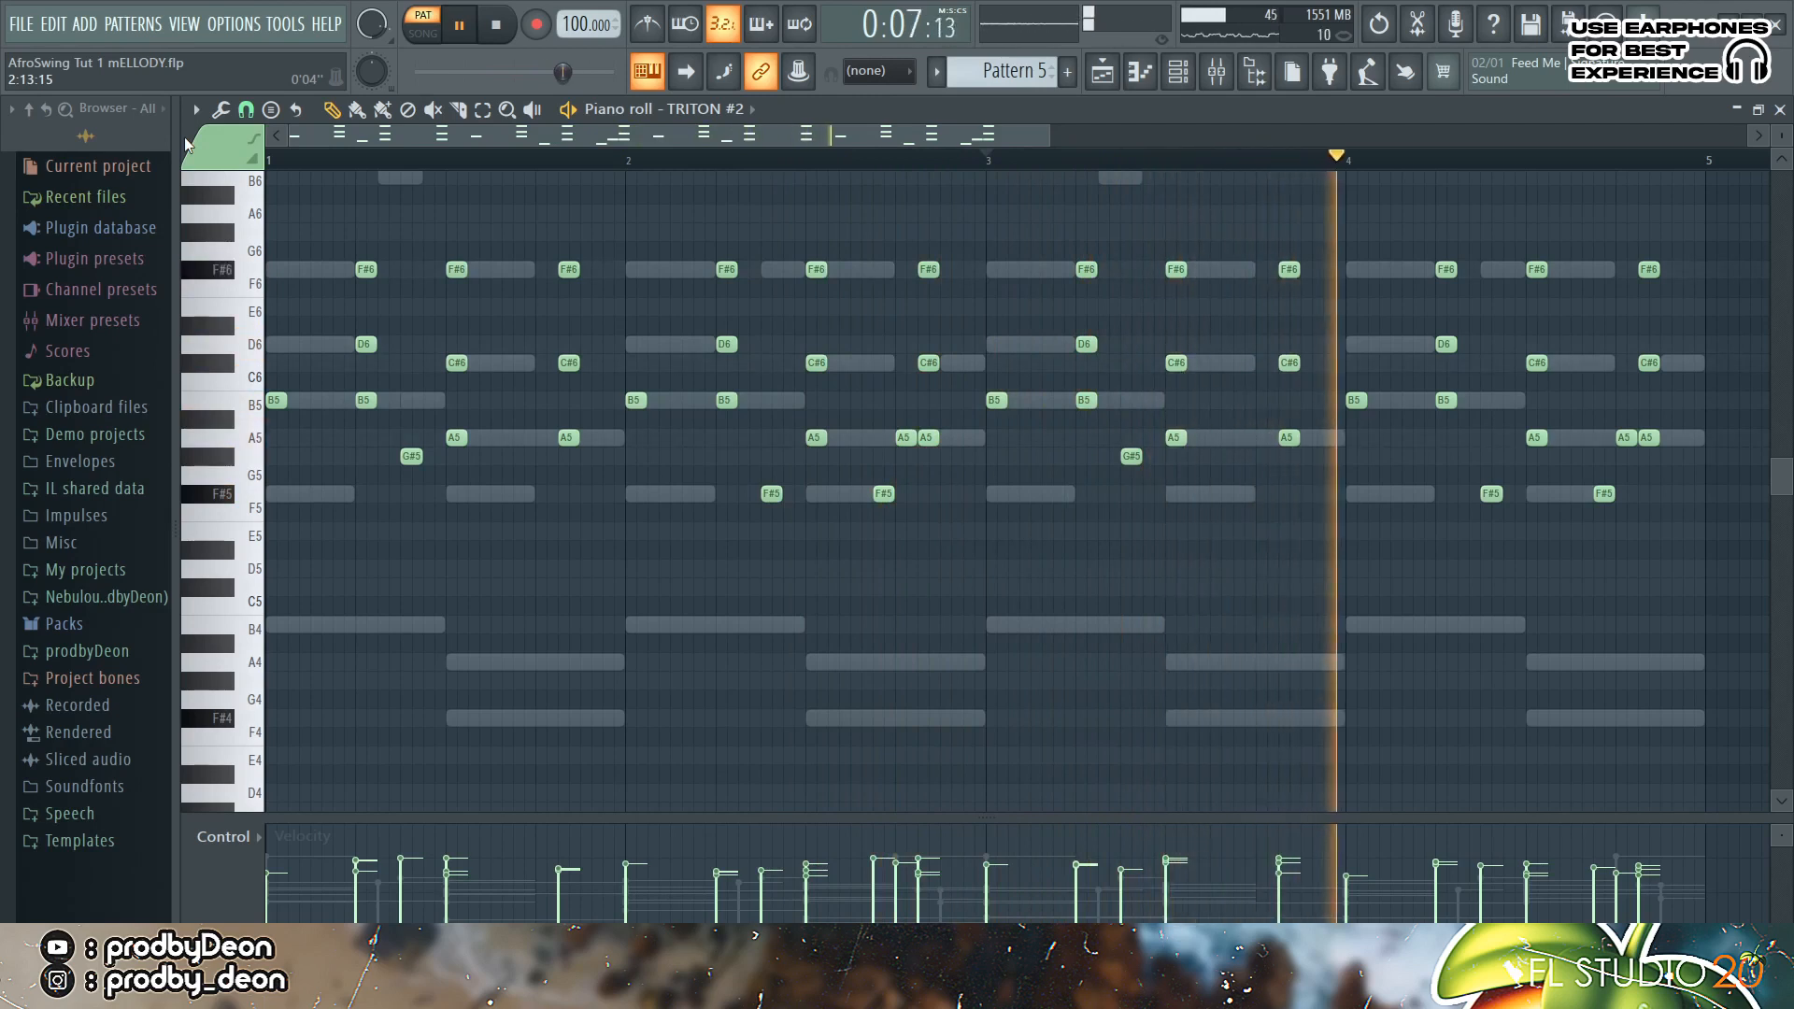
key(space)
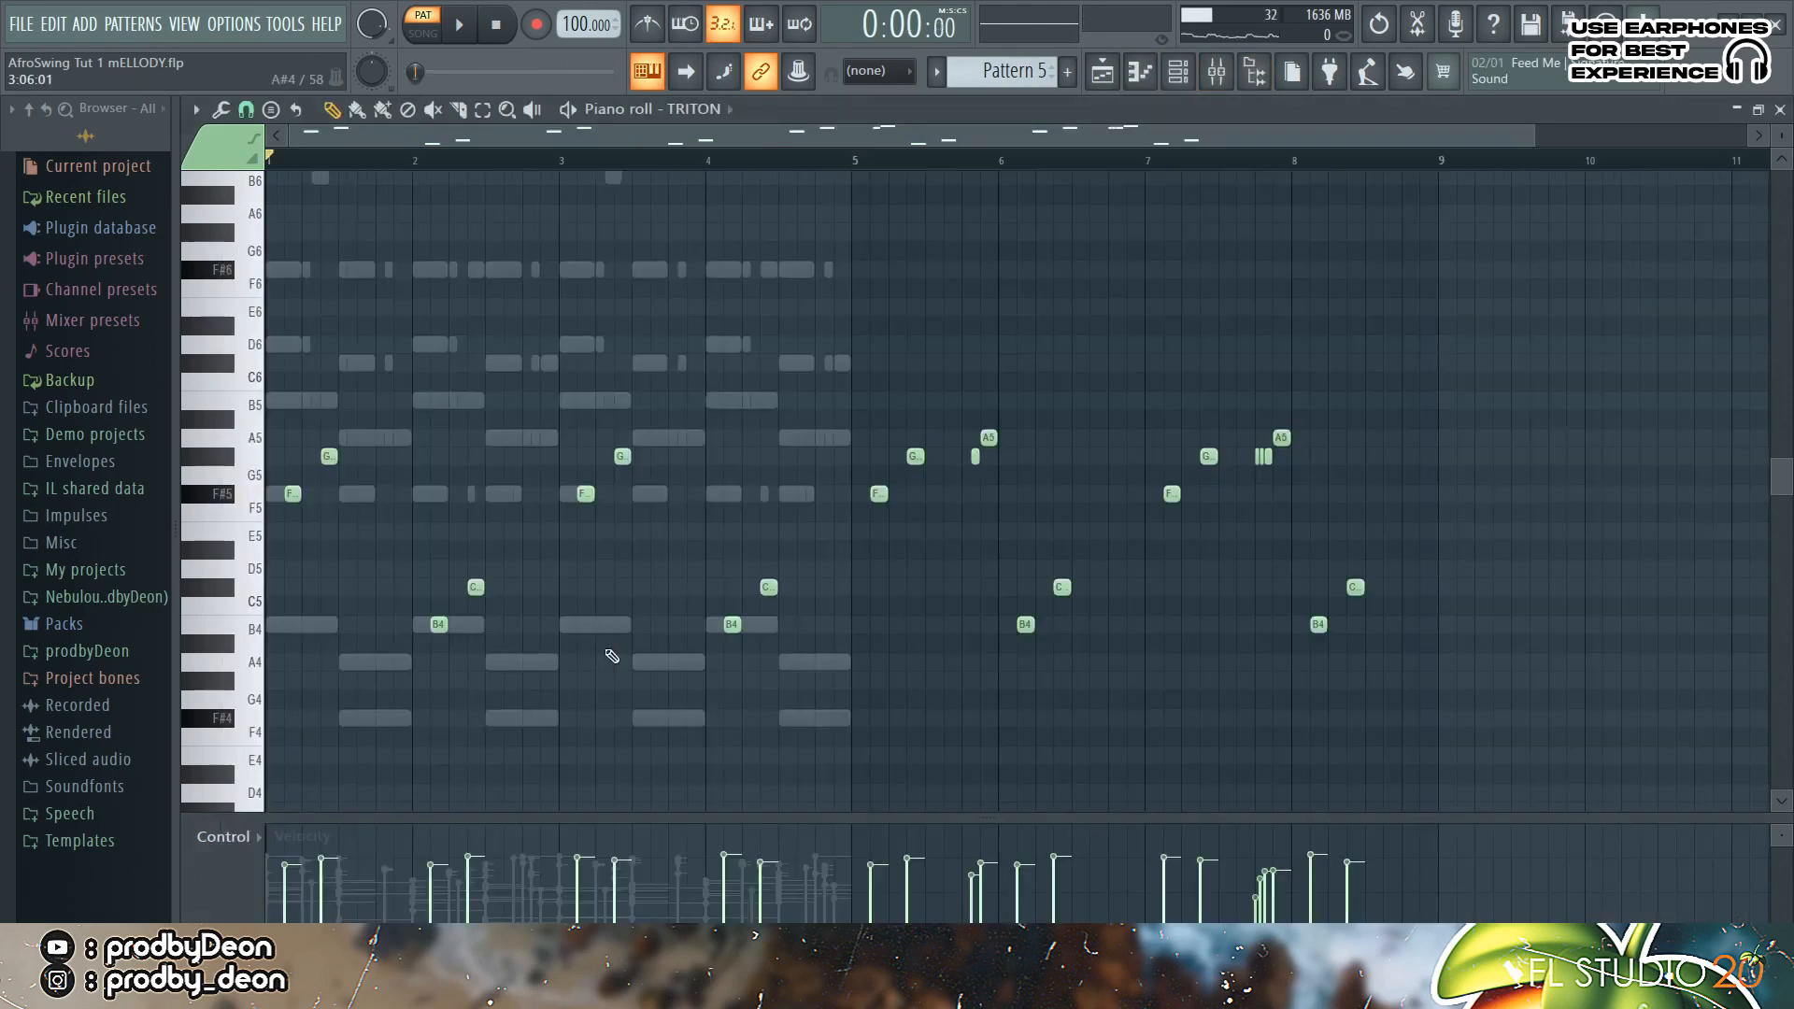
key(space)
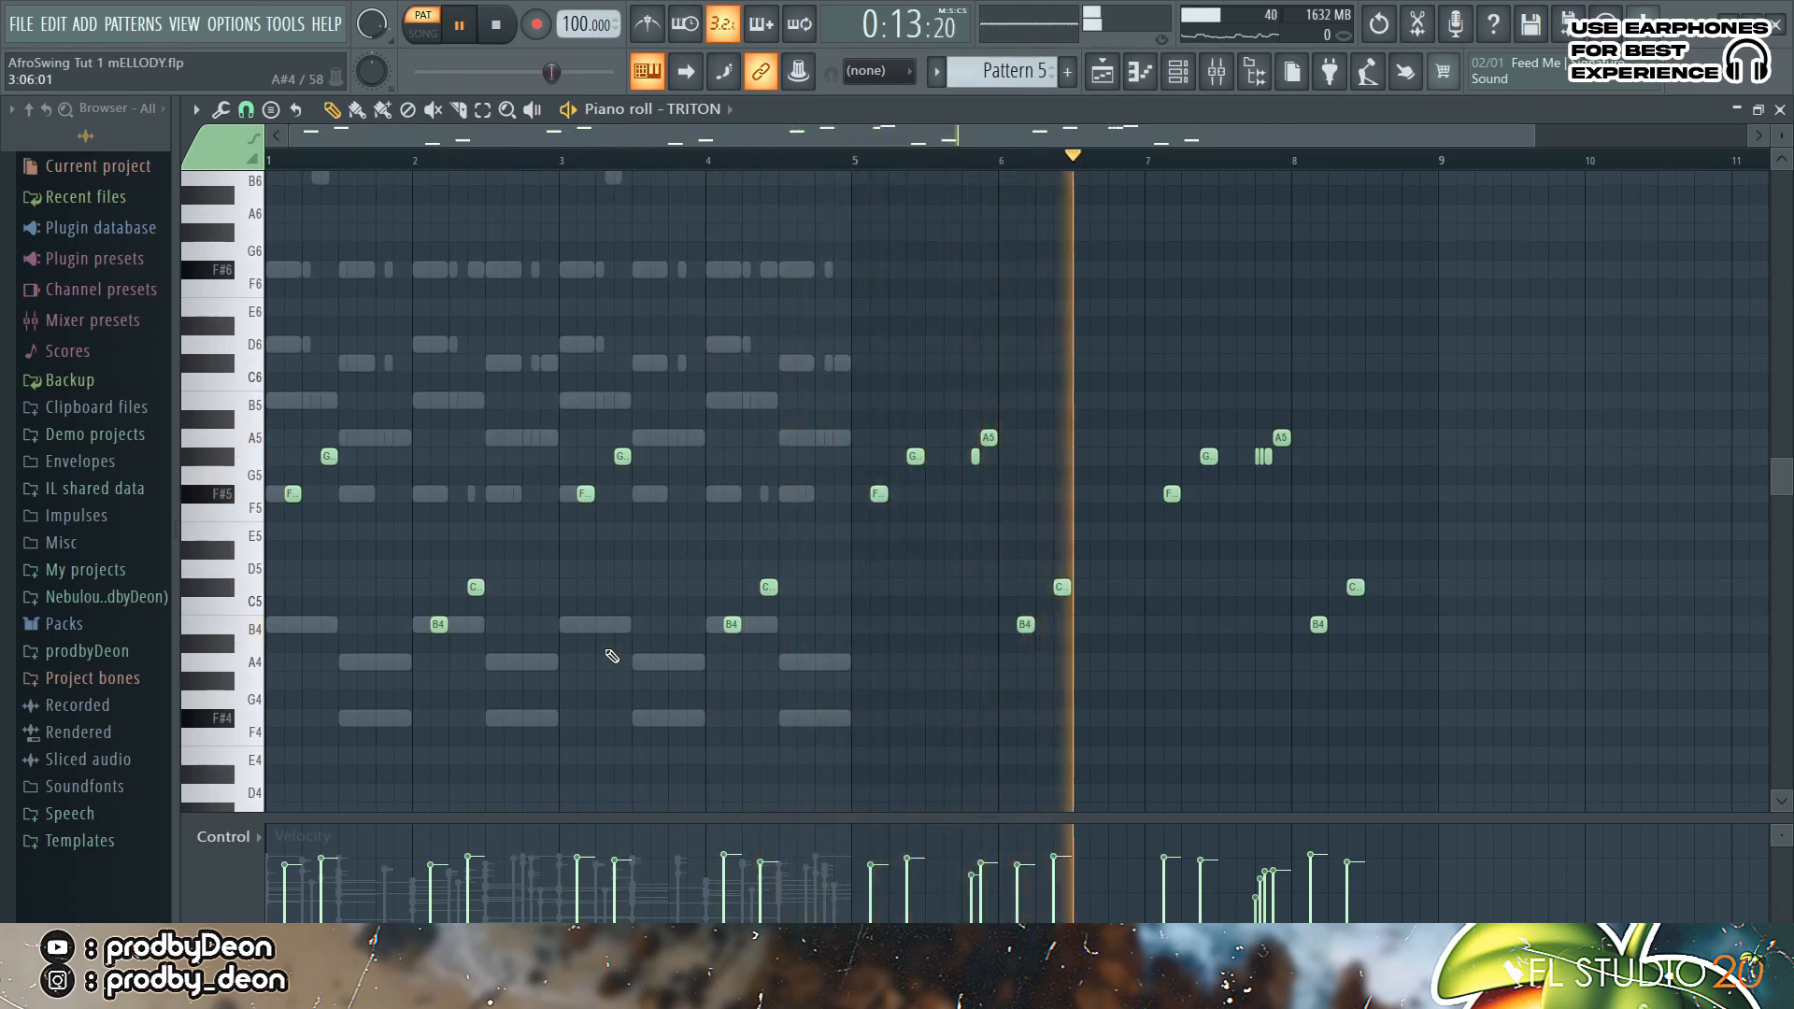
drag(1531, 135, 1257, 135)
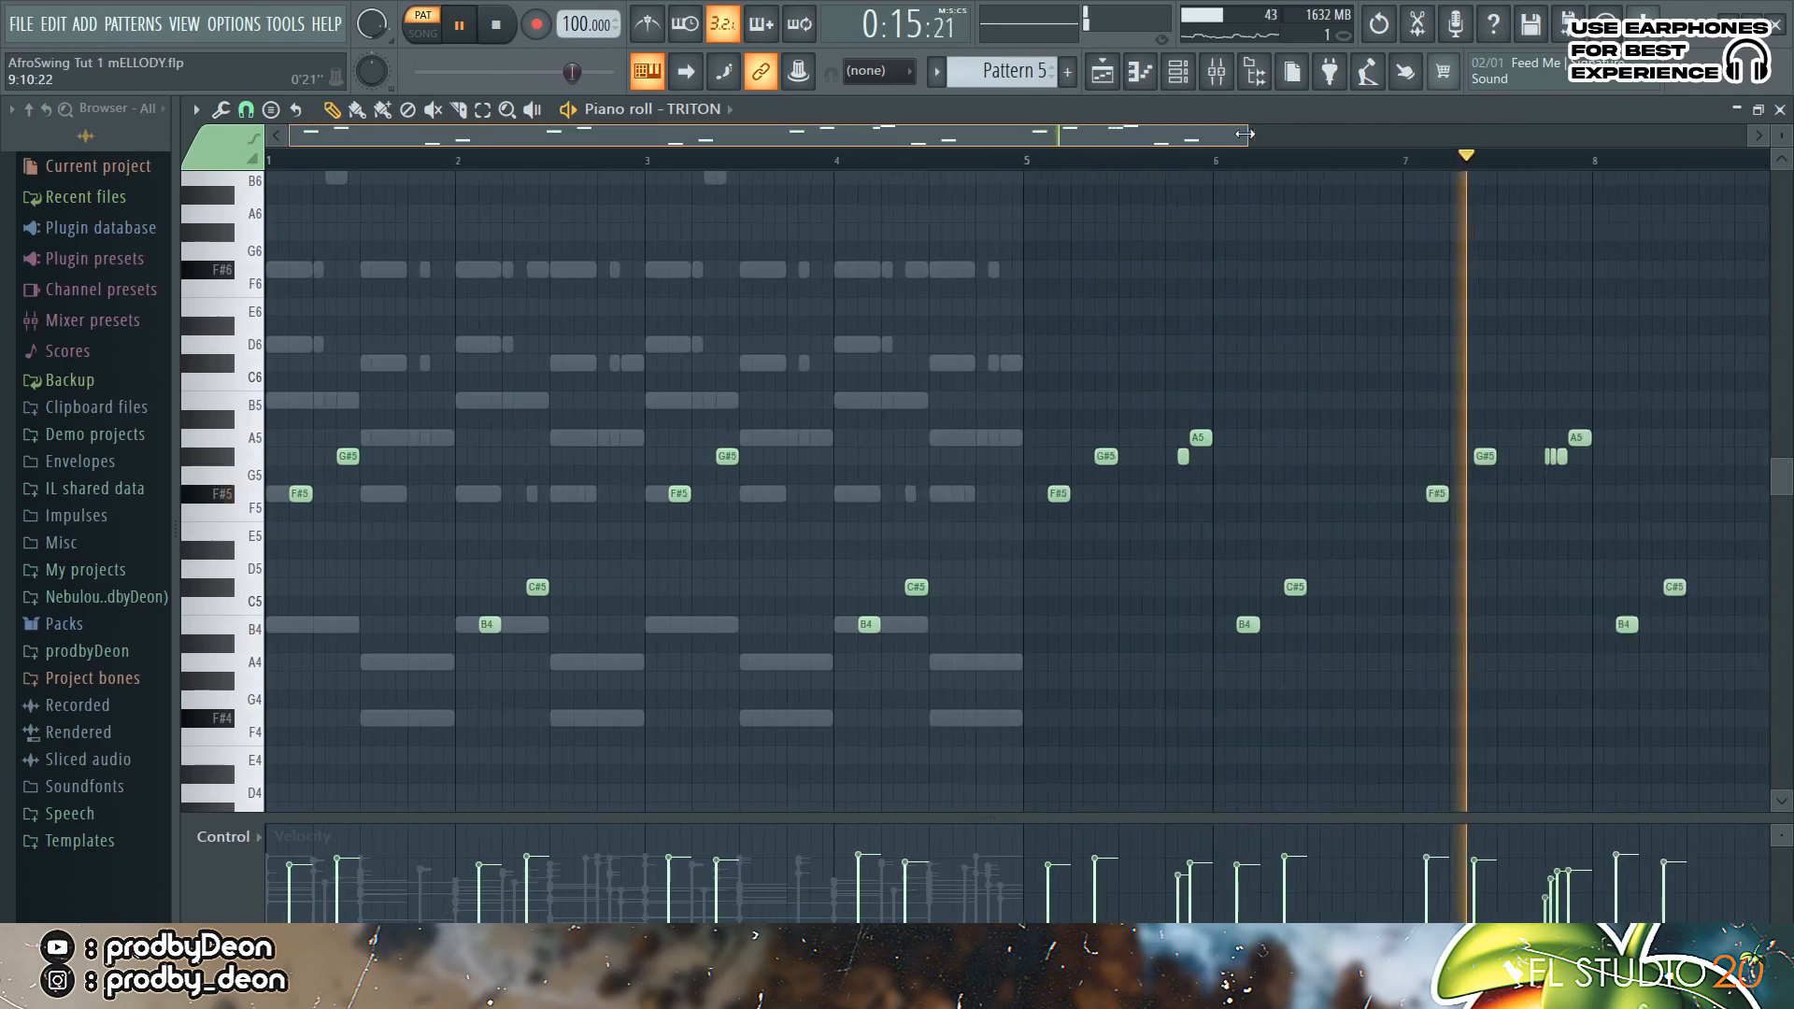
drag(1141, 136, 1281, 135)
key(space)
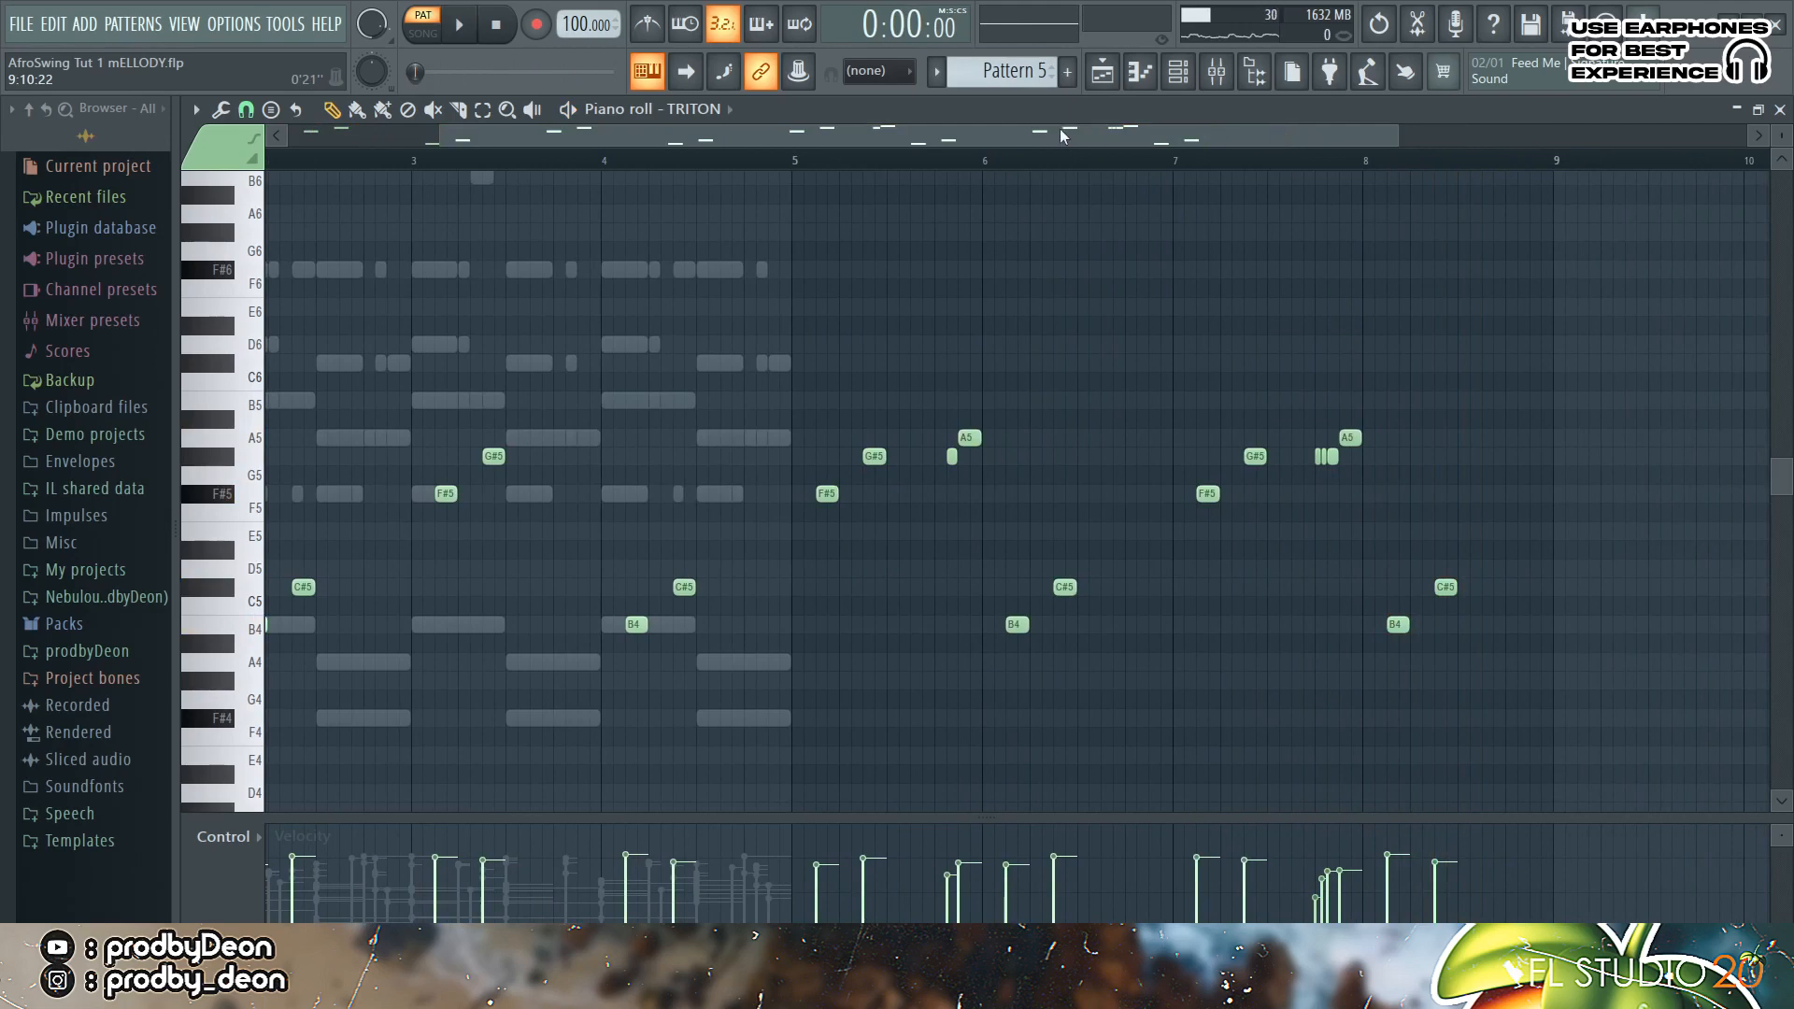
drag(1060, 128, 966, 122)
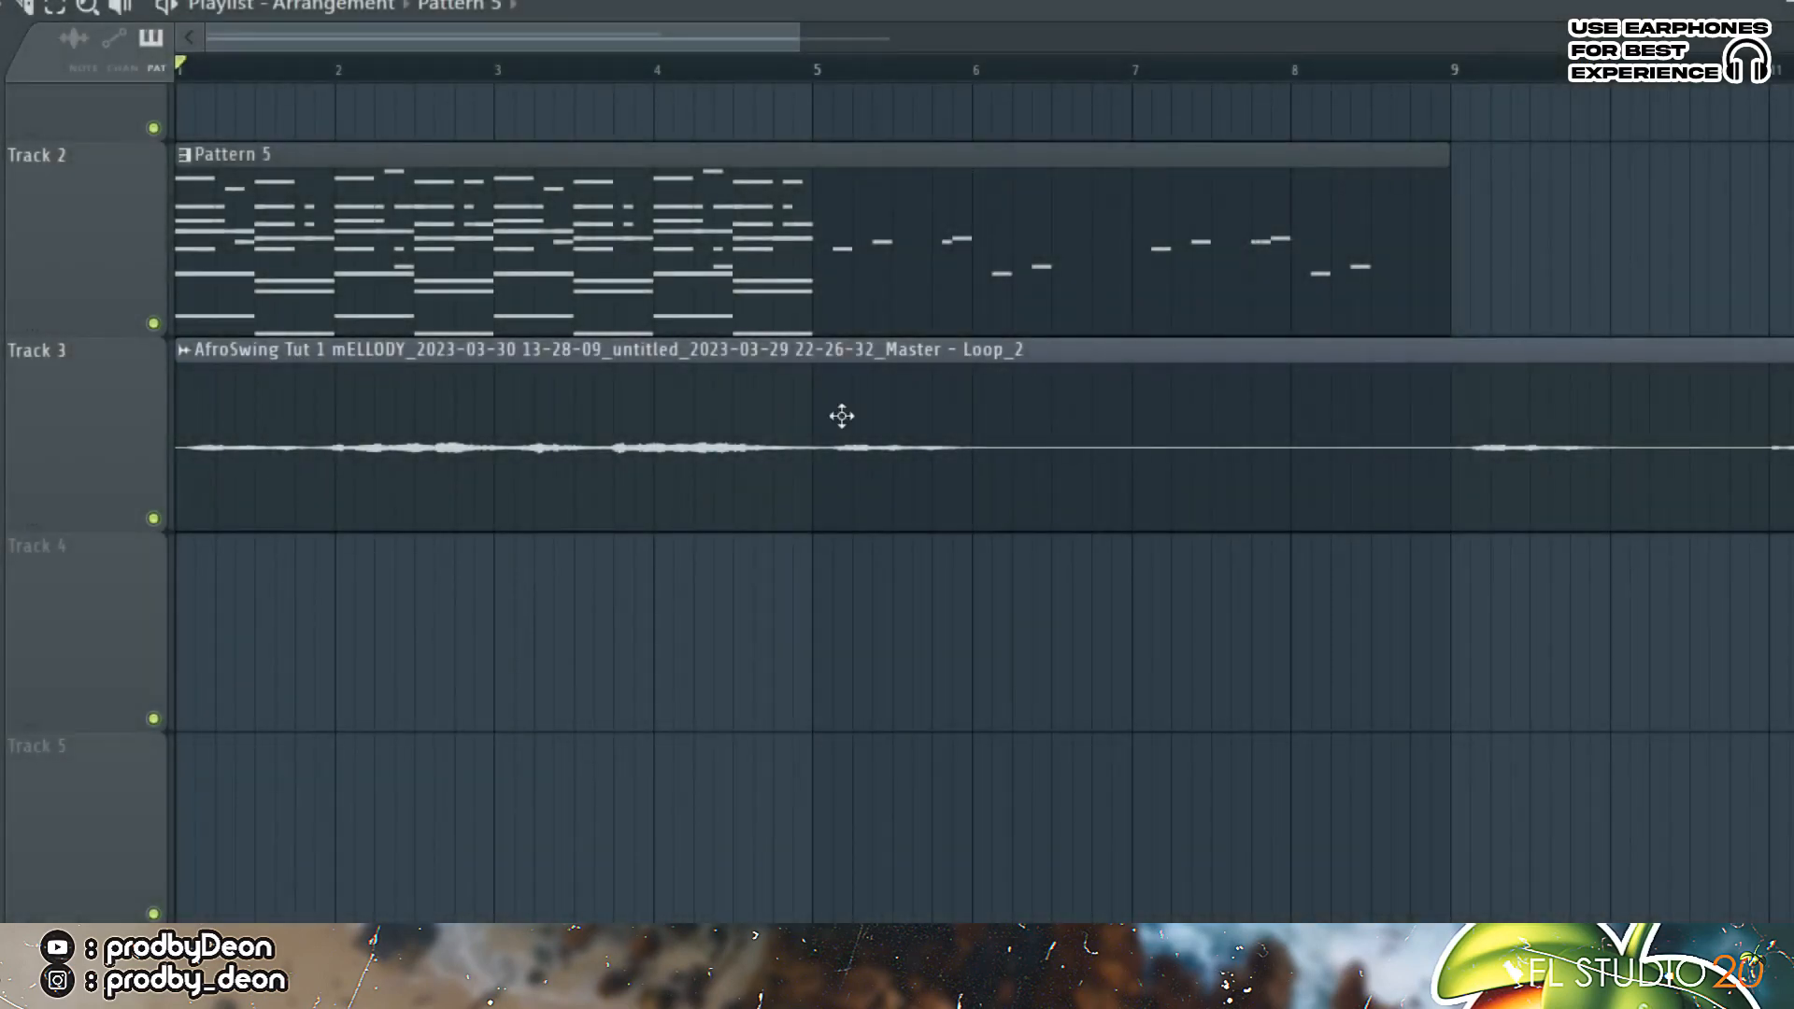
Step: Check the sample settings of the rendered melody loop on Track 3, then play the arrangement from bar 1
click(395, 451)
double_click(395, 451)
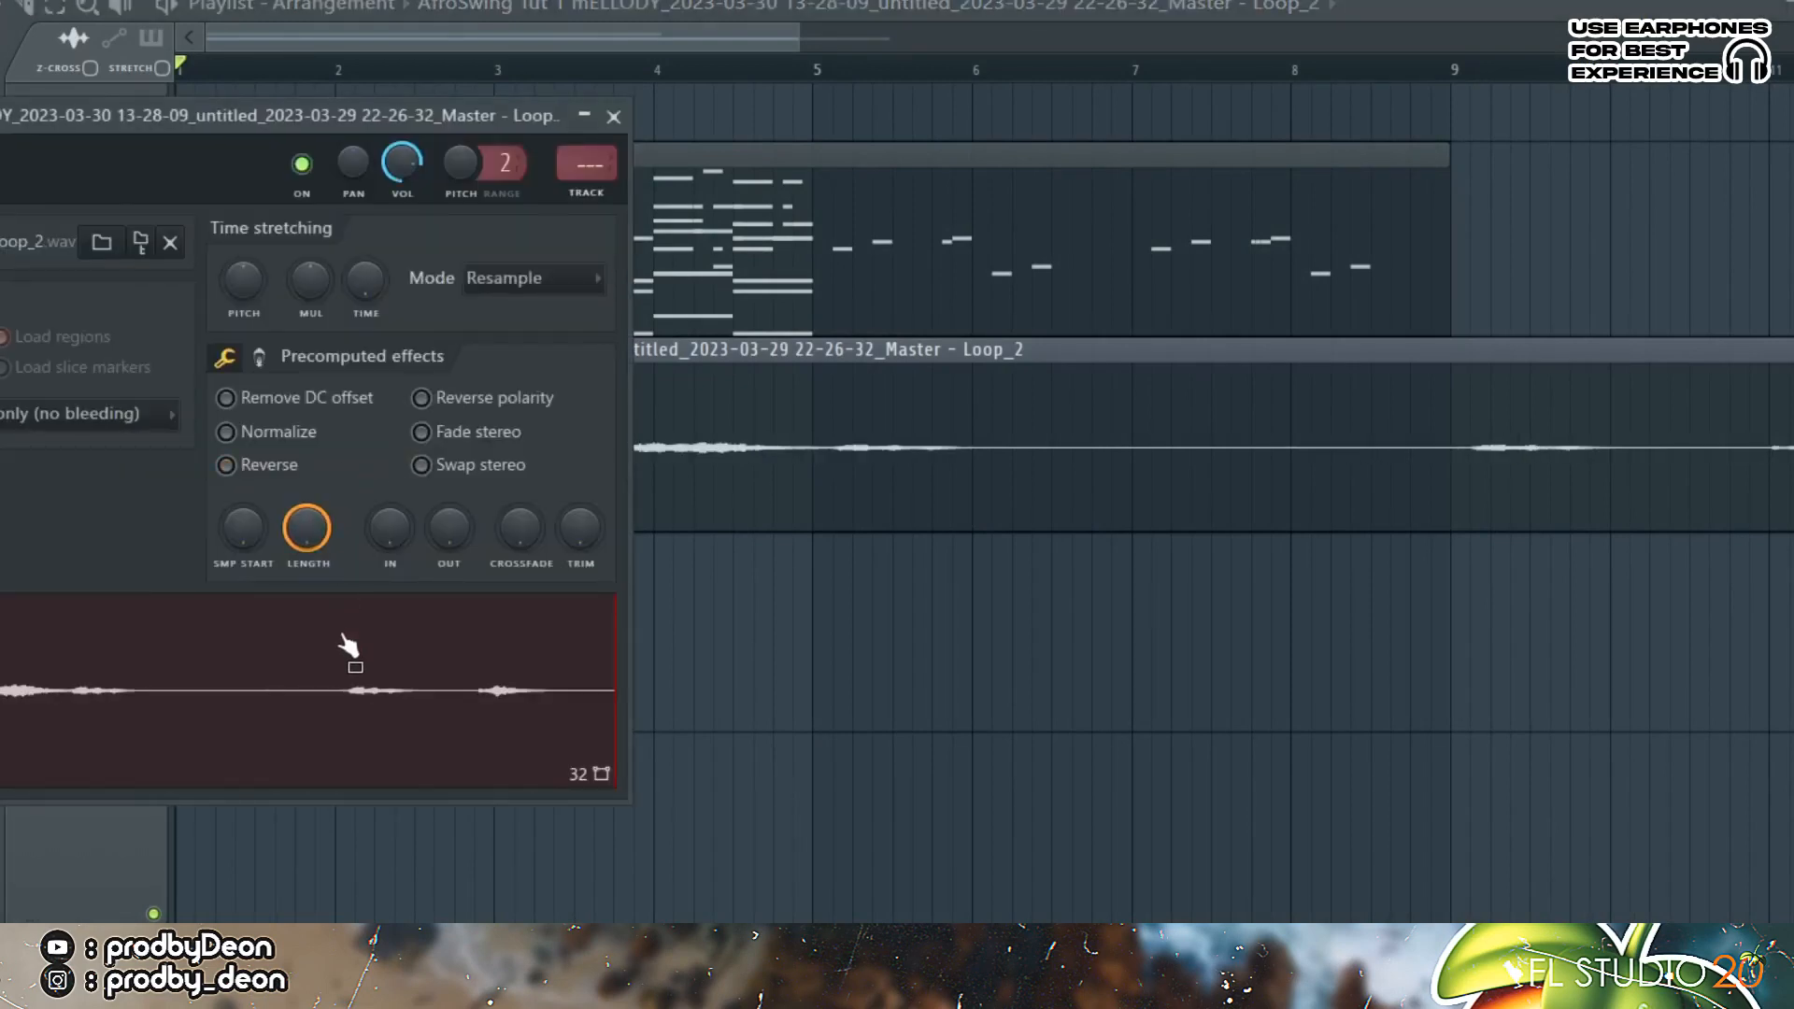
click(613, 117)
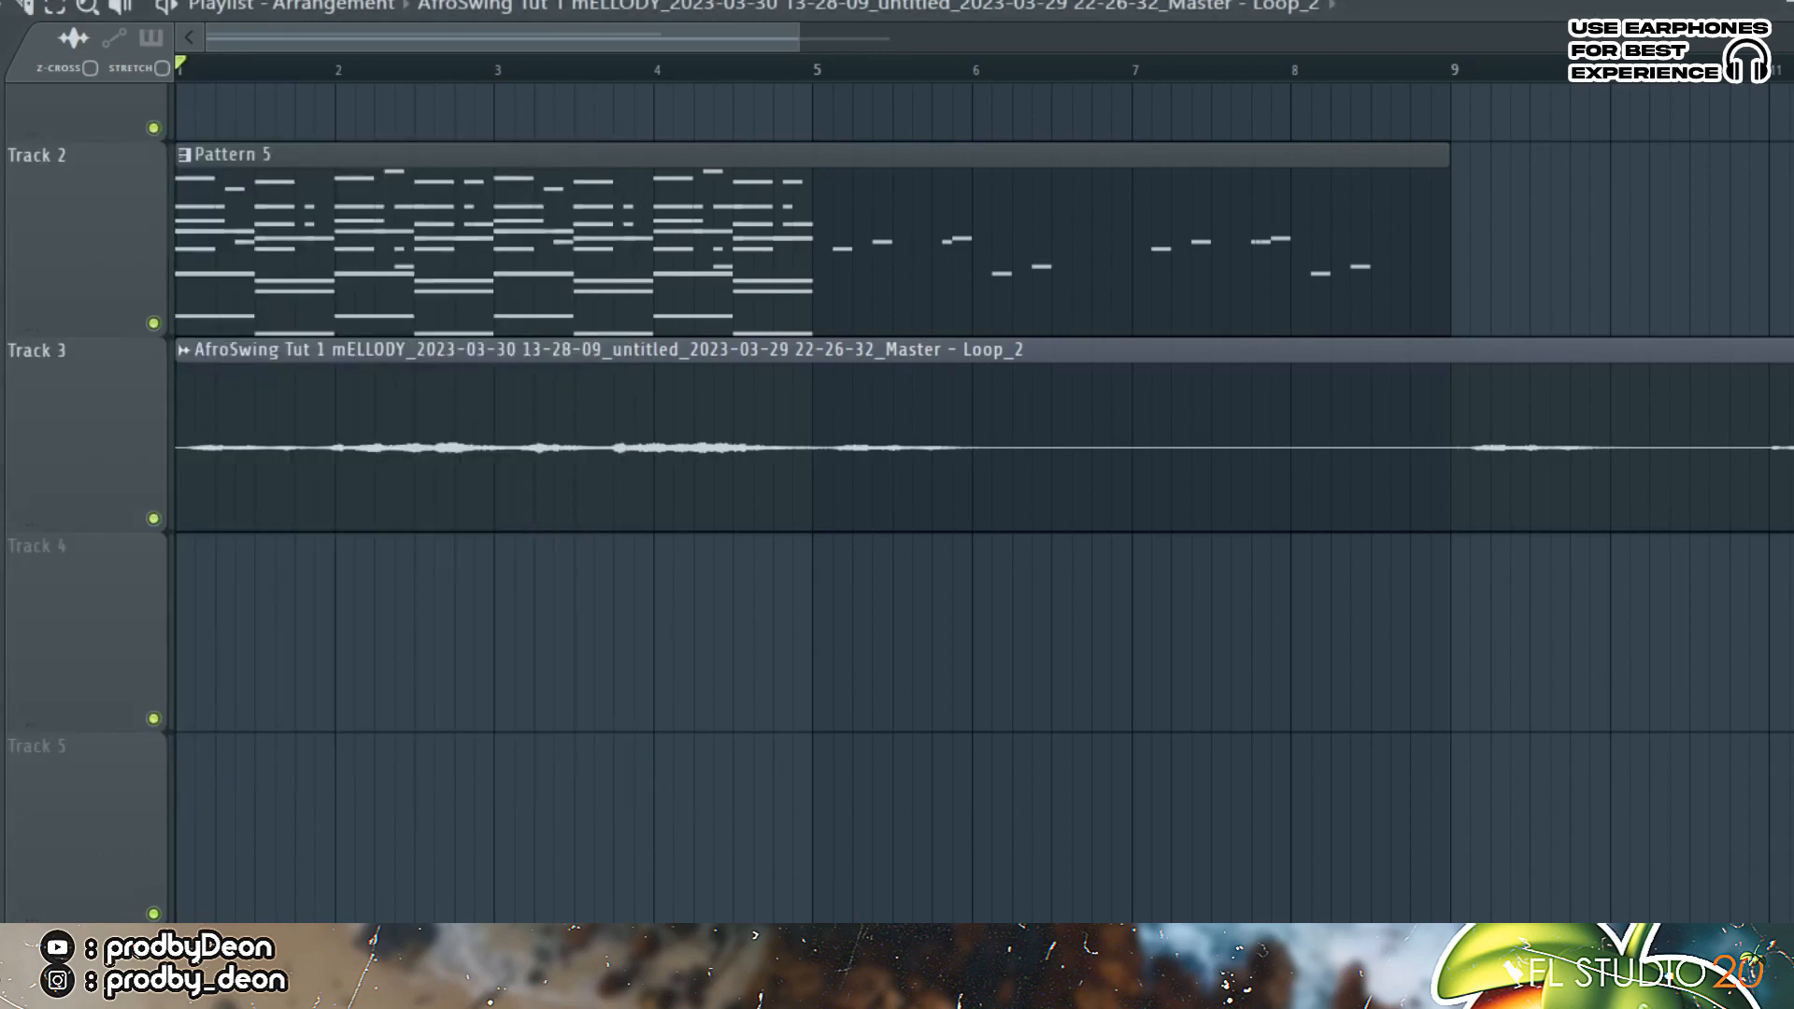
key(space)
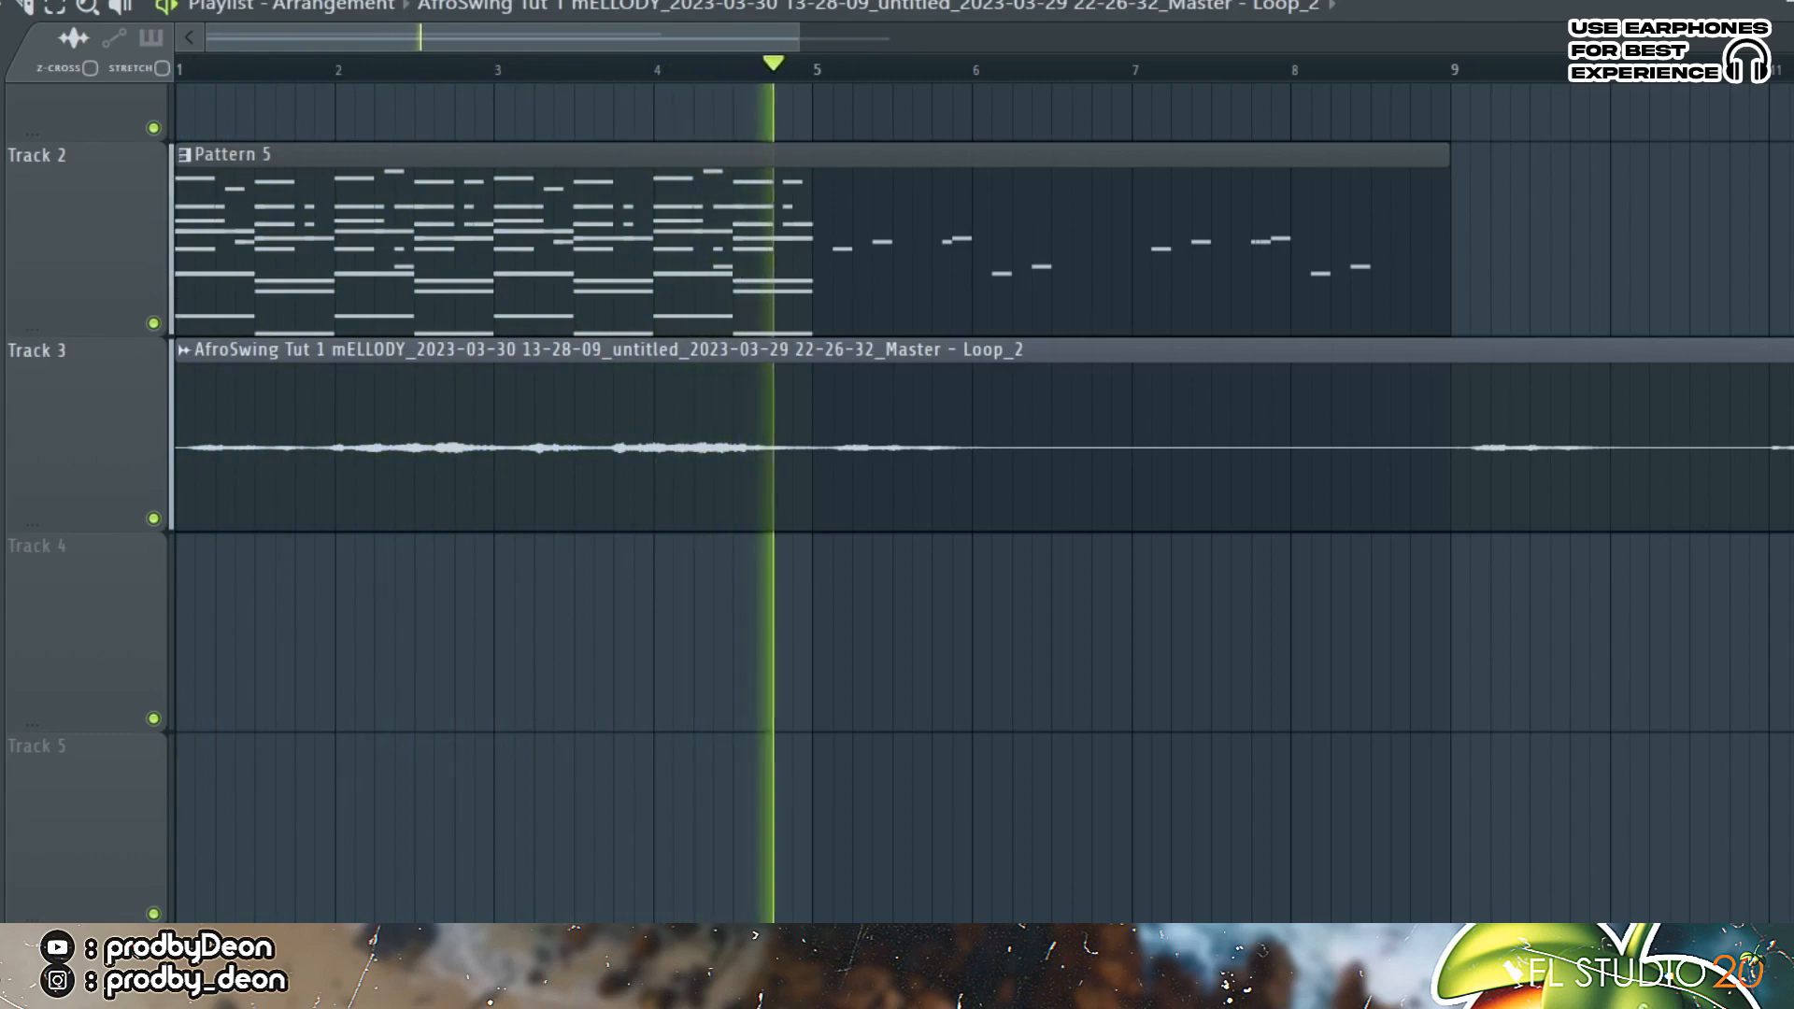
key(space)
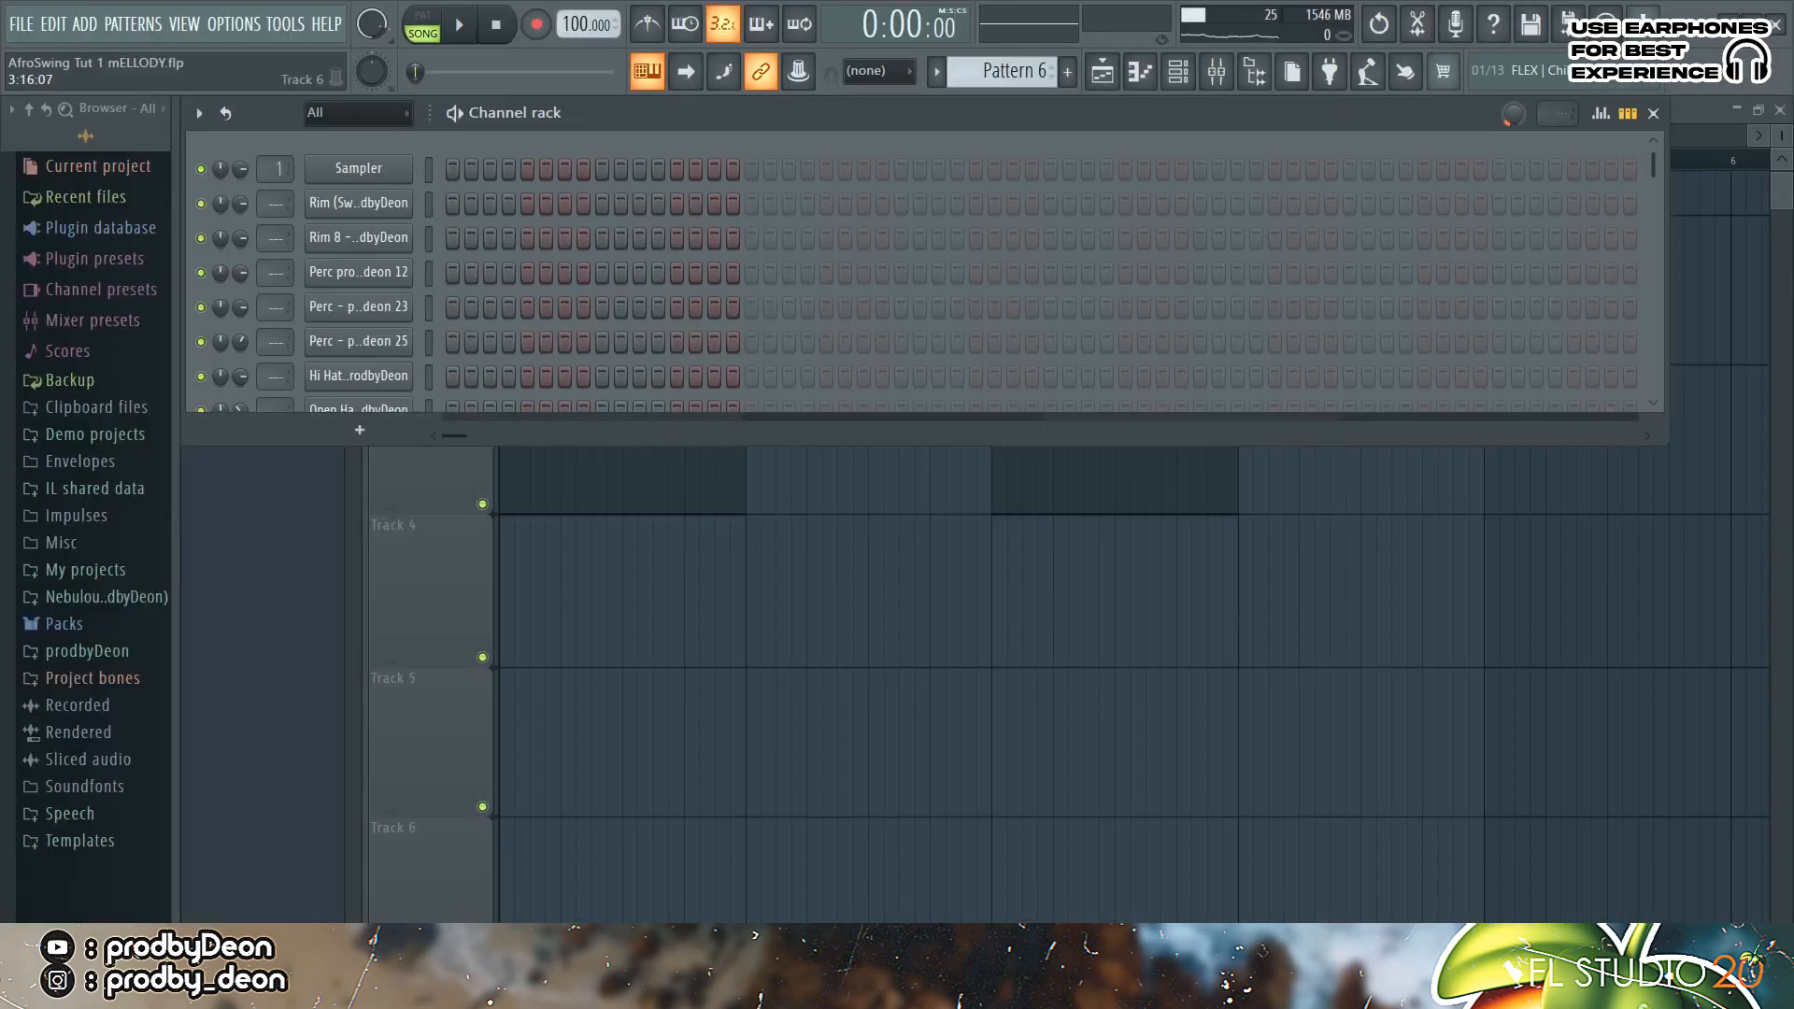
Step: Program the first Rim channel of Pattern 6 with hits on steps 4, 7, 13, 20, 23 and 29 during playback
click(430, 205)
key(space)
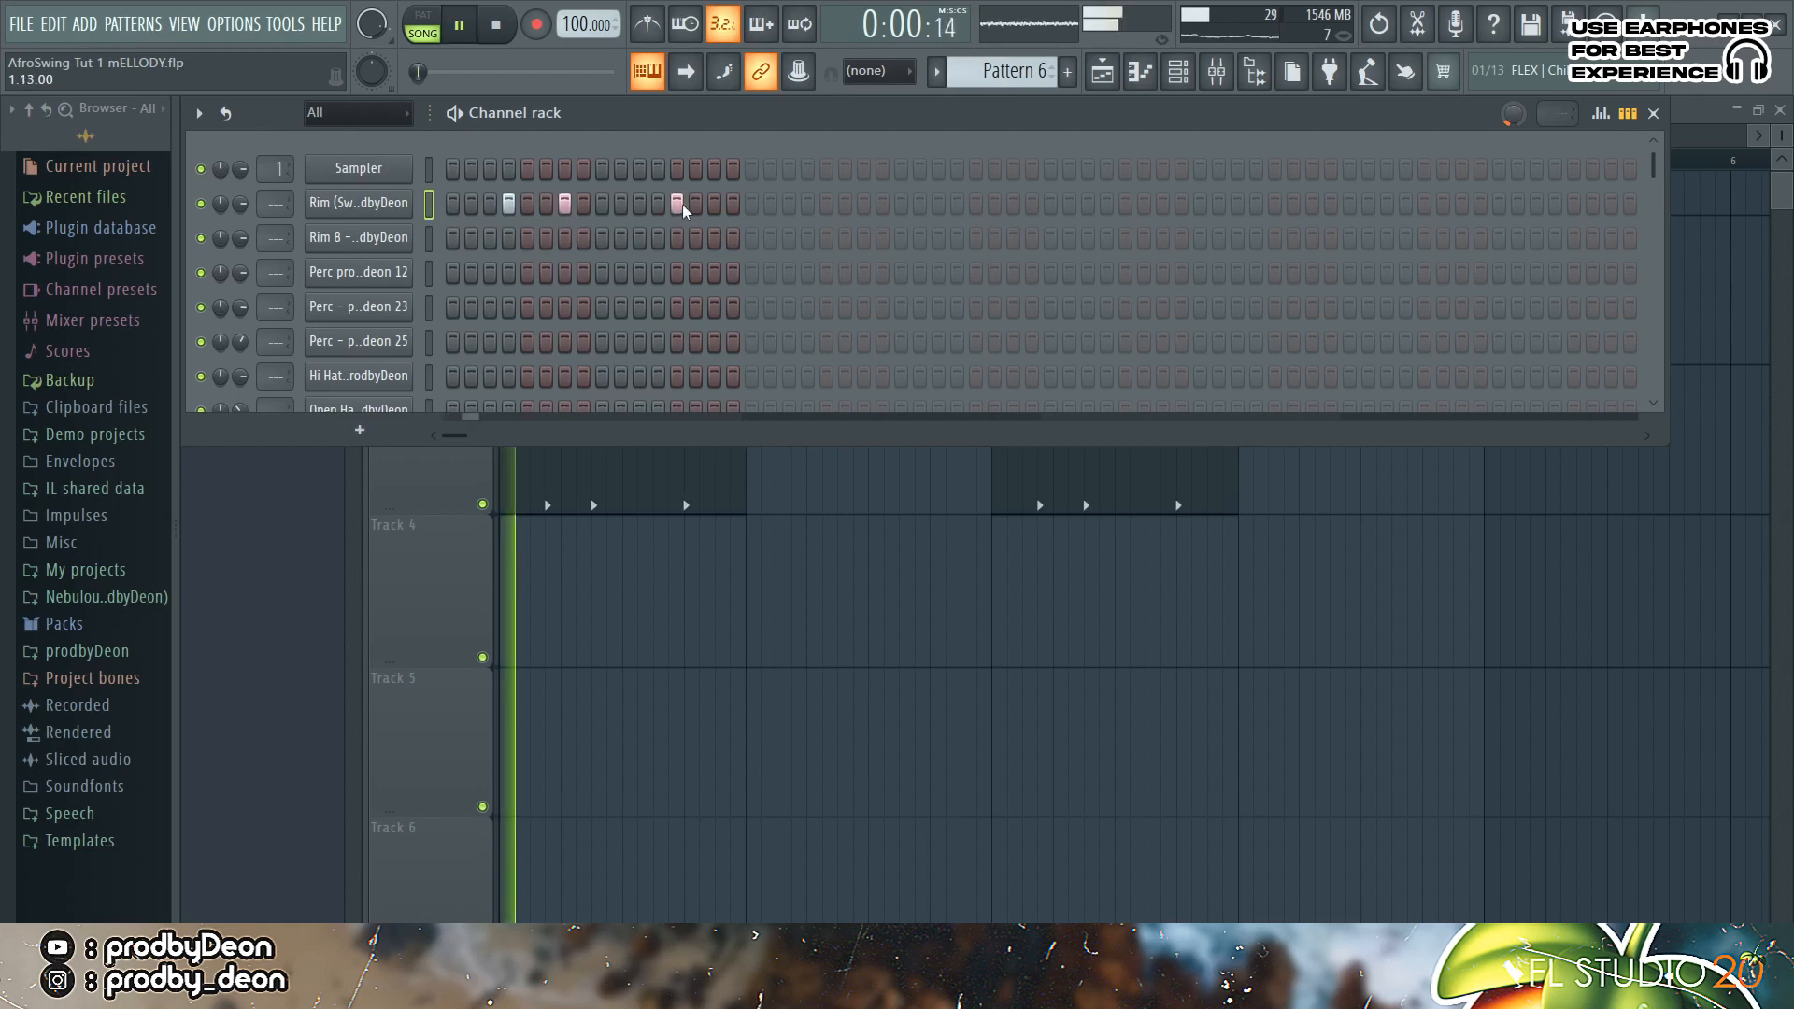
click(807, 204)
click(863, 203)
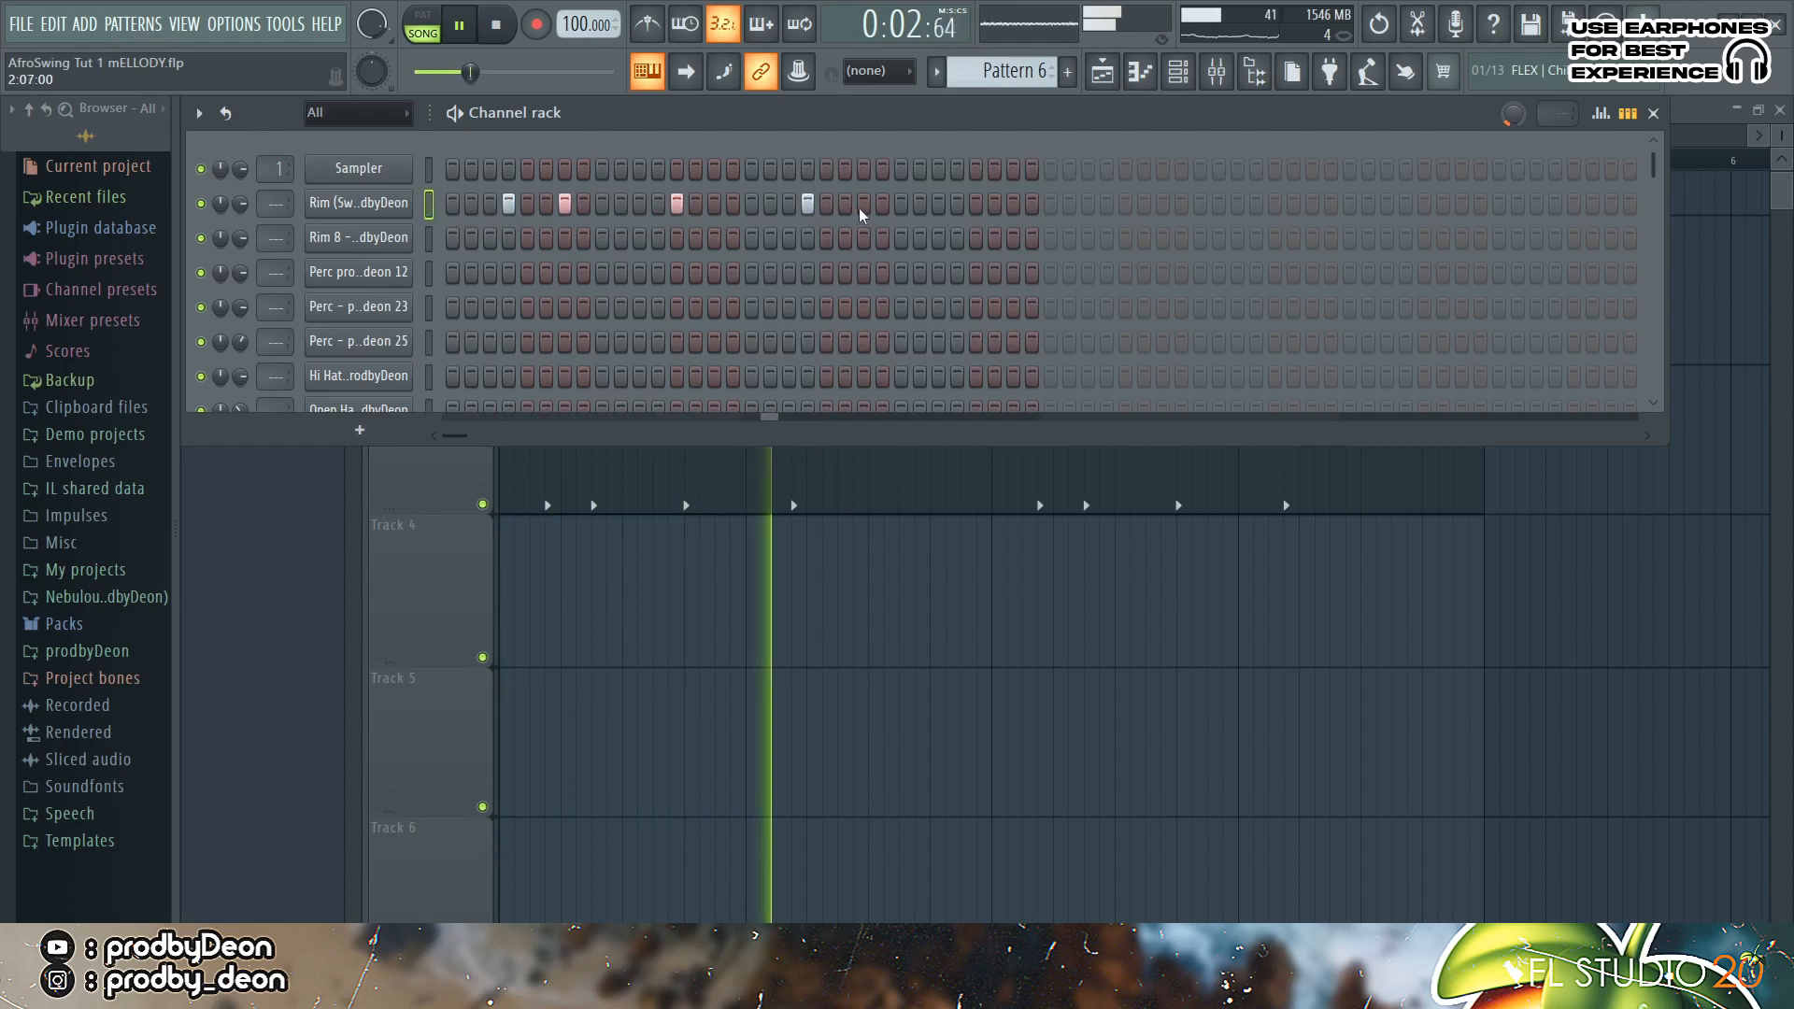
click(975, 204)
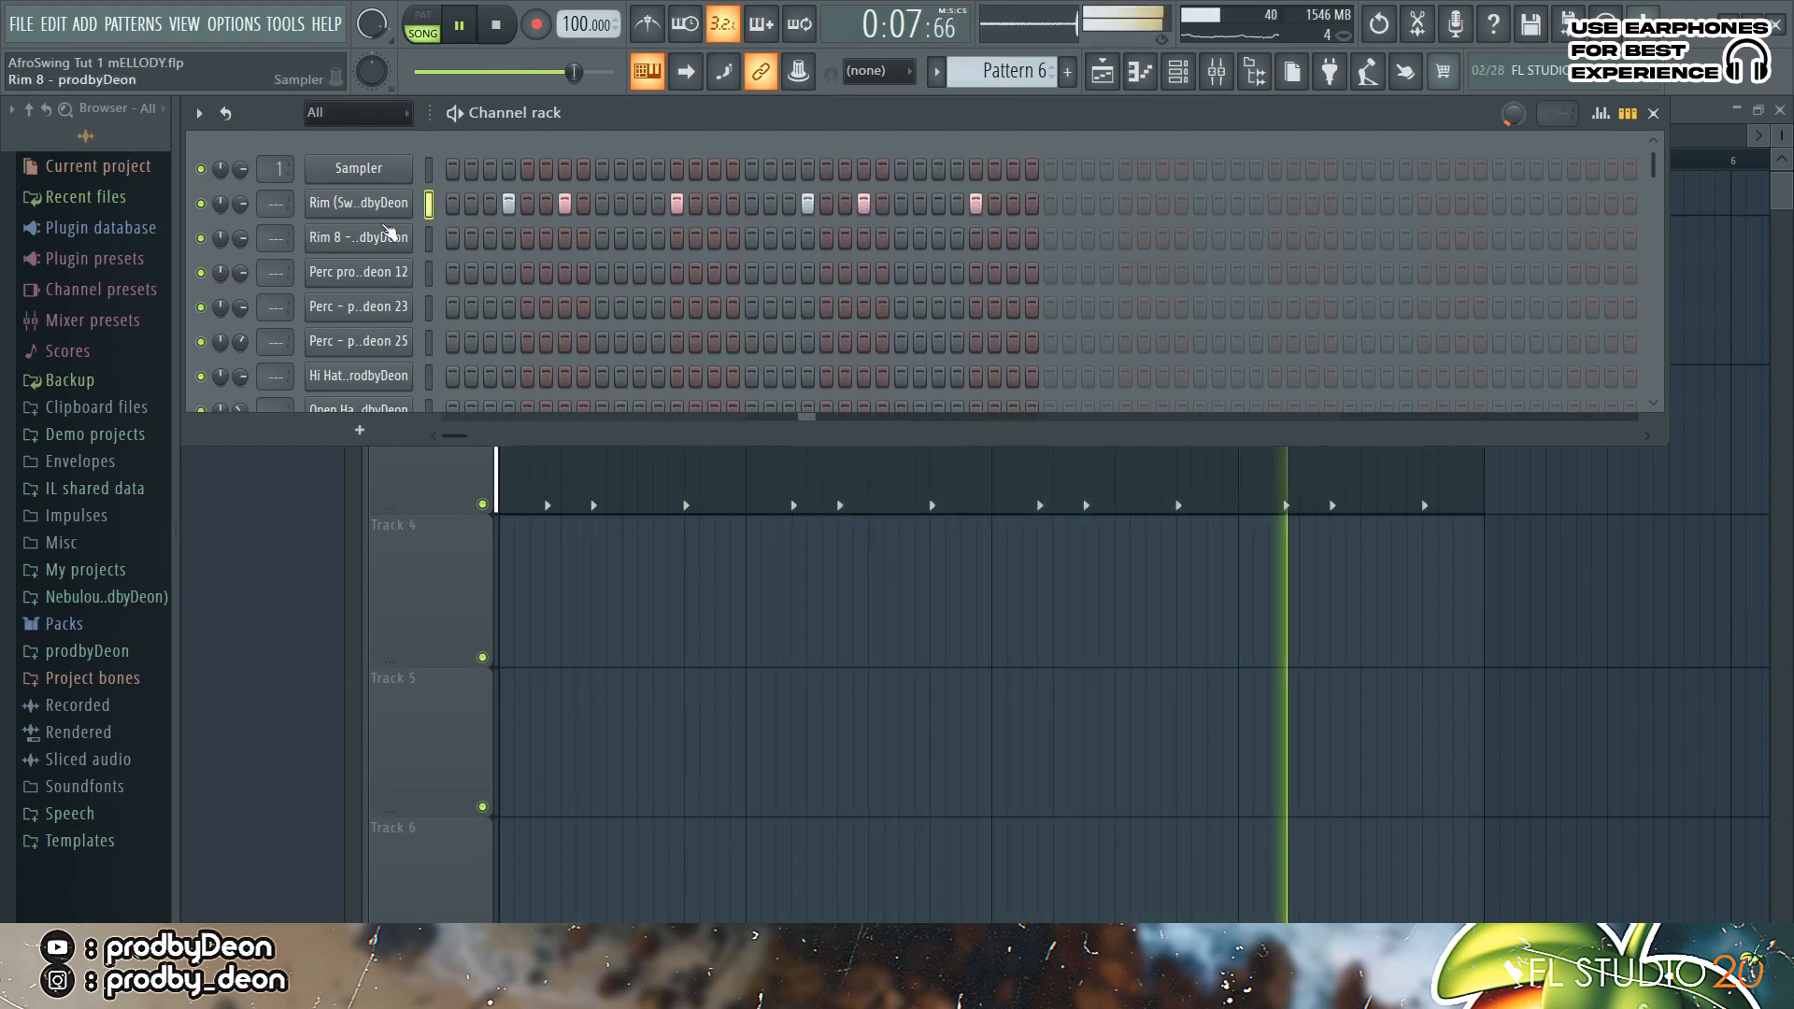
Step: Duplicate the first Rim channel's step sequence onto the Rim 8 channel and audition the two layered rims
click(383, 237)
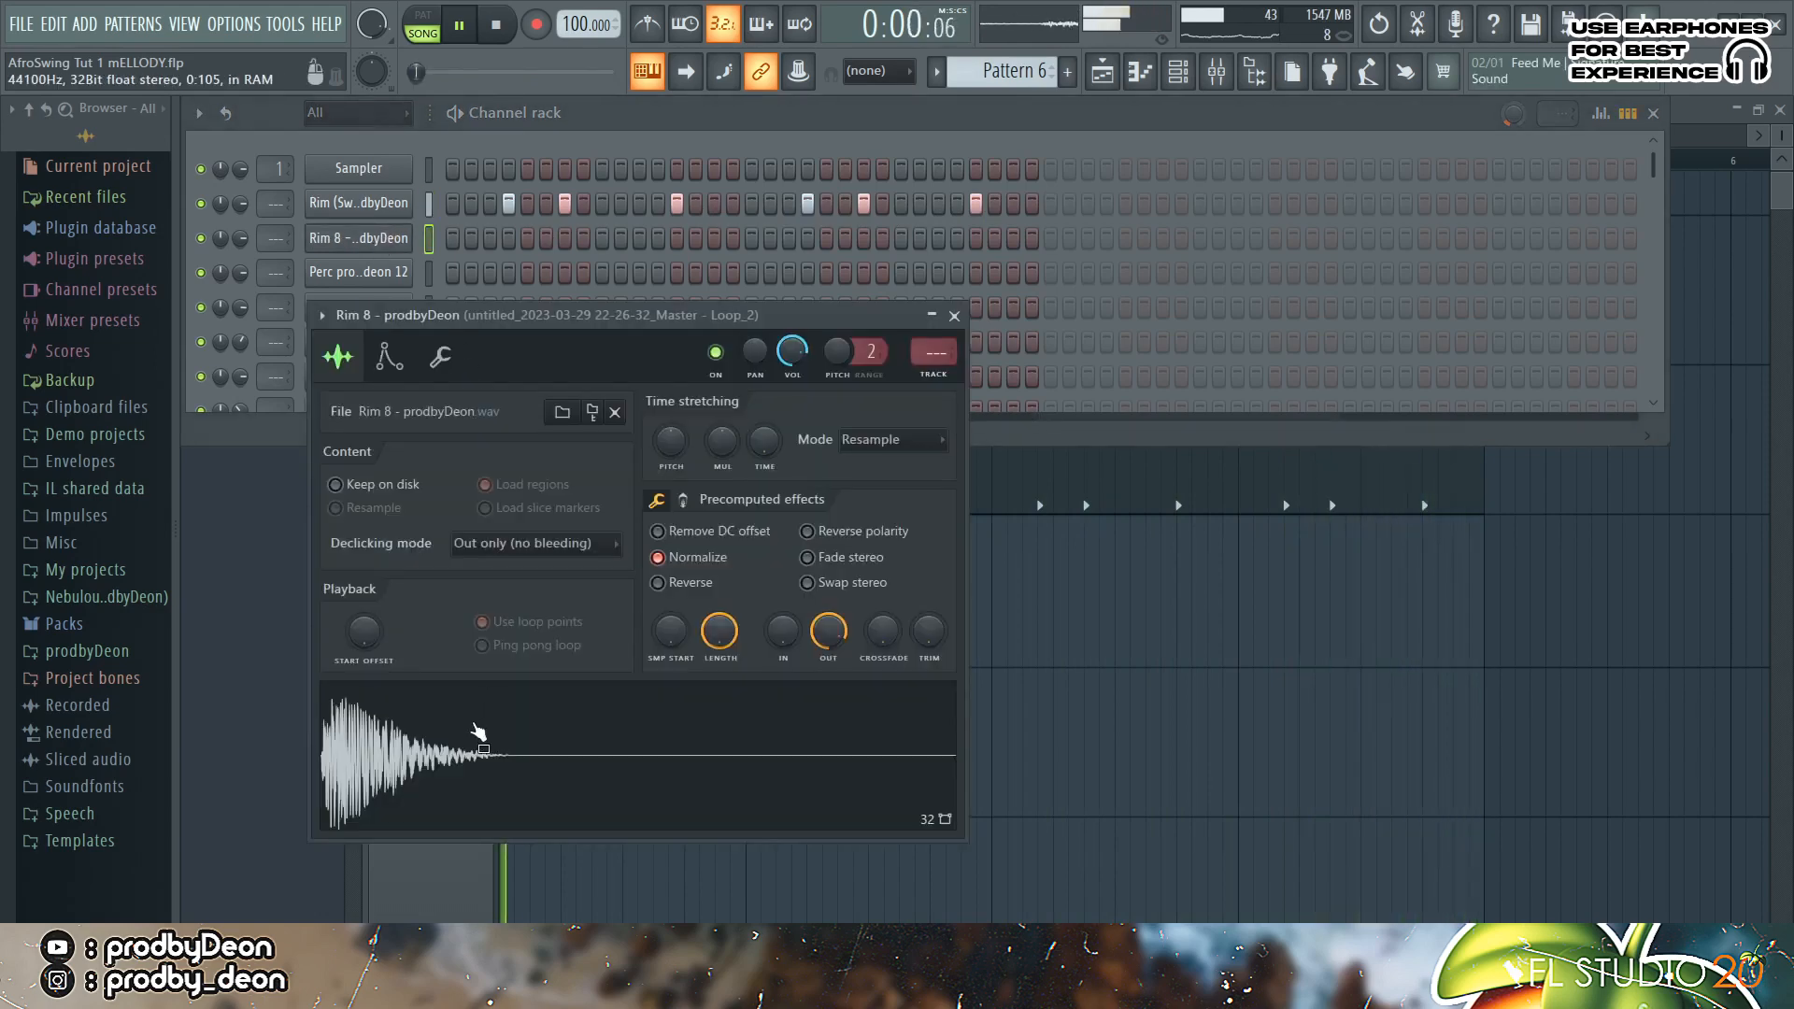
click(432, 253)
click(432, 253)
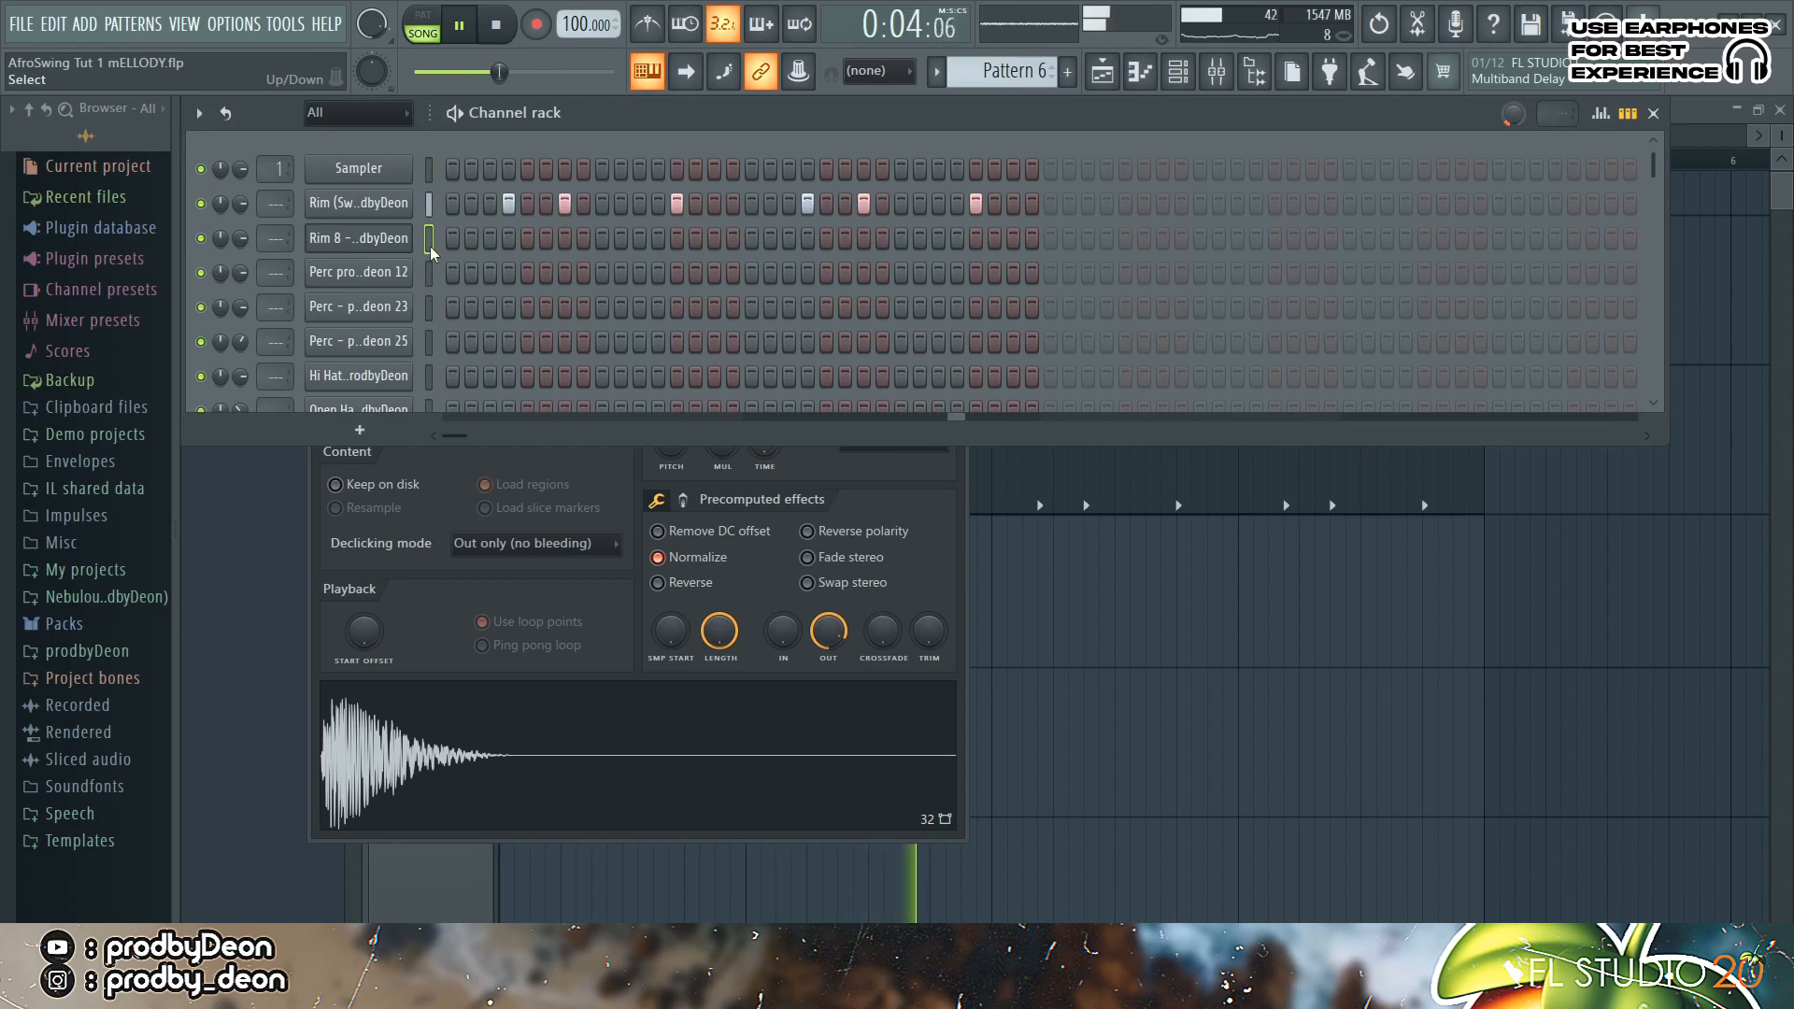
key(ctrl+v)
key(space)
key(space)
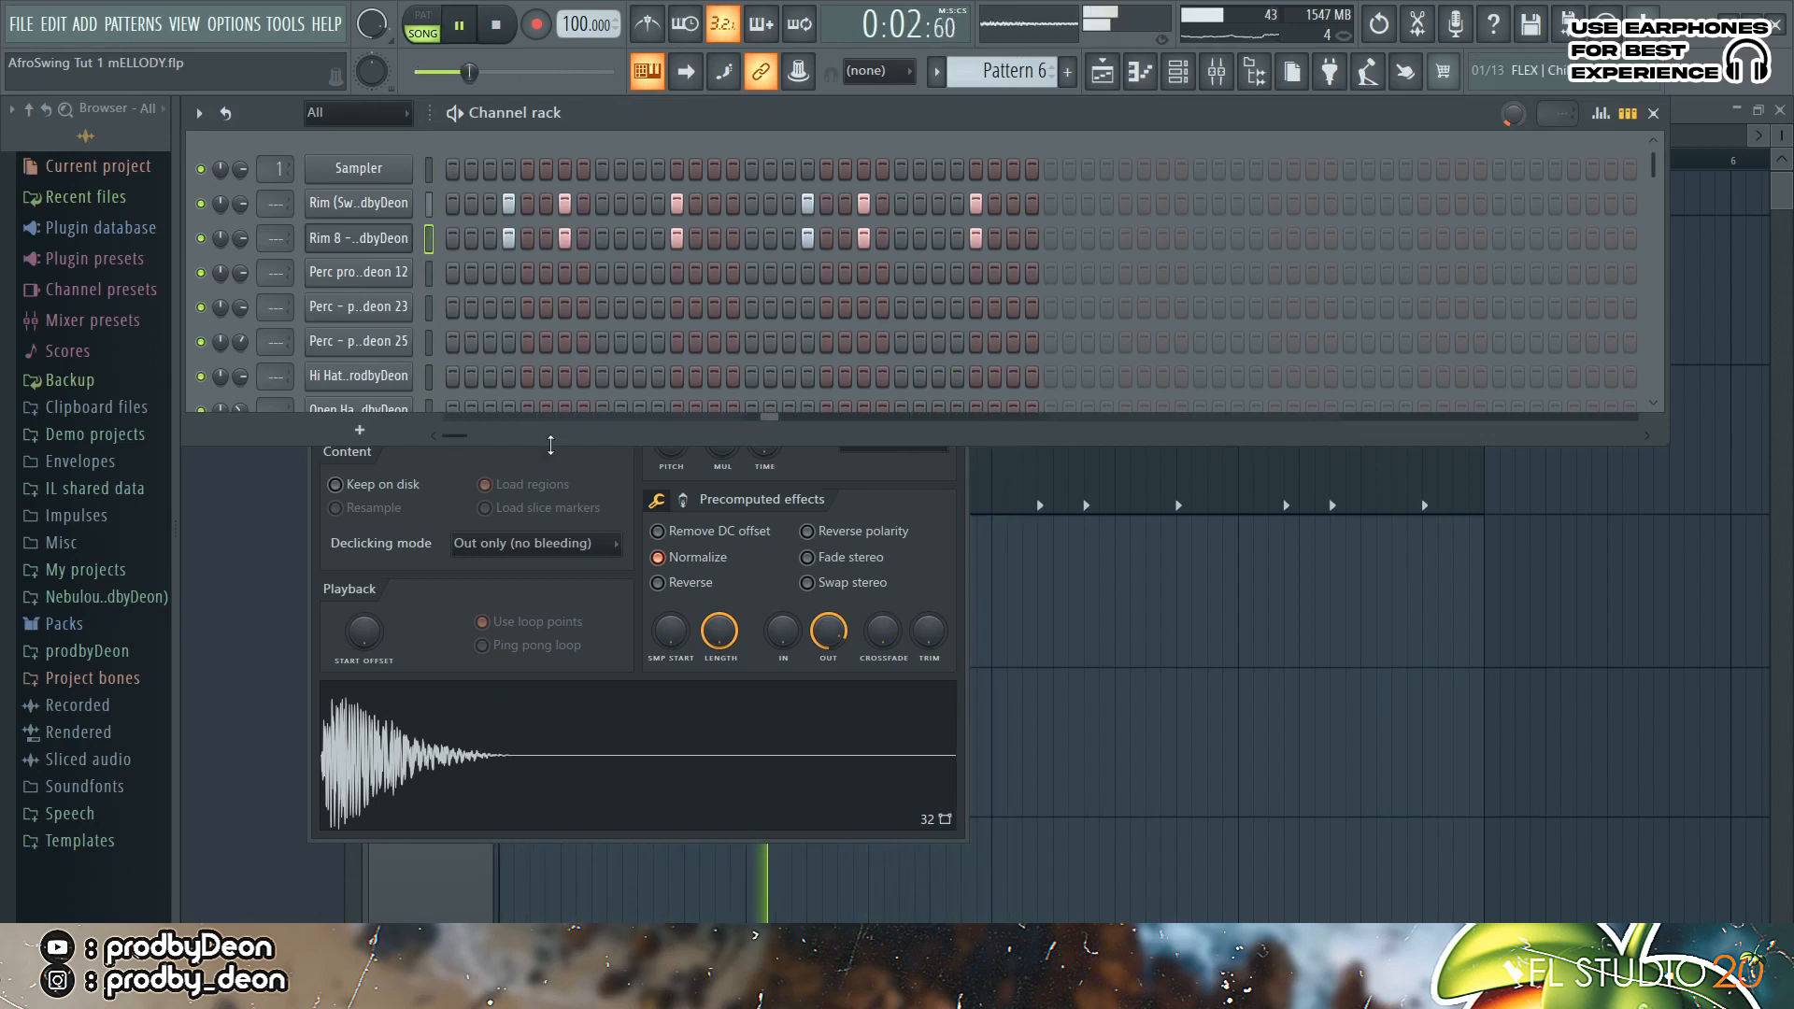
click(420, 468)
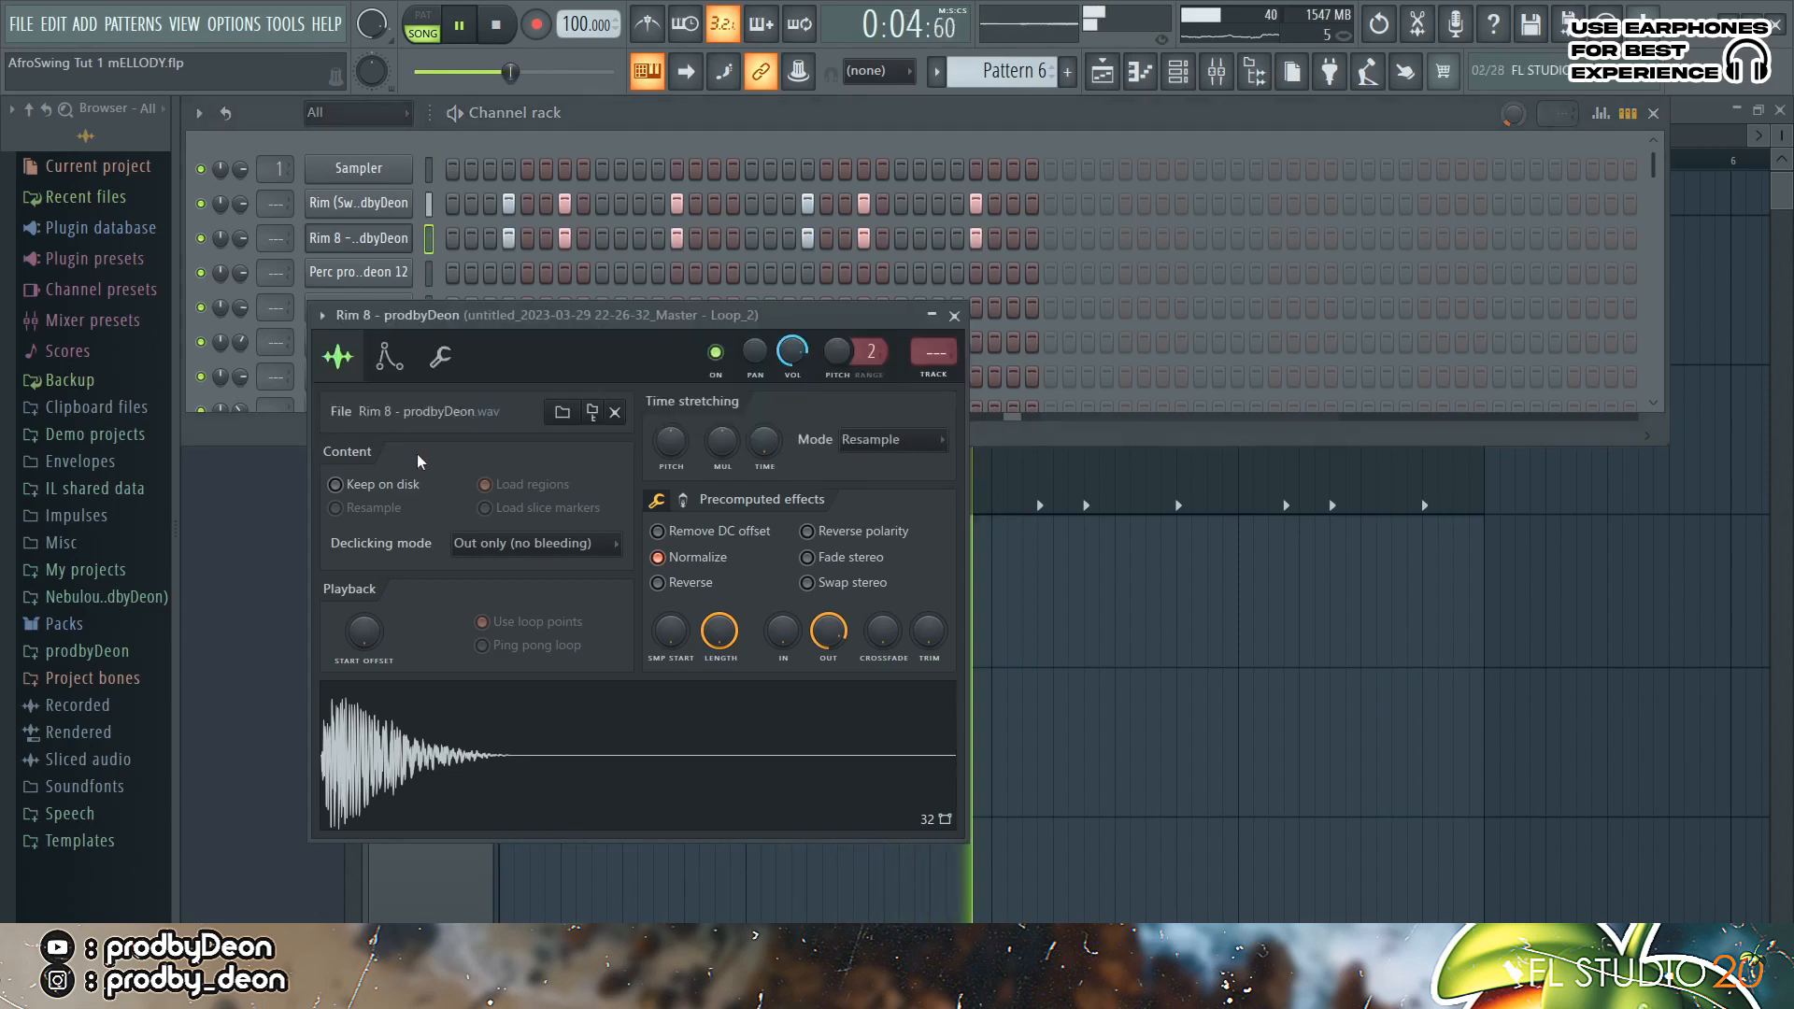
click(954, 315)
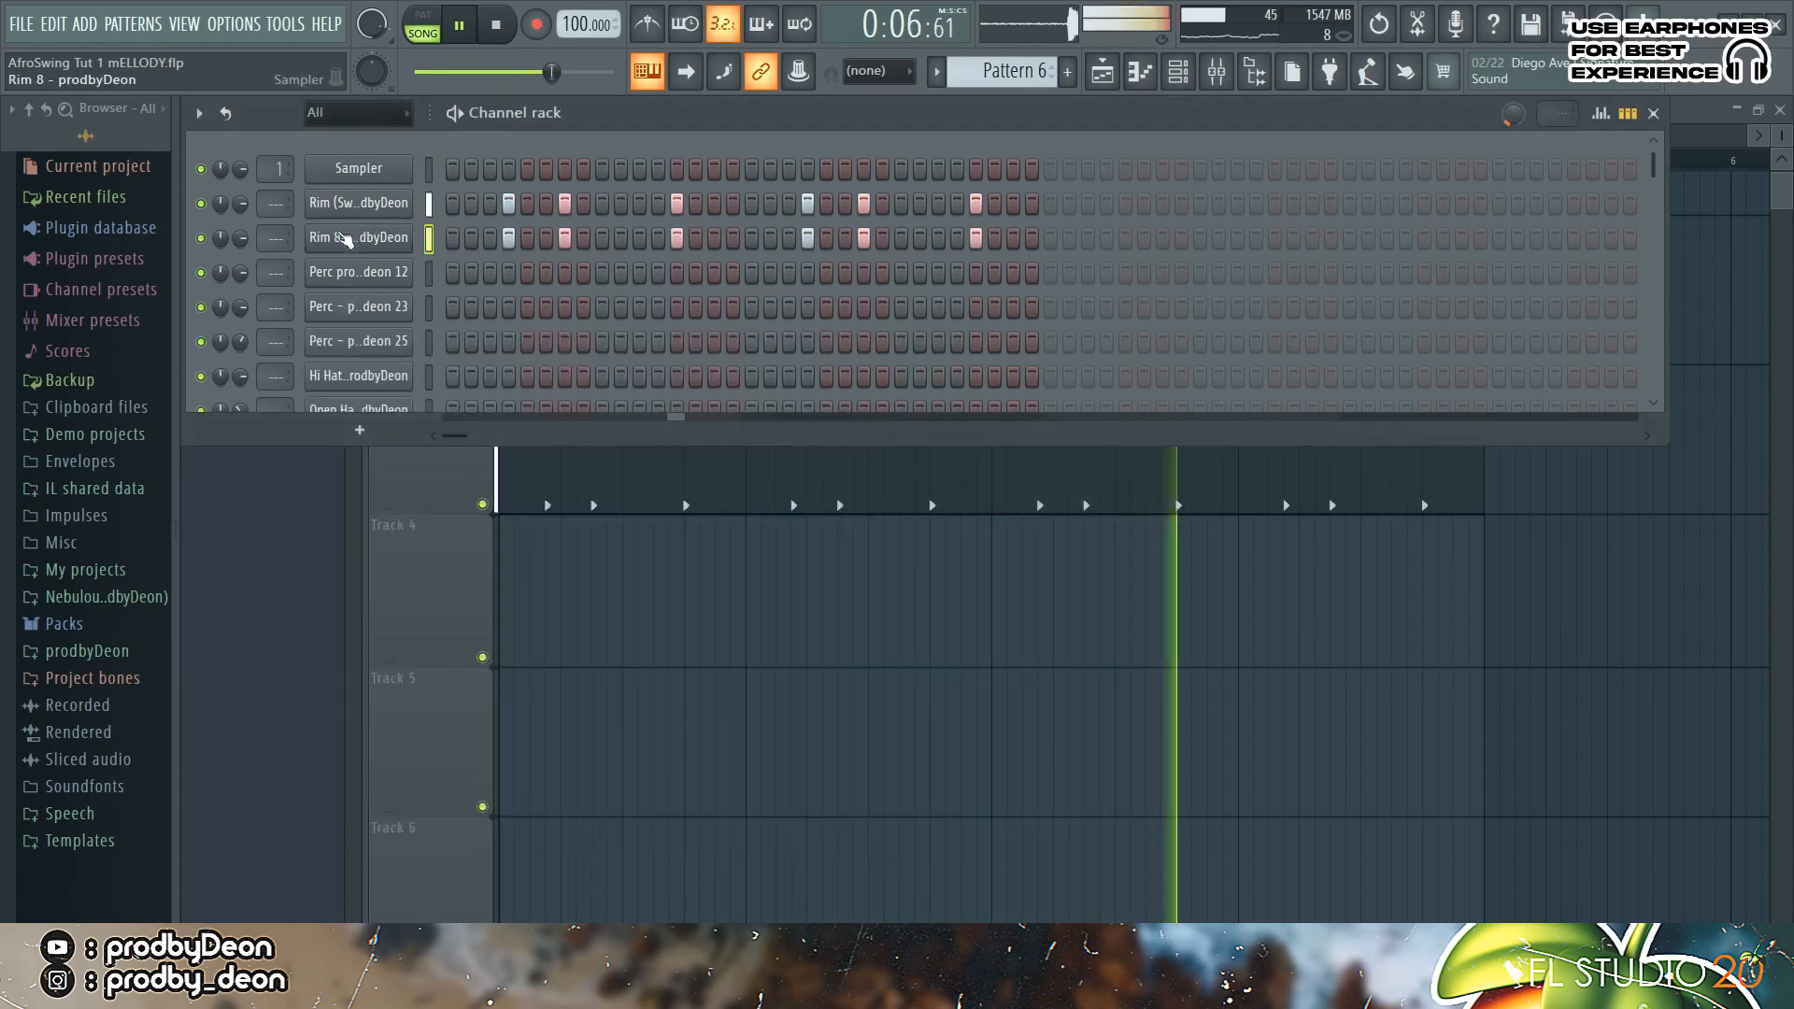
scroll(729, 327, down, 1)
key(space)
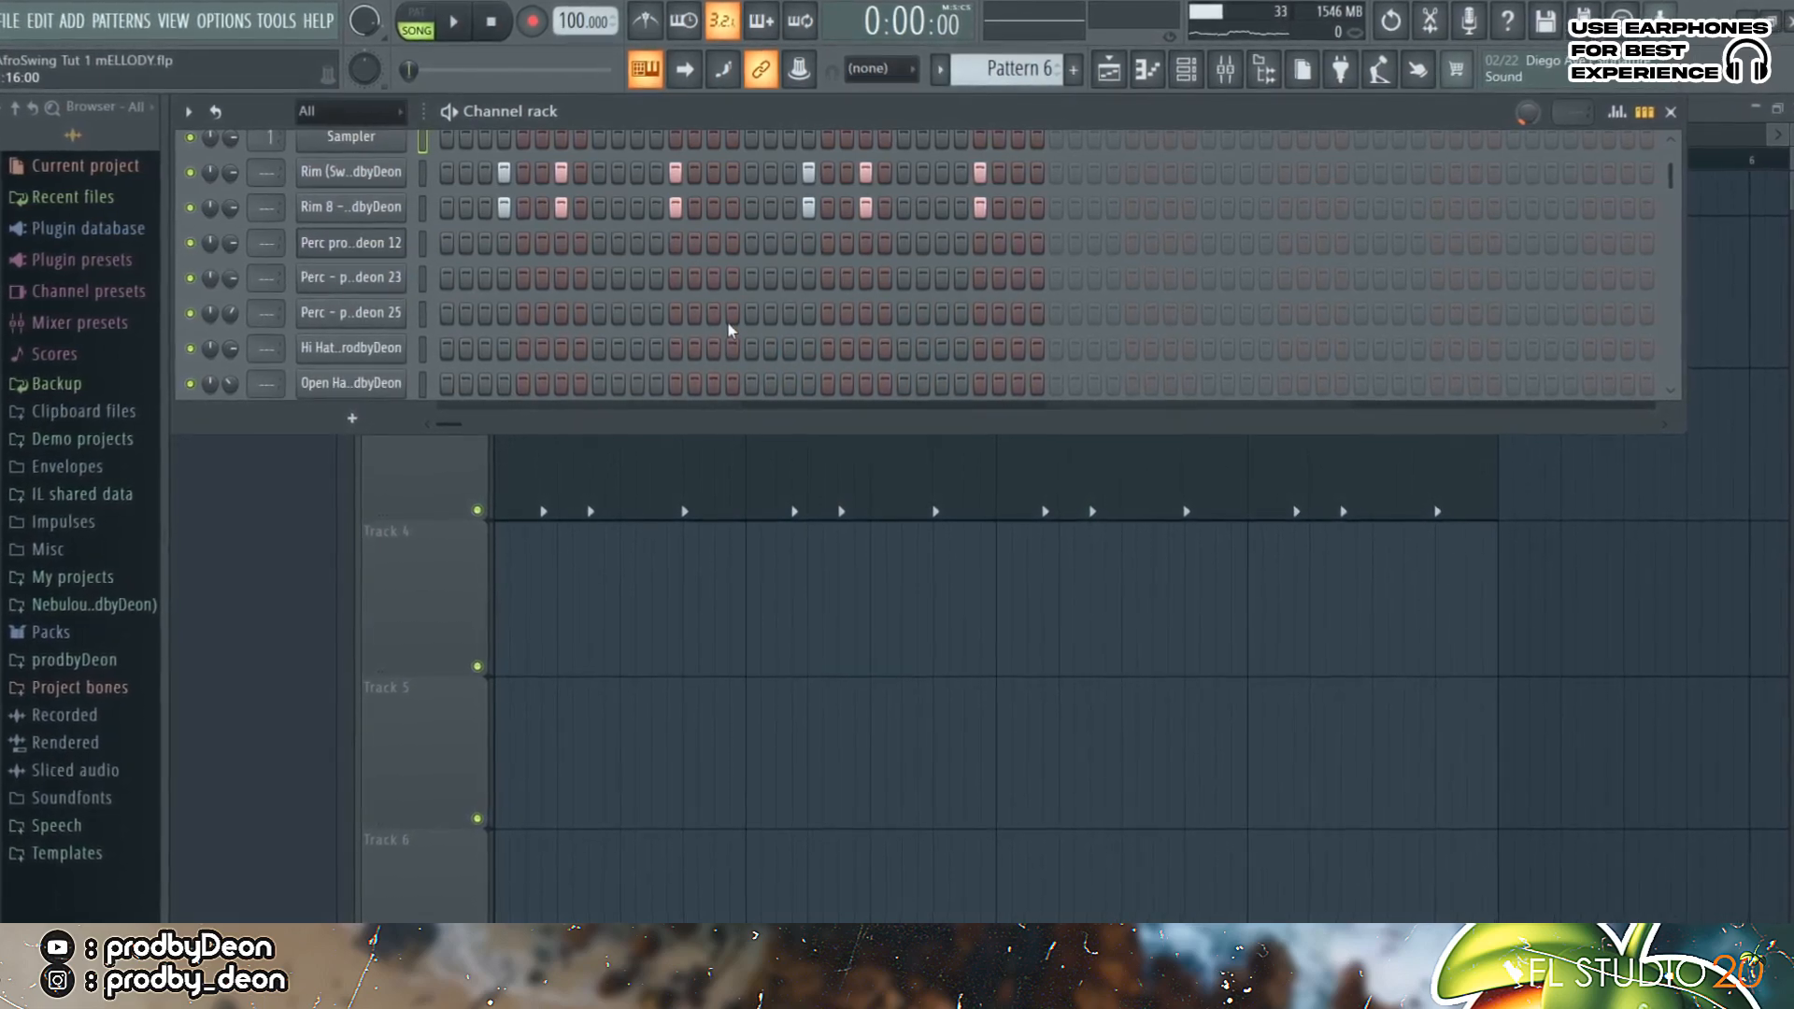
Step: Add Perc 12 hits on steps 15 and 31 of Pattern 6 and audition them with the rims
click(420, 243)
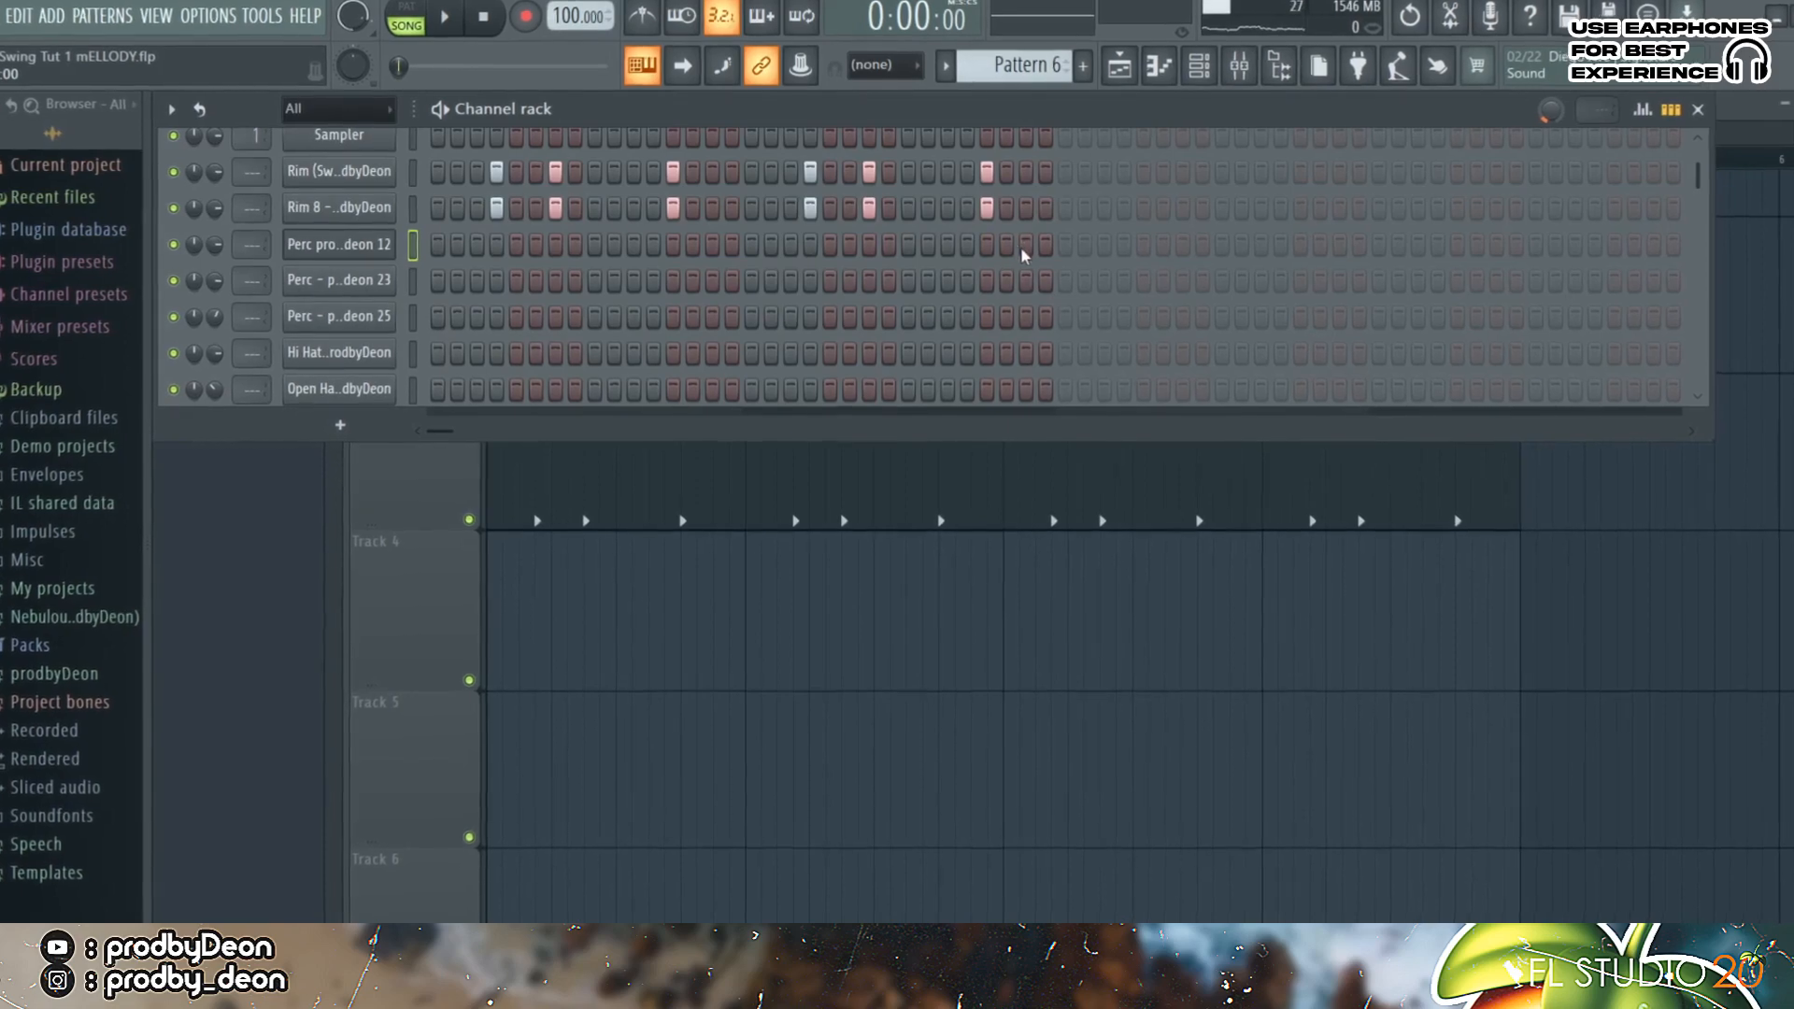
click(712, 245)
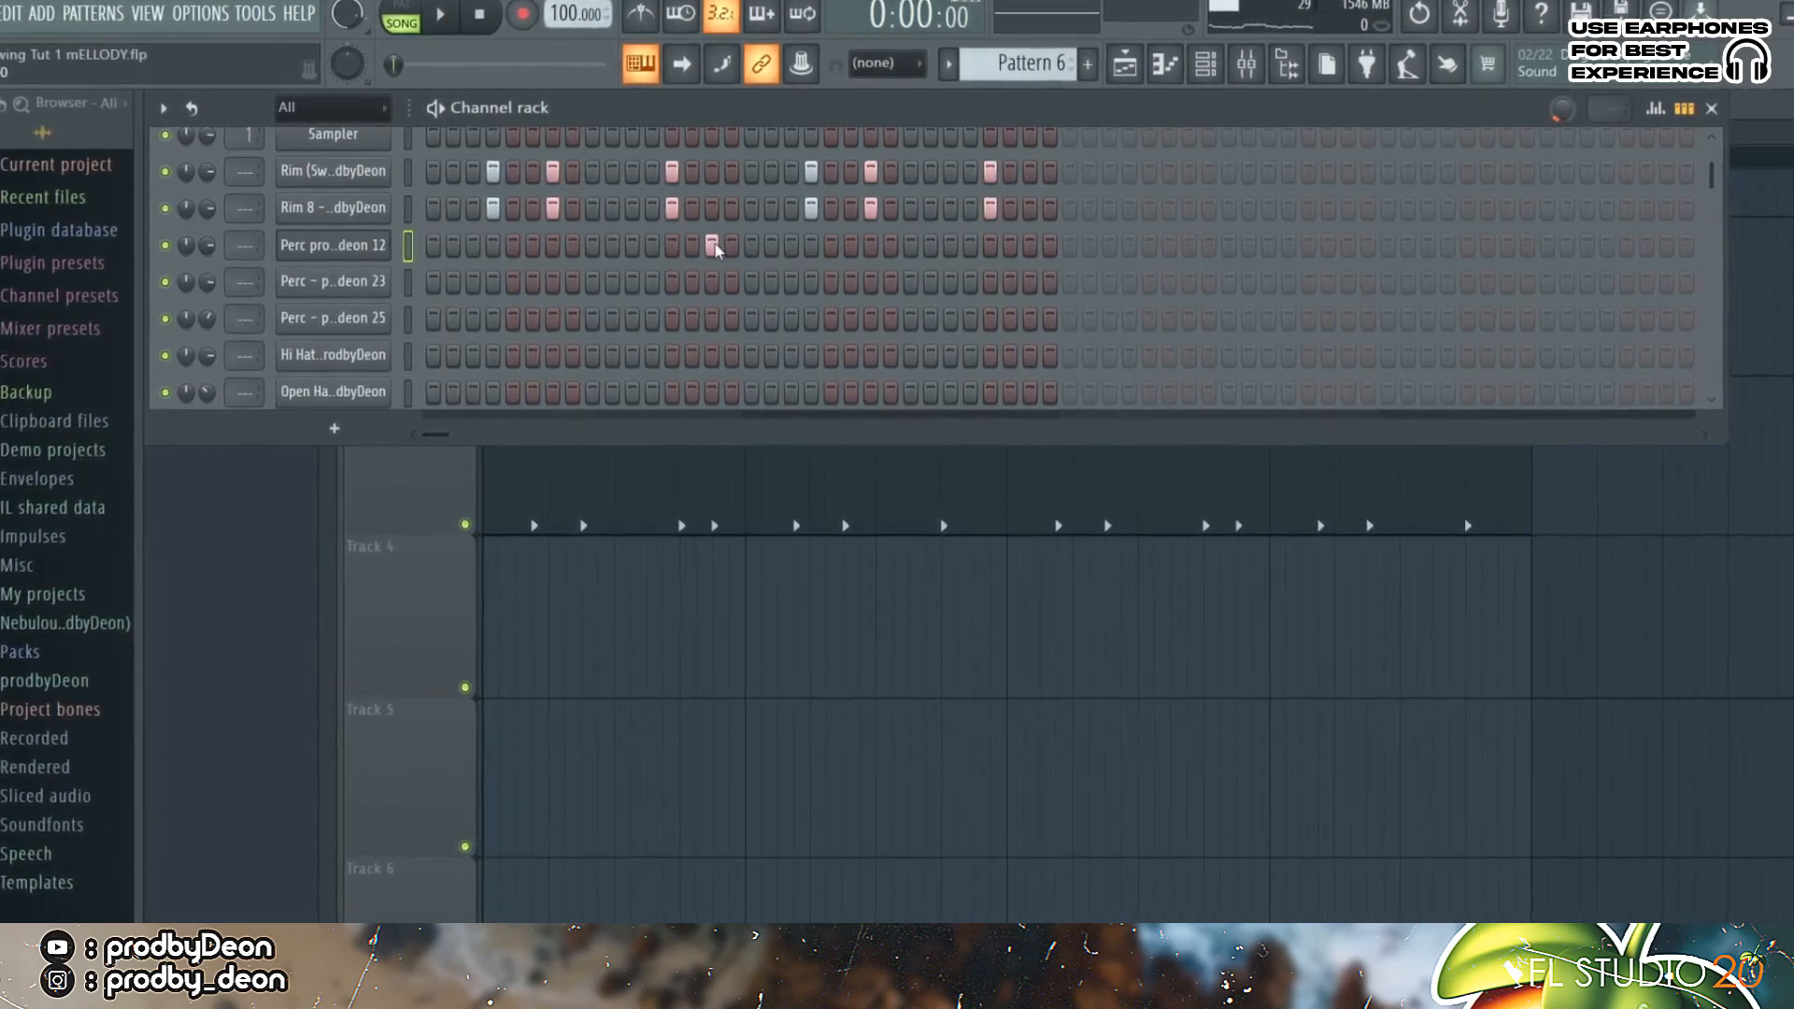
key(space)
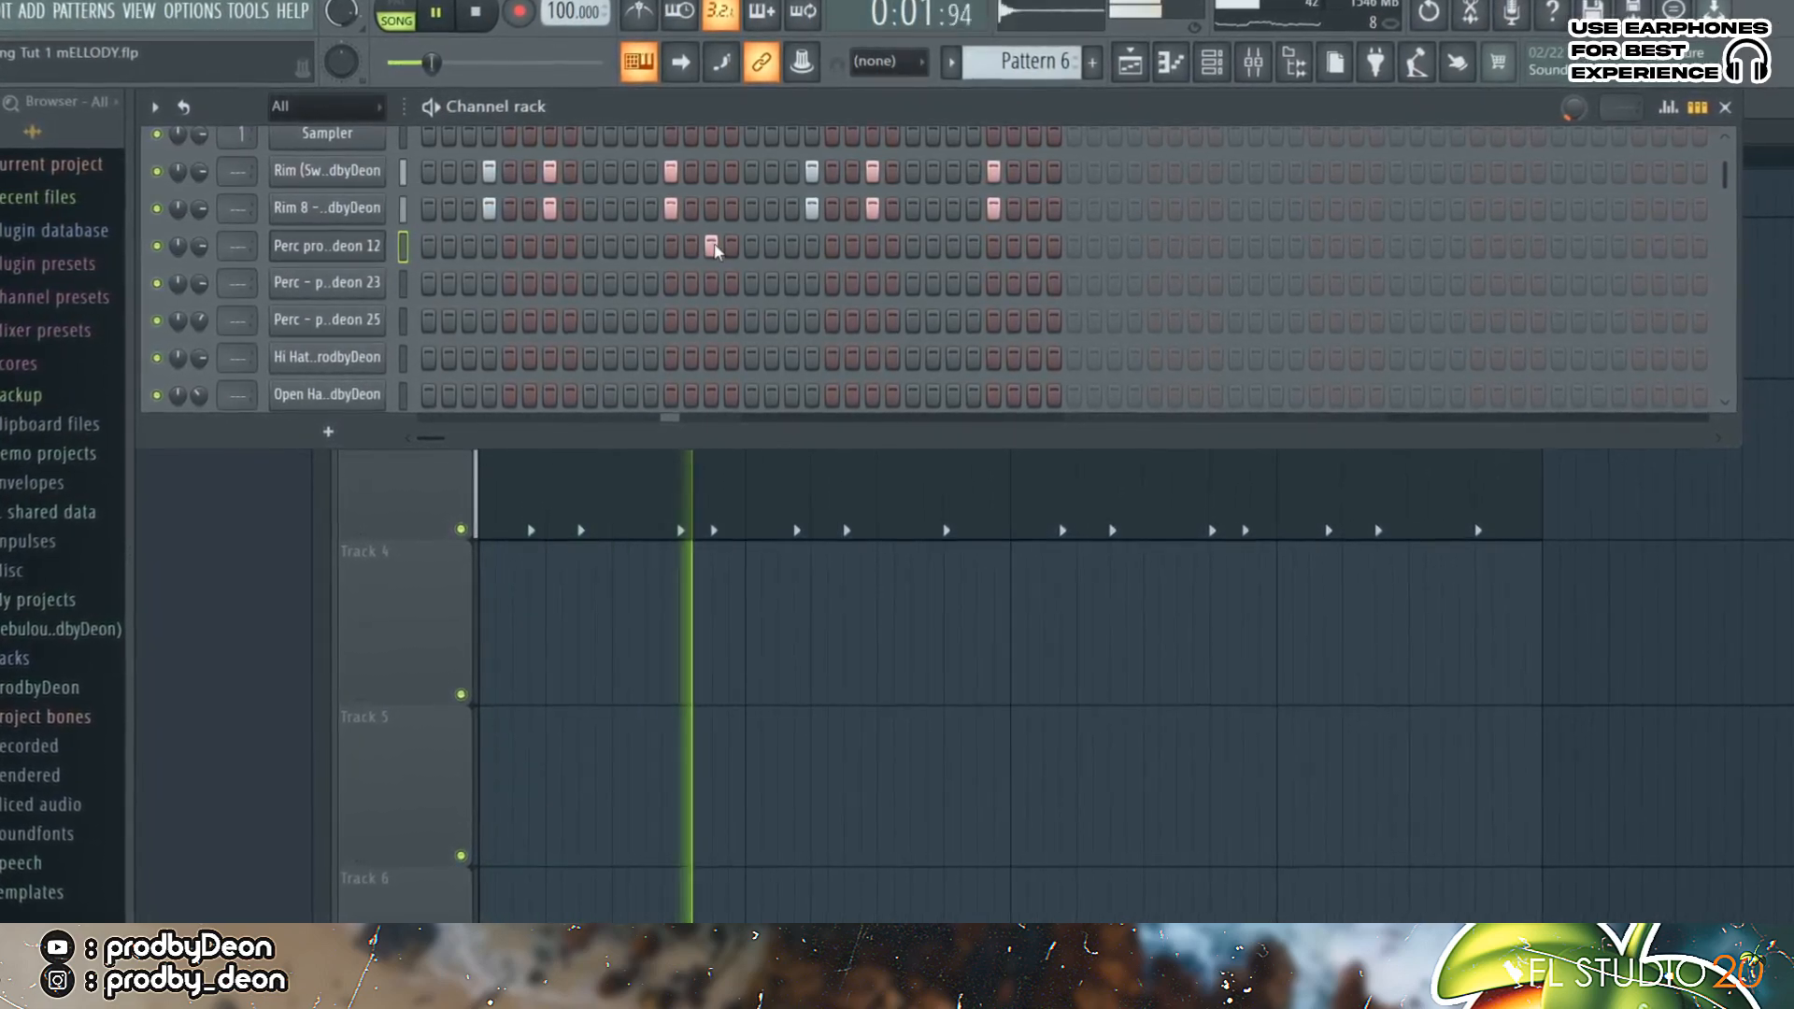
click(1037, 246)
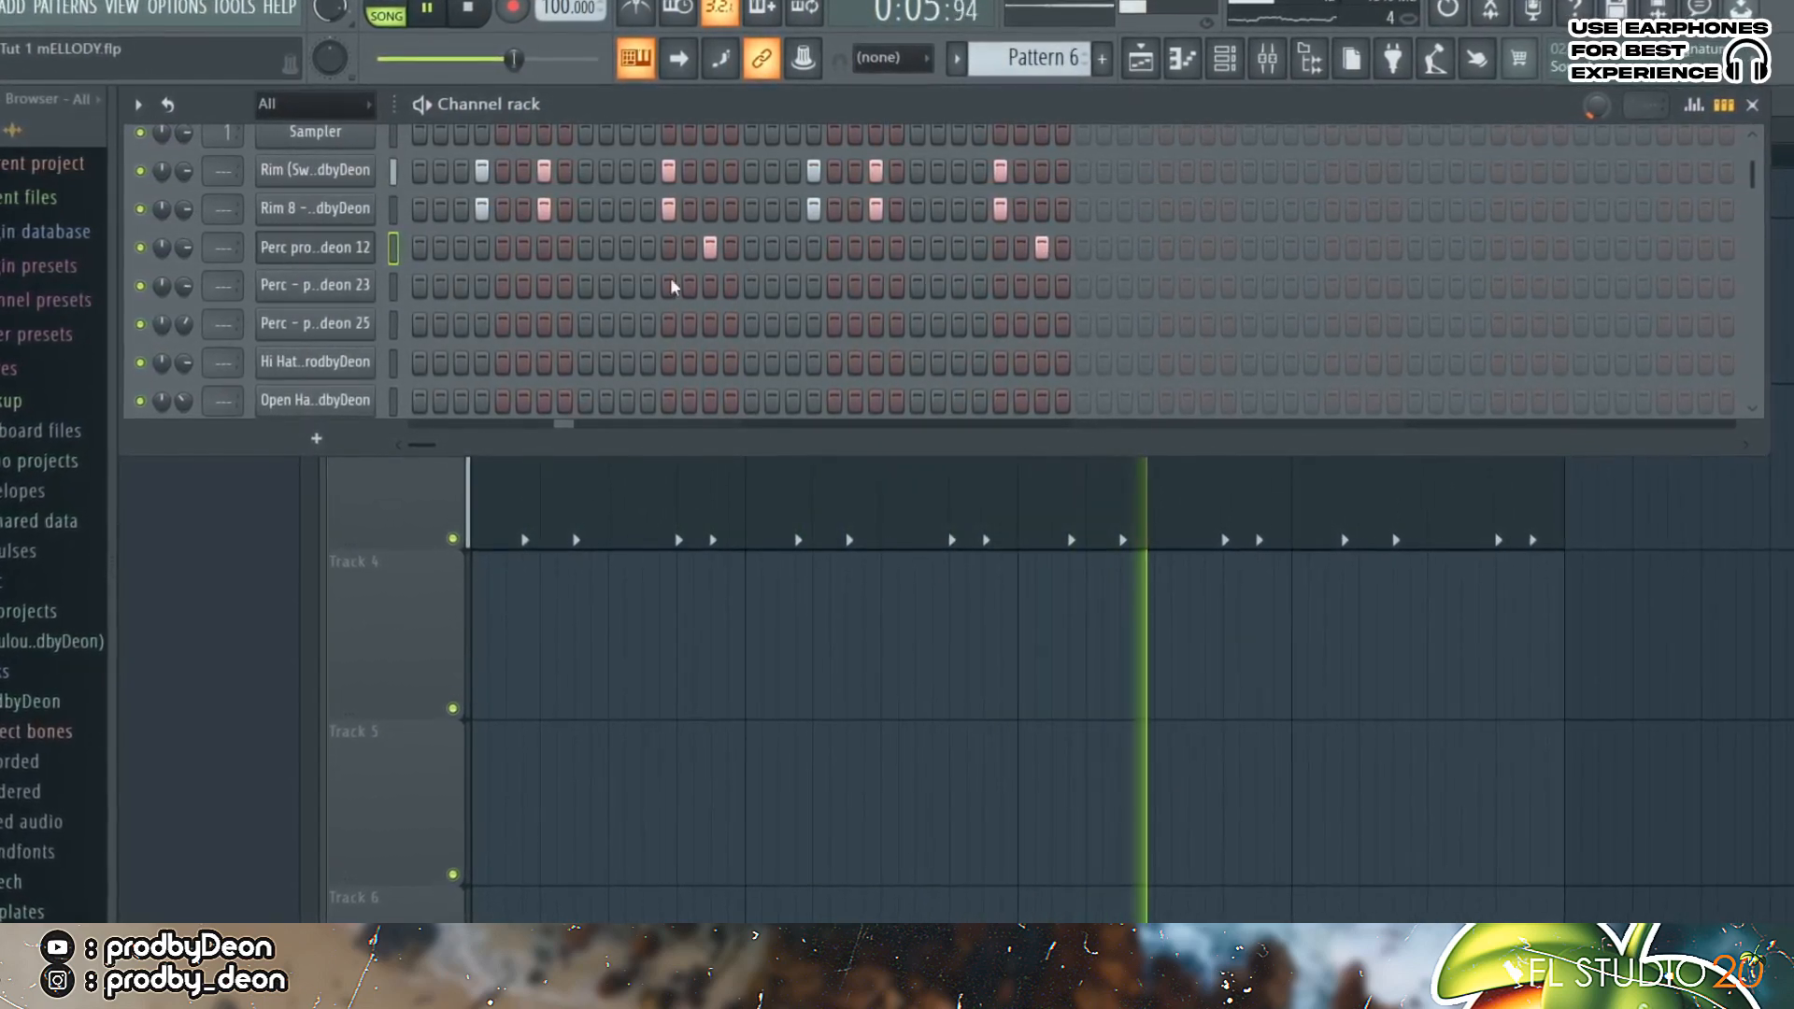
key(space)
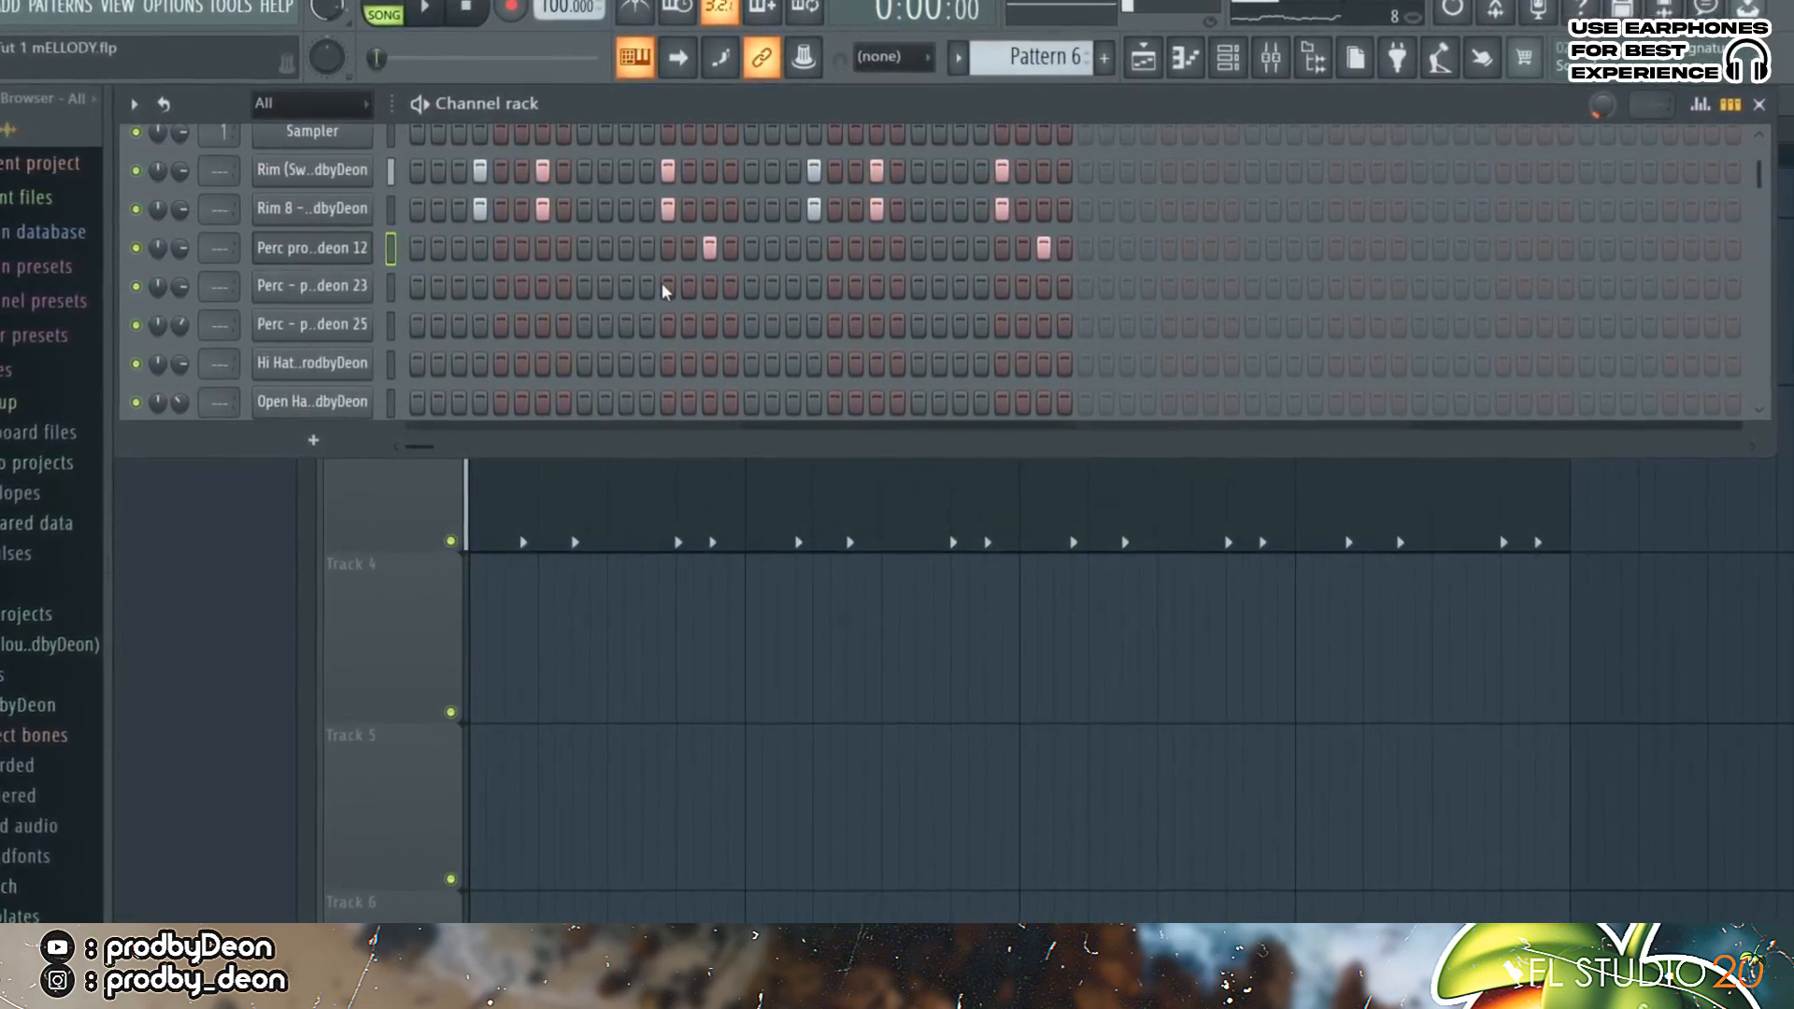
Step: Program Perc 23 with hits on steps 9, 11, 25 and 27 of Pattern 6 during playback
click(391, 287)
key(Down)
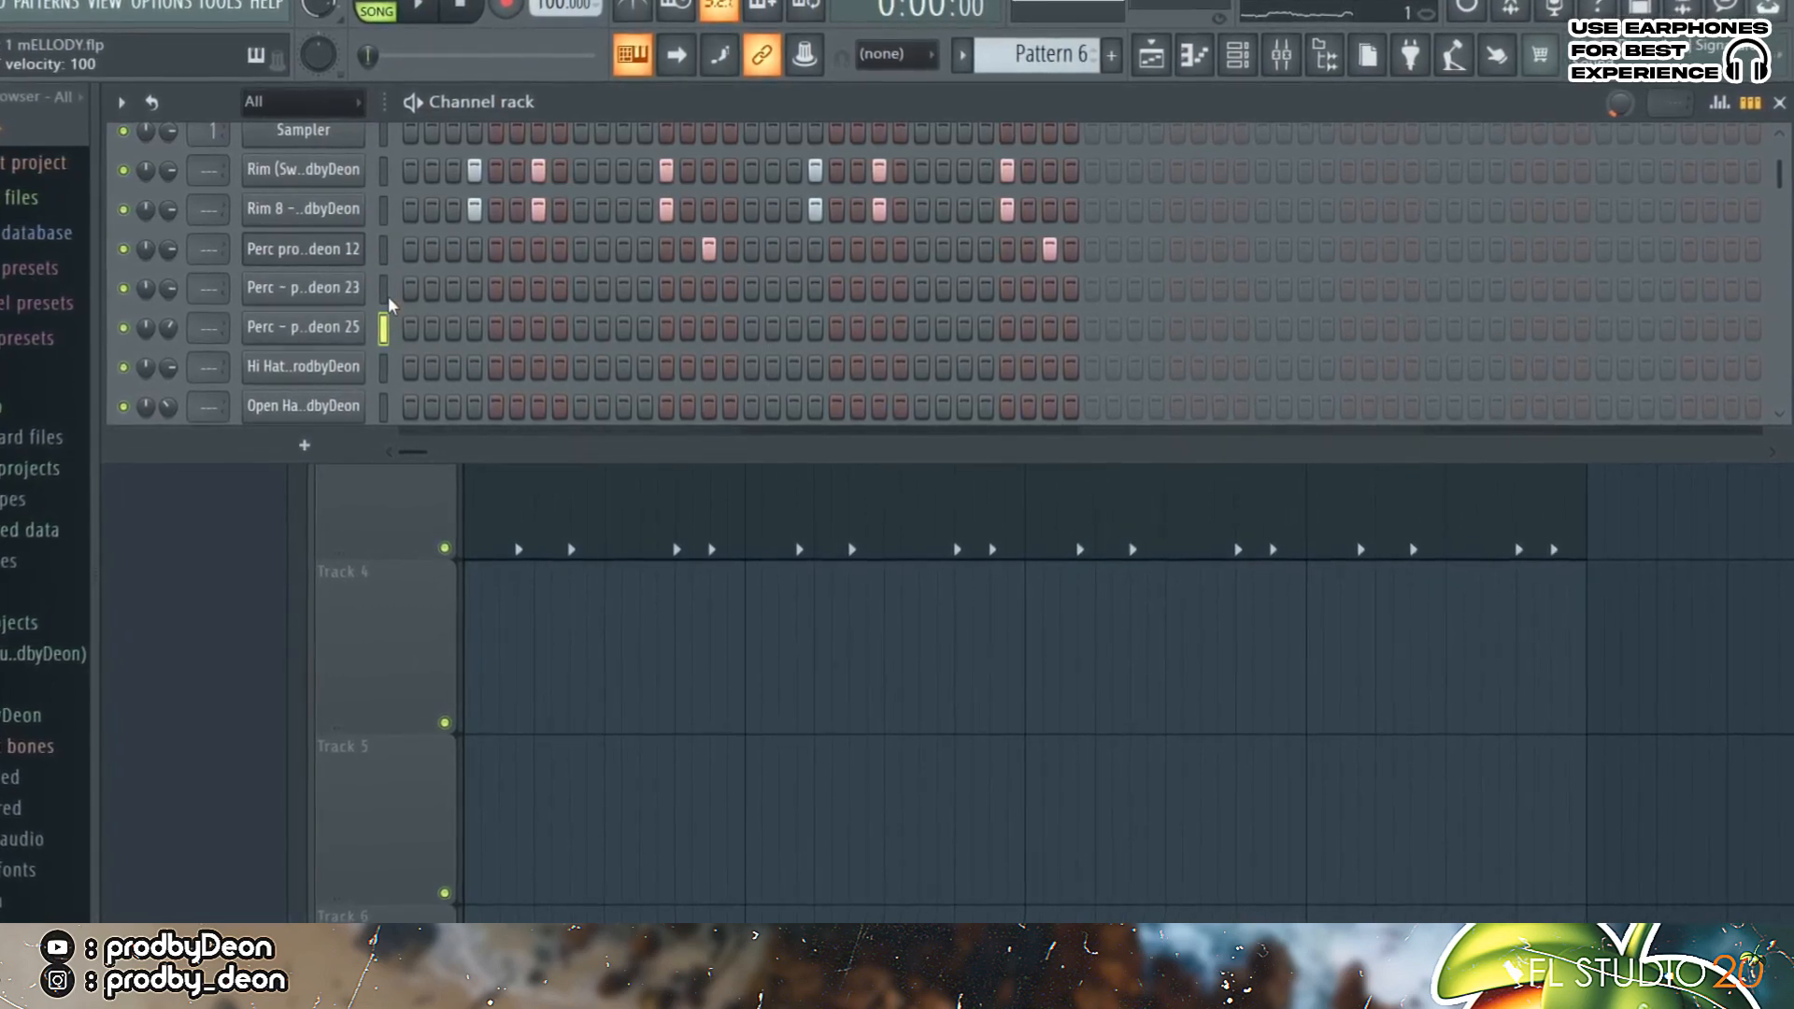
click(580, 290)
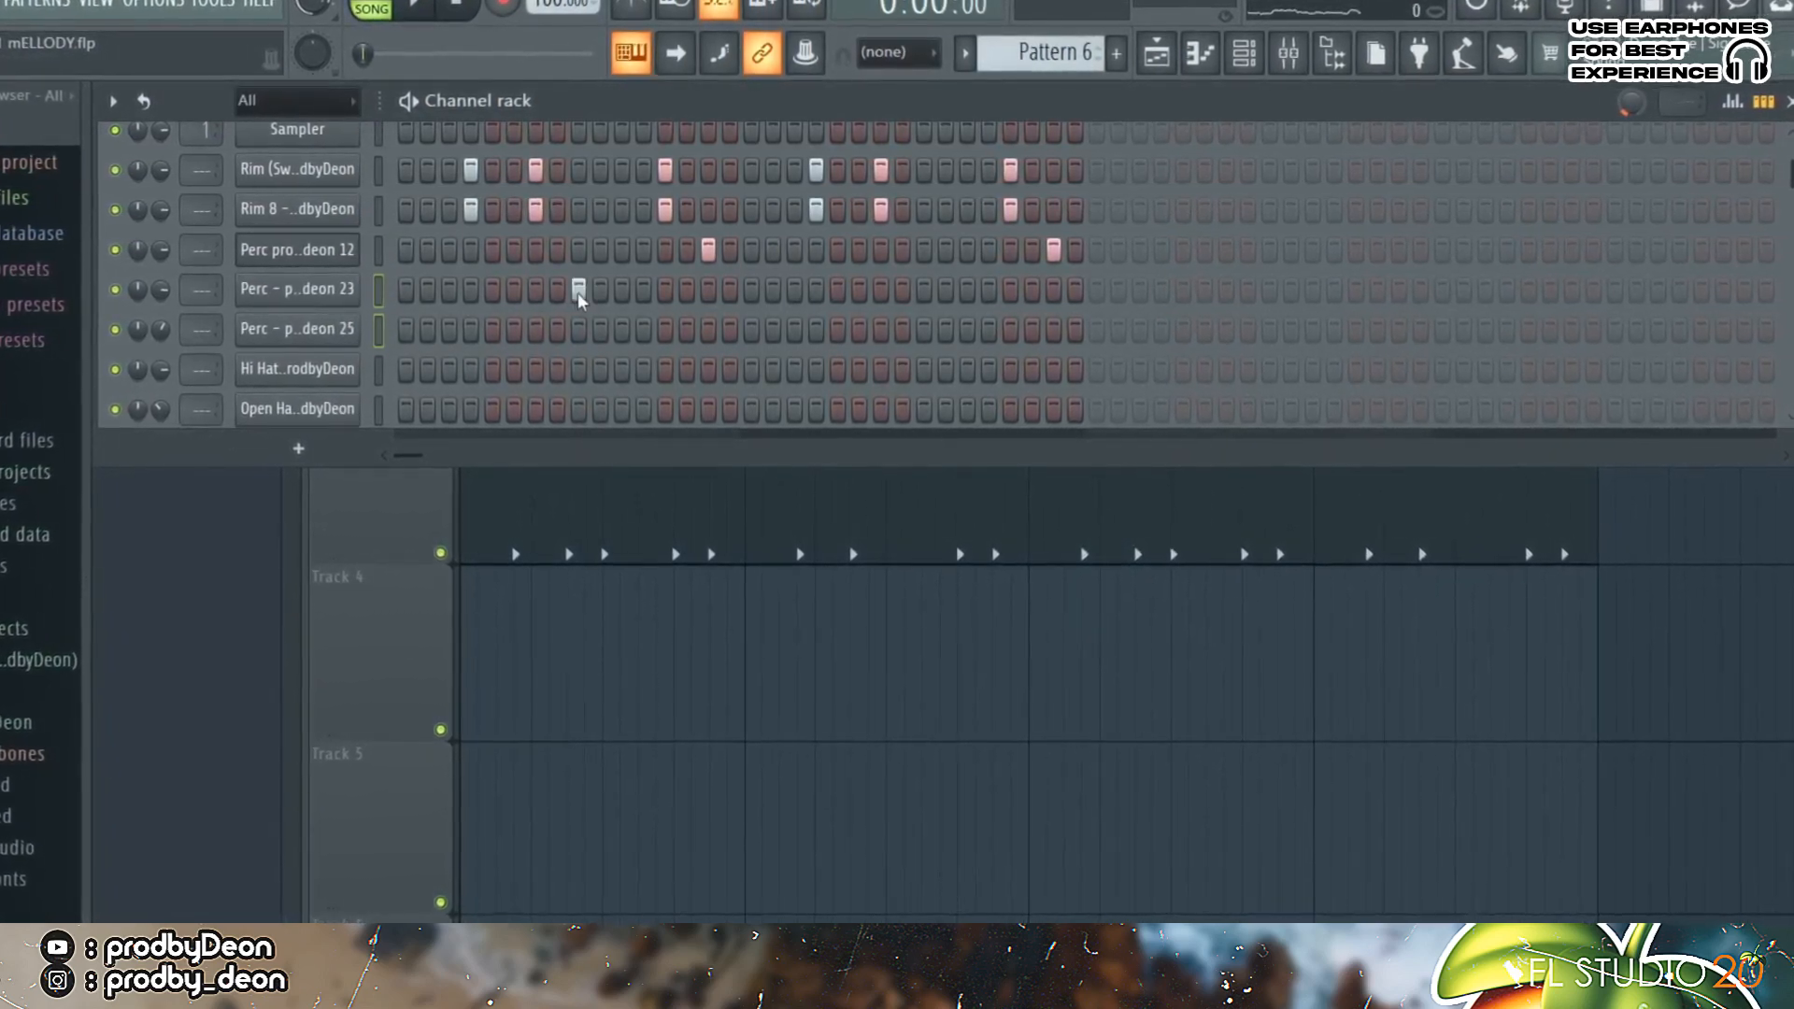
click(623, 290)
key(space)
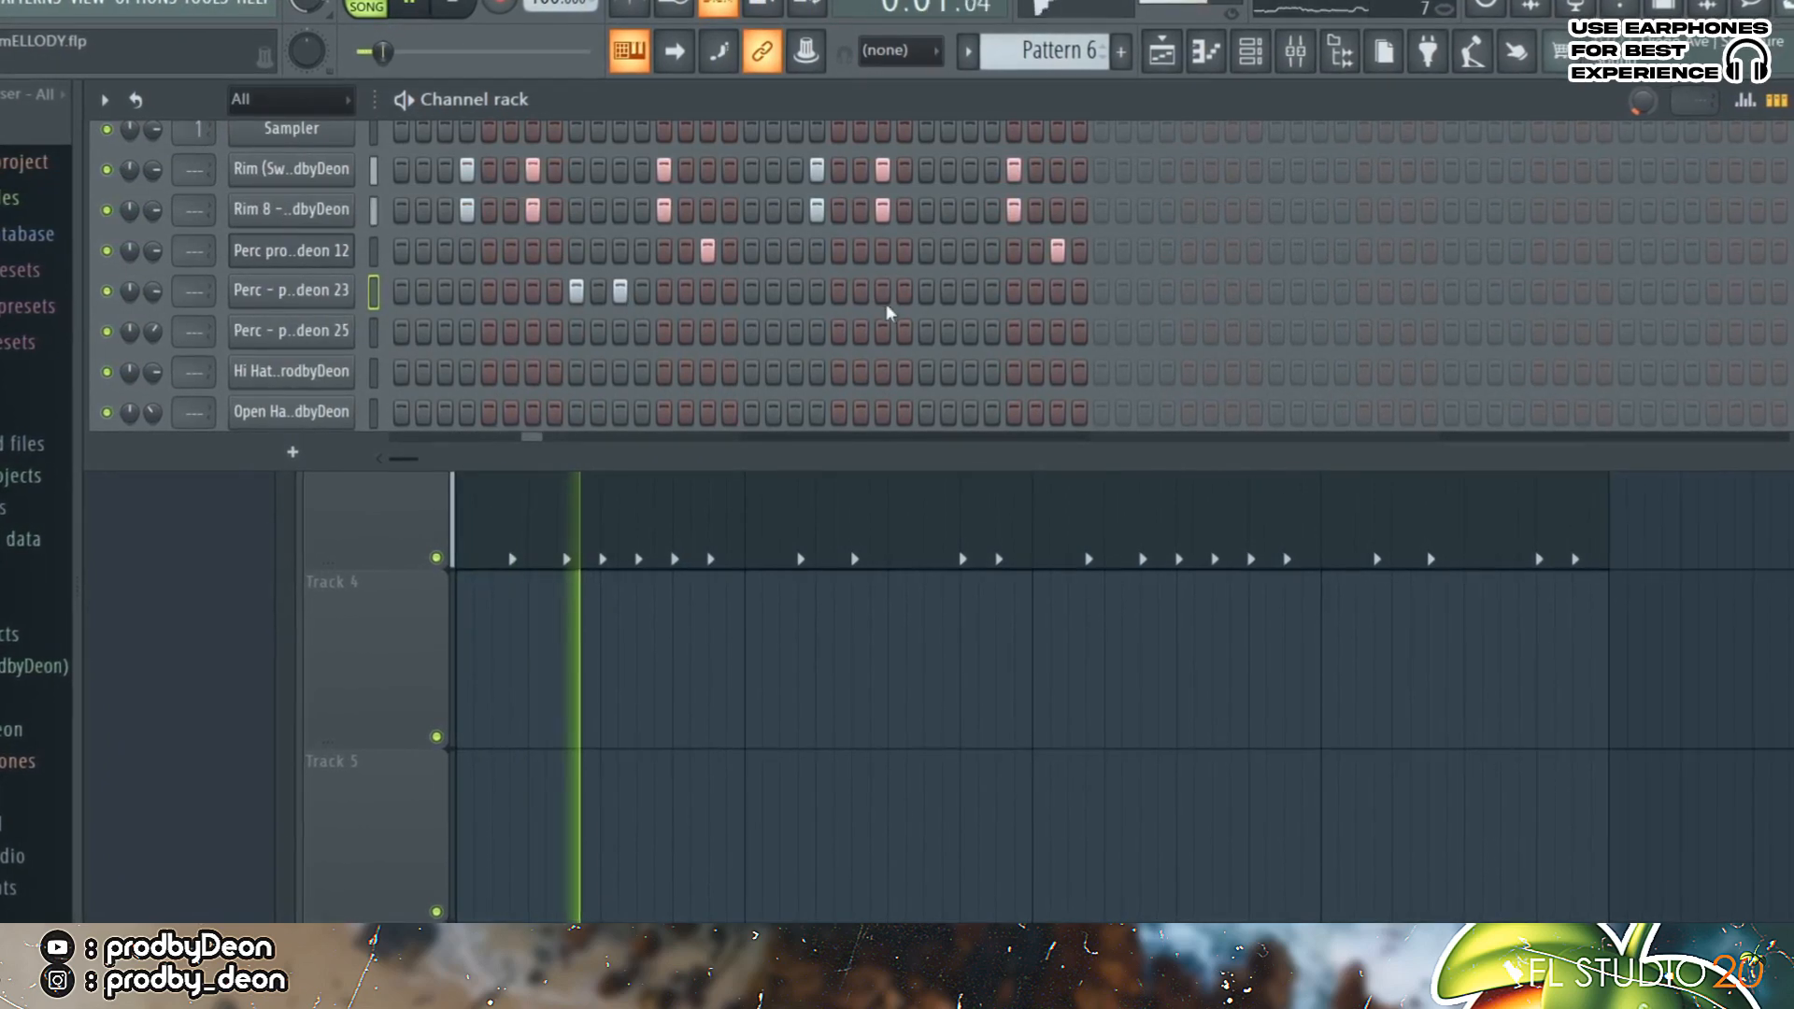
click(928, 291)
click(972, 293)
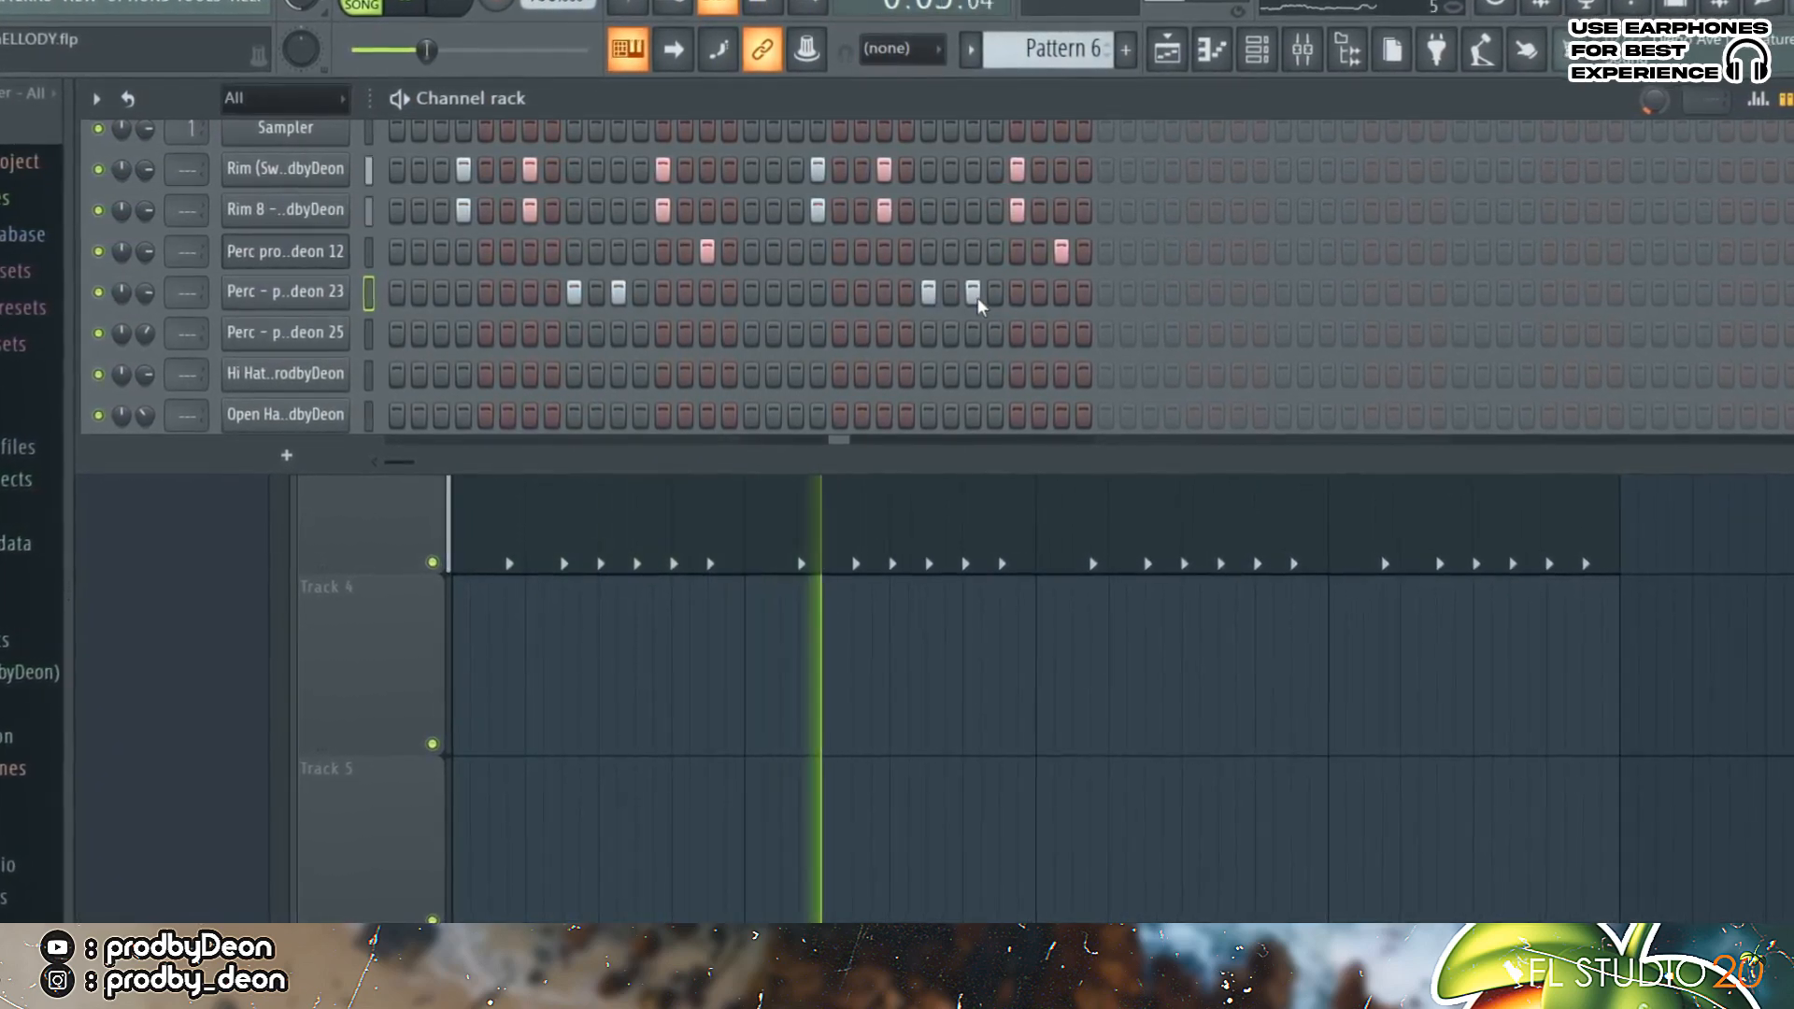
Step: Layer Perc 25 under Perc 23 with hits on the same steps 9, 11, 25 and 27
click(617, 334)
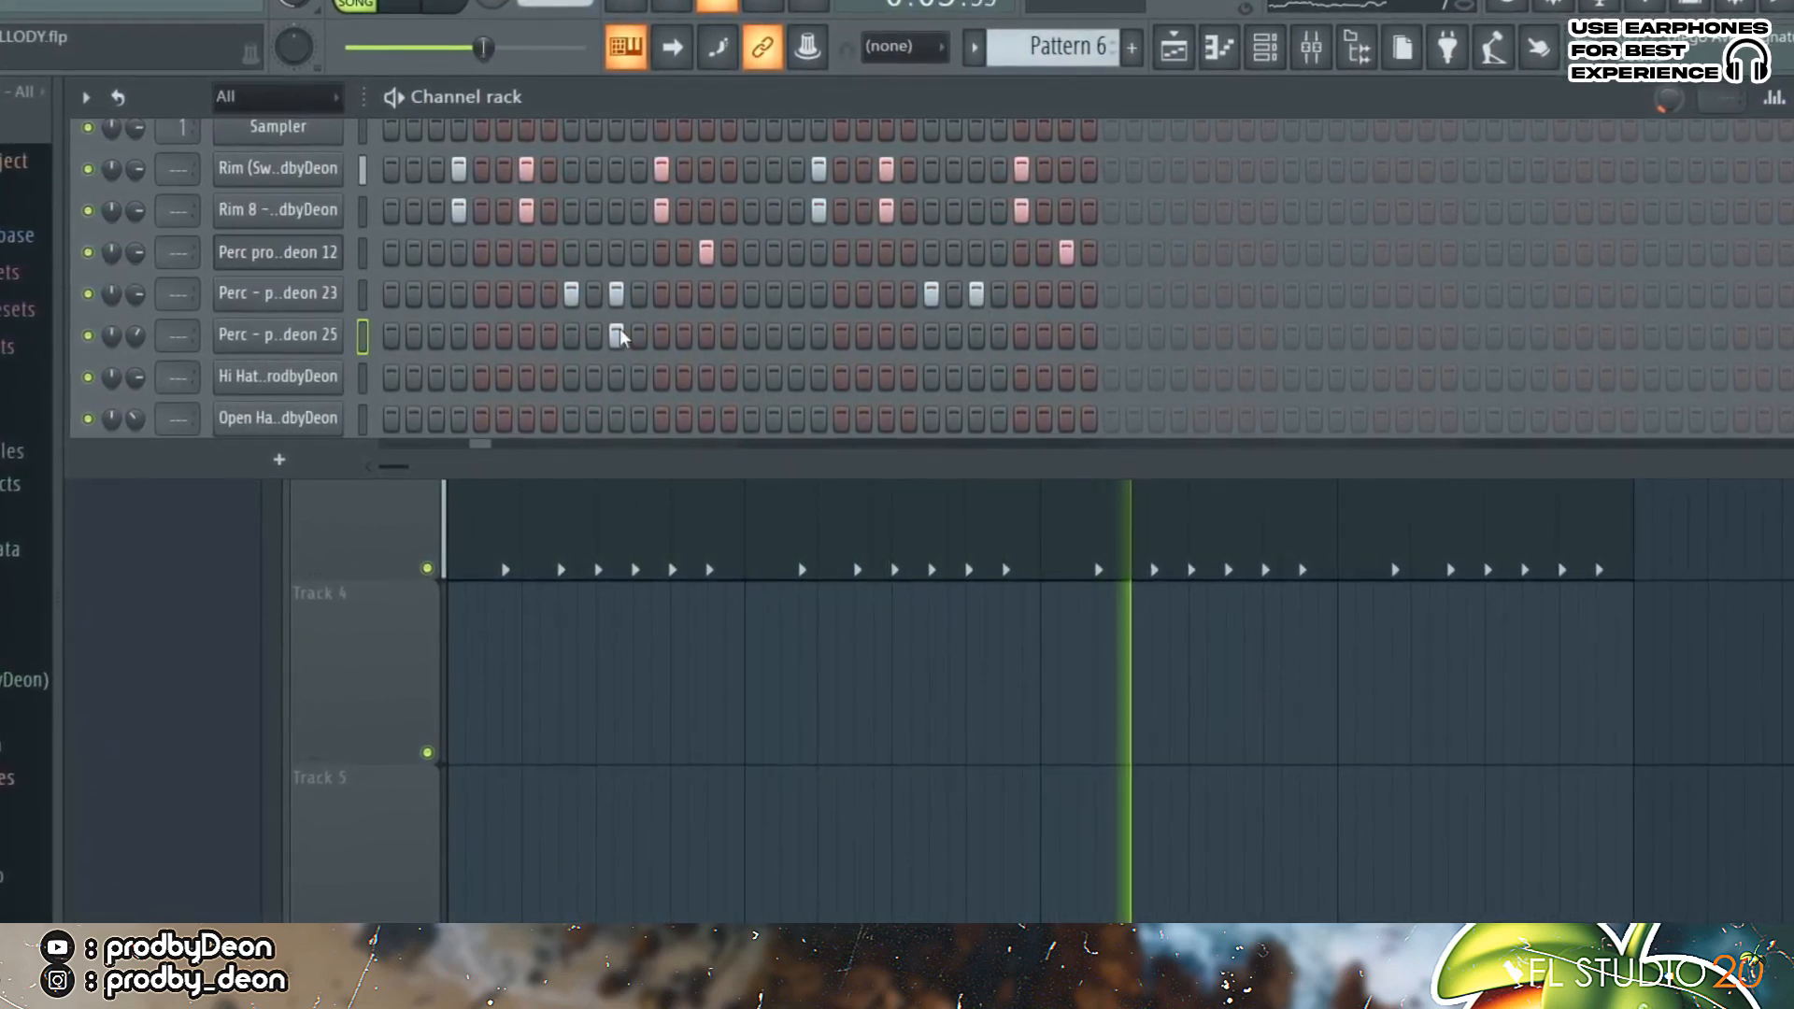
click(570, 336)
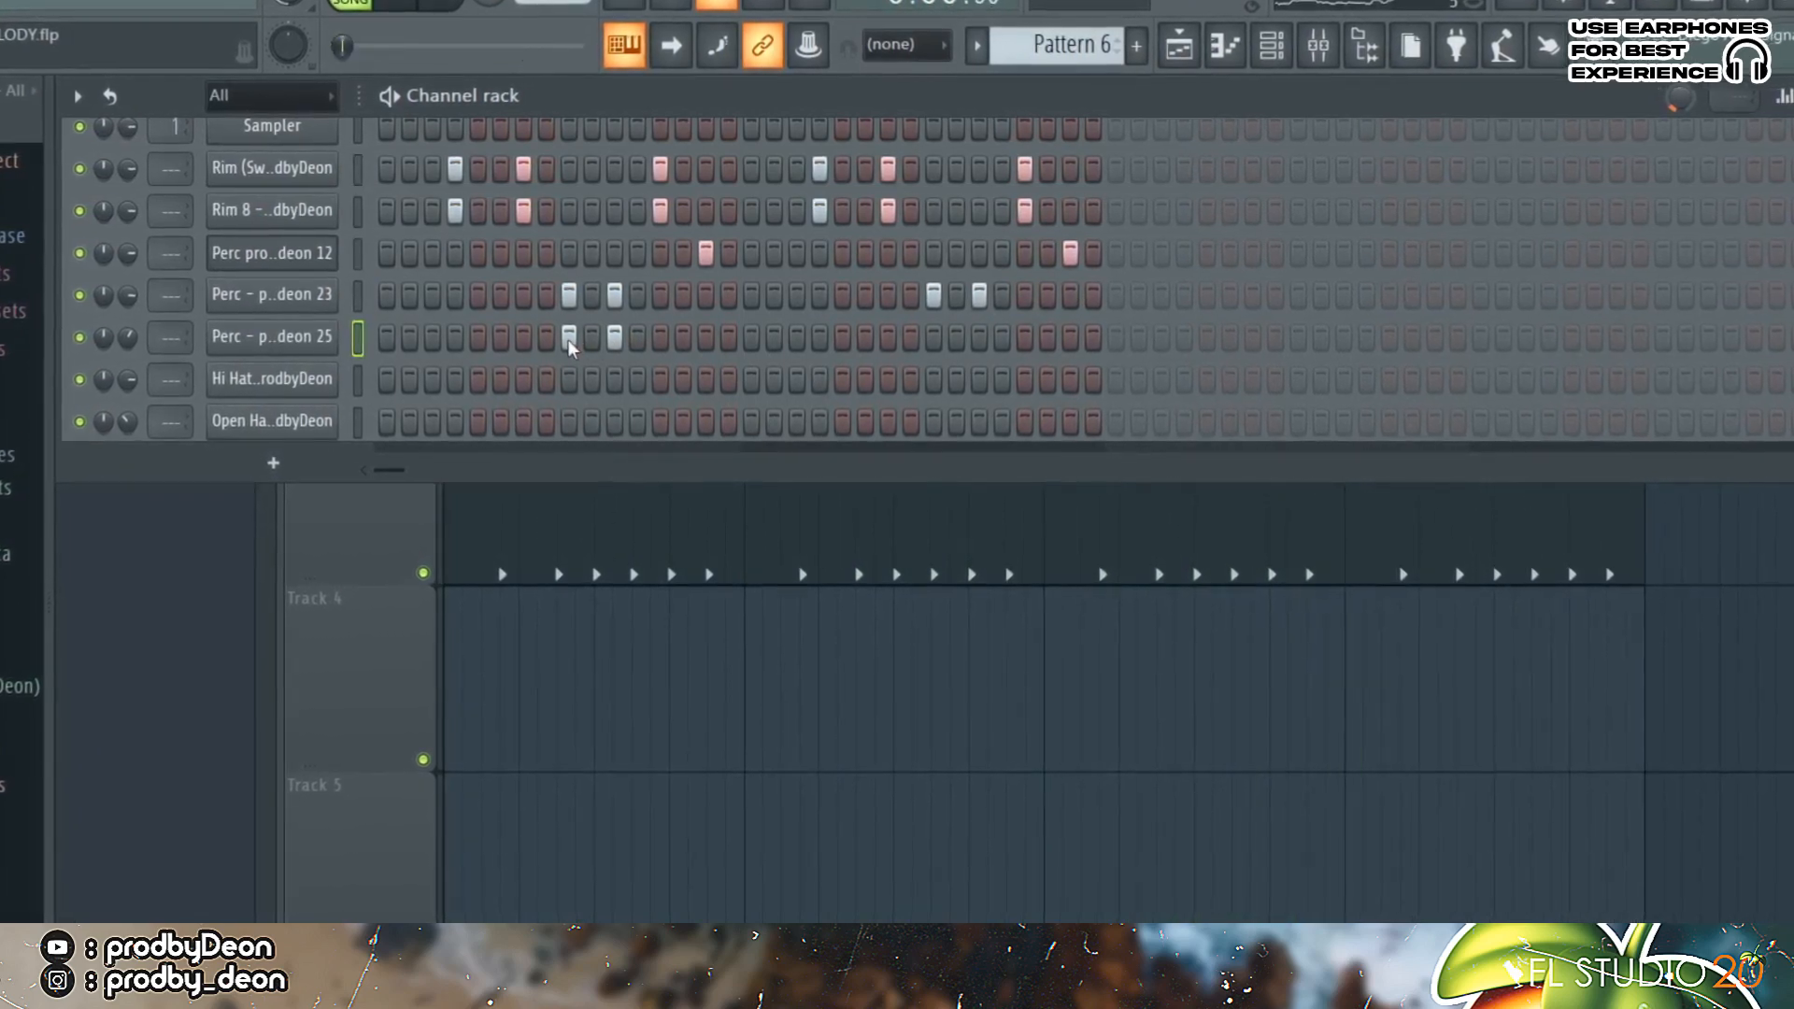
click(935, 338)
click(982, 338)
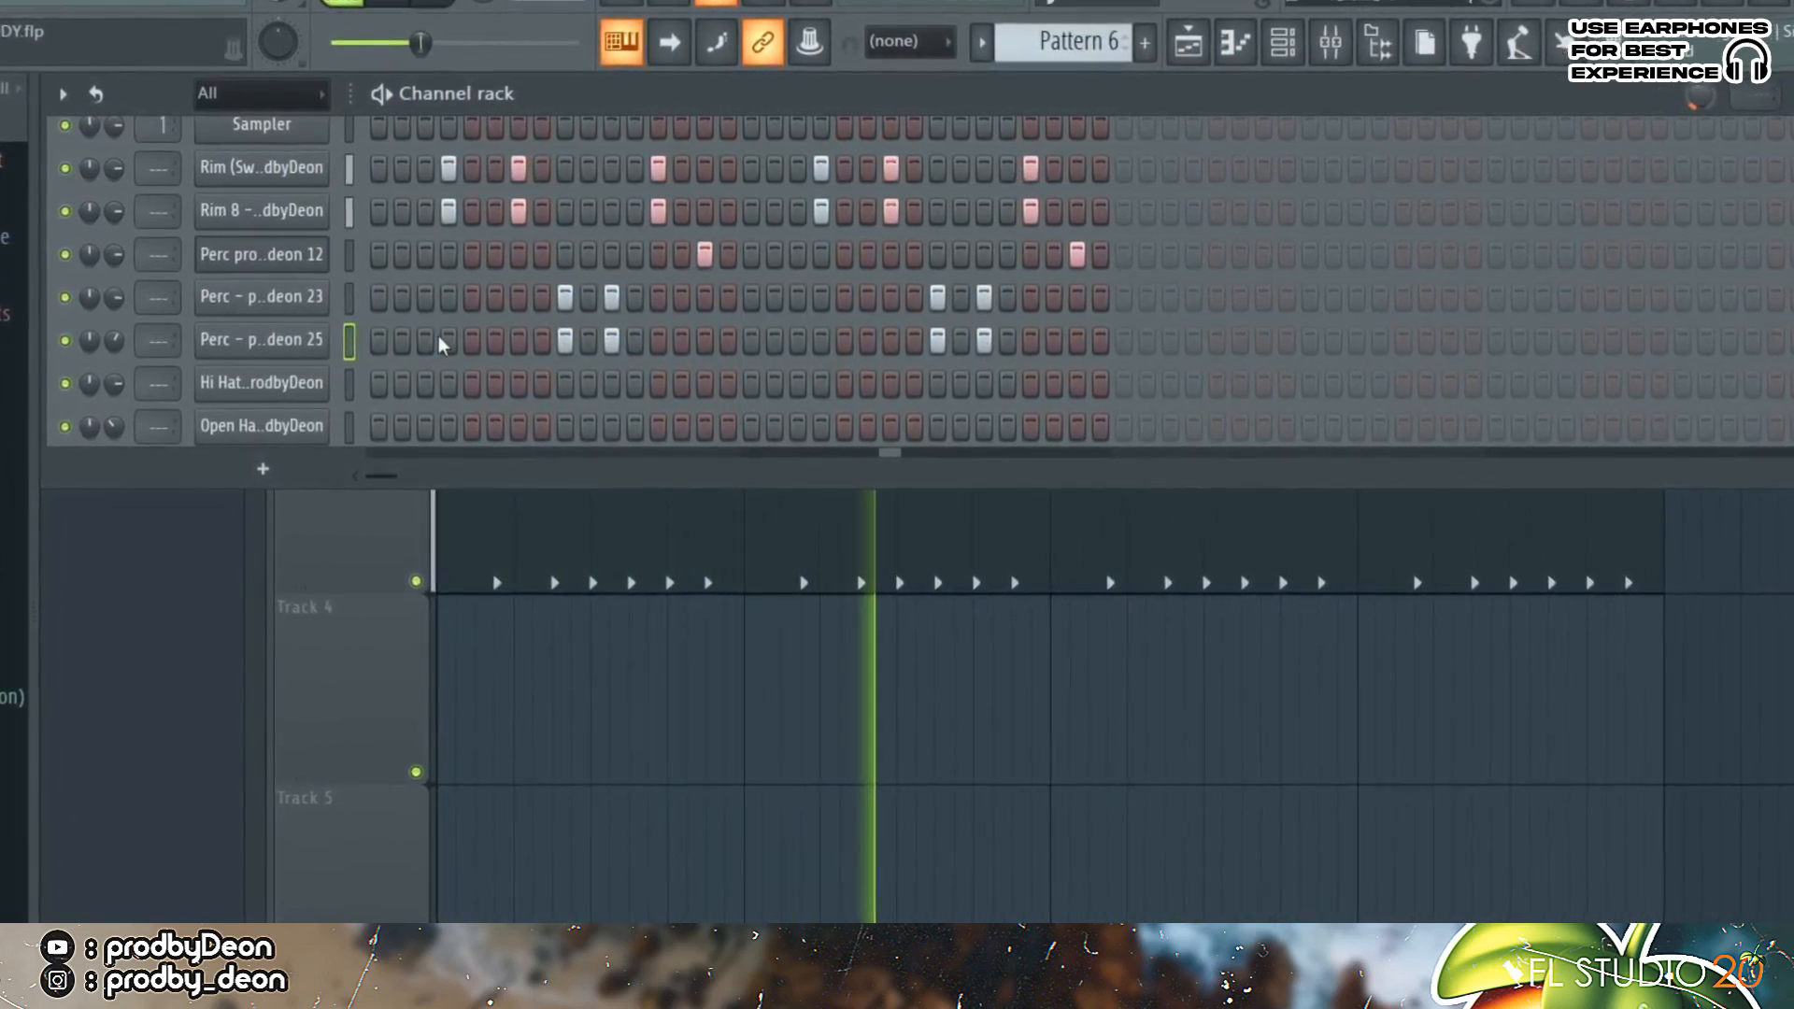
Step: Lower the Perc 25 sample's channel volume while listening to the percussion, and recheck its sample settings
click(312, 341)
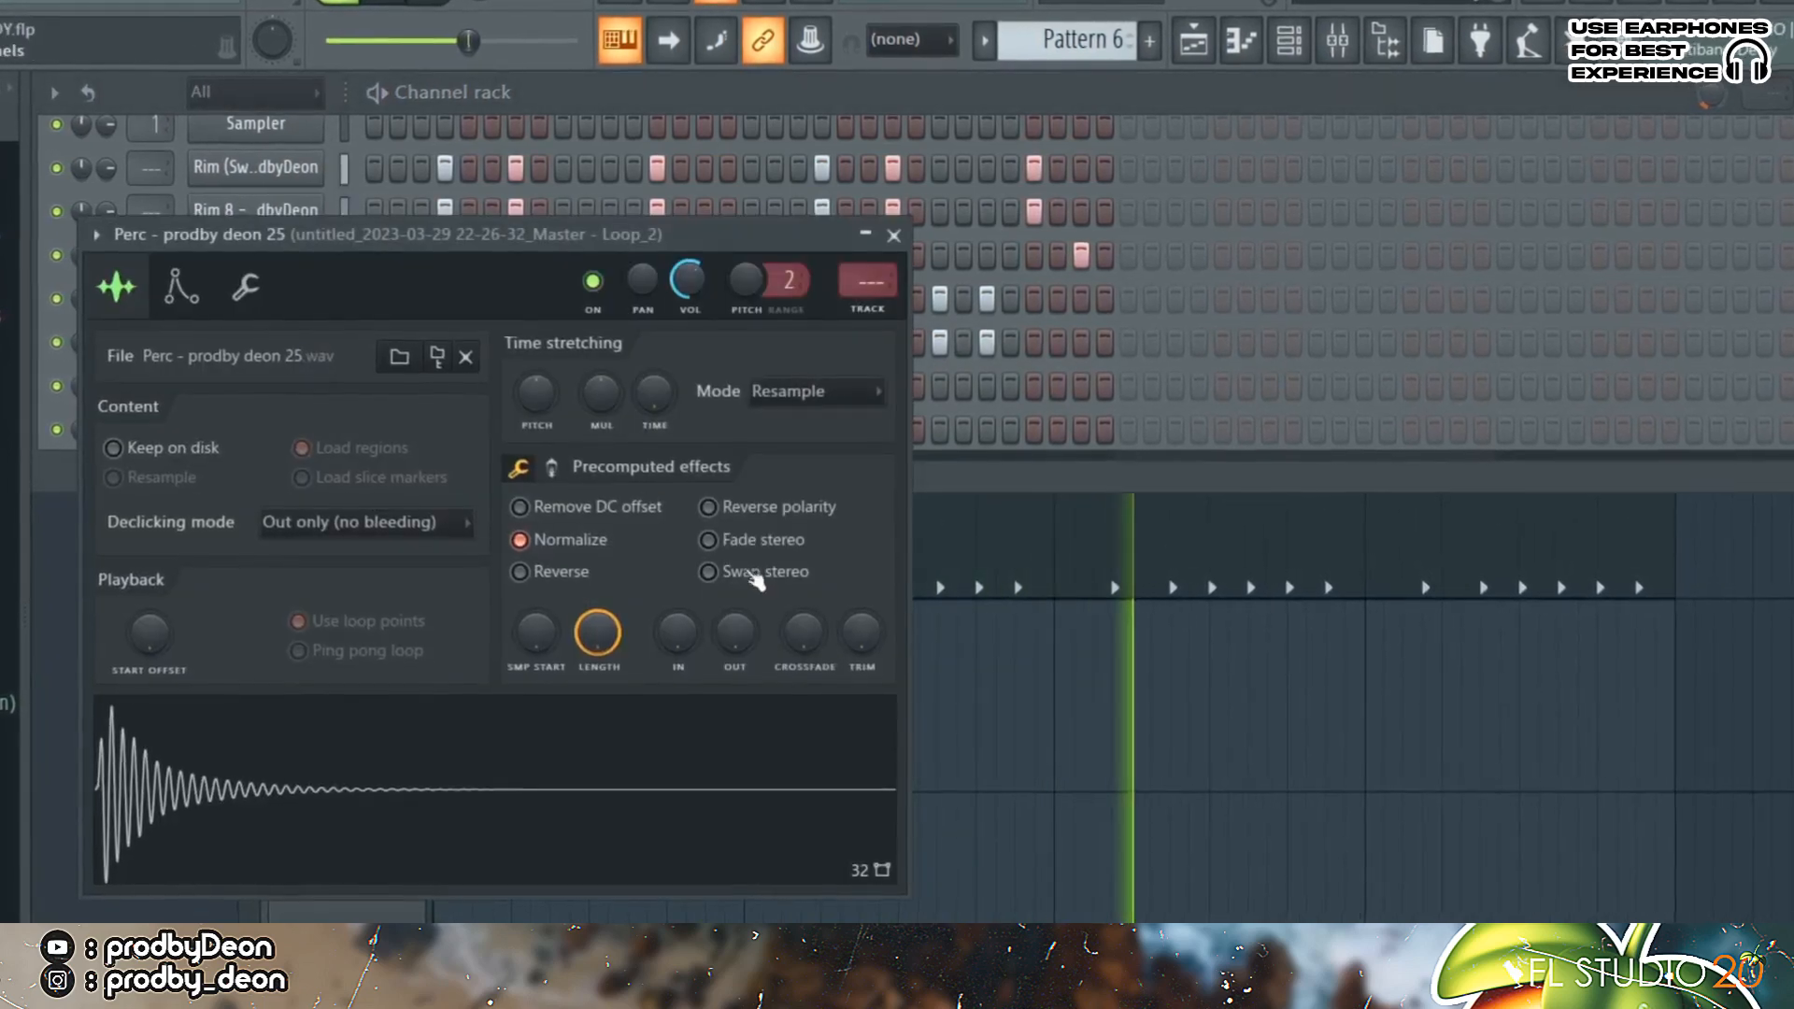
scroll(735, 632, up, 2)
scroll(739, 637, down, 2)
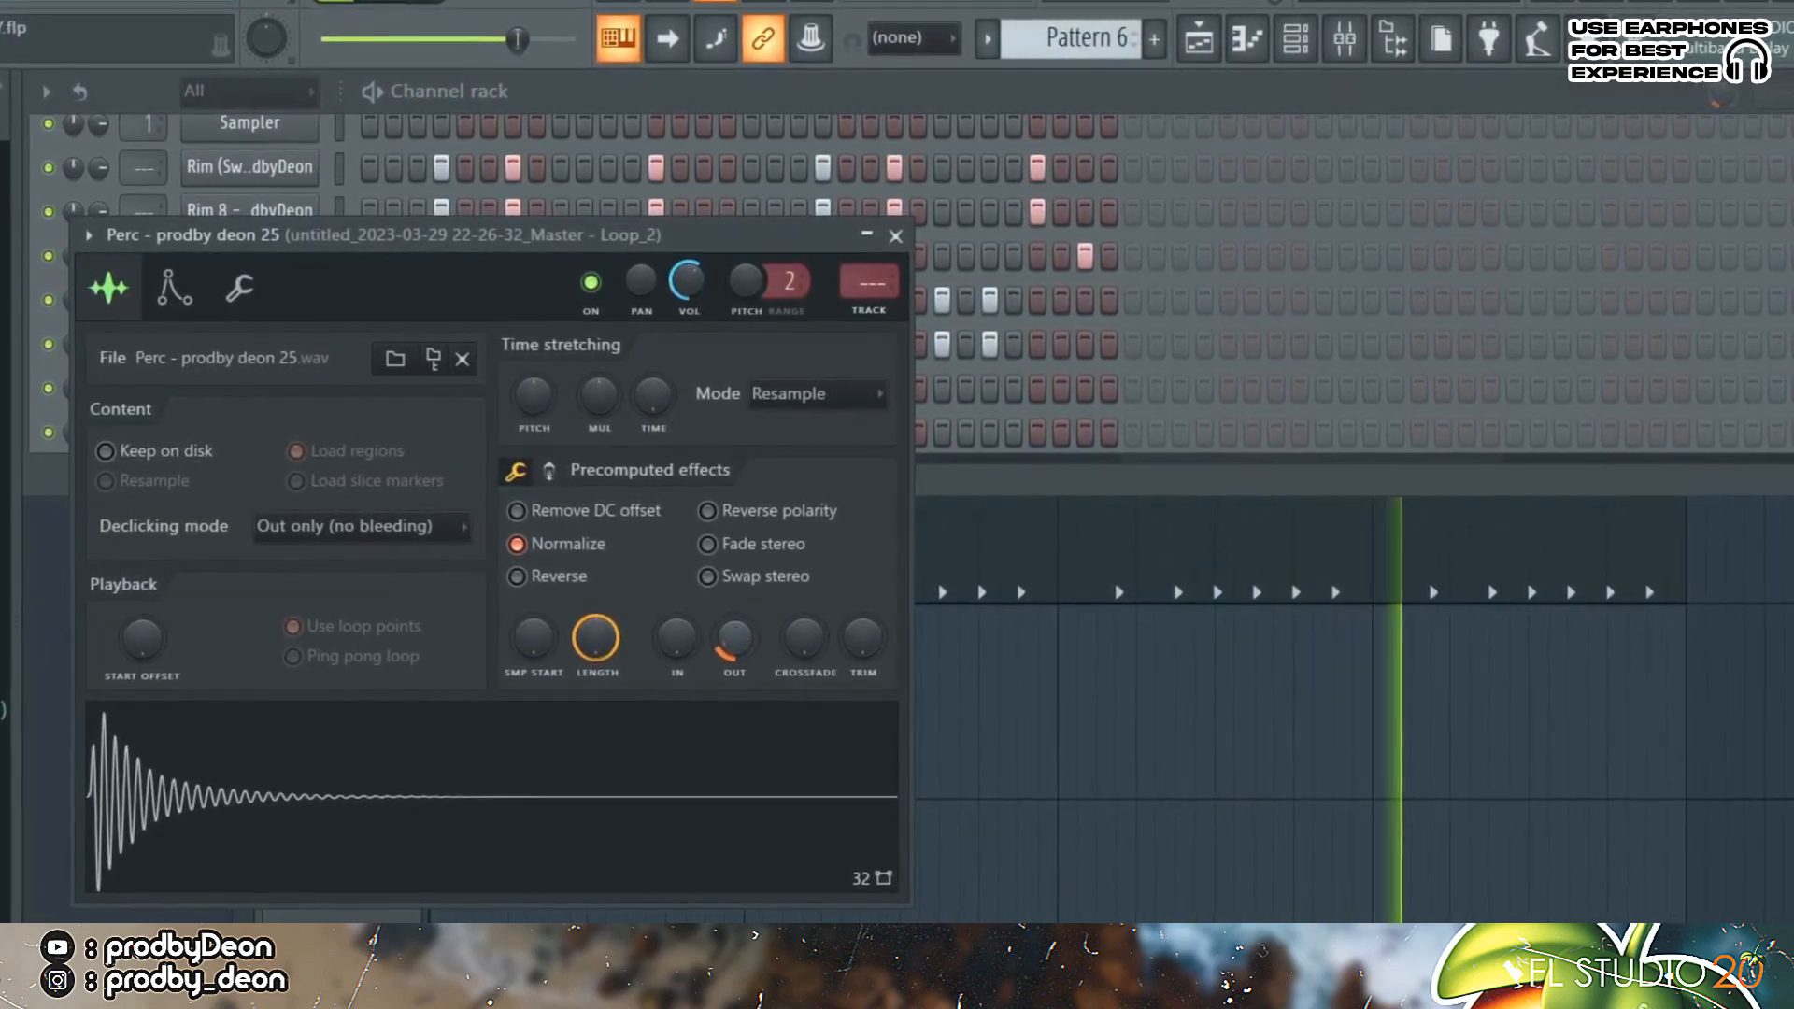
drag(689, 283, 689, 327)
click(901, 234)
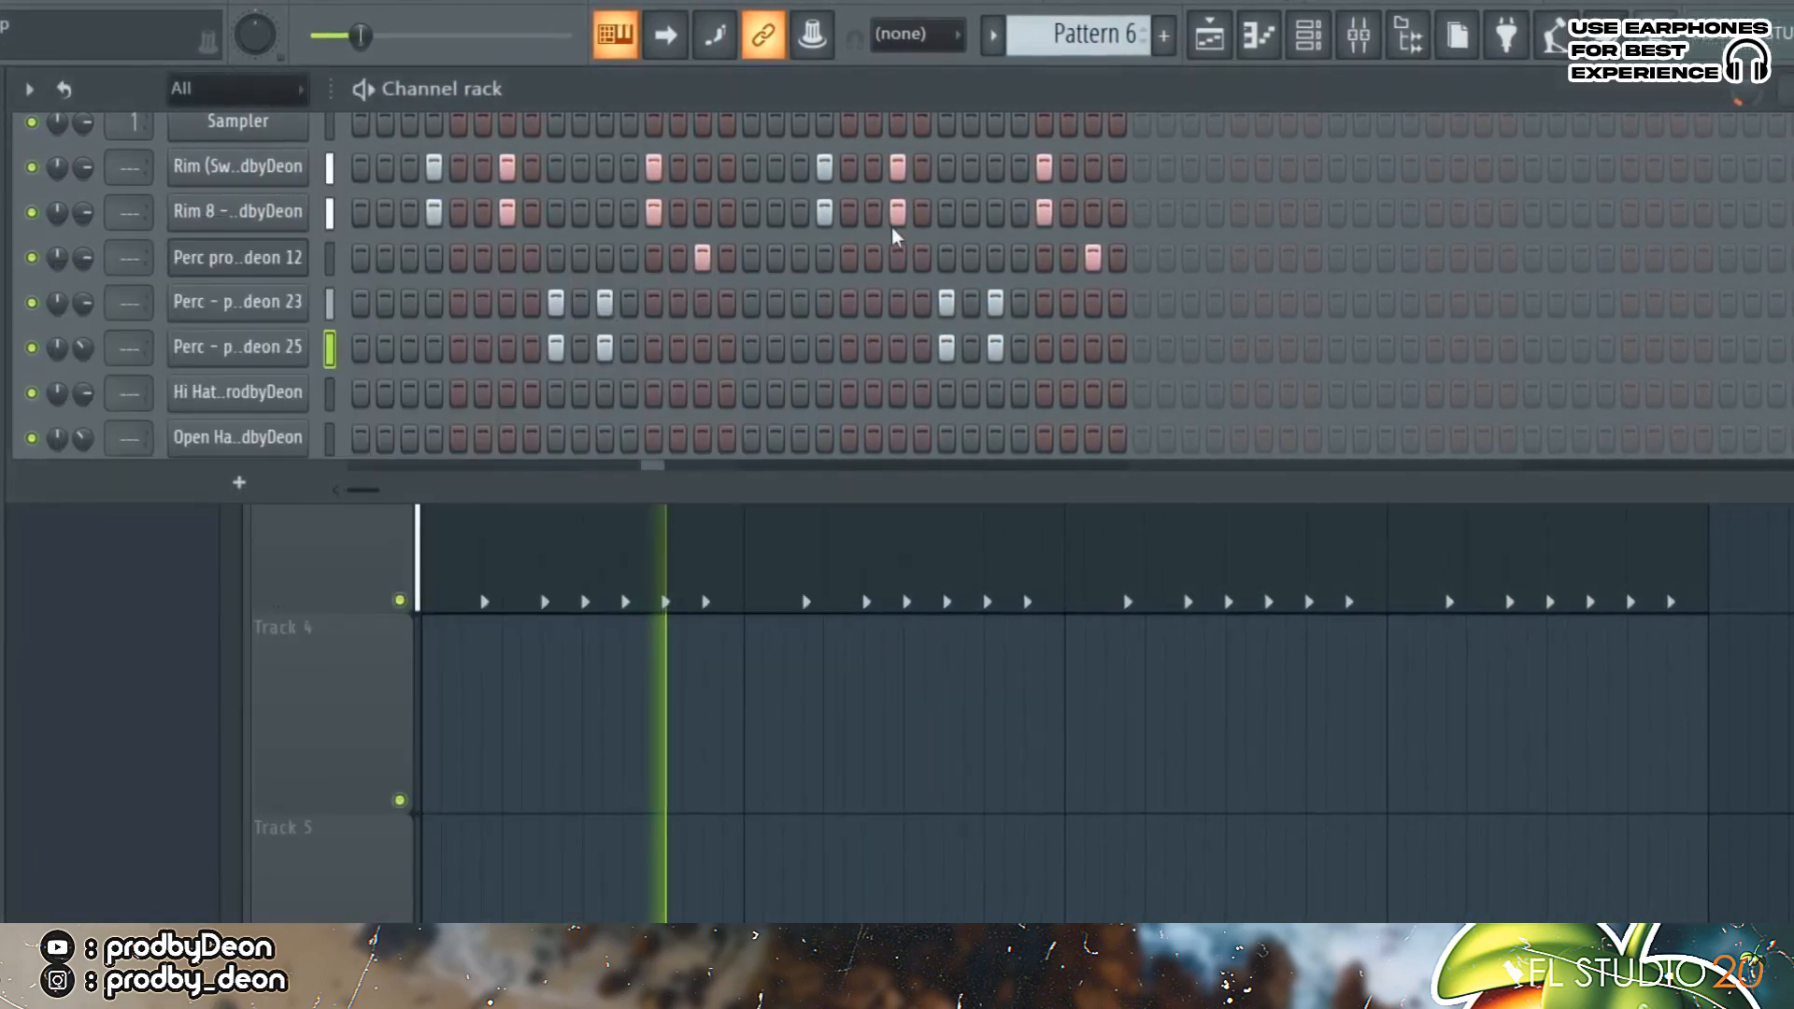
click(292, 349)
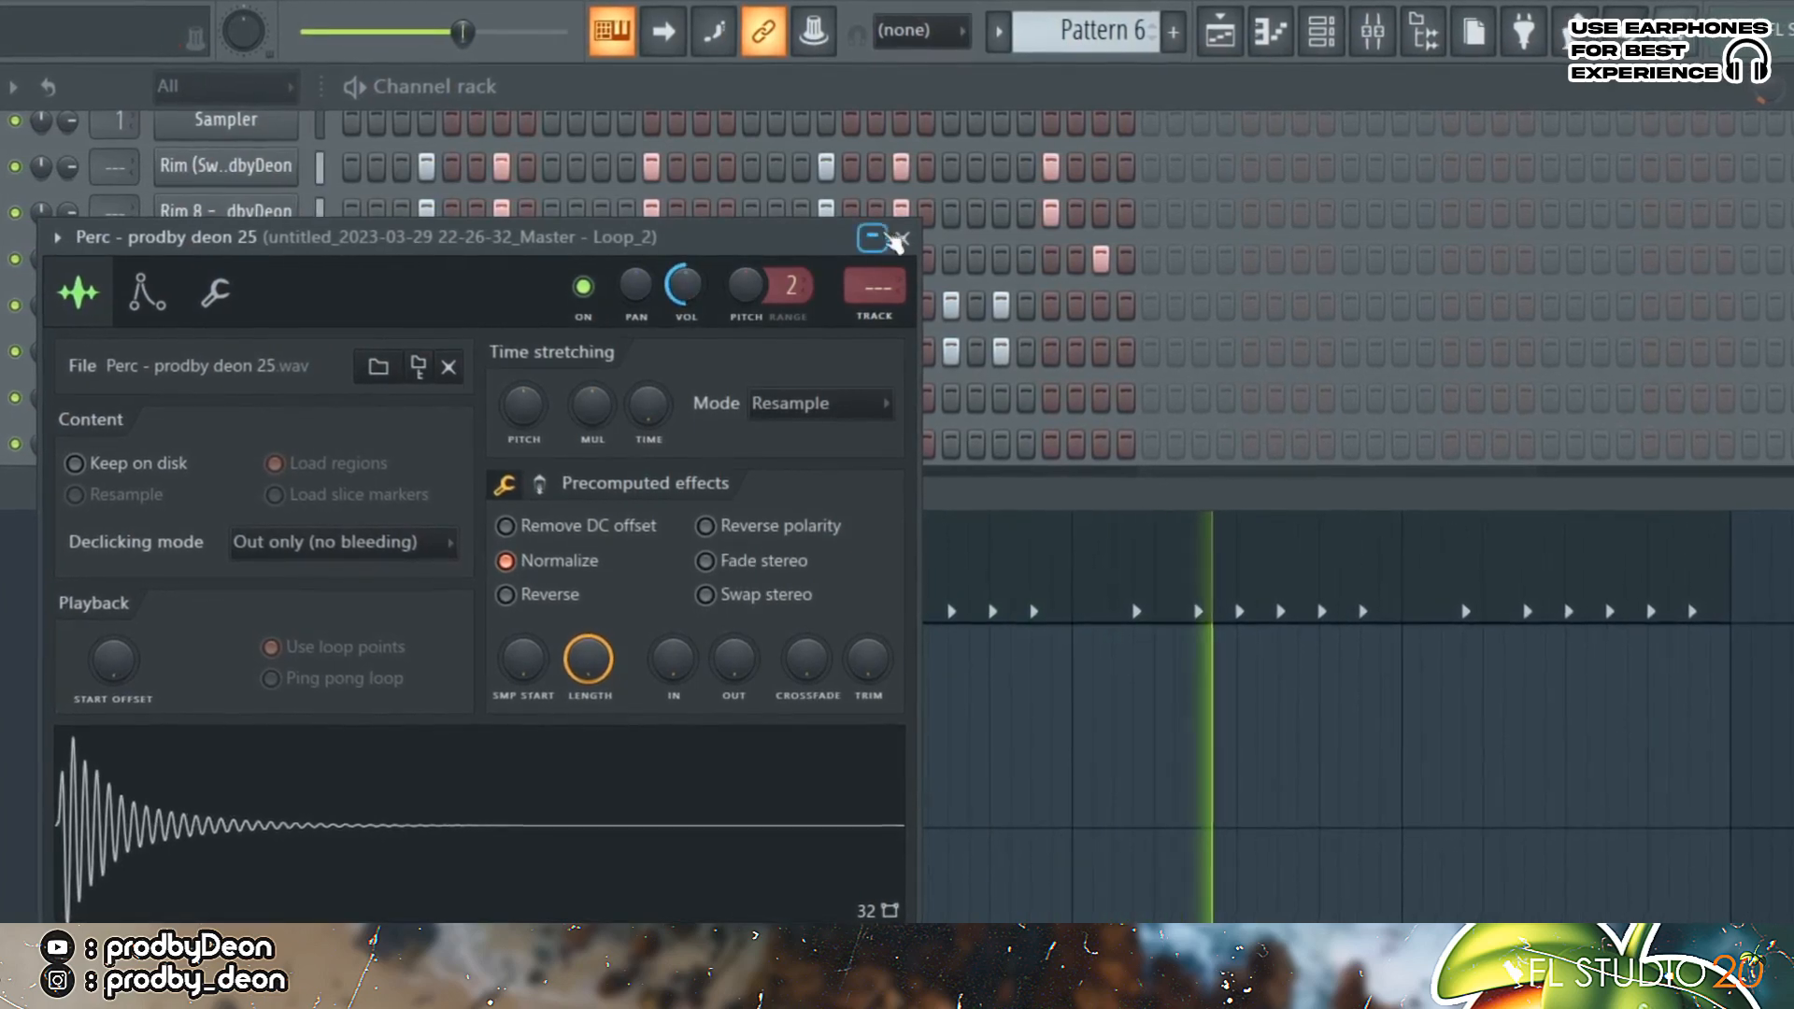
click(902, 238)
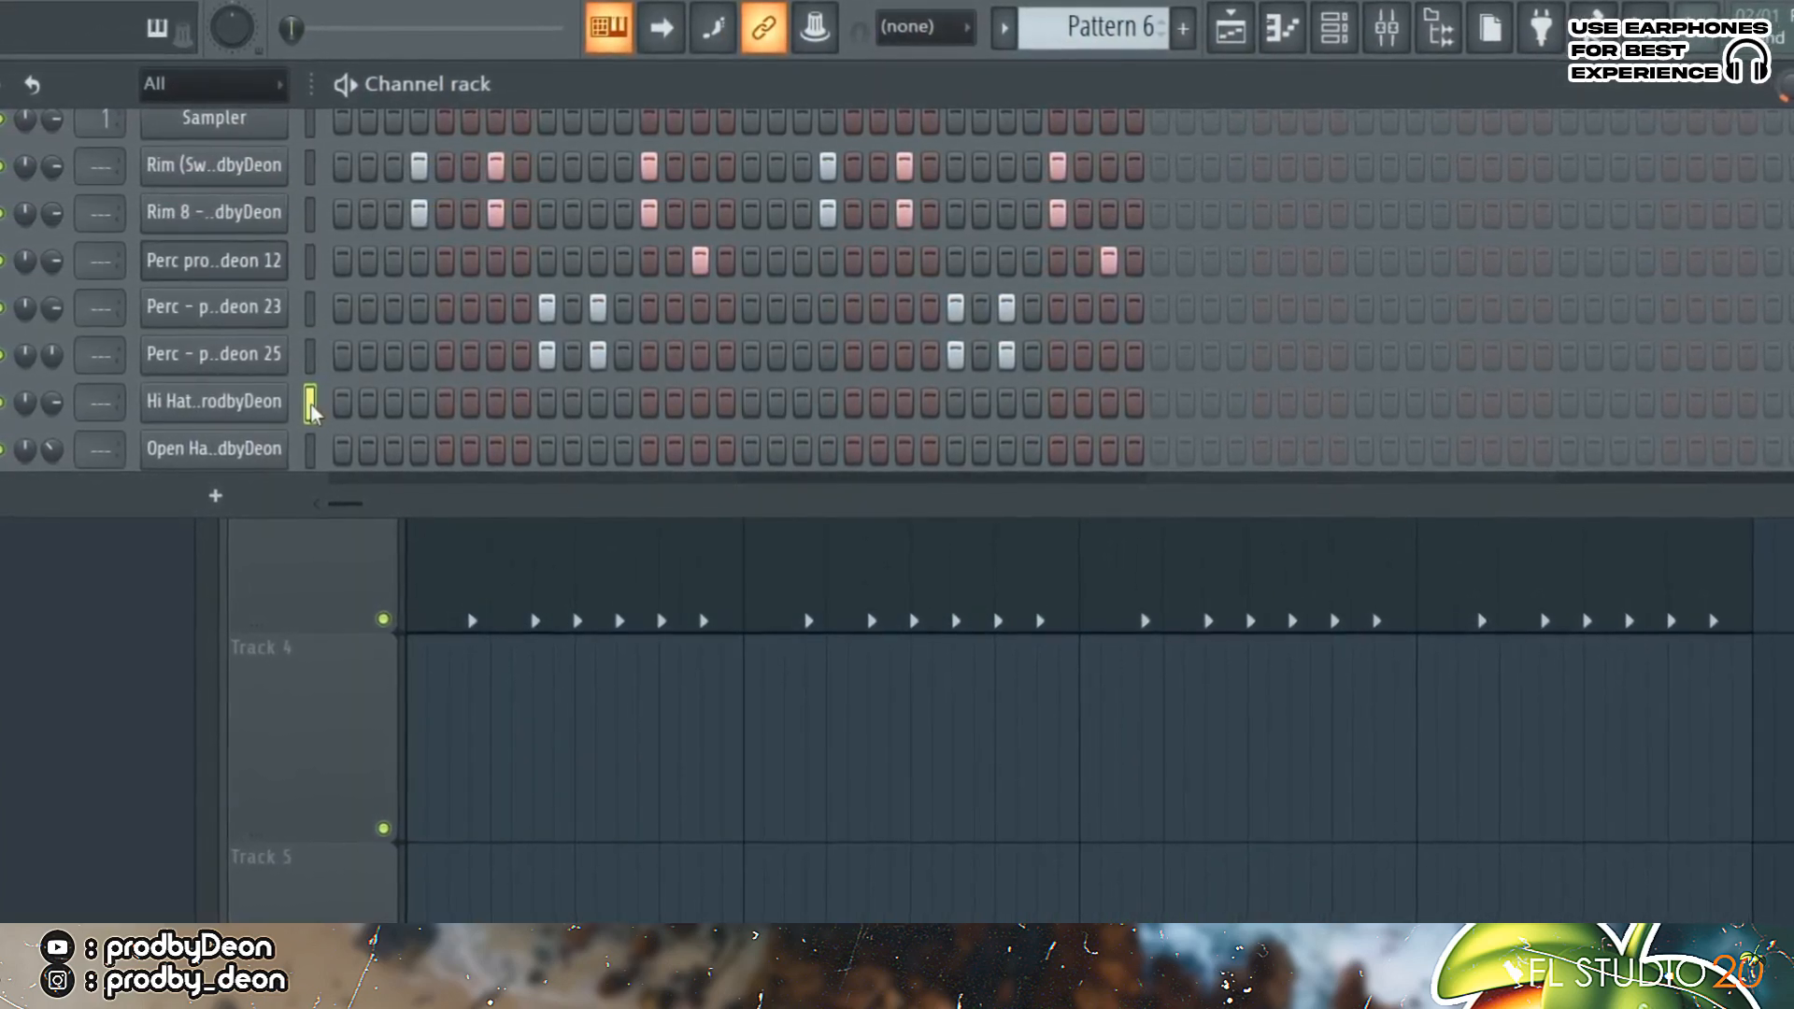
Step: Select the open hat channel, then review Pattern 1's Hi Hat 3 notes across all four bars while playing them back
click(296, 458)
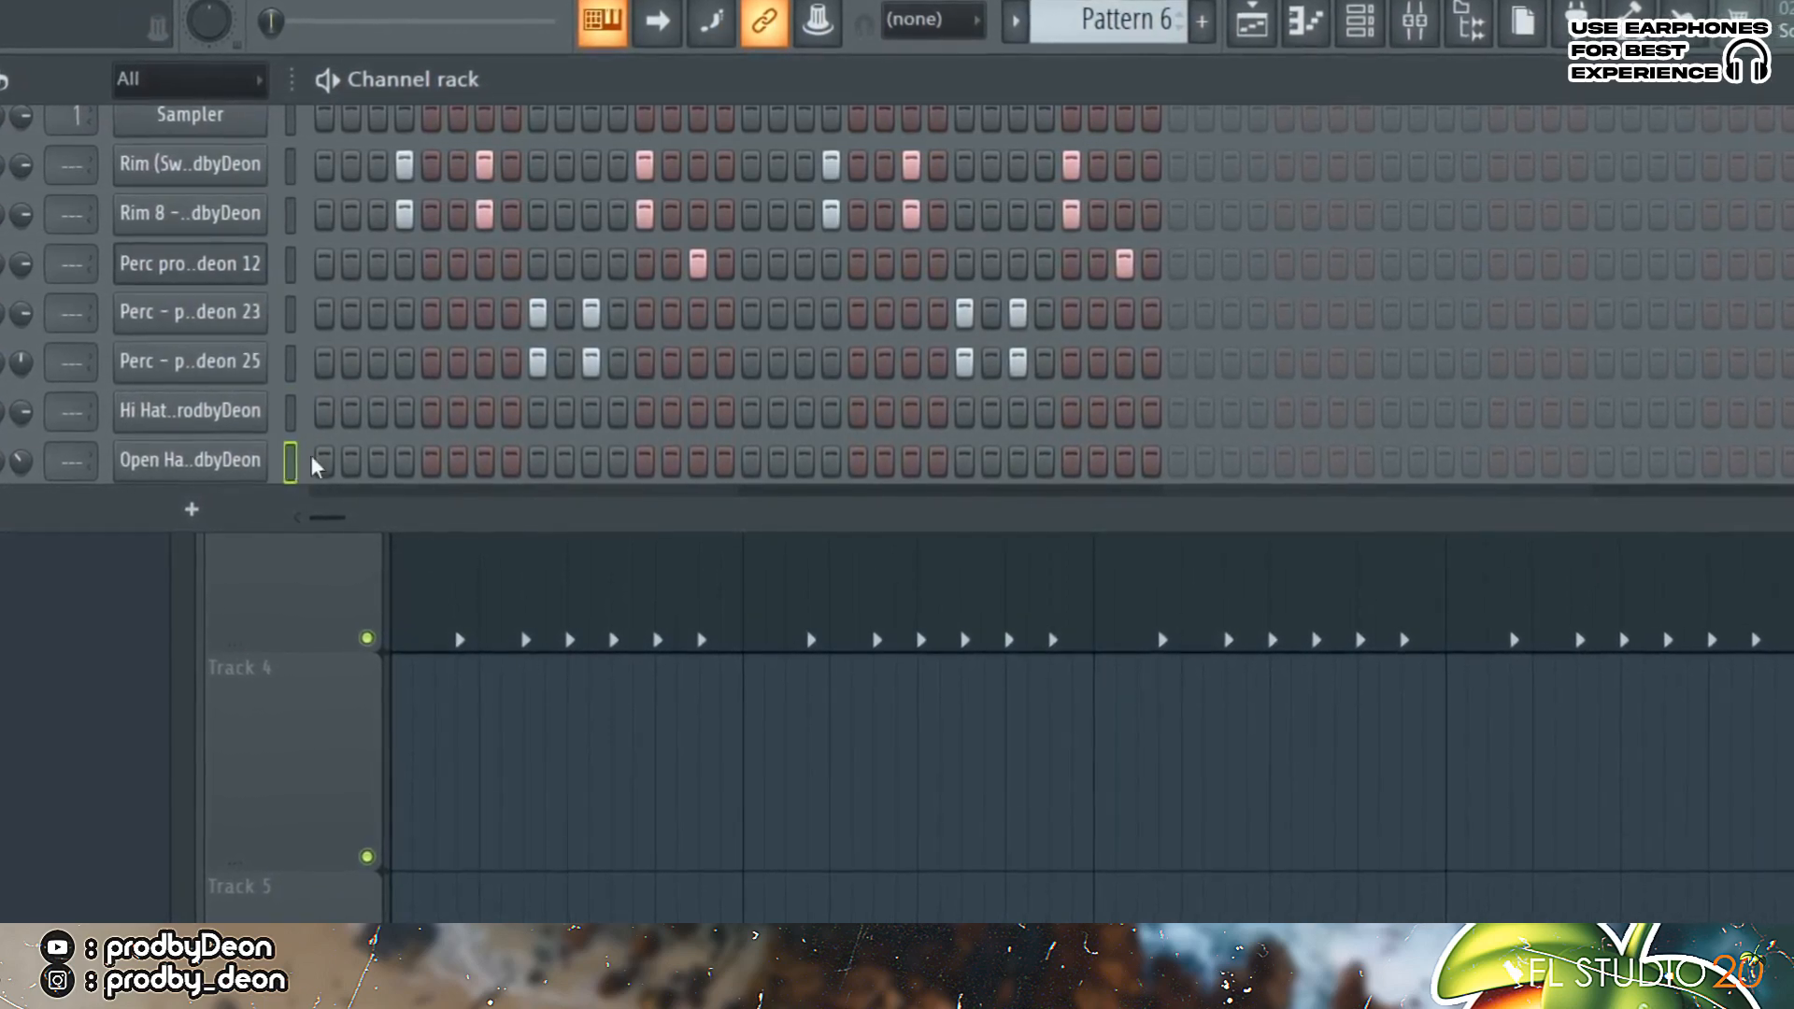
key(space)
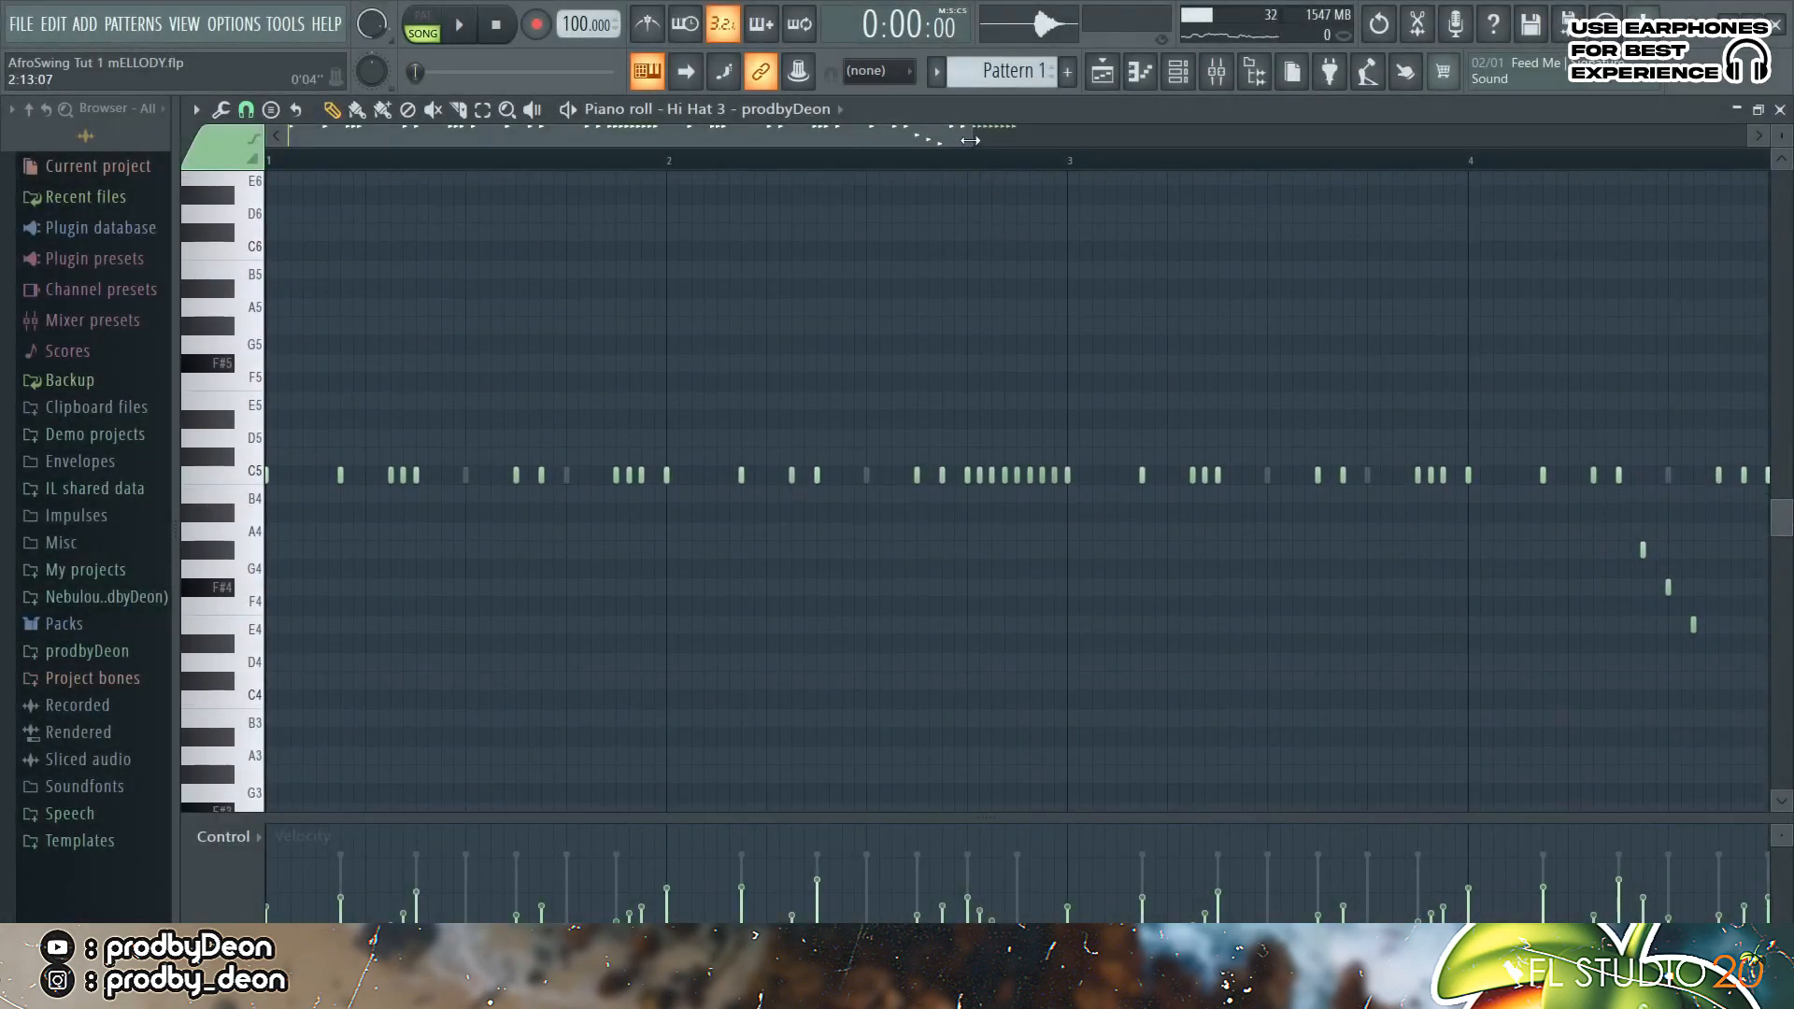
drag(970, 140, 1108, 140)
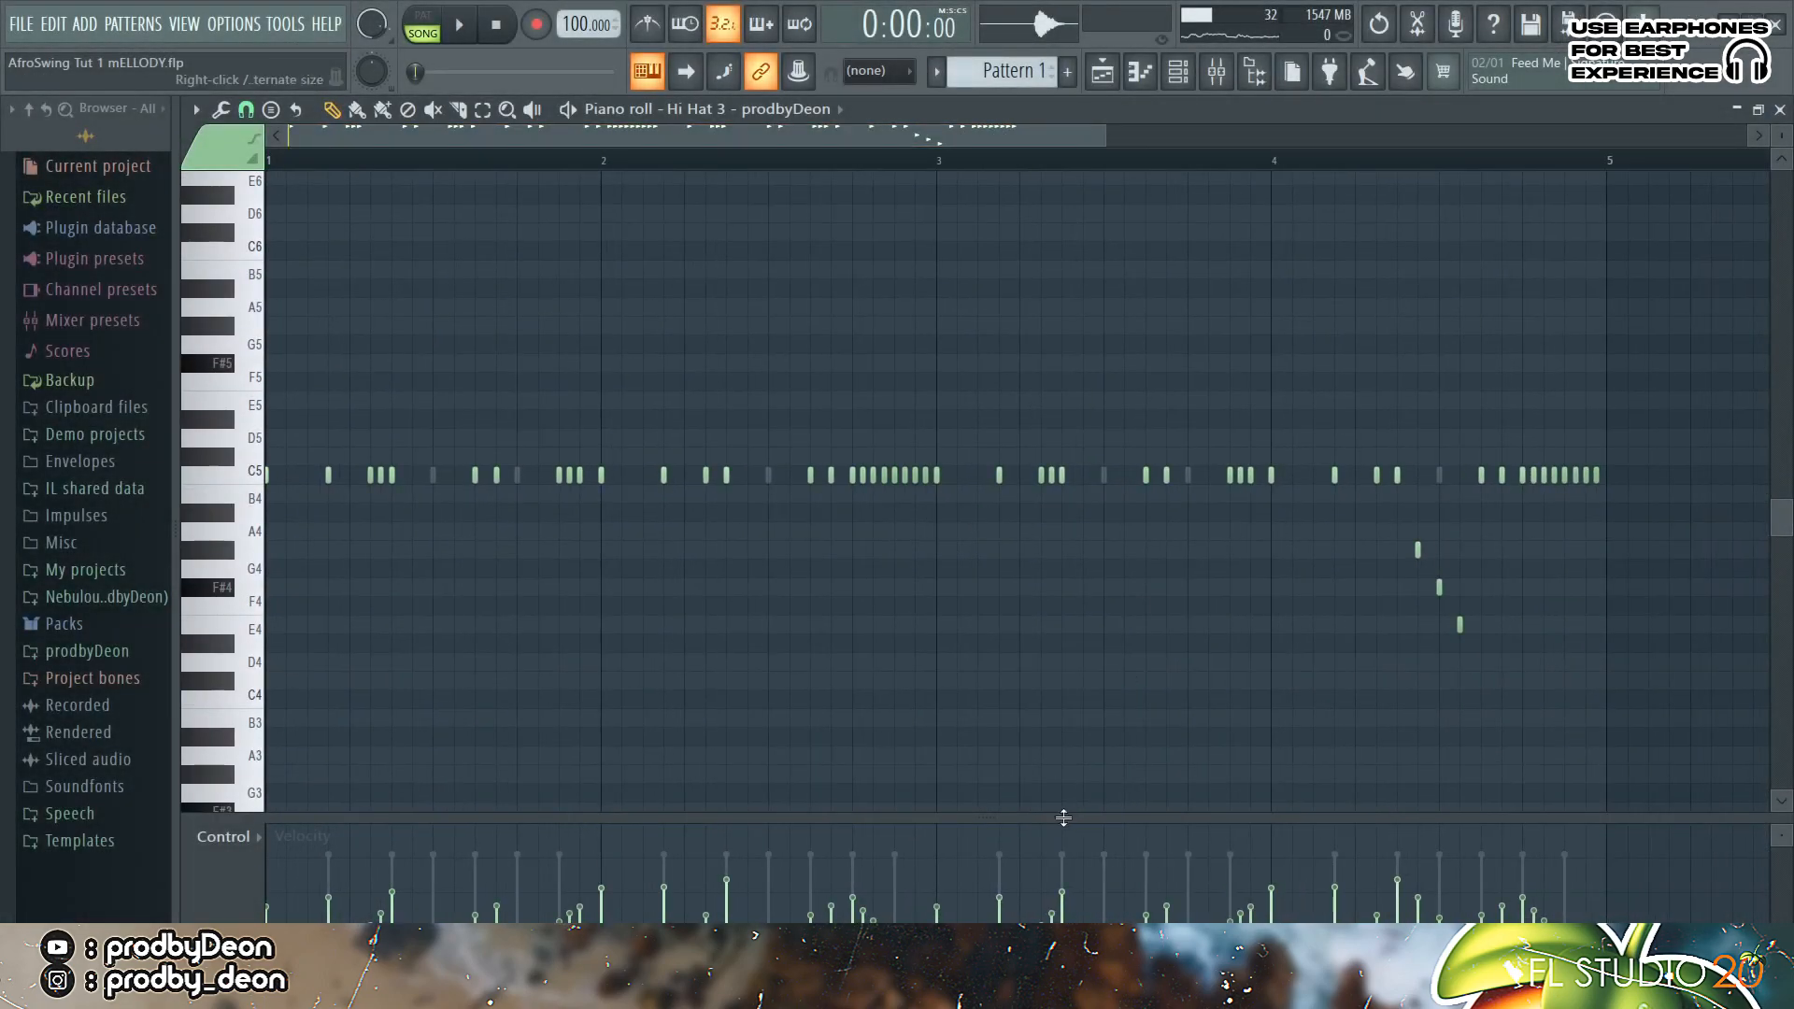
mouse_move(1064, 818)
mouse_down()
mouse_move(1095, 308)
mouse_move(1034, 601)
mouse_move(1043, 810)
mouse_up()
key(space)
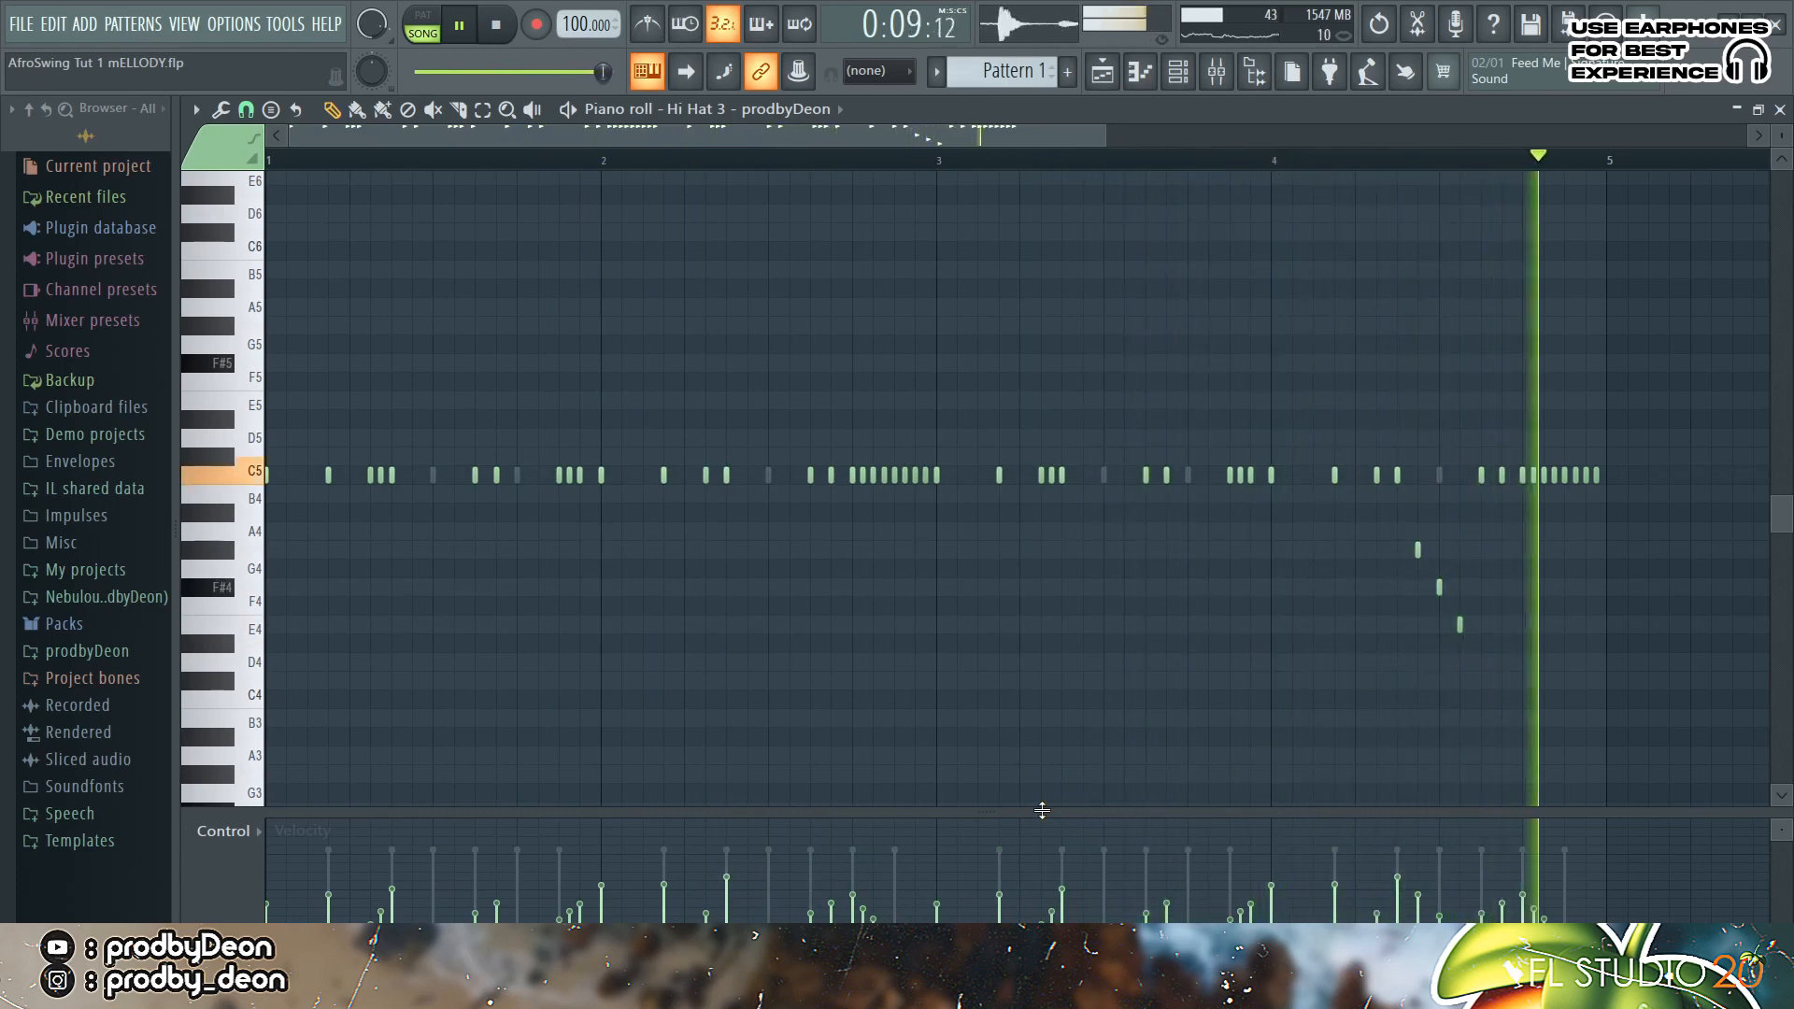
key(space)
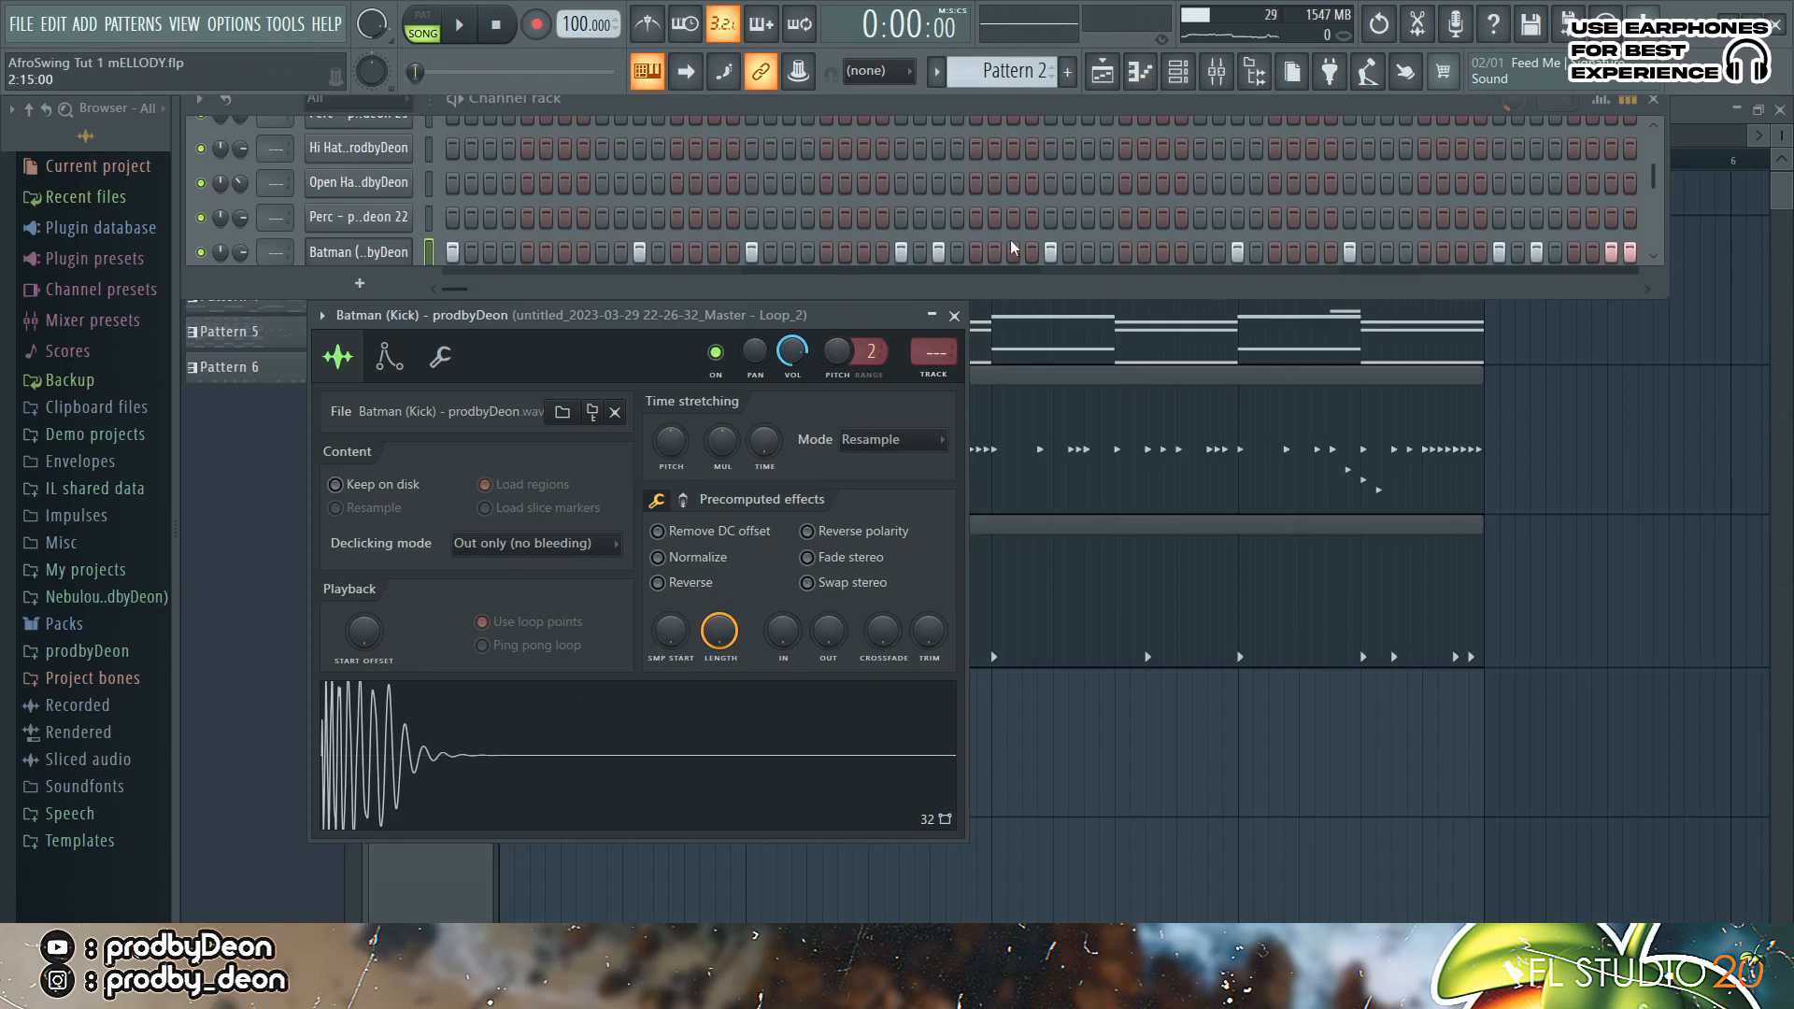
Step: Close the Batman kick's sample settings, then play the song and review Pattern 2's kick notes in the piano roll
click(954, 316)
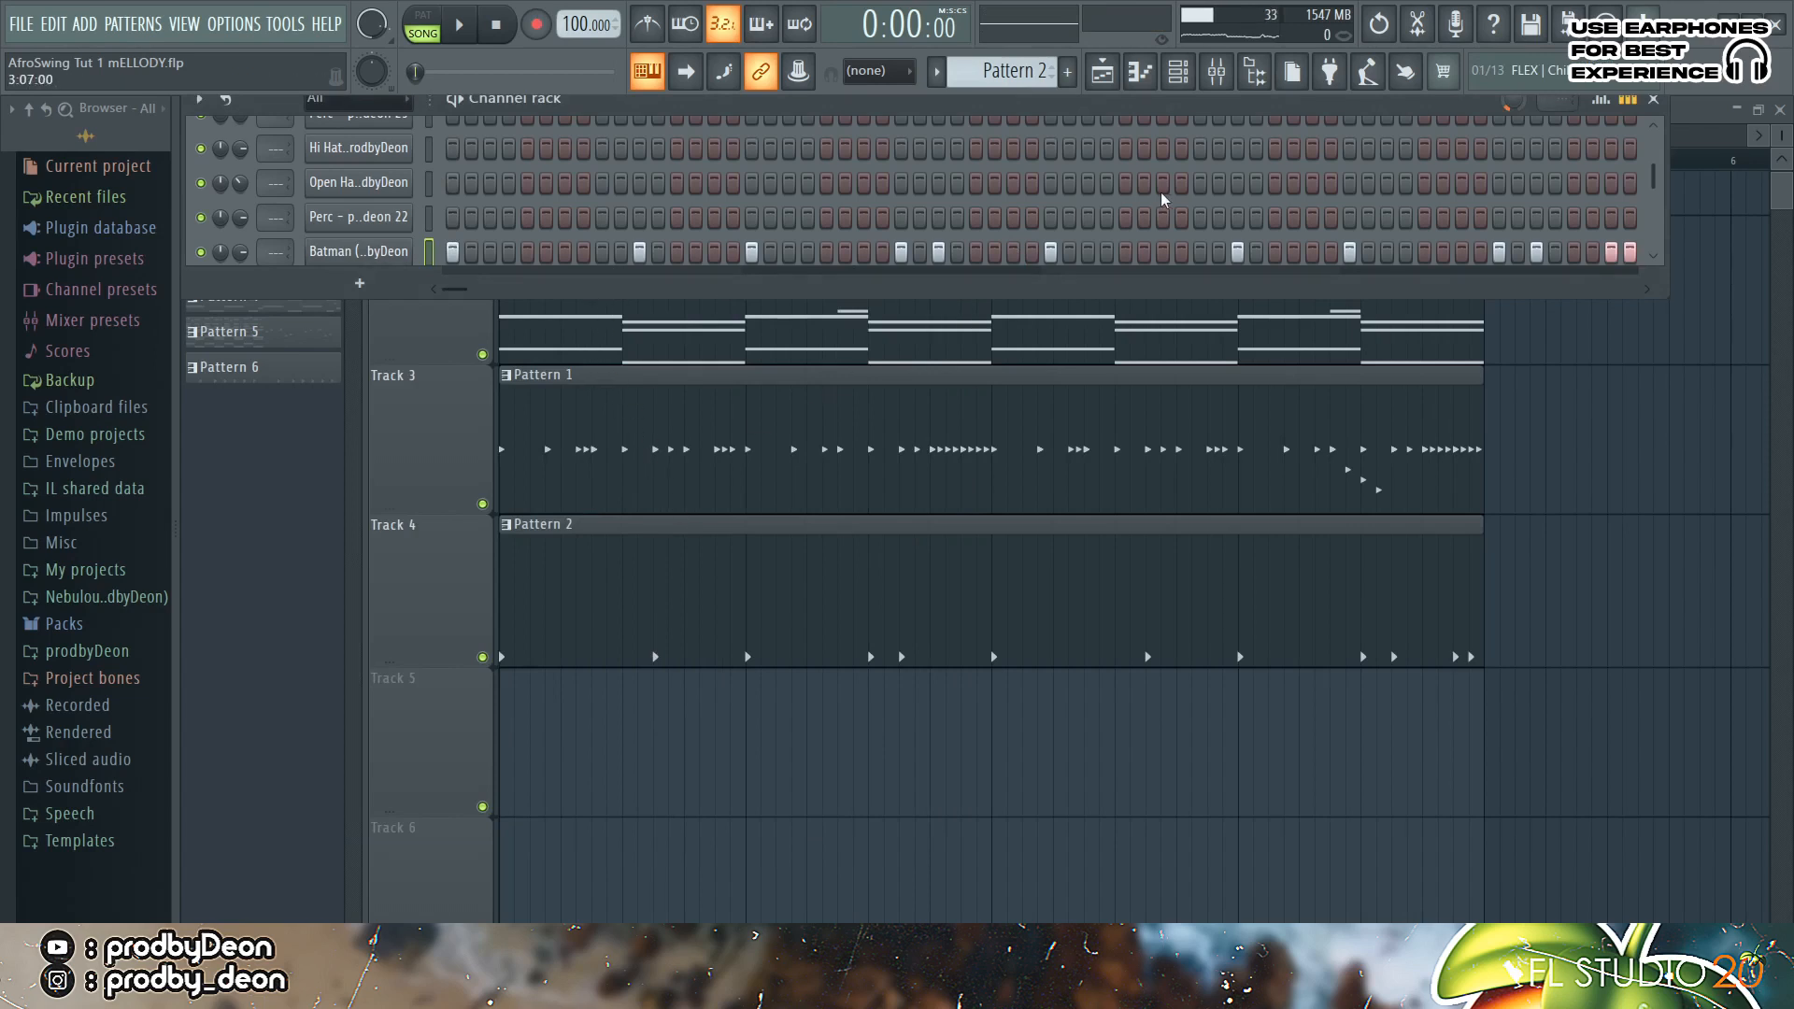
key(space)
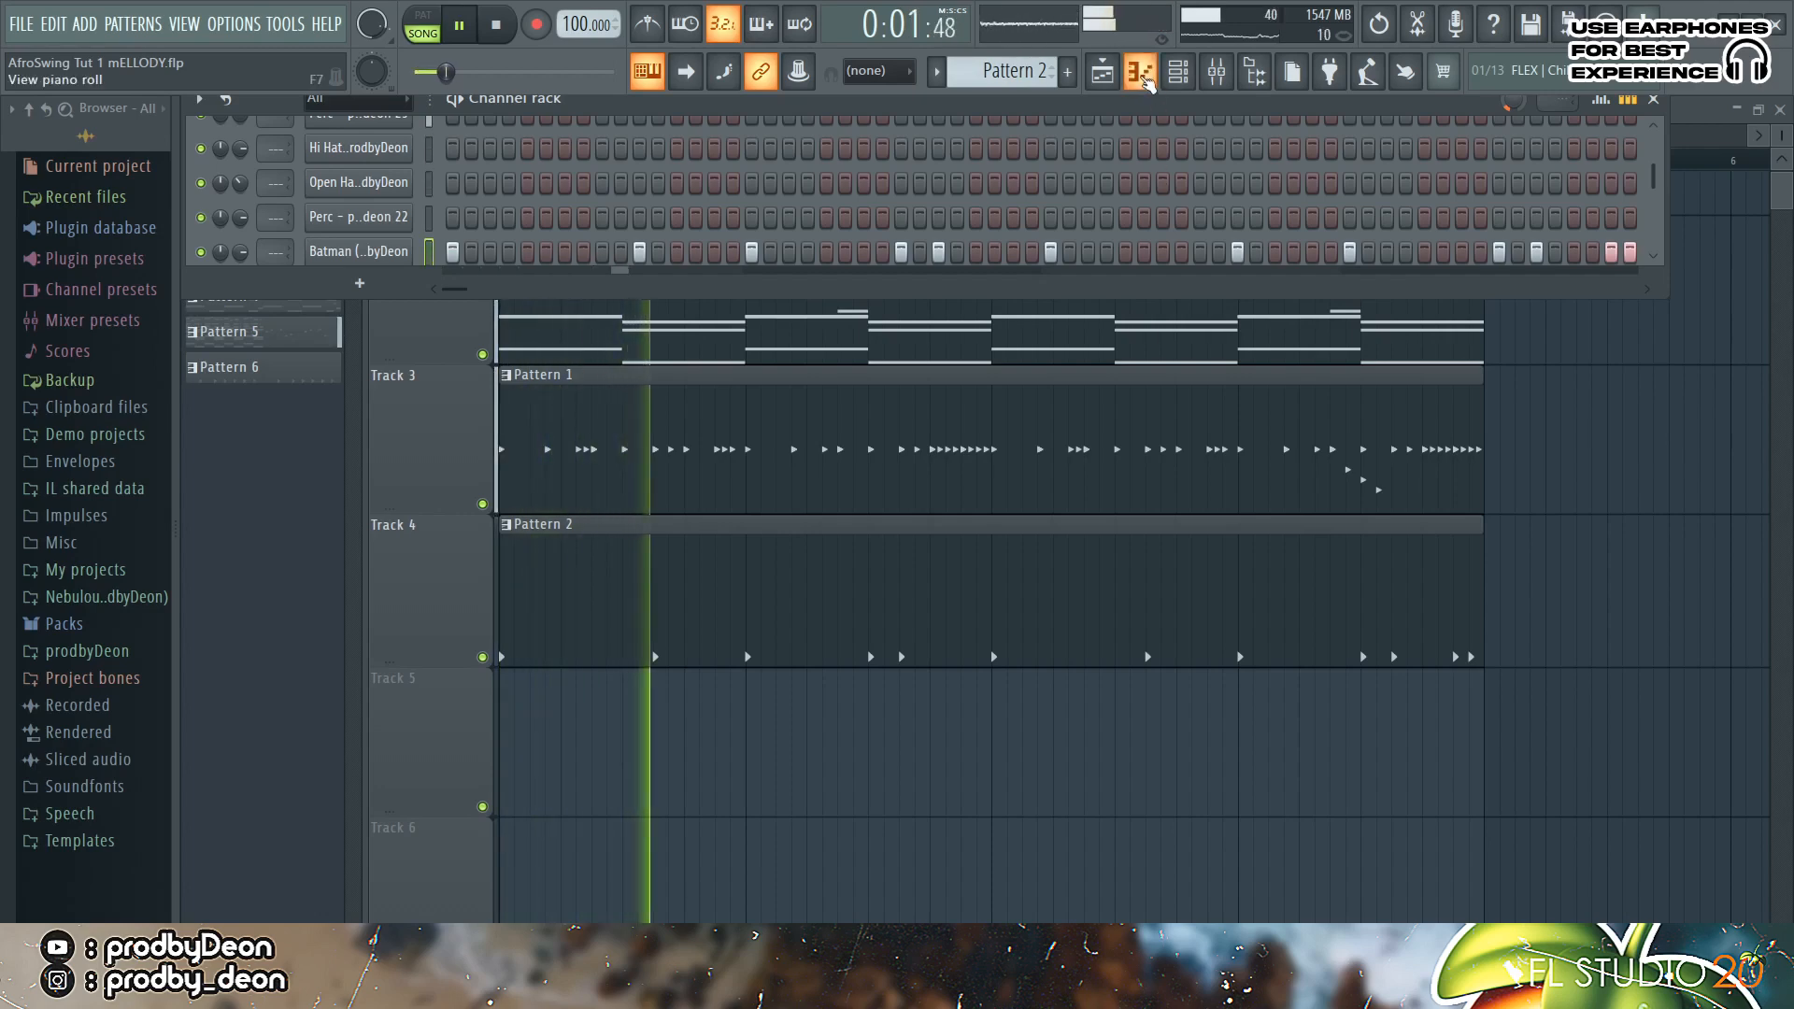
click(1140, 73)
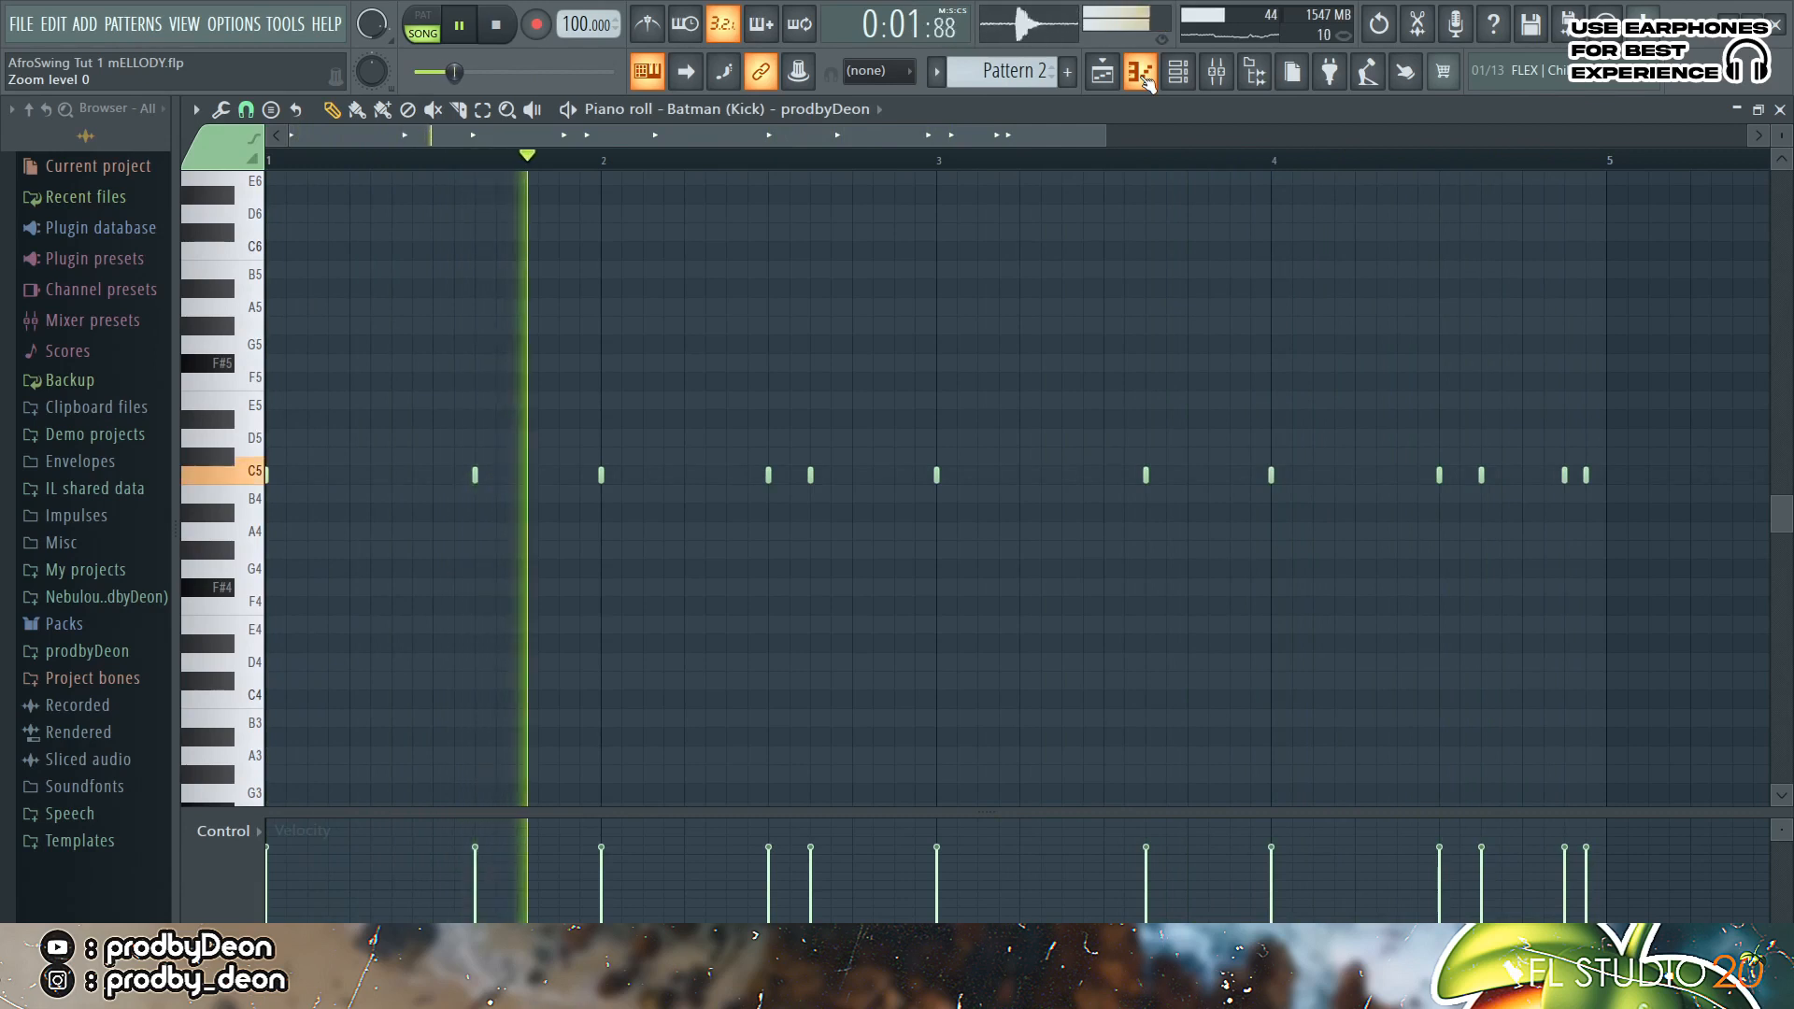
key(space)
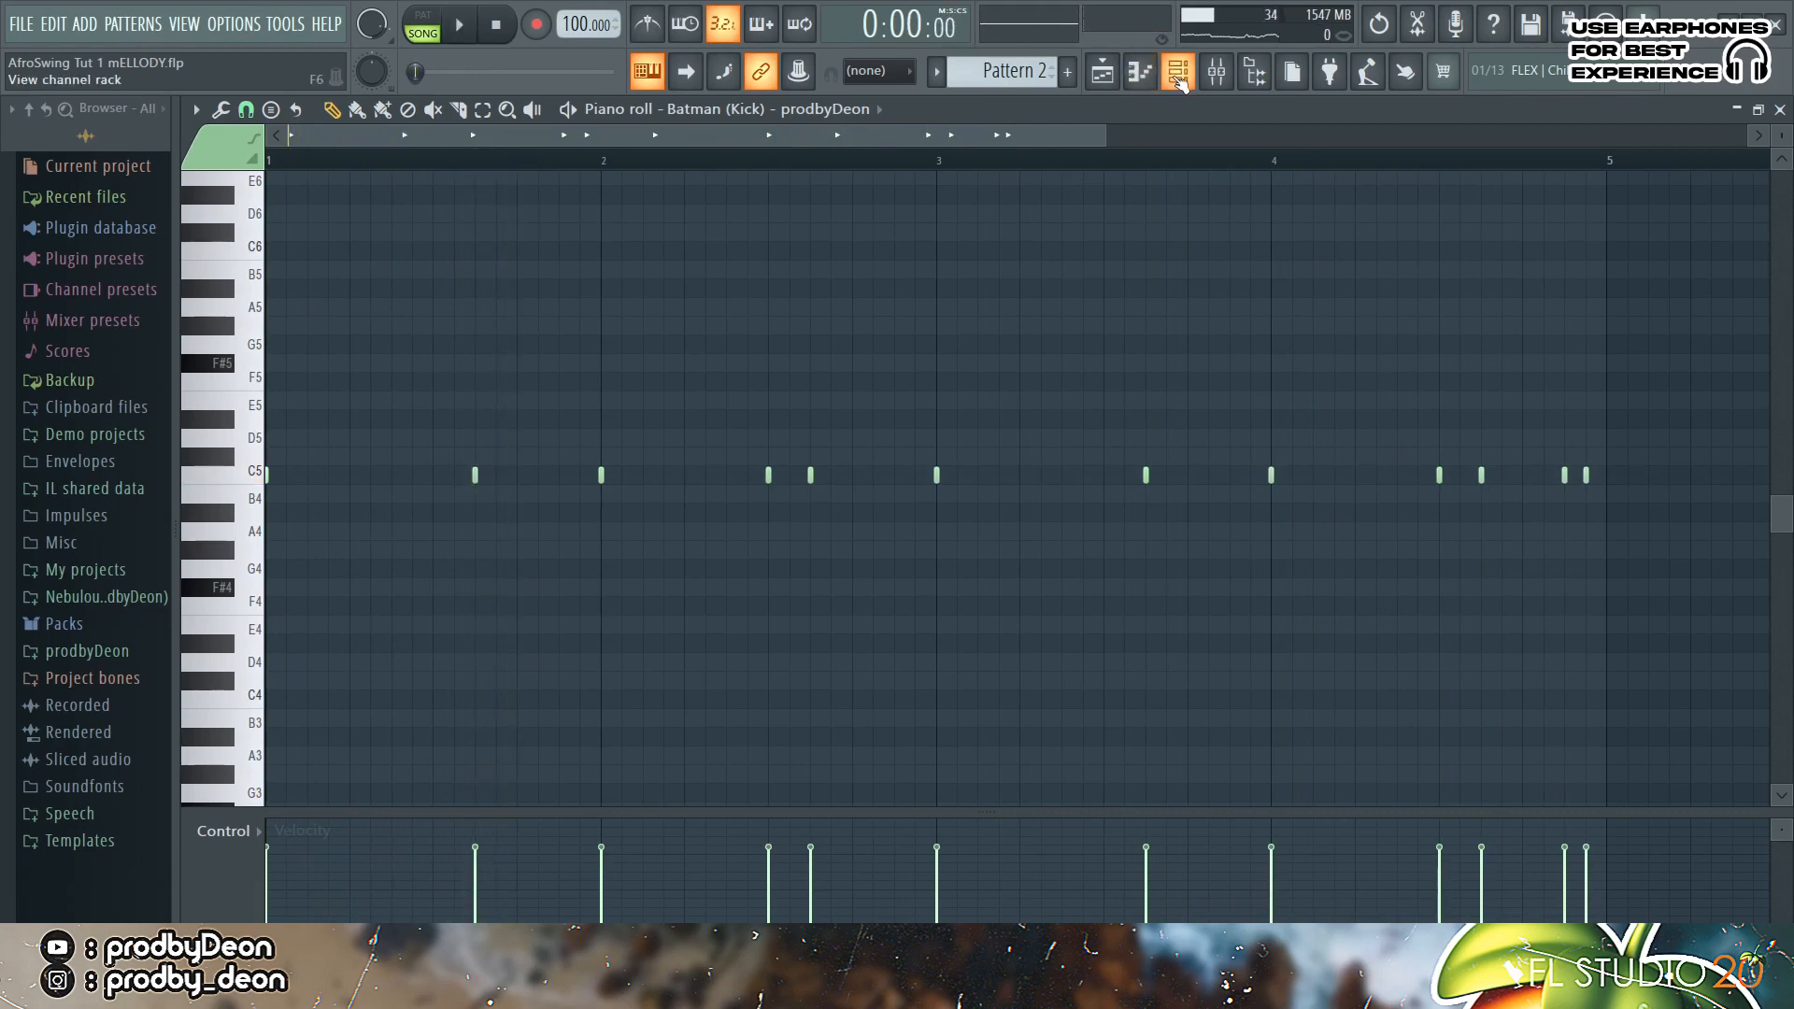
Step: Review Pattern 4's MODO BASS 2 notes across all four bars in the piano roll while playing the pattern
click(1179, 75)
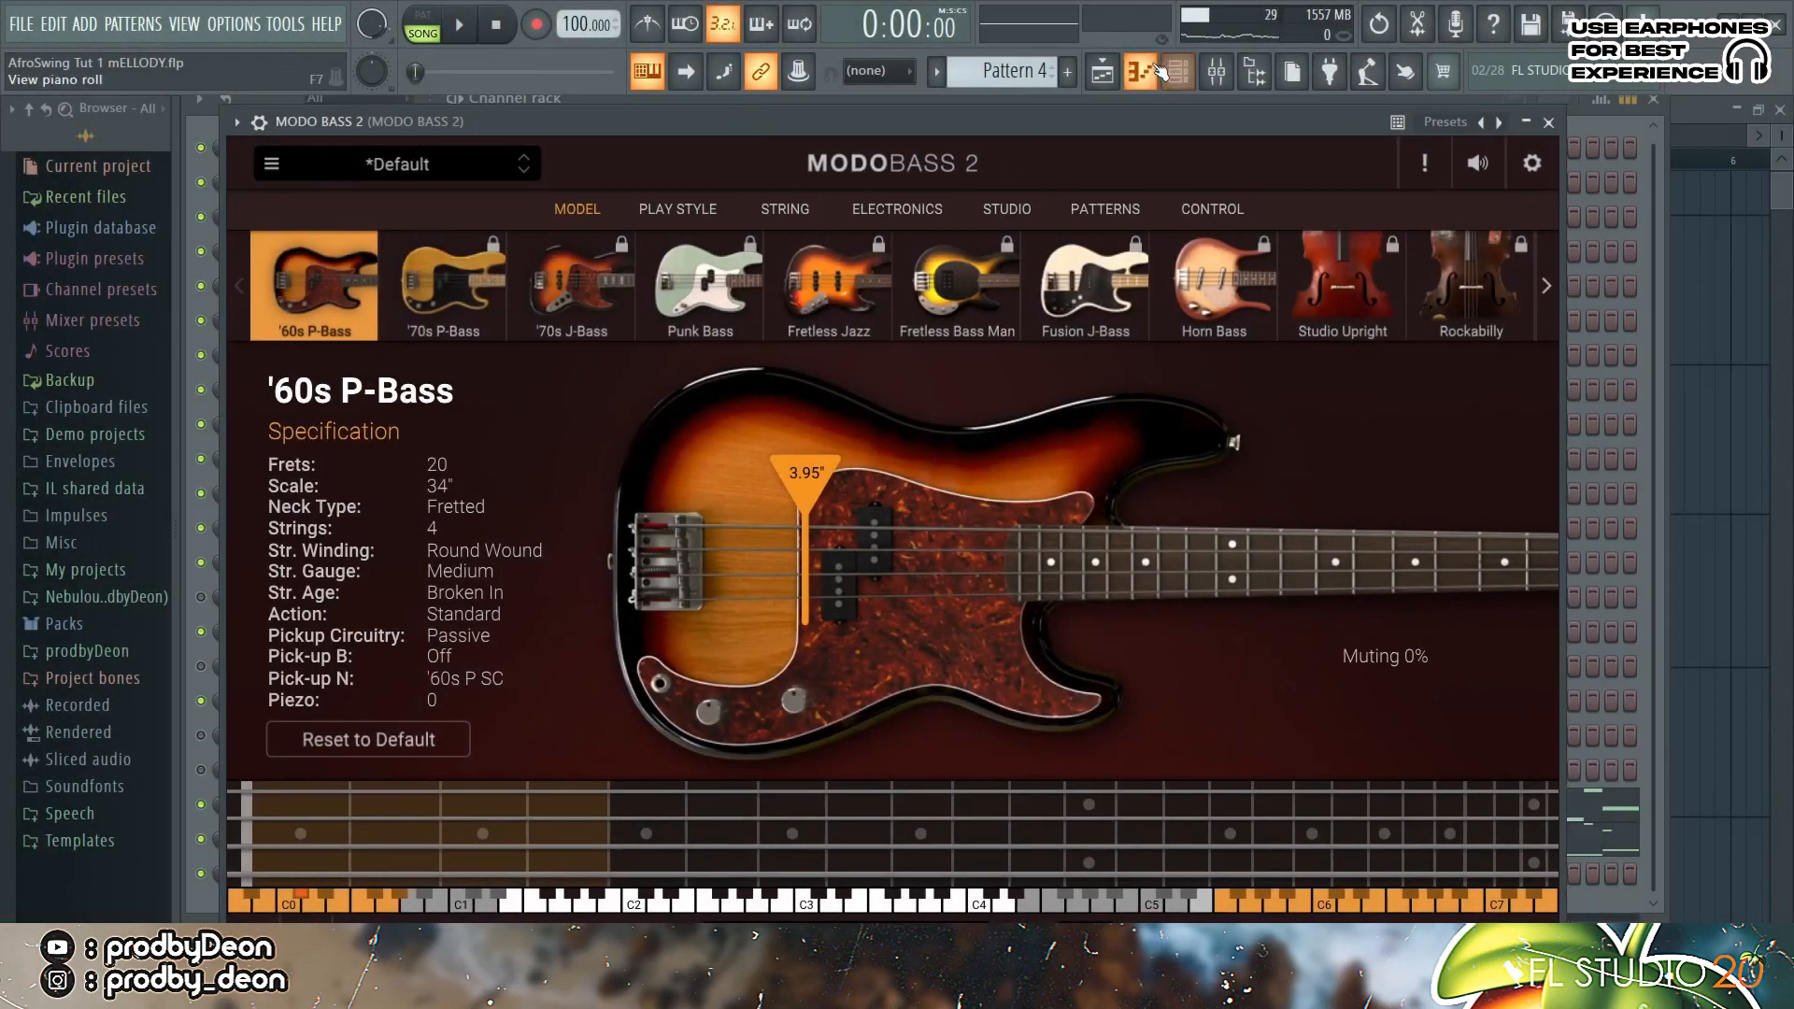
click(1140, 71)
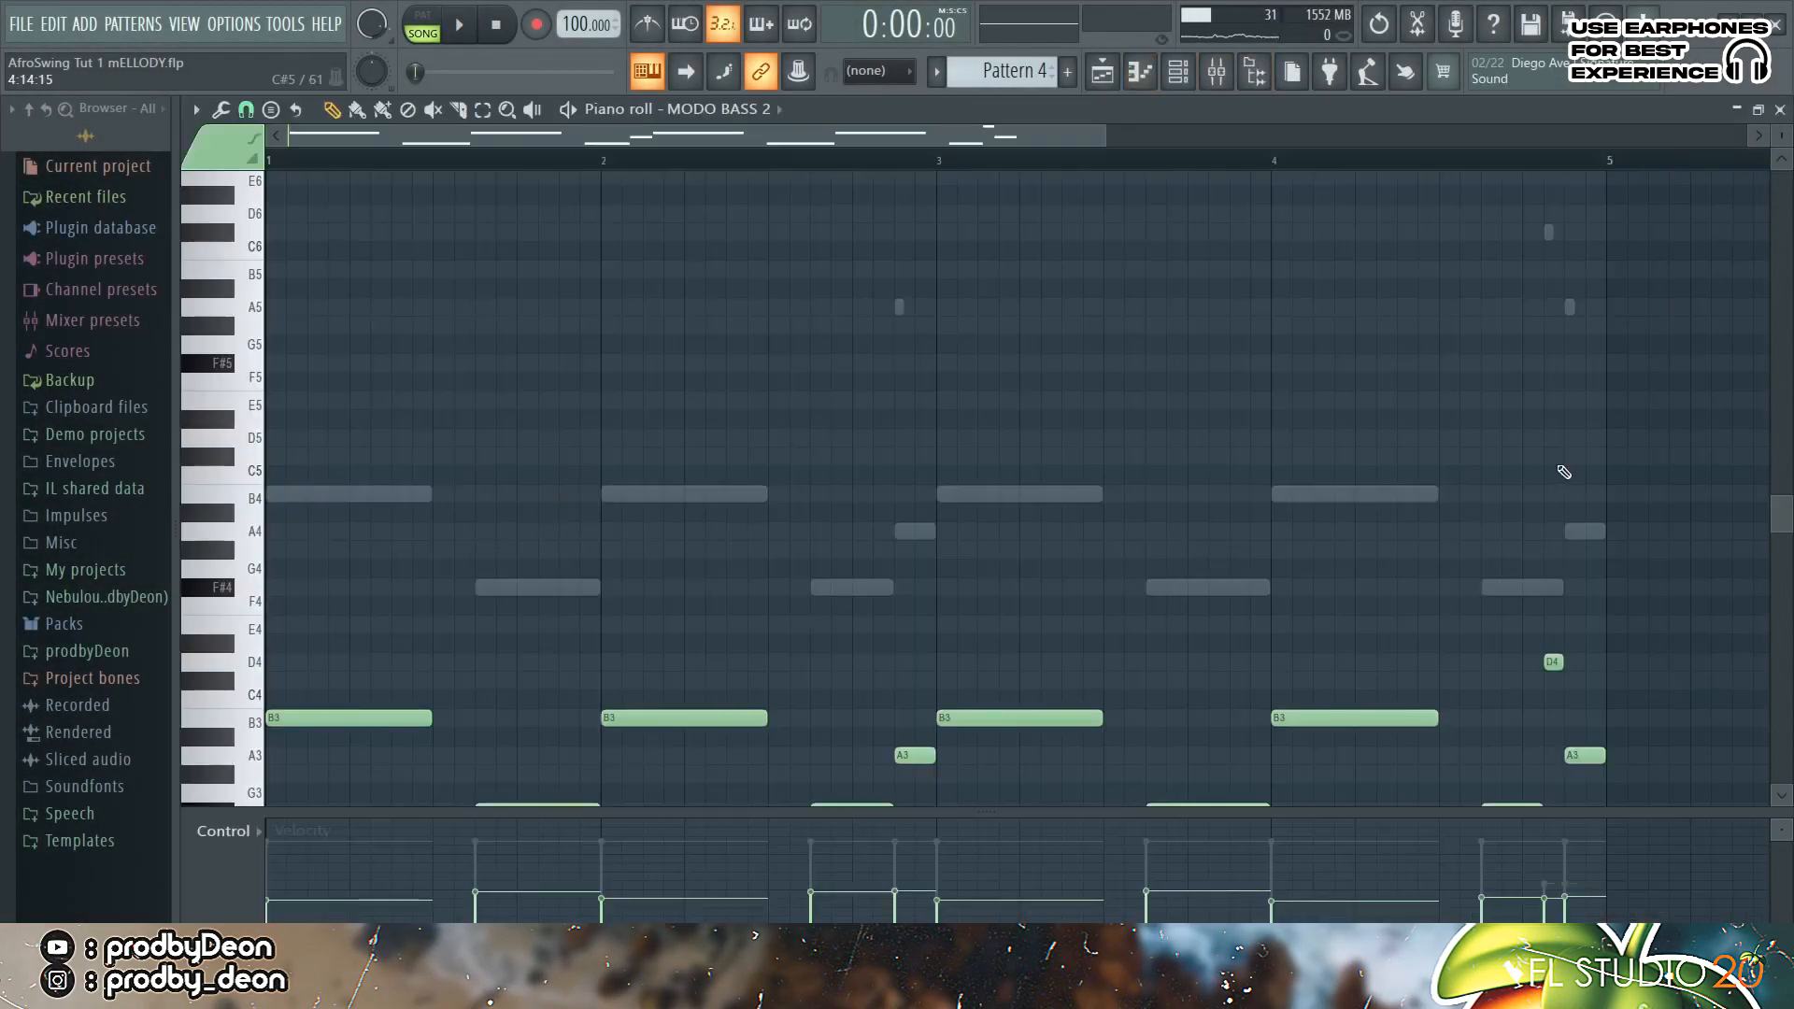
drag(1783, 526, 1772, 584)
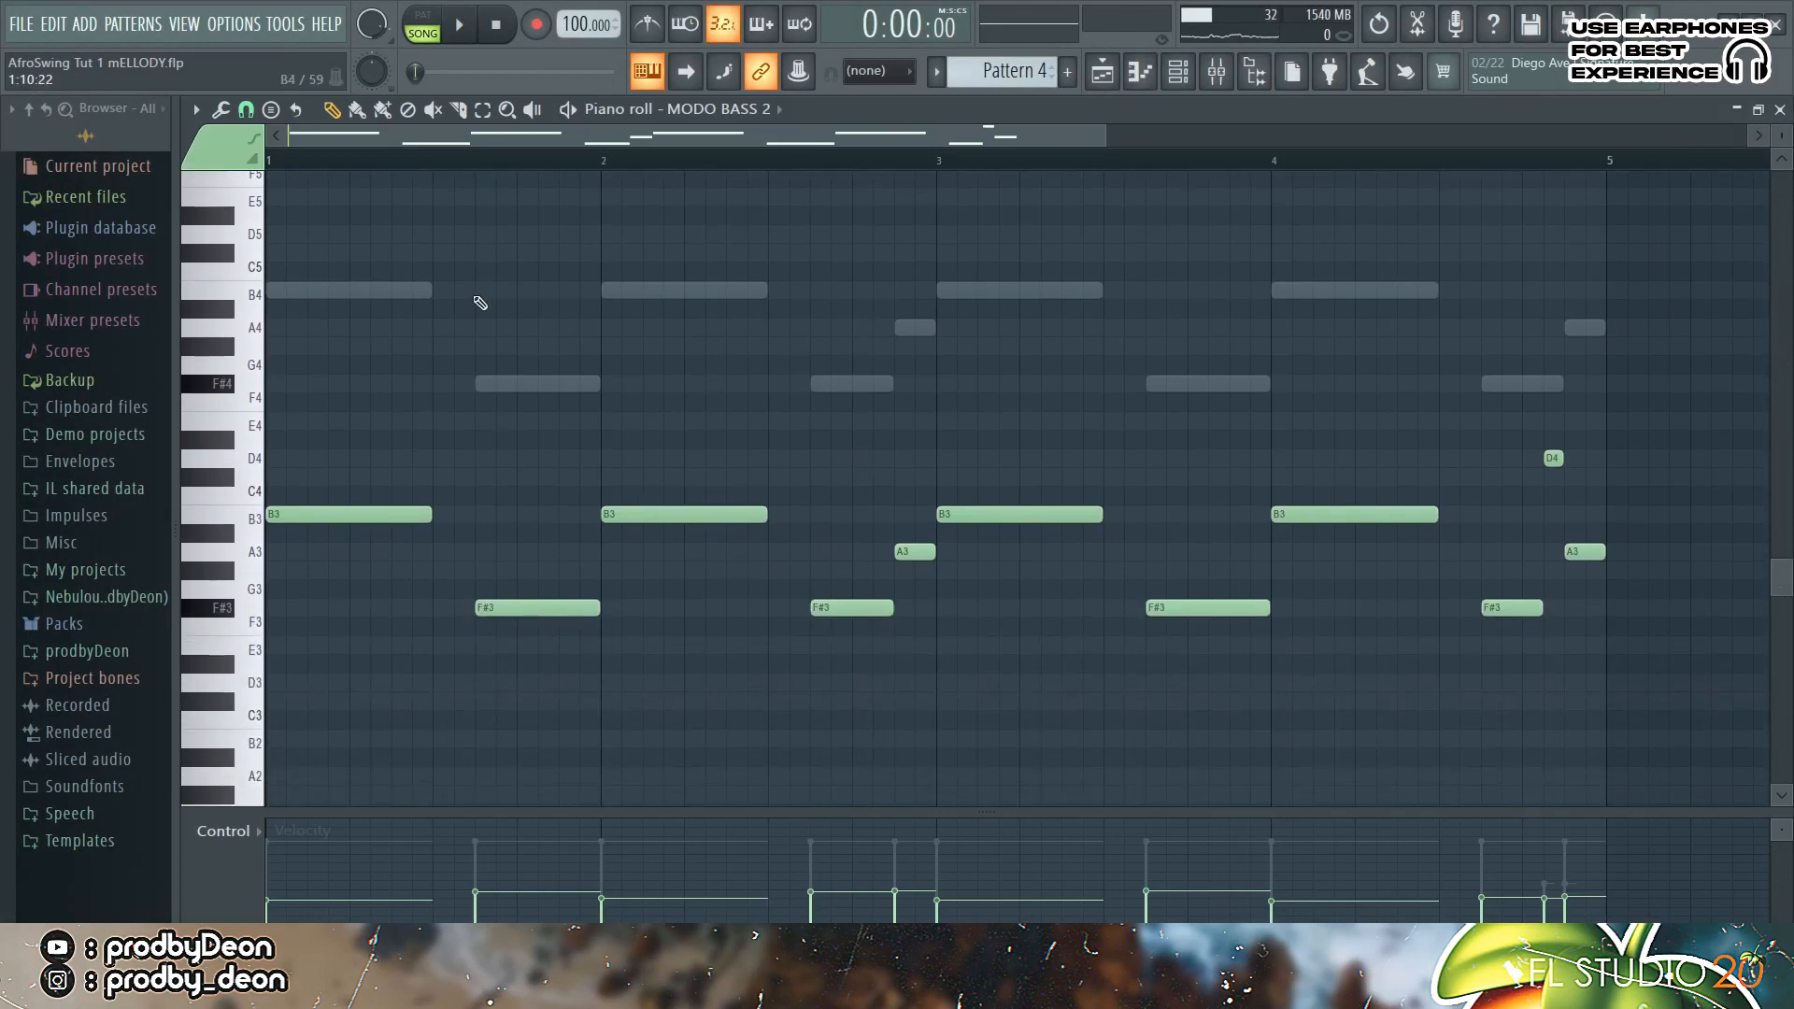
click(460, 25)
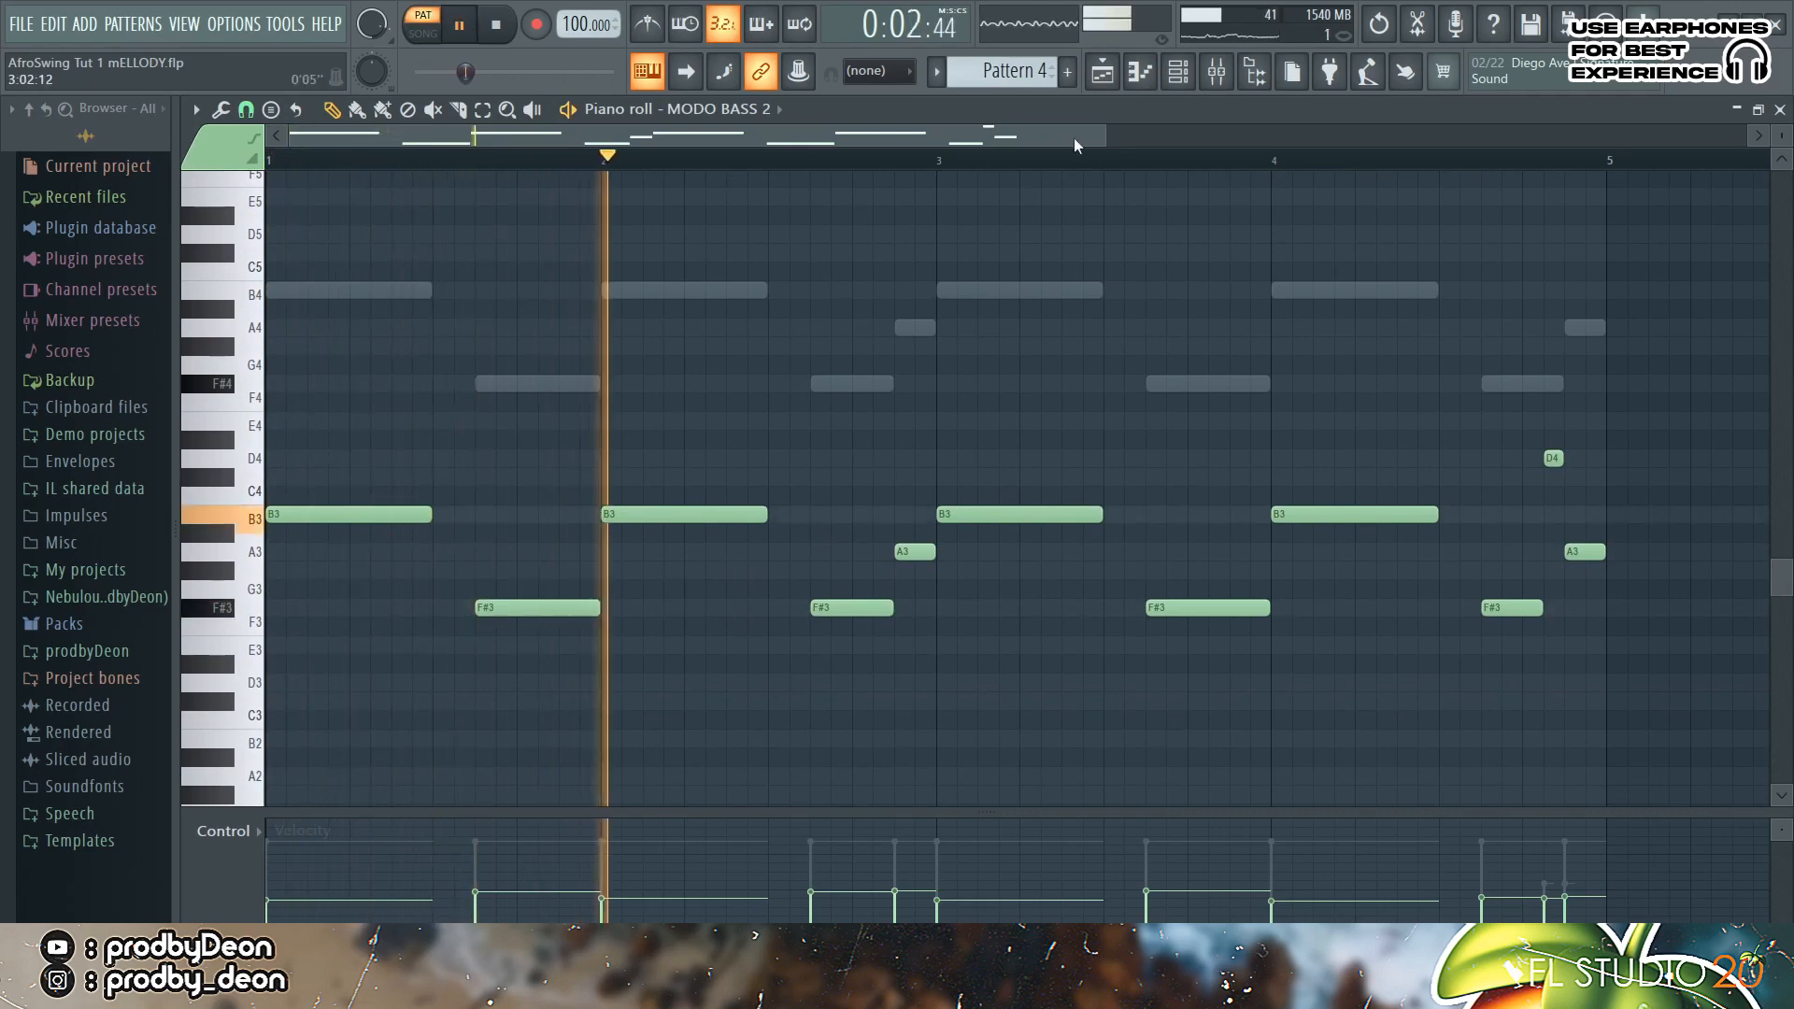
drag(1106, 137, 1632, 193)
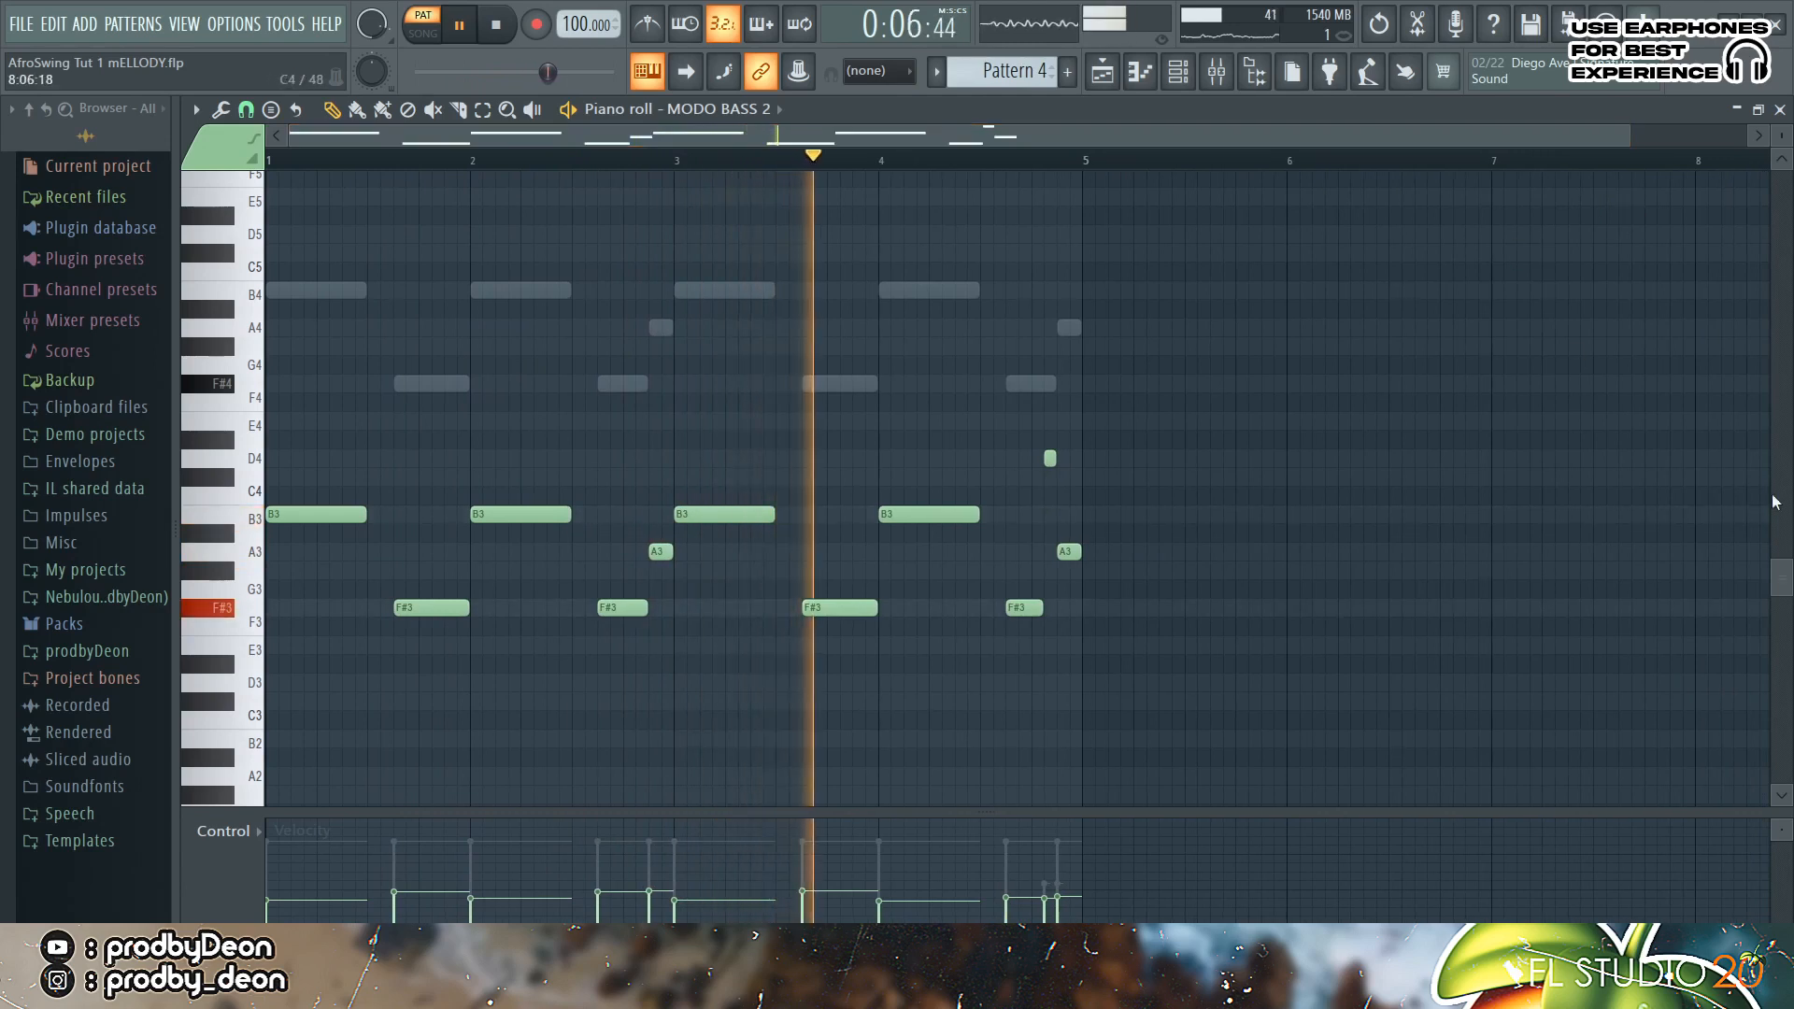
drag(1782, 577, 1787, 537)
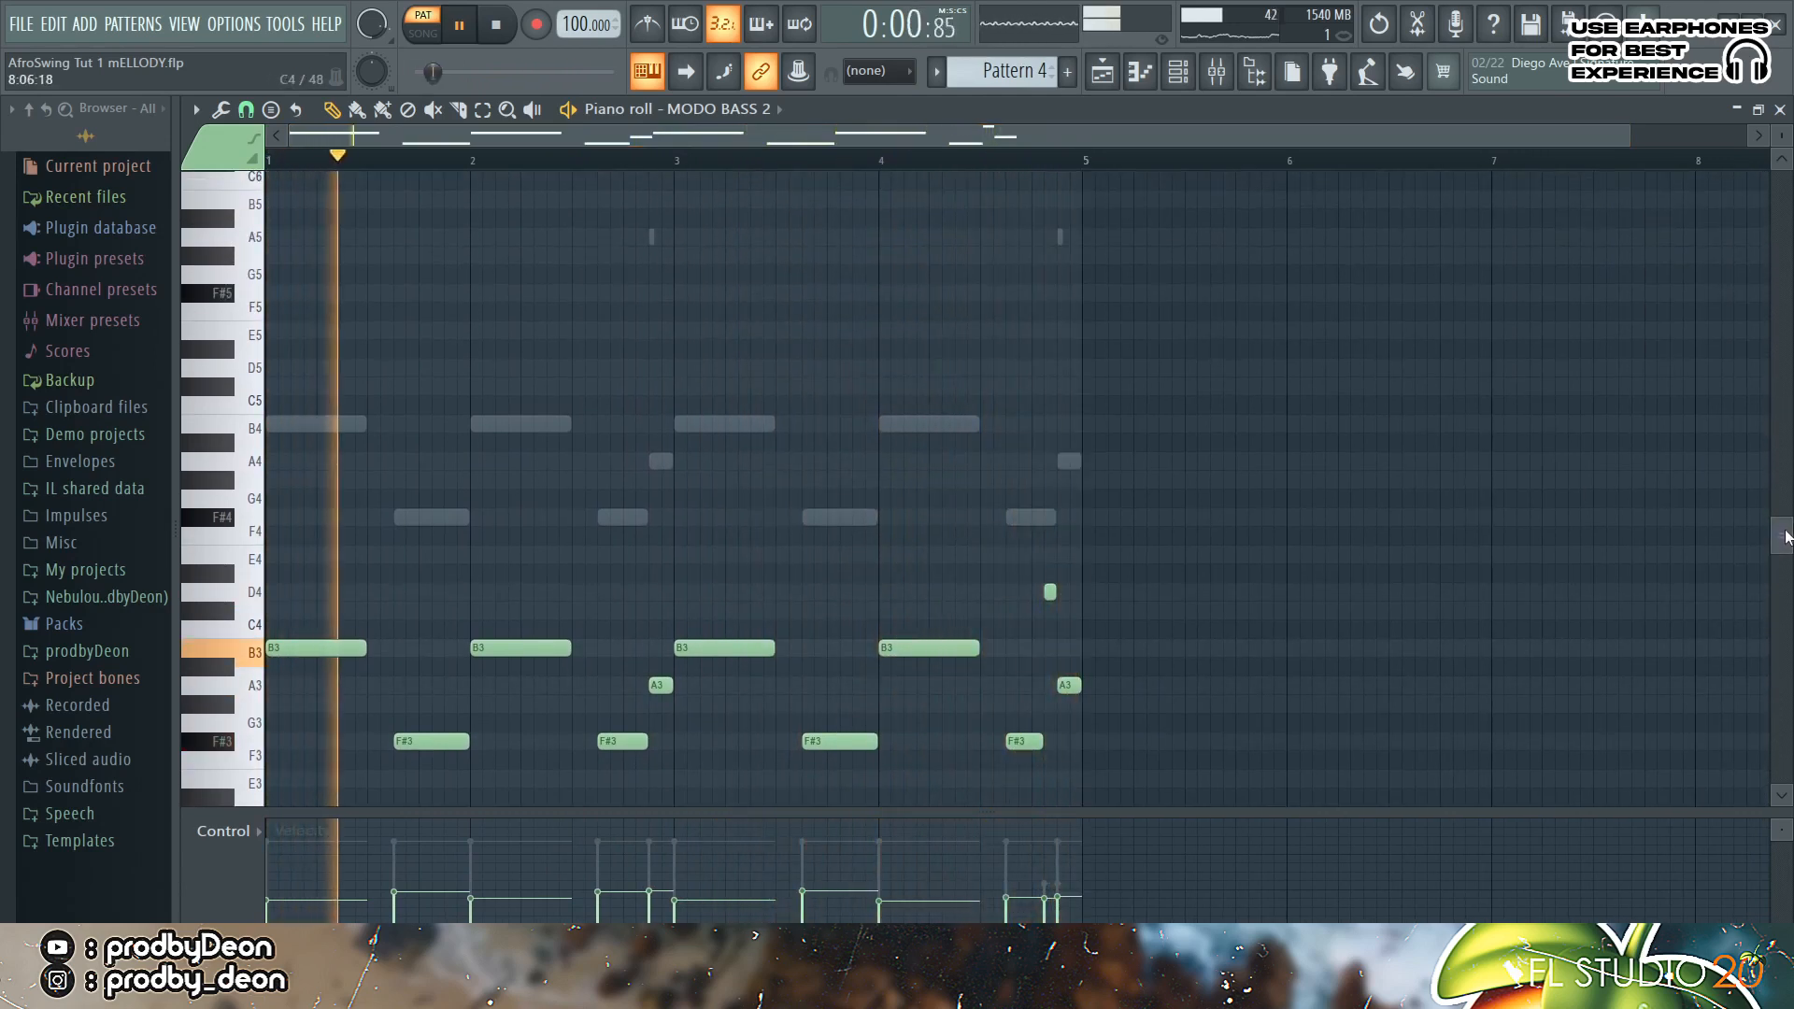
key(space)
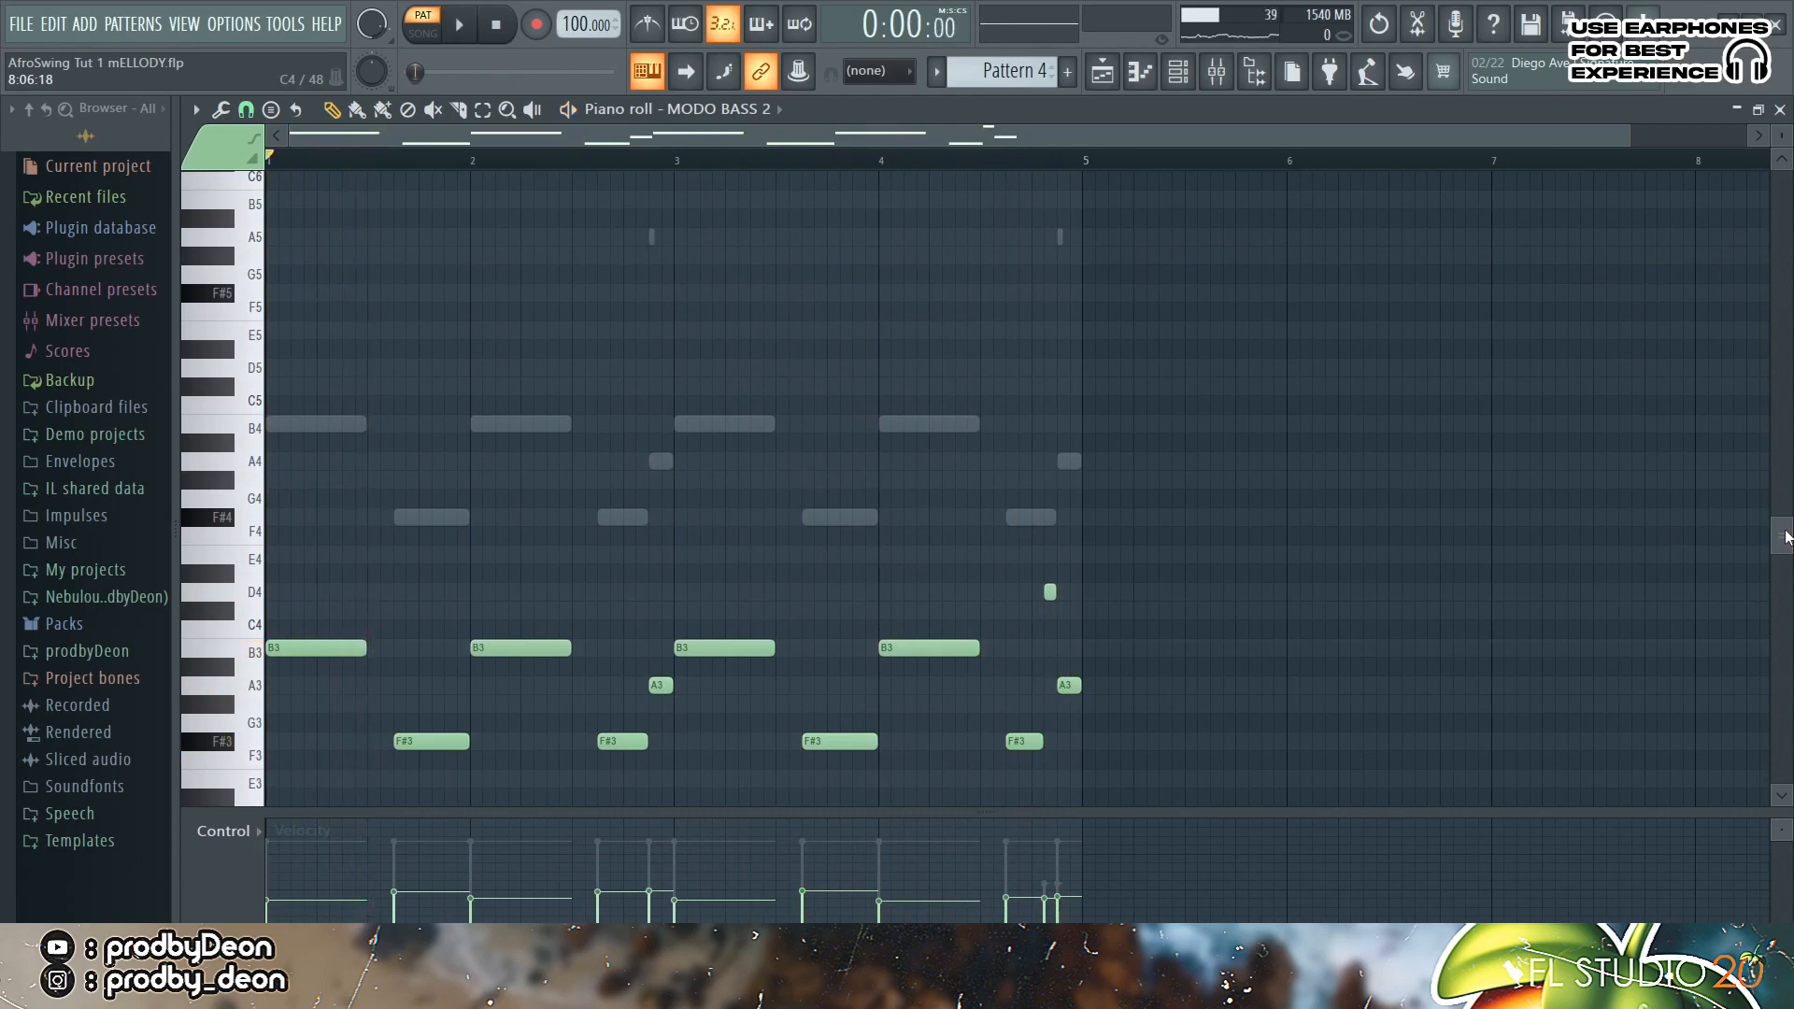
Step: Examine the sample settings and waveform of the 808 (Deep Spinz) channel
click(1184, 78)
click(370, 386)
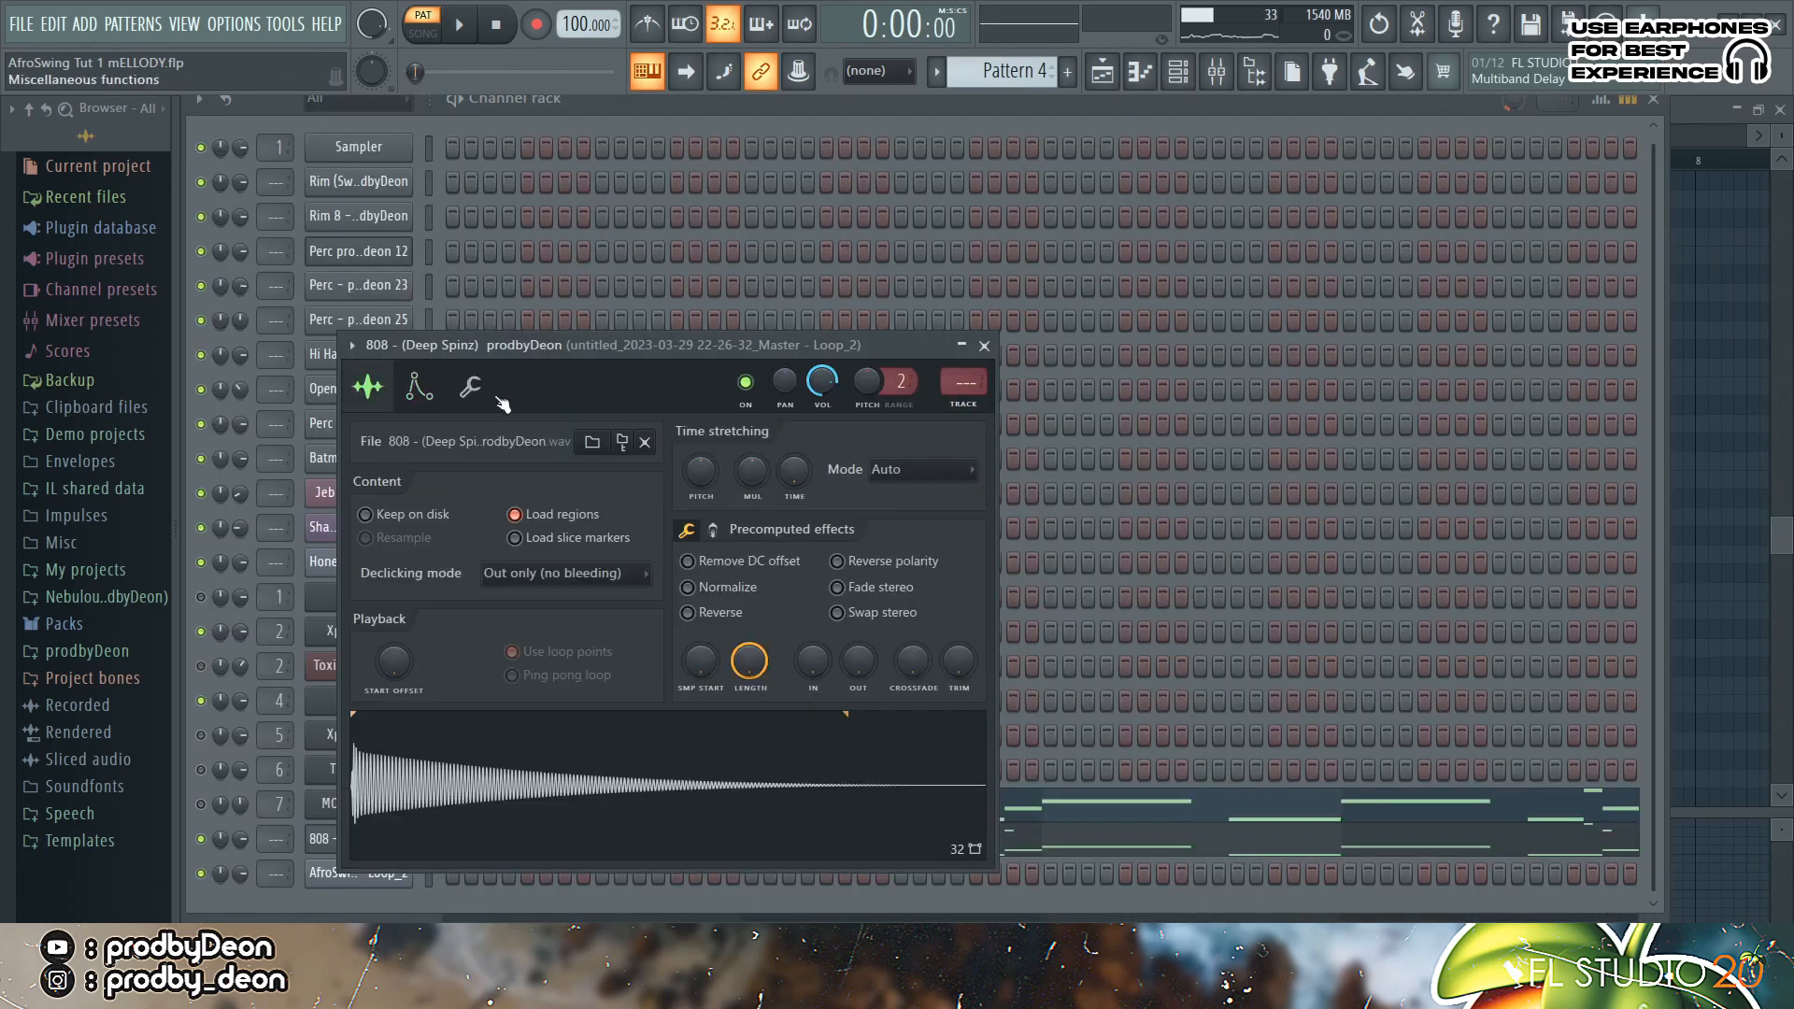
drag(512, 350, 372, 317)
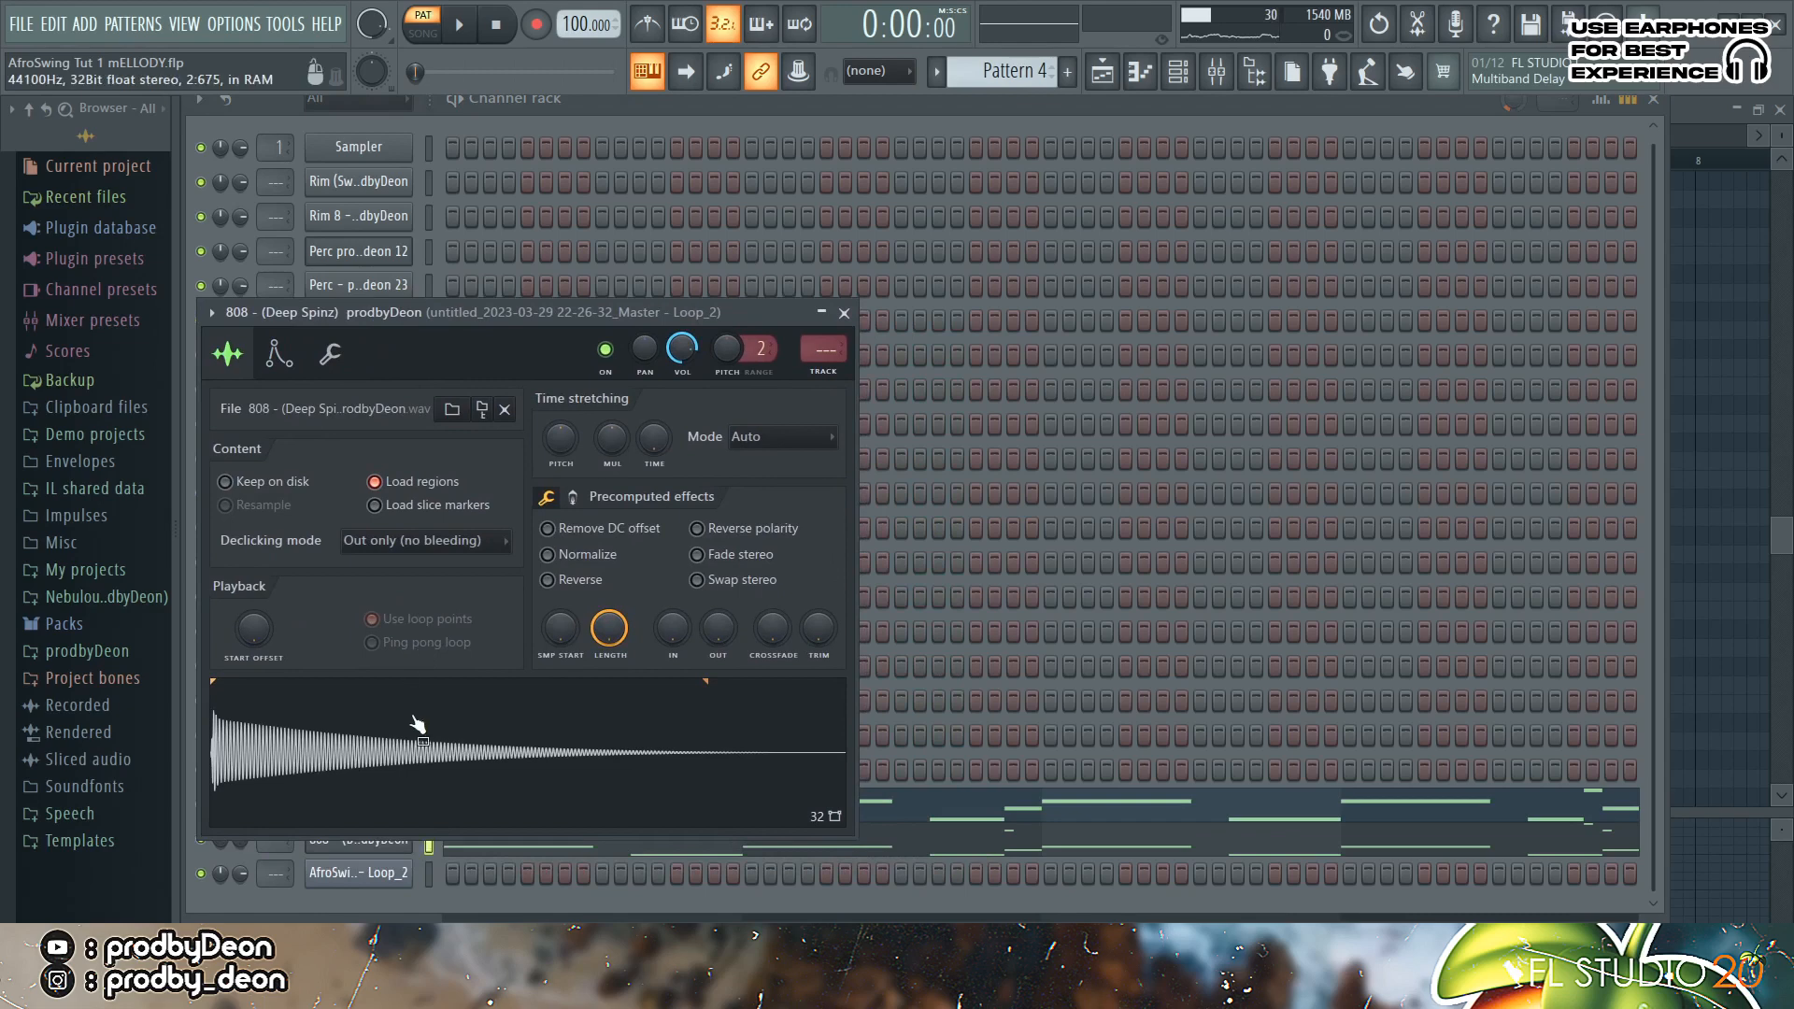
Step: Examine the 808's Pattern 4 notes in the piano roll, including the high slide notes, and play the pattern
click(1716, 558)
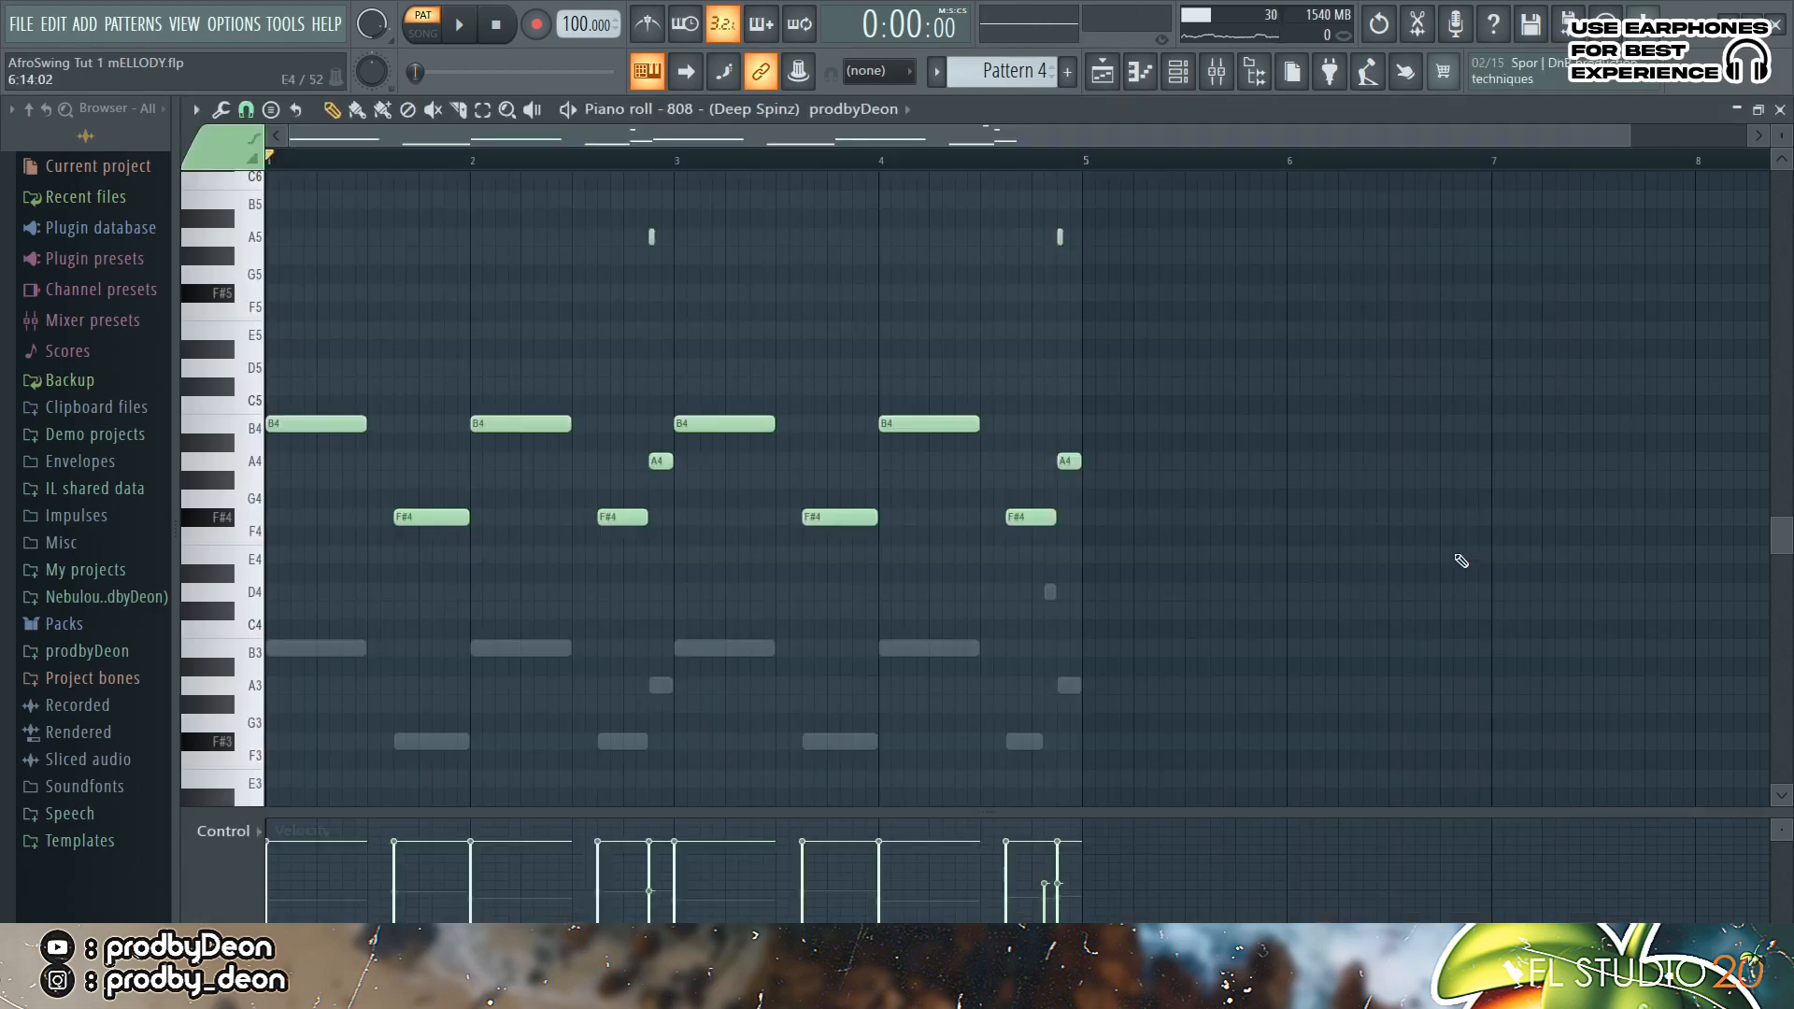
drag(1783, 547, 1785, 508)
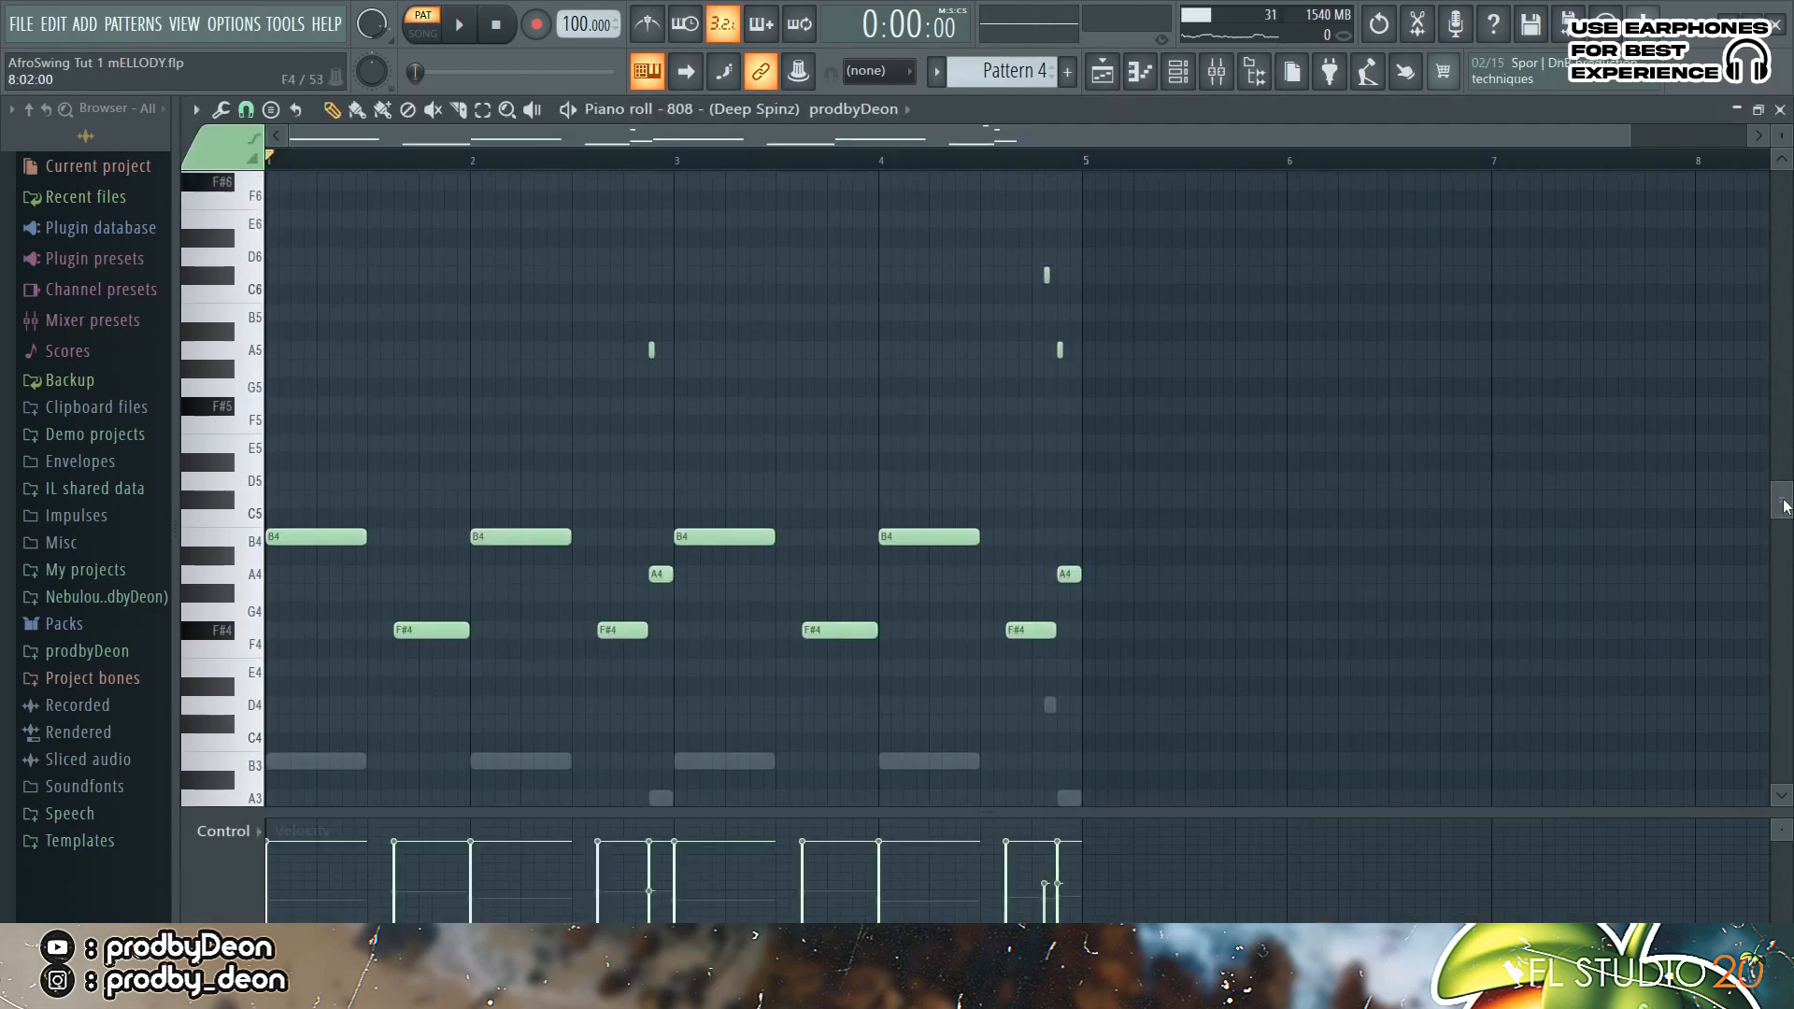
drag(1633, 139, 906, 152)
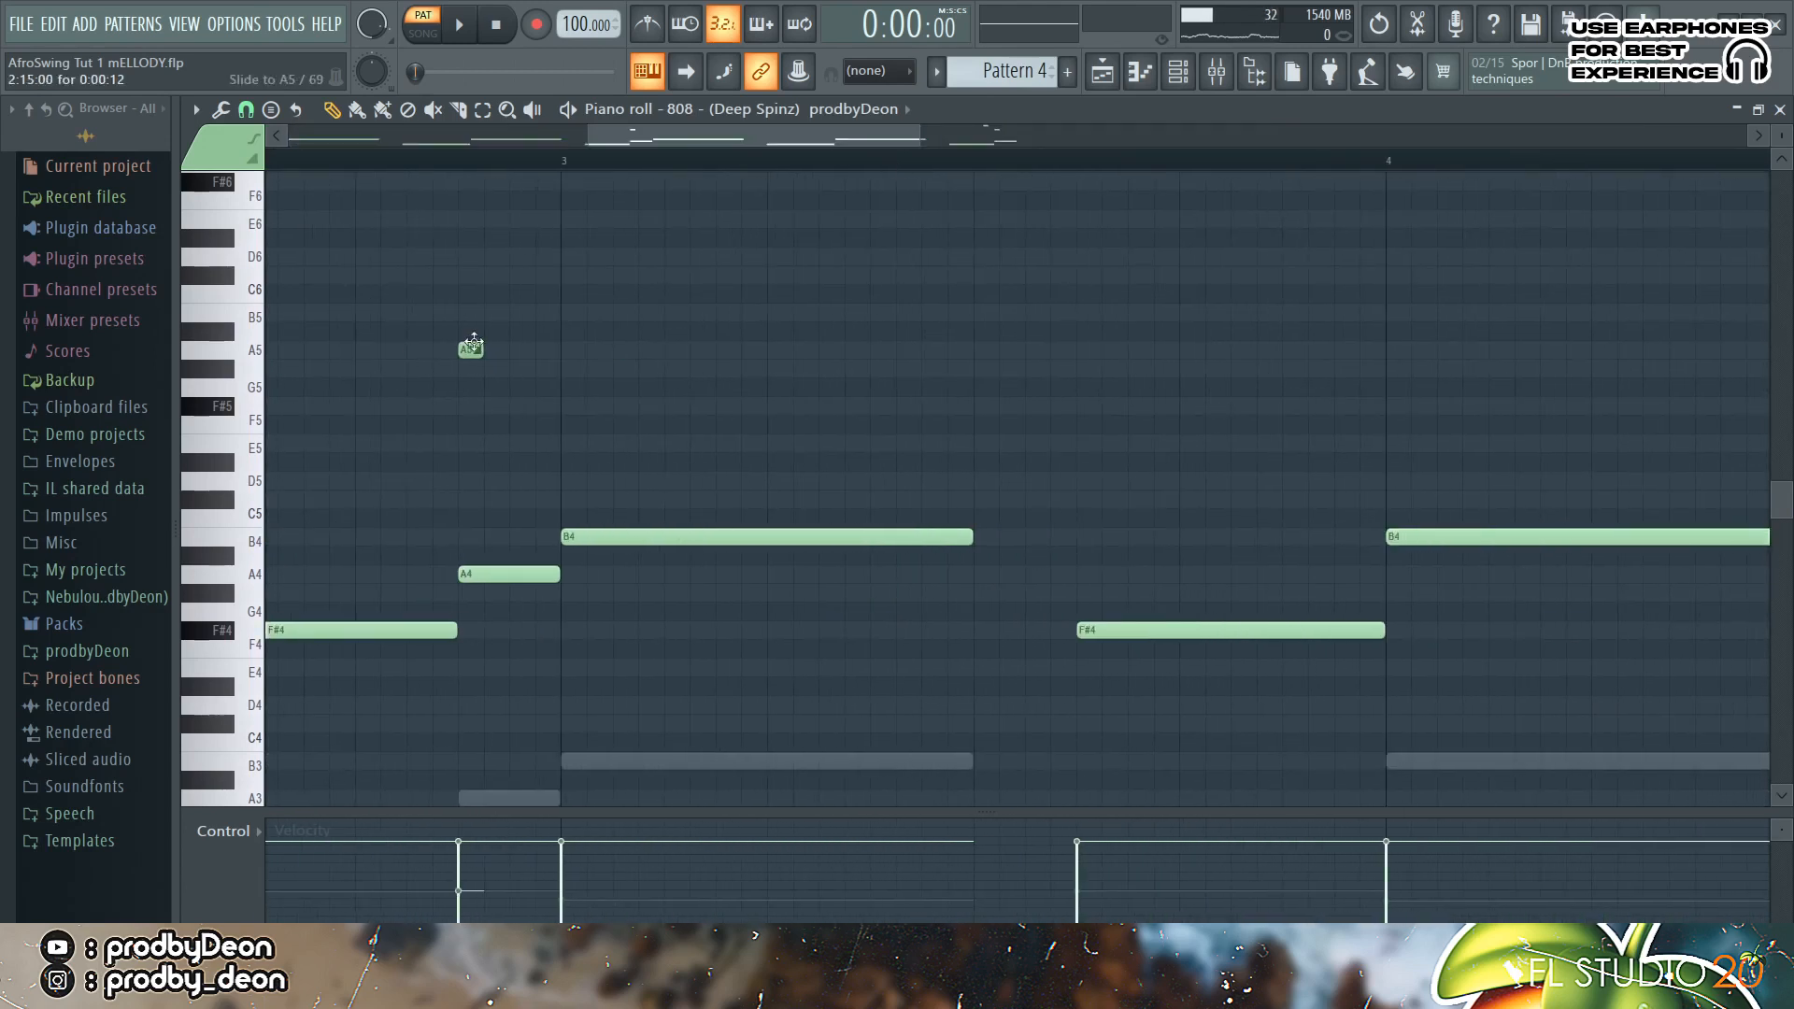
drag(753, 171, 1107, 157)
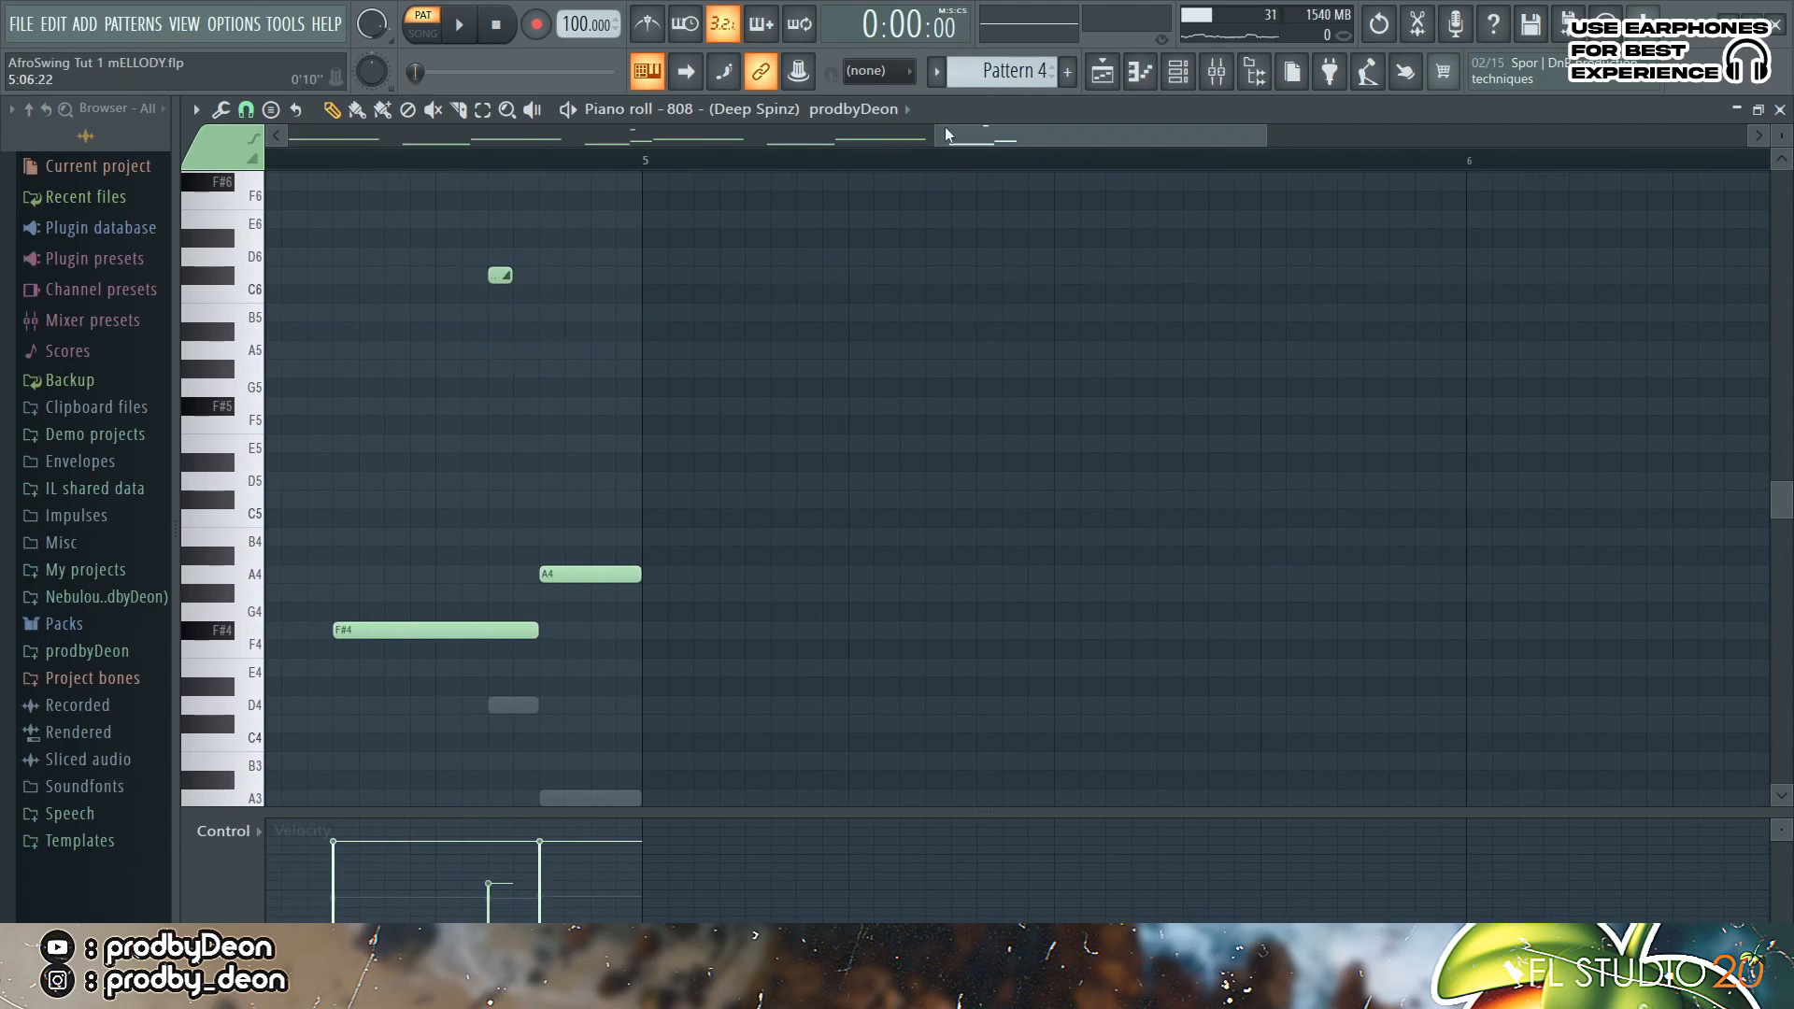
drag(945, 126, 289, 136)
click(459, 24)
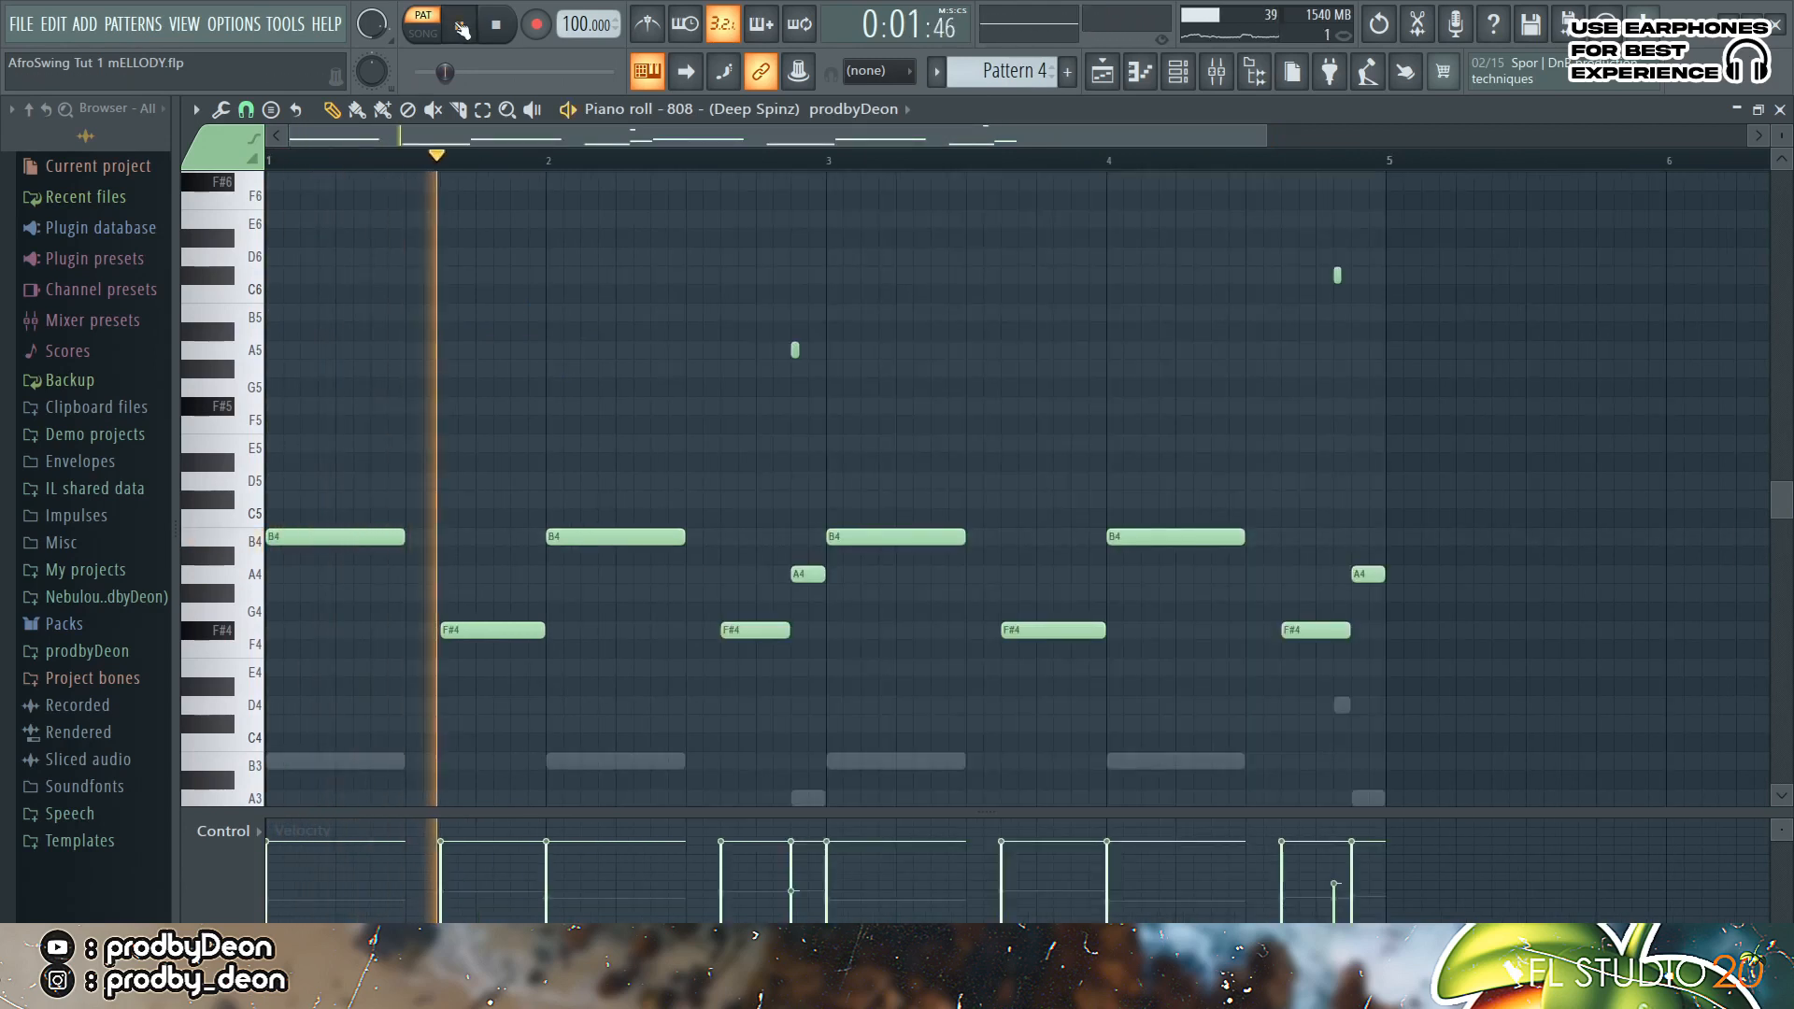